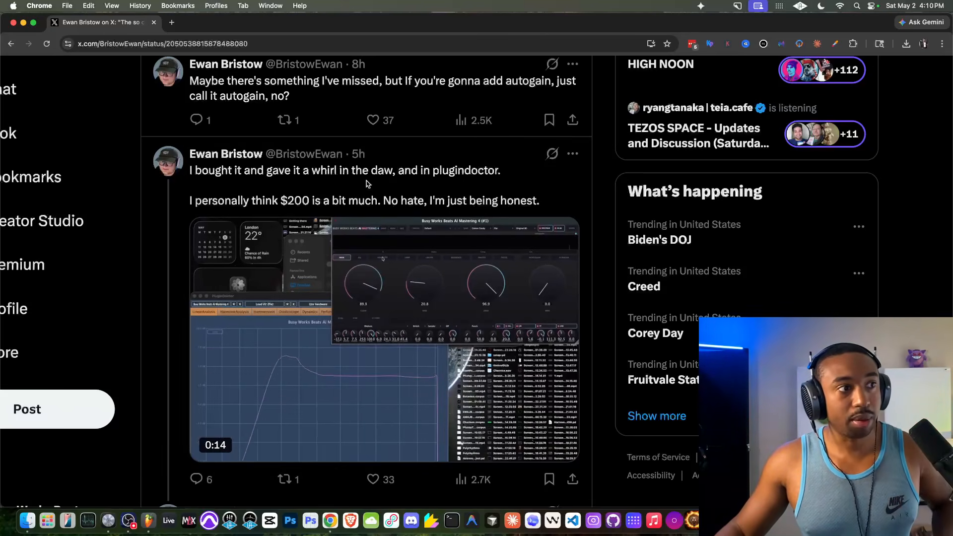
# - Switch to FL Studio, unmute the Mill-e-un Pen clip on Track 1 and play it briefly from about bar 5
pyautogui.press('super+Tab')
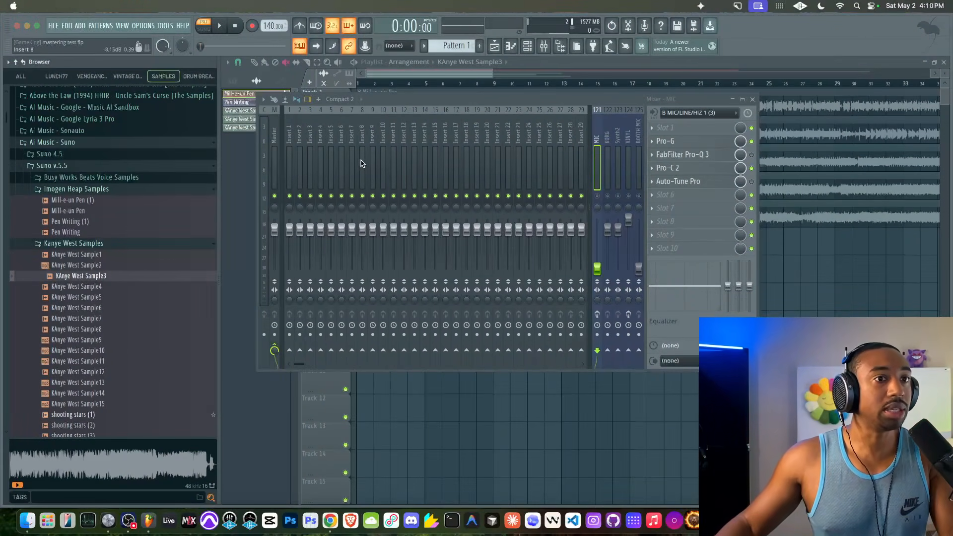
pyautogui.click(309, 156)
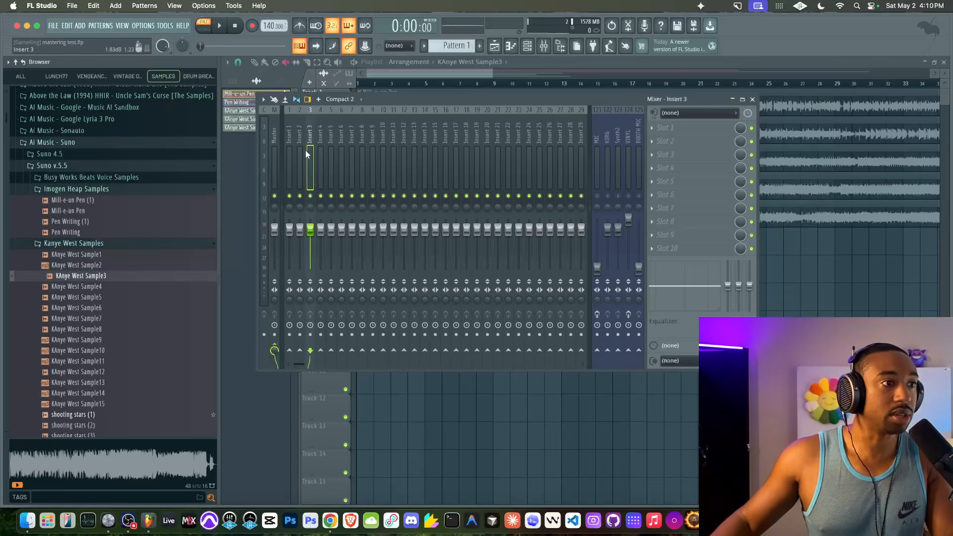
pyautogui.click(883, 224)
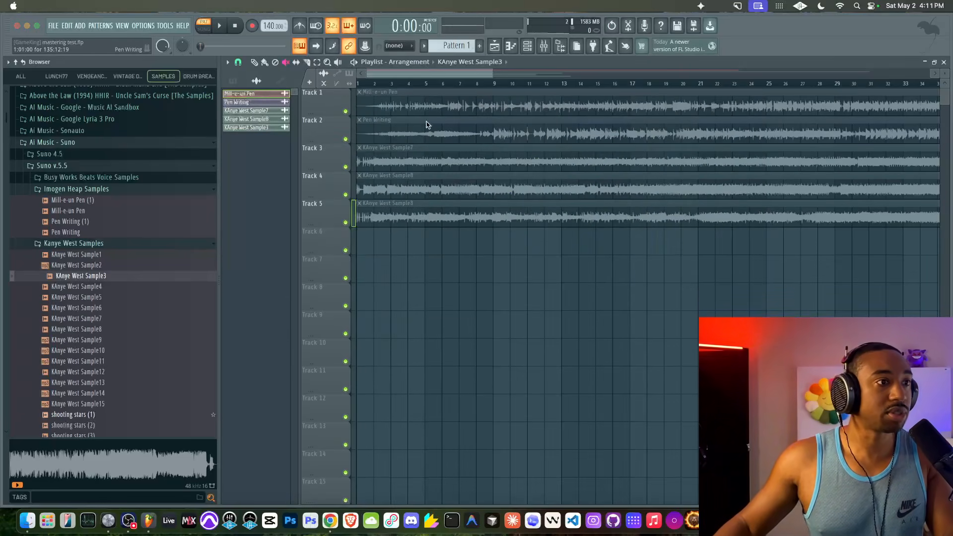
pyautogui.click(422, 105)
pyautogui.click(425, 83)
pyautogui.press('space')
pyautogui.scroll(-2, 500, 133)
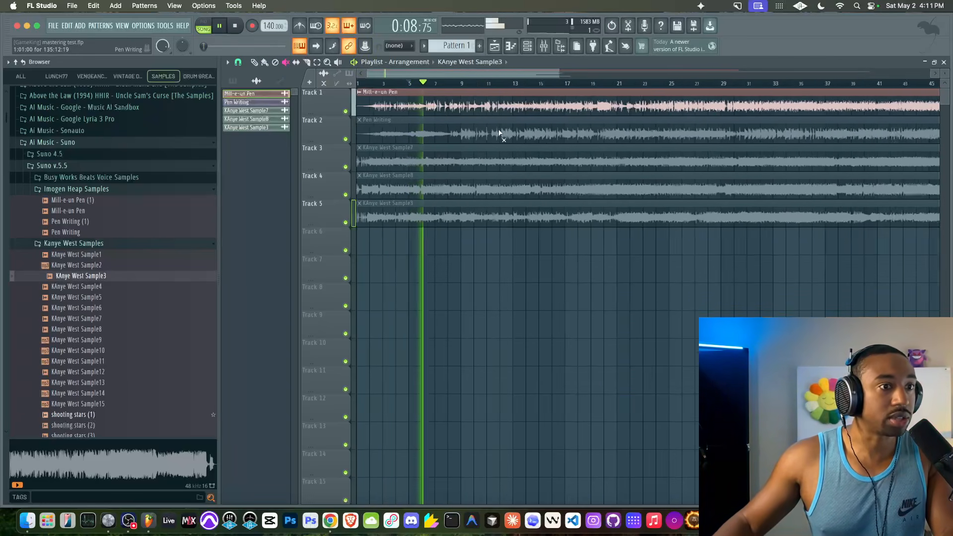
pyautogui.scroll(-2, 500, 133)
pyautogui.press('space')
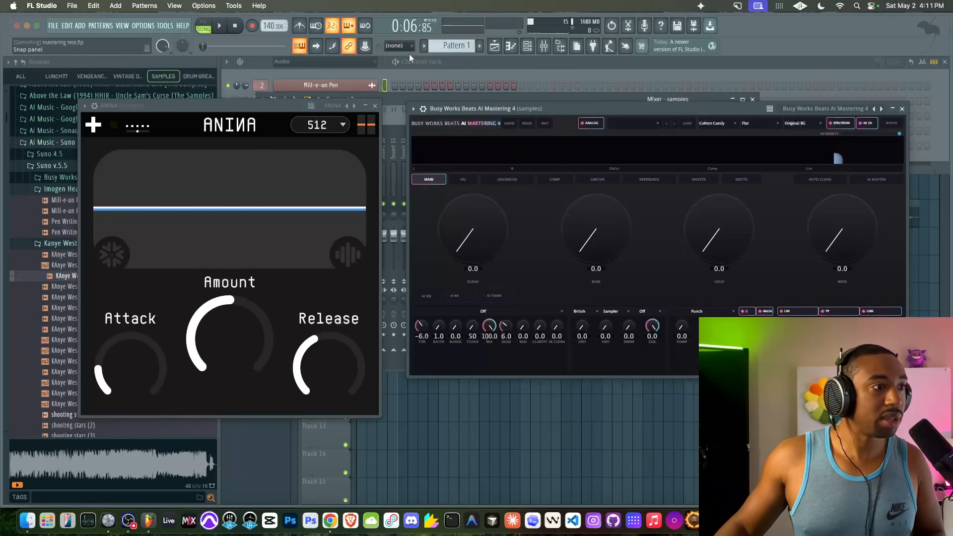
# - In ANINA's extra settings, set the low cutoff to 1.0 kHz and the high cutoff to about 10.5 kHz, and return to the main view
pyautogui.moveTo(247, 110); pyautogui.dragTo(244, 91)
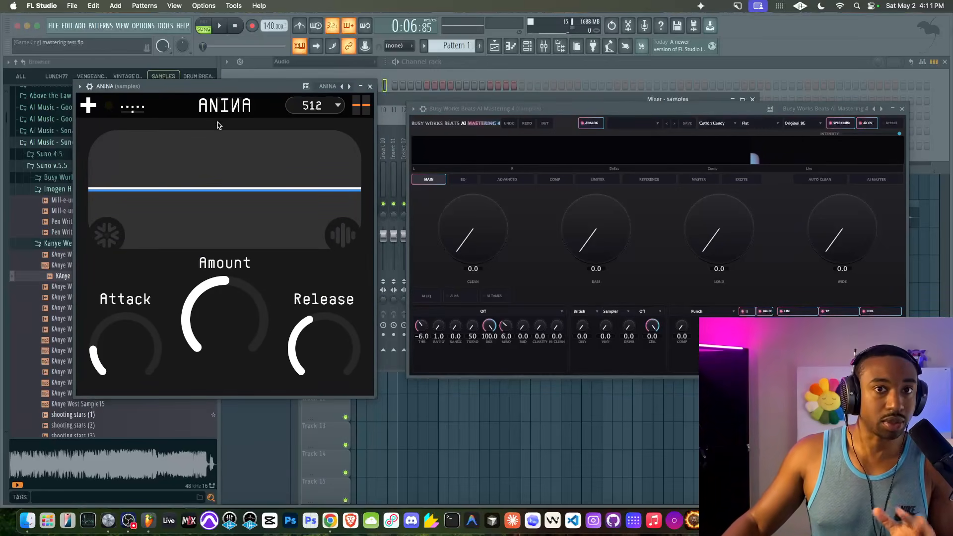
pyautogui.click(89, 105)
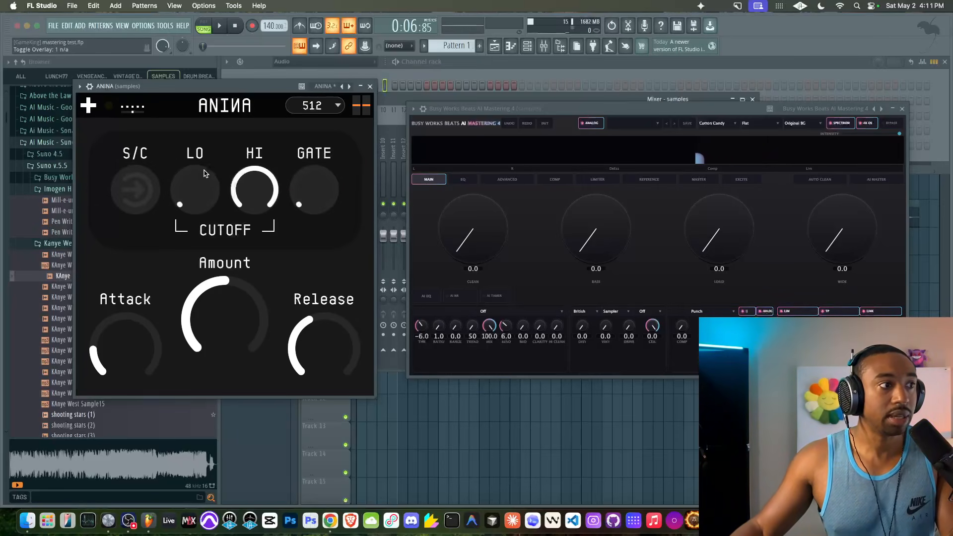
pyautogui.moveTo(185, 198); pyautogui.dragTo(203, 142)
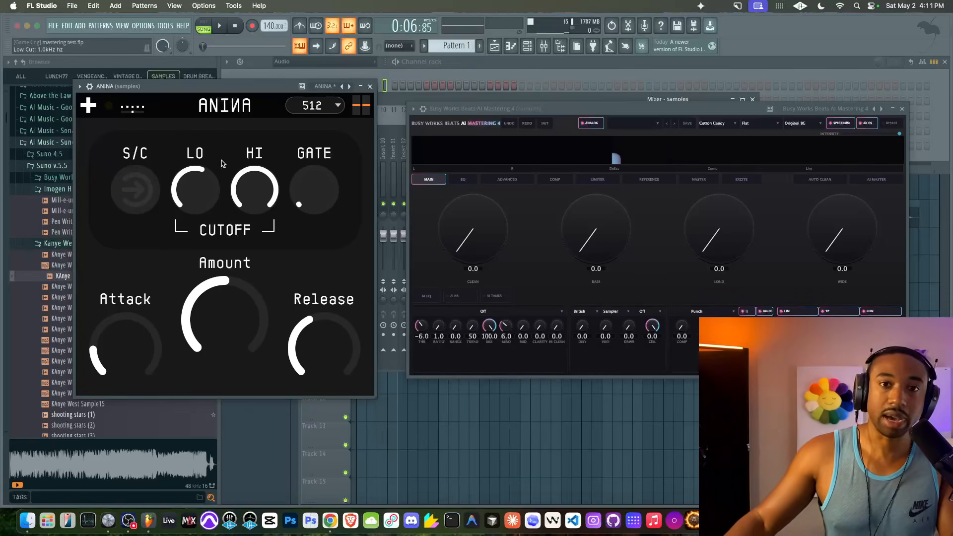
pyautogui.moveTo(259, 180); pyautogui.dragTo(256, 189)
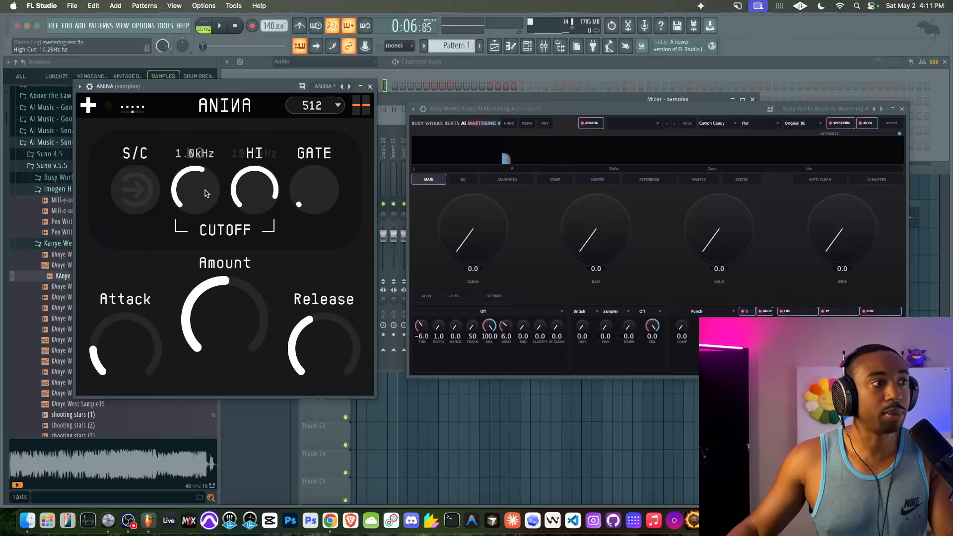
pyautogui.scroll(-2, 258, 191)
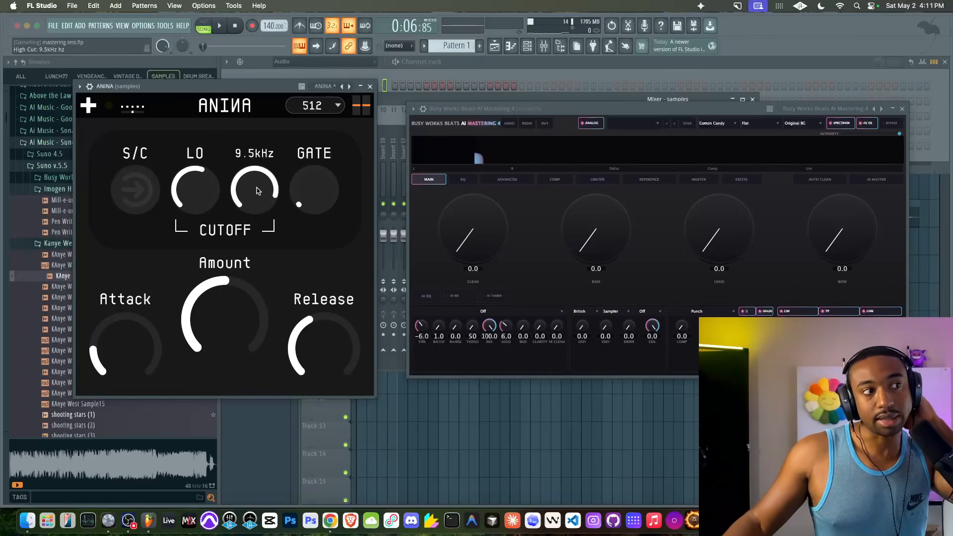
pyautogui.scroll(2, 257, 189)
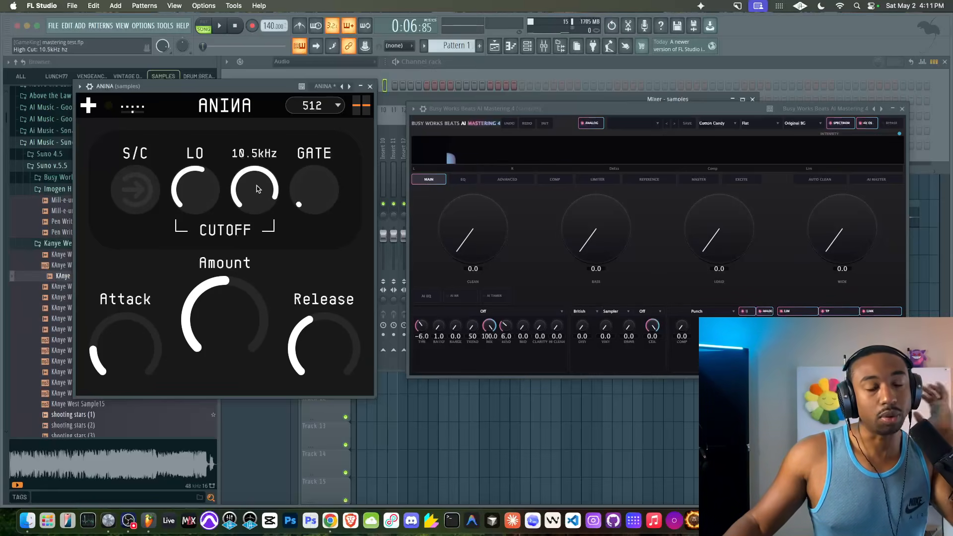
pyautogui.click(101, 115)
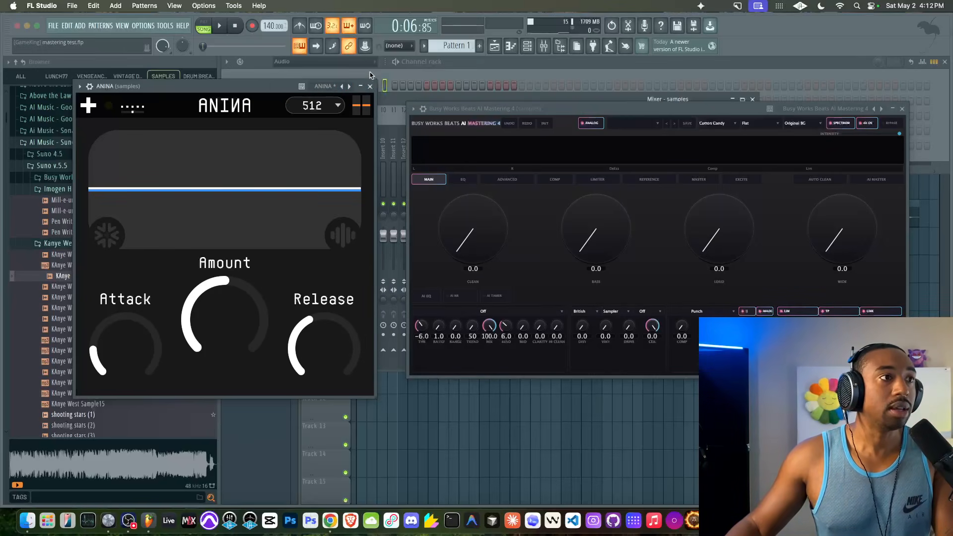
# - Show the playlist behind the plugins and try the Clean knob in Busy Works Beats AI Mastering 4
pyautogui.click(494, 45)
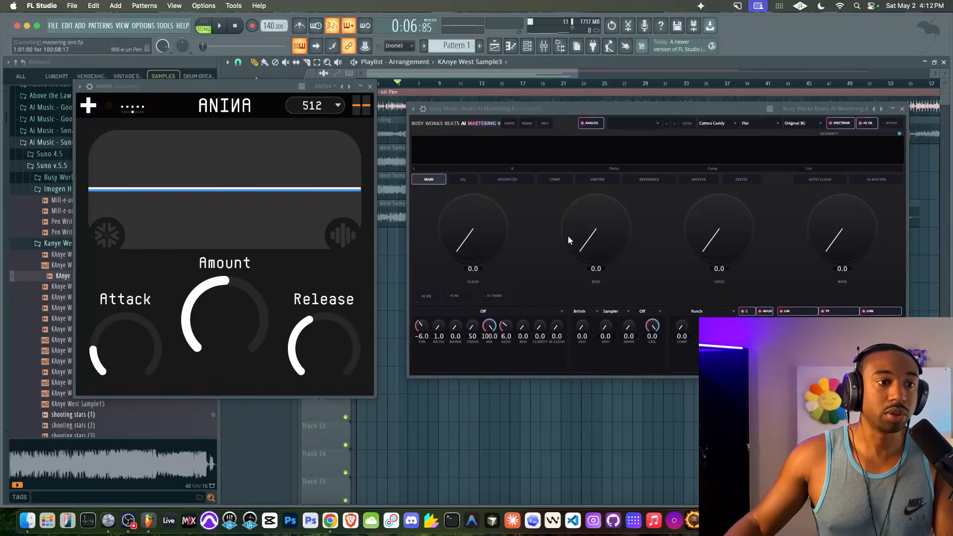
pyautogui.click(511, 109)
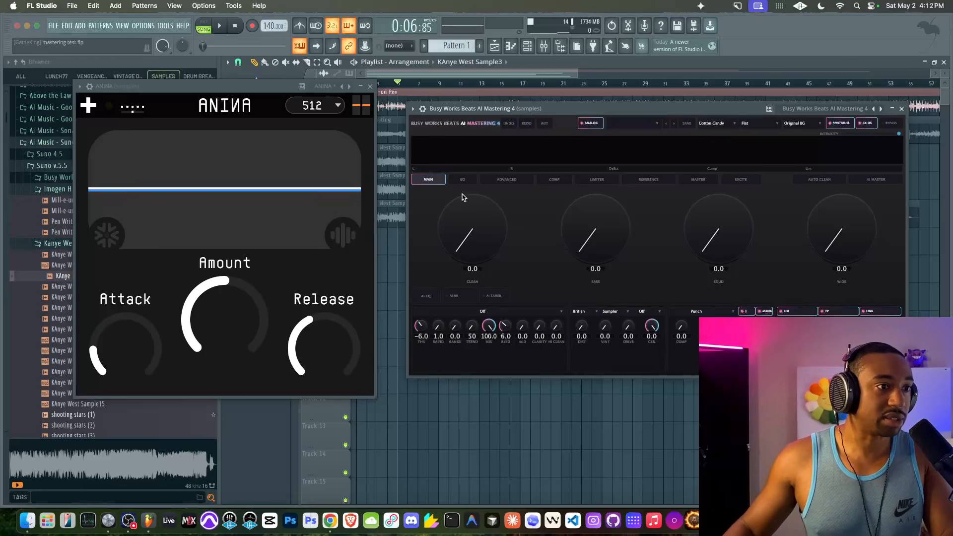
pyautogui.moveTo(470, 232)
pyautogui.mouseDown()
pyautogui.moveTo(472, 174)
pyautogui.moveTo(468, 233)
pyautogui.mouseUp()
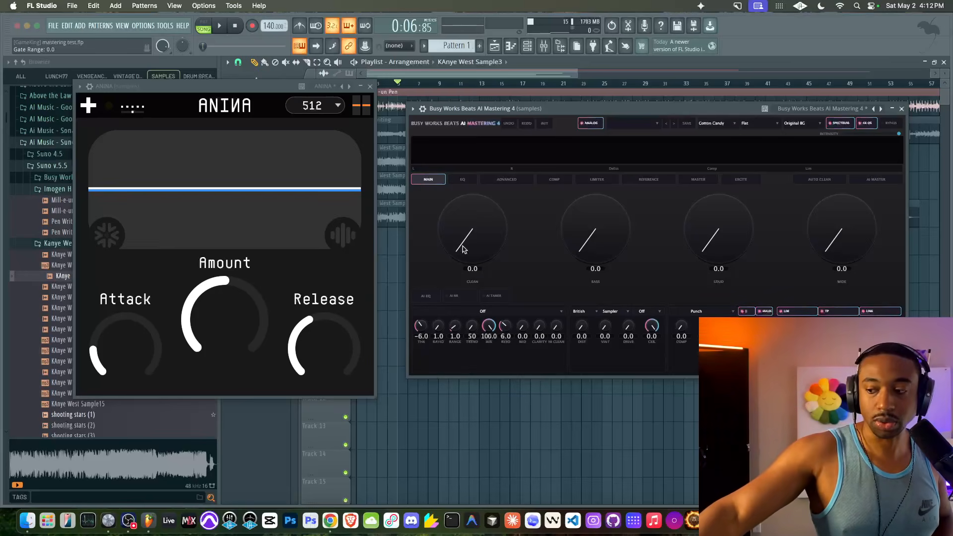
# - Reposition the ANINA and Busy Works Beats AI Mastering 4 windows and bring each to the front in turn to compare them
pyautogui.moveTo(238, 89); pyautogui.dragTo(340, 82)
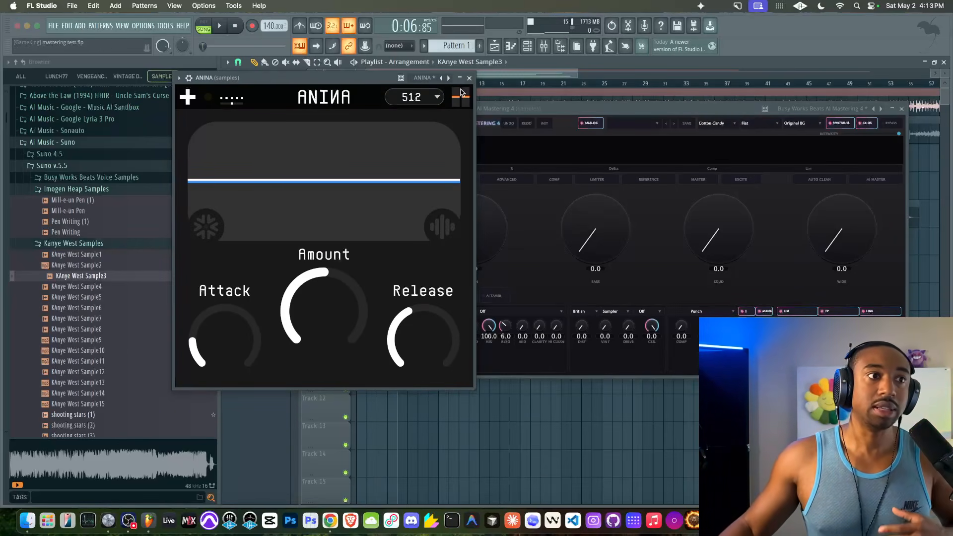
pyautogui.moveTo(503, 109); pyautogui.dragTo(512, 108)
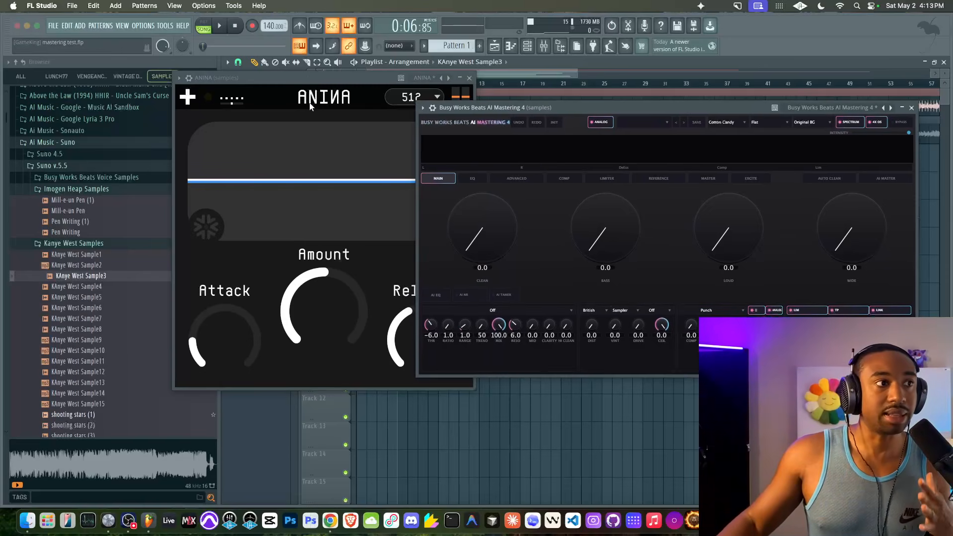
pyautogui.click(326, 83)
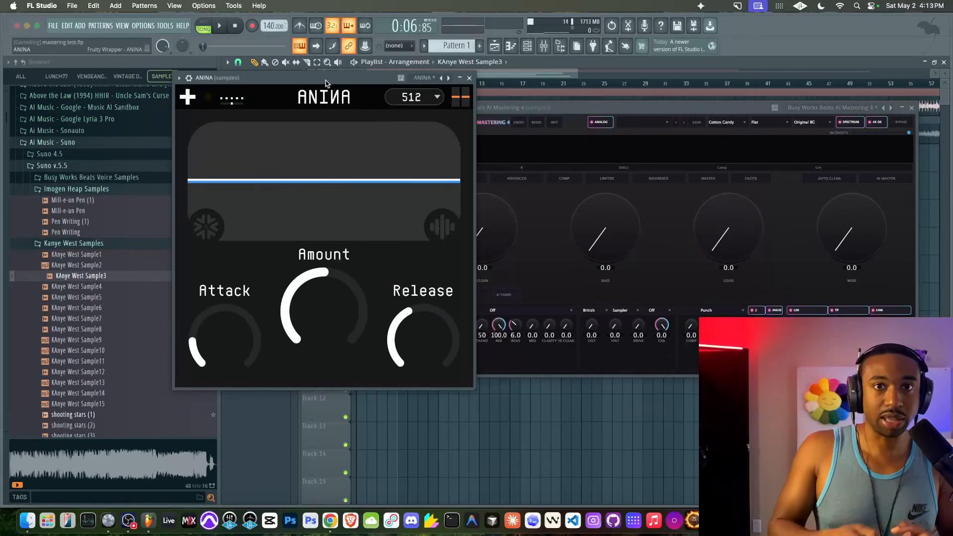
pyautogui.click(501, 109)
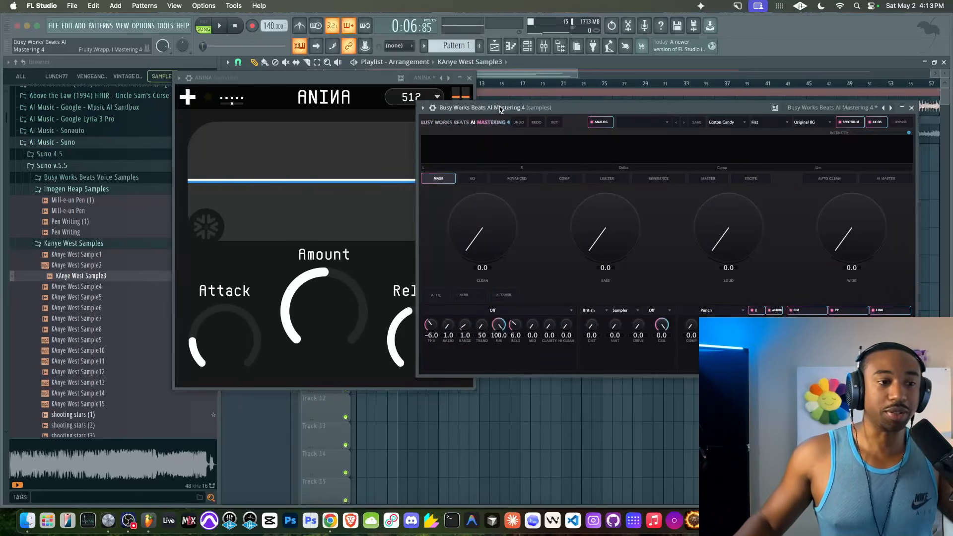
pyautogui.click(347, 84)
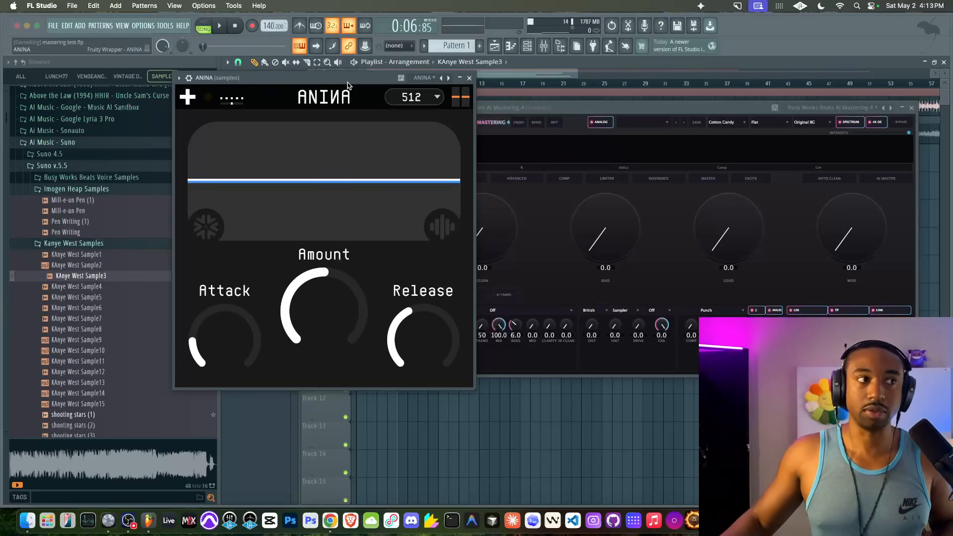
# - Open the mixer and view ANINA from the samples track's first effect slot, closing its window again
pyautogui.click(470, 78)
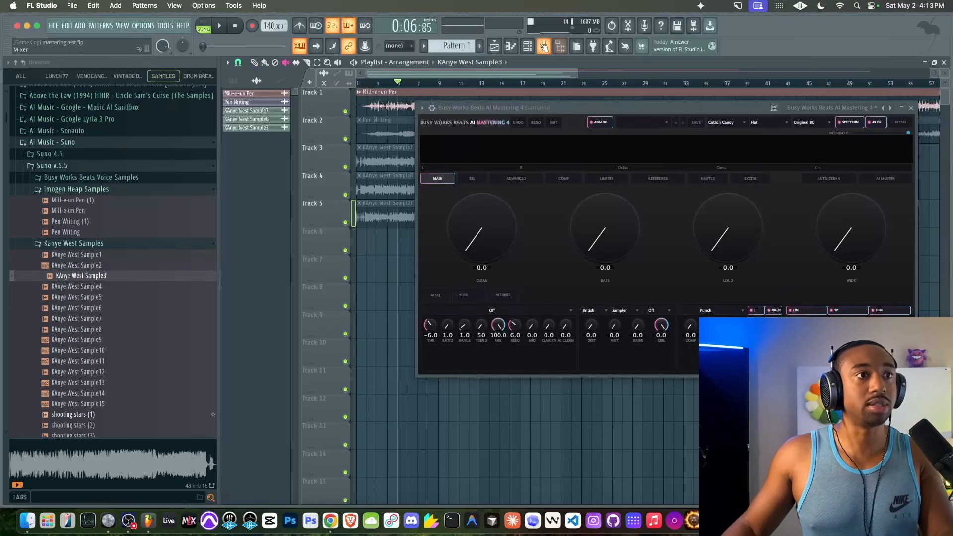
pyautogui.click(543, 46)
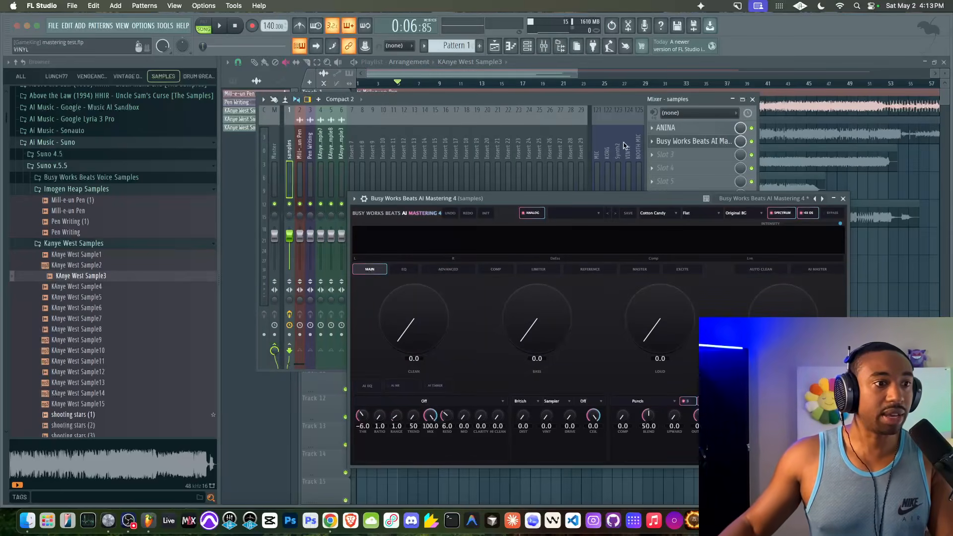
pyautogui.click(683, 130)
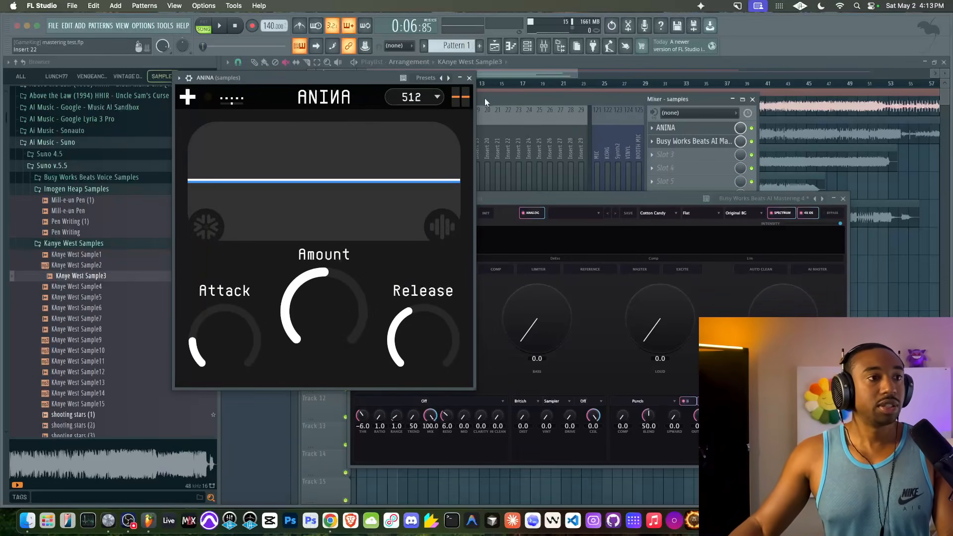
pyautogui.click(470, 78)
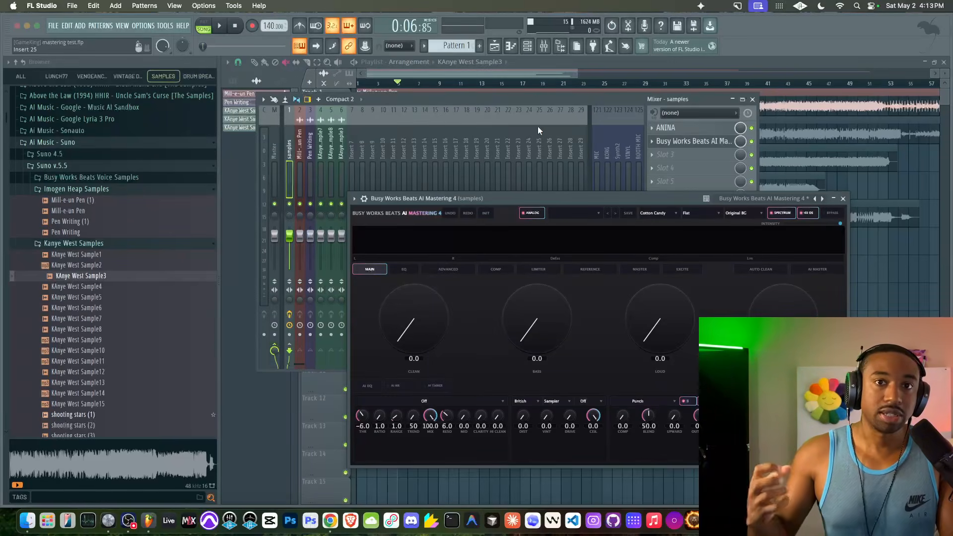
# - View Busy Works Beats AI Mastering 4 and ANINA again from their effect slots on the samples track
pyautogui.click(675, 143)
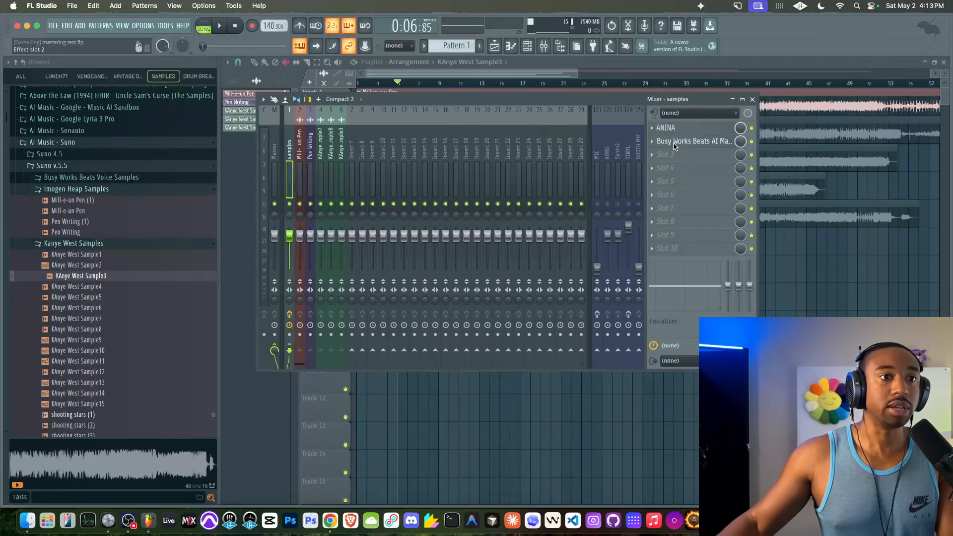
pyautogui.click(675, 142)
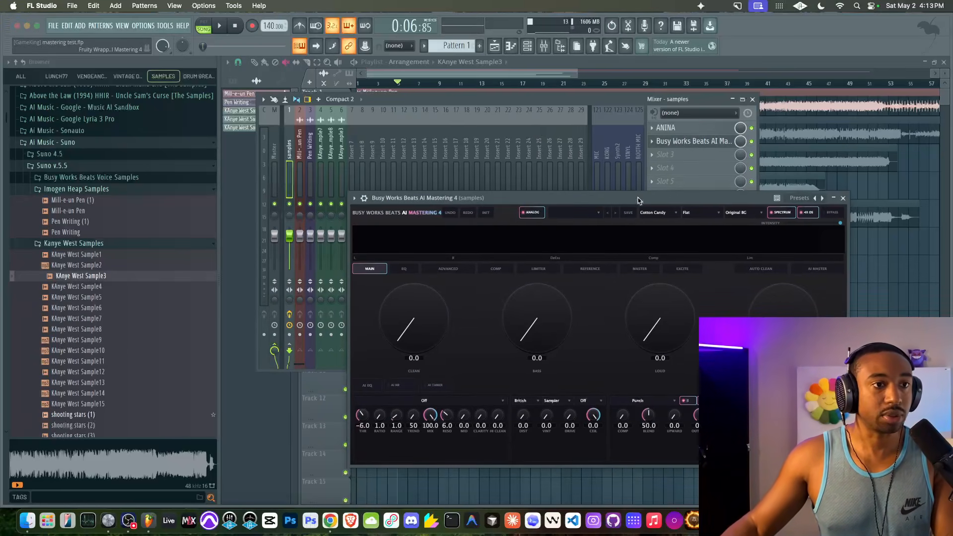
pyautogui.moveTo(643, 197); pyautogui.dragTo(634, 180)
pyautogui.click(714, 131)
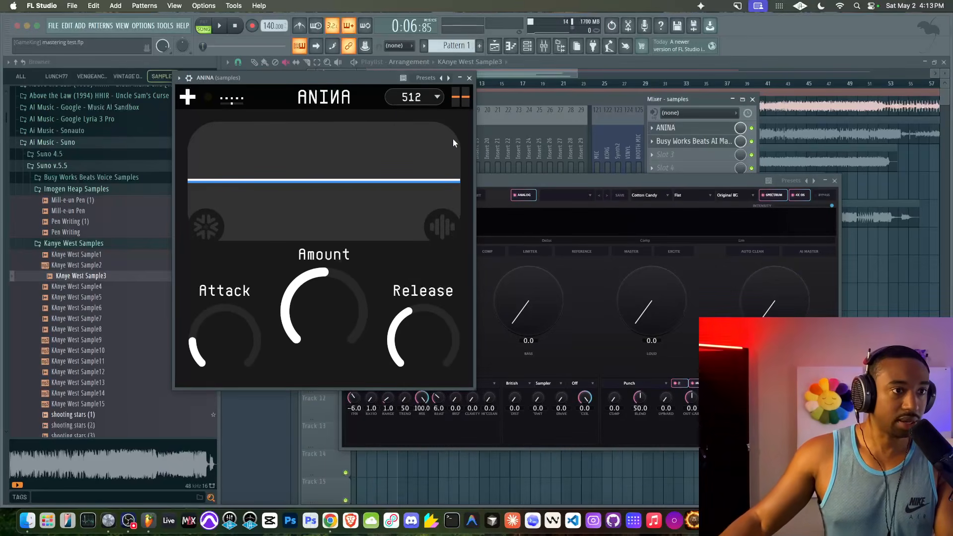
pyautogui.click(834, 181)
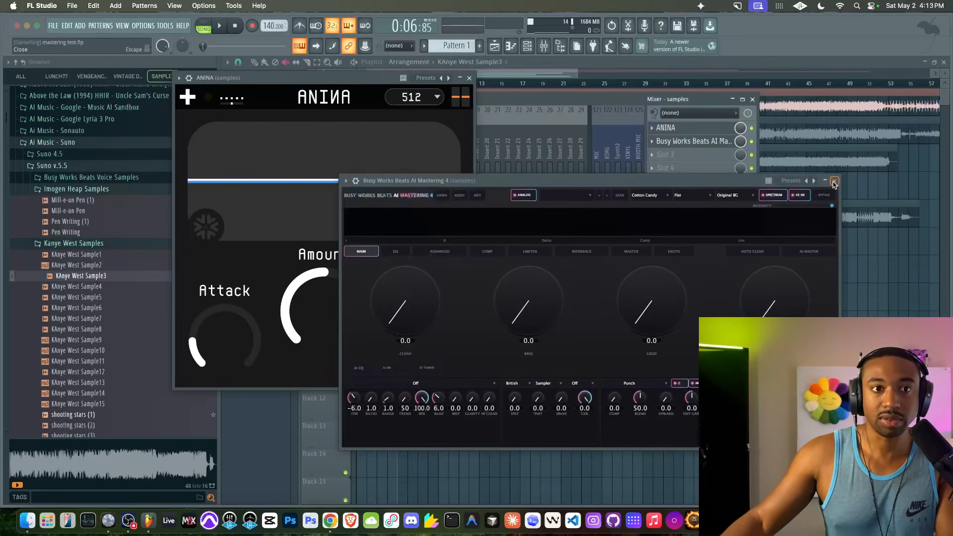
pyautogui.click(721, 144)
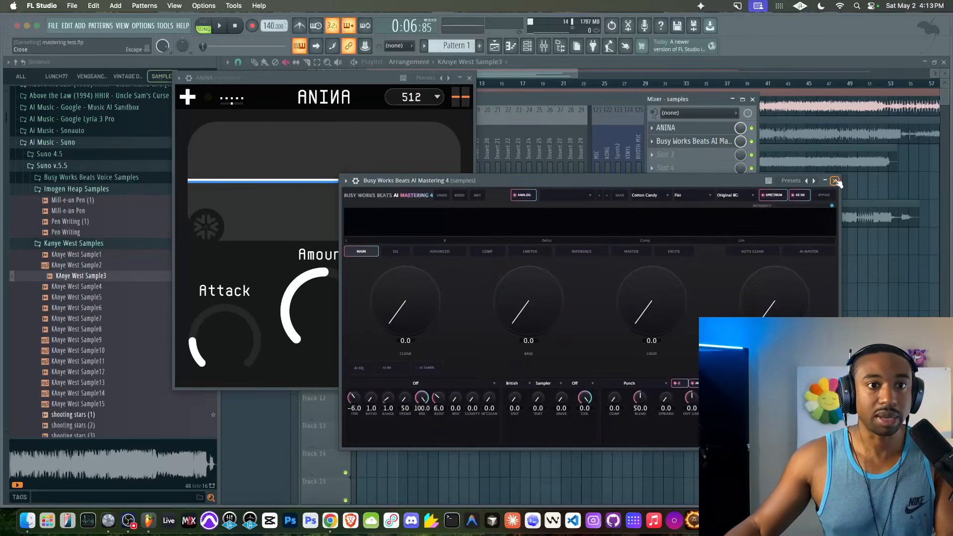
# - Close the Busy Works Beats AI Mastering 4, mixer and ANINA windows to leave only the playlist
pyautogui.click(834, 181)
pyautogui.click(754, 100)
pyautogui.click(469, 78)
# - Start playback and select the timeline range from about bar 24 to bar 57
pyautogui.press('space')
pyautogui.scroll(-4, 430, 85)
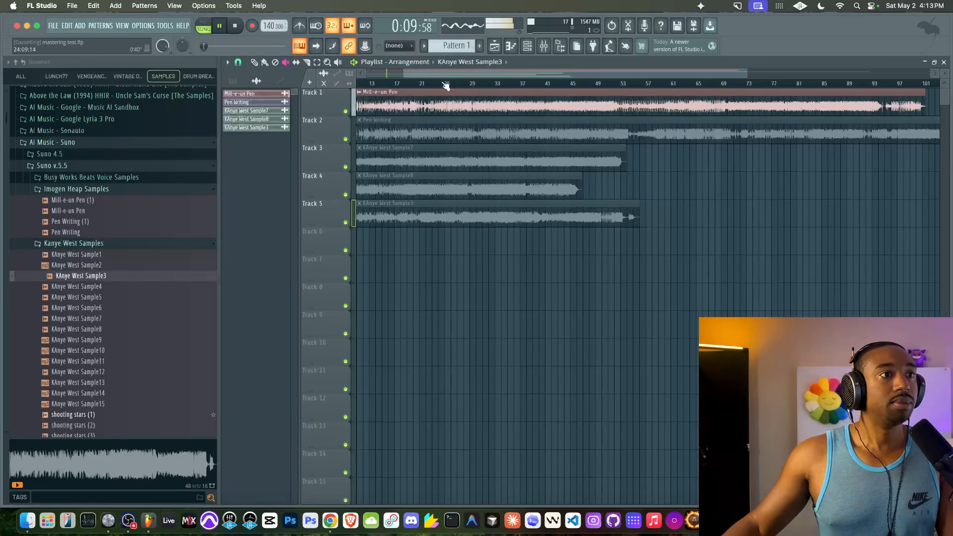
pyautogui.moveTo(443, 85); pyautogui.dragTo(645, 84)
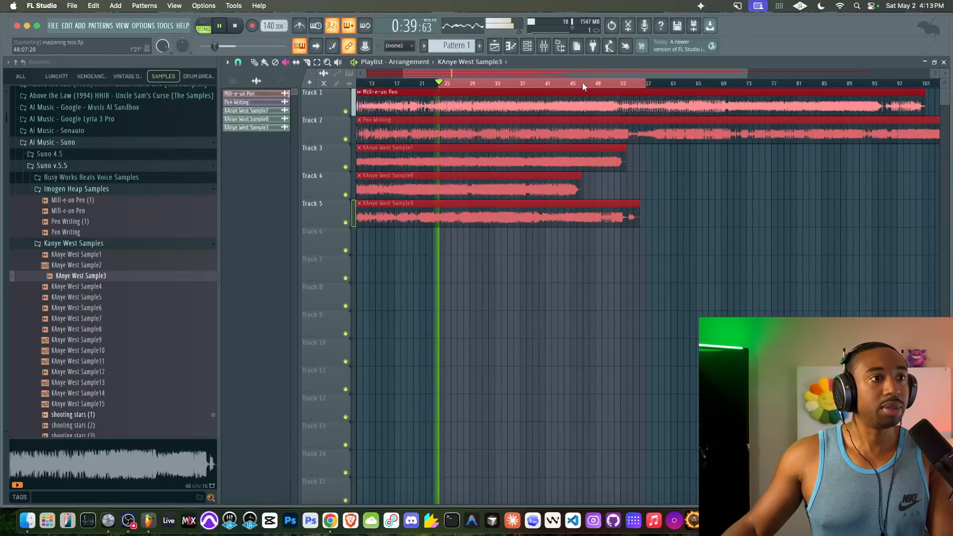
# - Open ANINA from the samples mixer track and disable both the ANINA and Busy Works Beats AI Mastering 4 effect slots
pyautogui.click(544, 45)
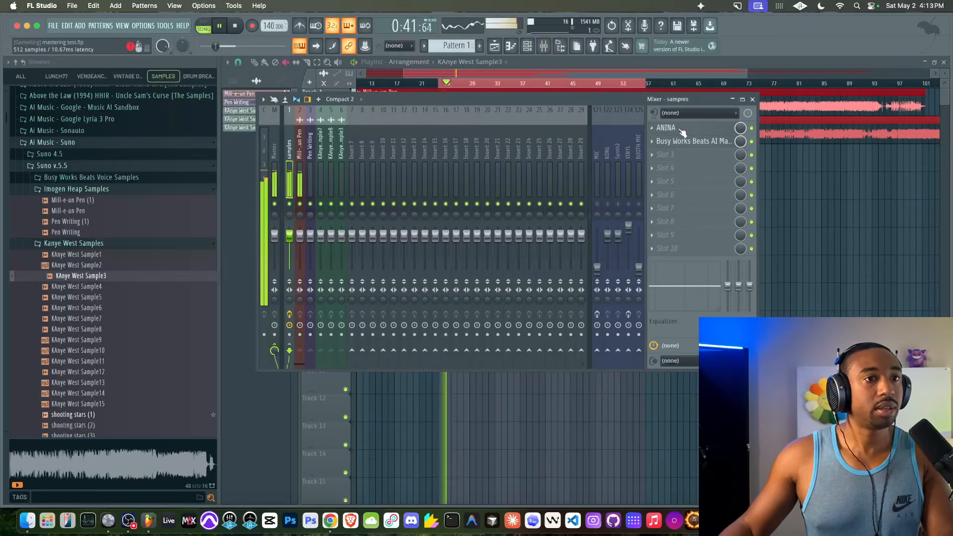
pyautogui.click(663, 128)
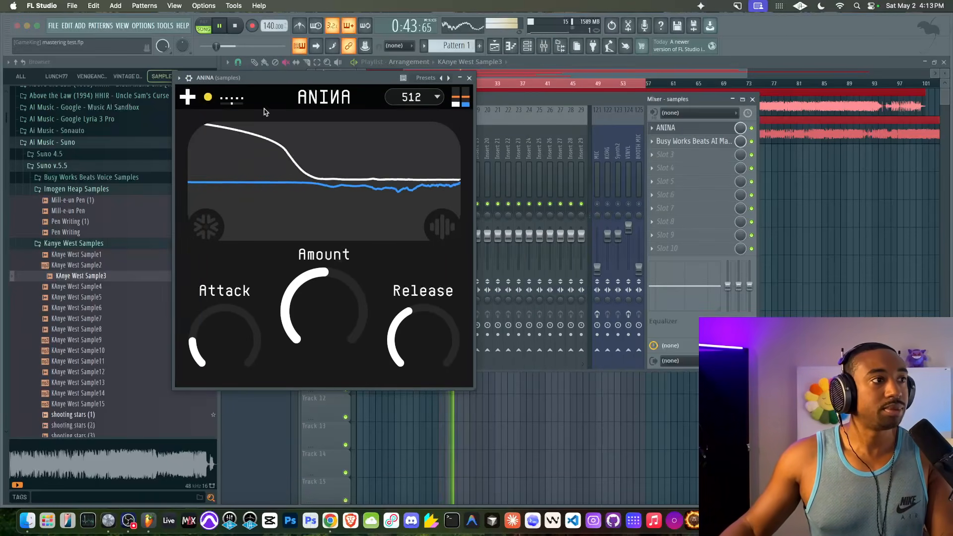
pyautogui.click(752, 127)
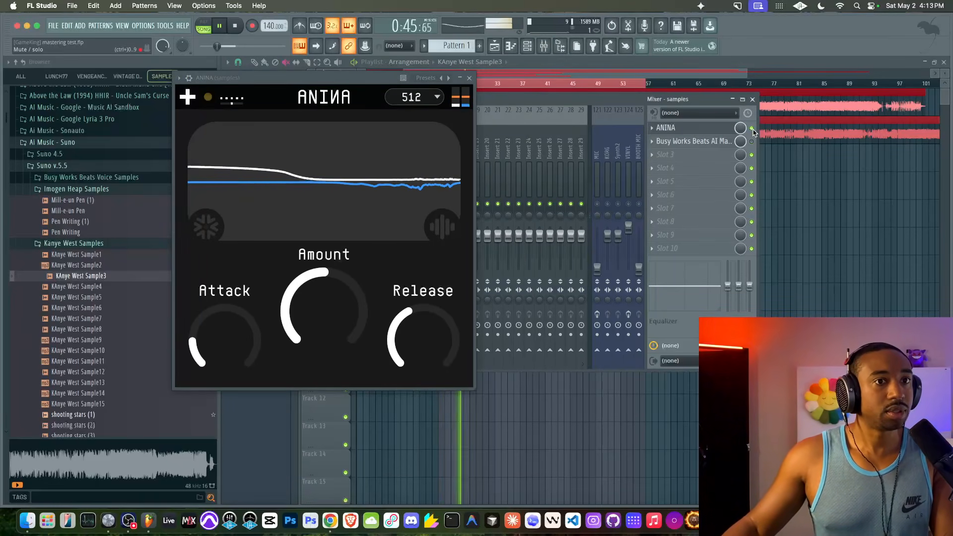
pyautogui.click(752, 141)
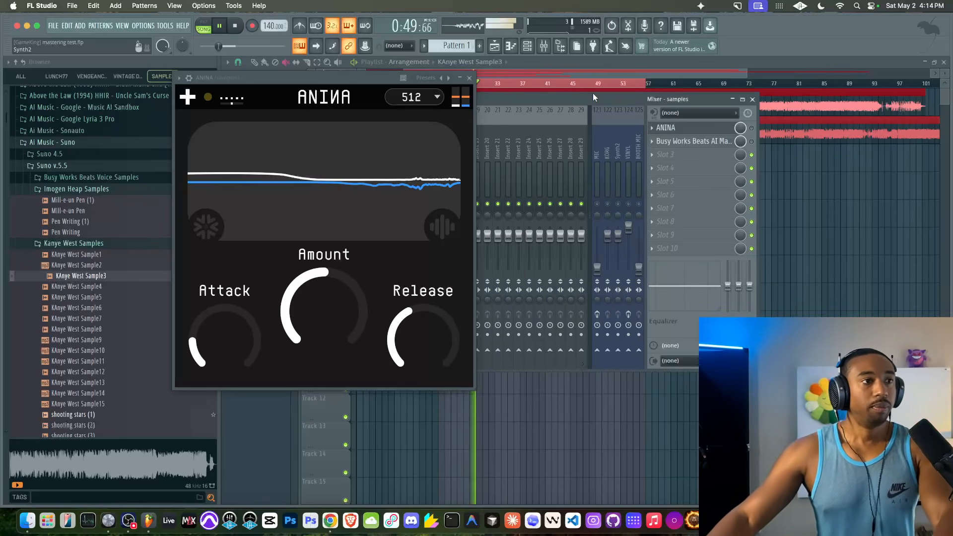
# - Enable the ANINA and Busy Works Beats AI Mastering 4 slots on the samples mixer track and open Busy Works Beats AI Mastering 4
pyautogui.moveTo(589, 94); pyautogui.dragTo(562, 137)
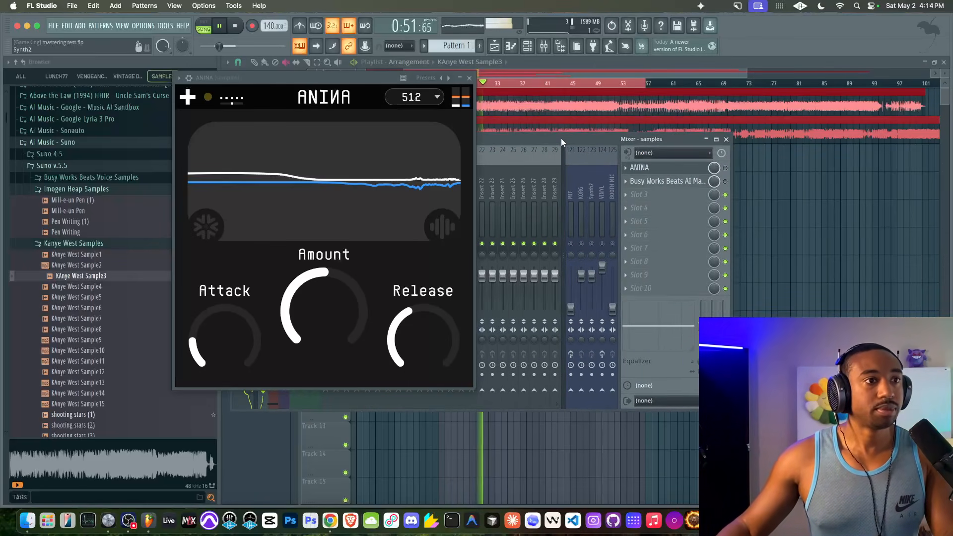
pyautogui.click(726, 168)
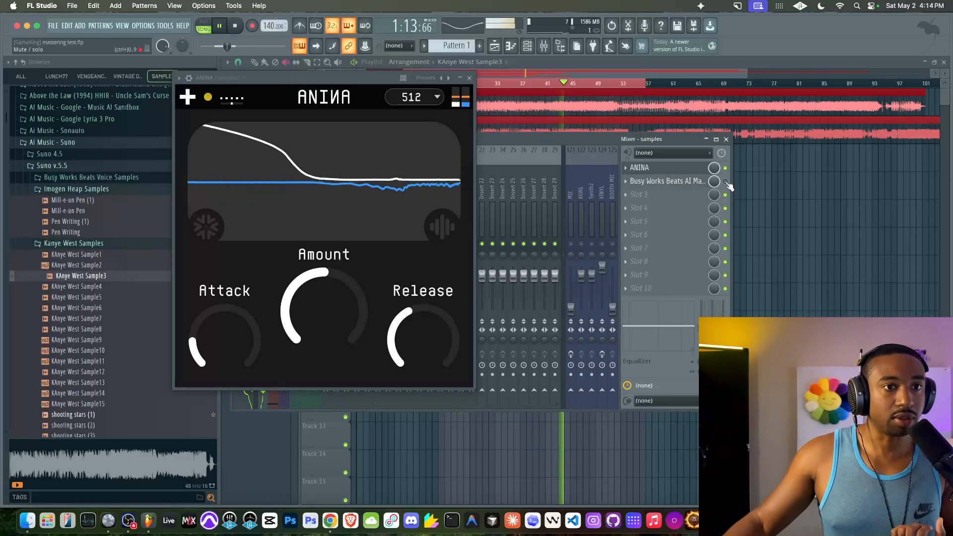
pyautogui.click(684, 181)
pyautogui.moveTo(678, 181); pyautogui.dragTo(529, 94)
pyautogui.click(681, 104)
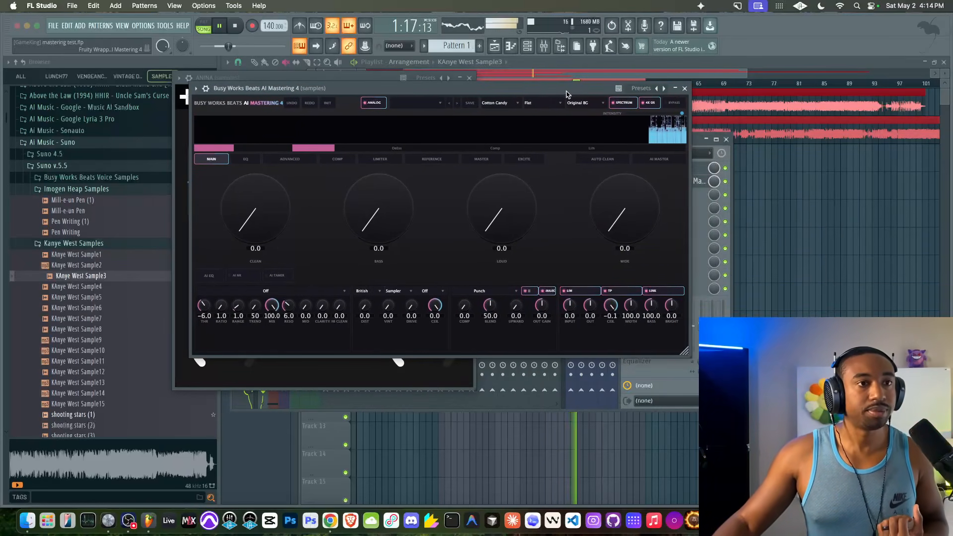
# - Reposition the Busy Works Beats AI Mastering 4 window, clear the timeline selection and stop playback
pyautogui.click(682, 104)
pyautogui.moveTo(579, 93); pyautogui.dragTo(562, 114)
pyautogui.click(606, 81)
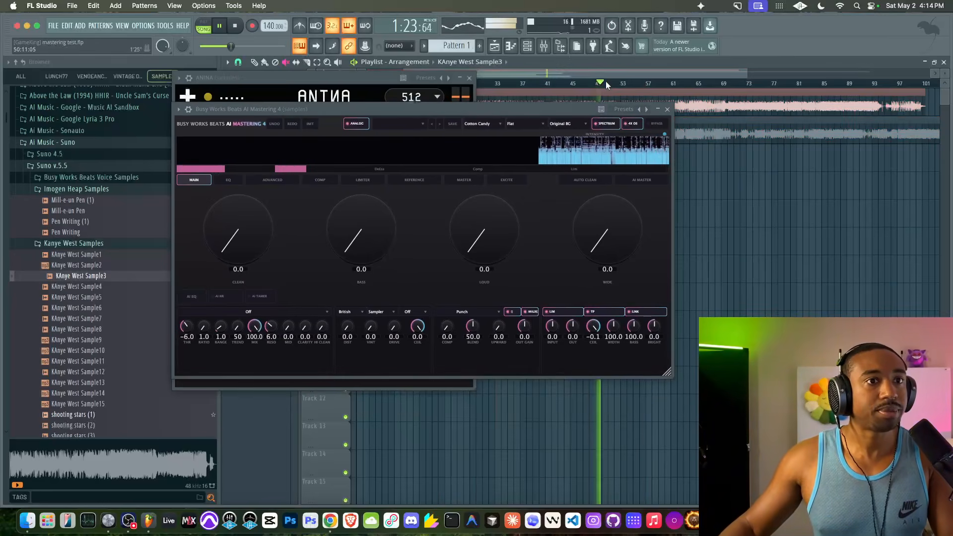
pyautogui.press('space')
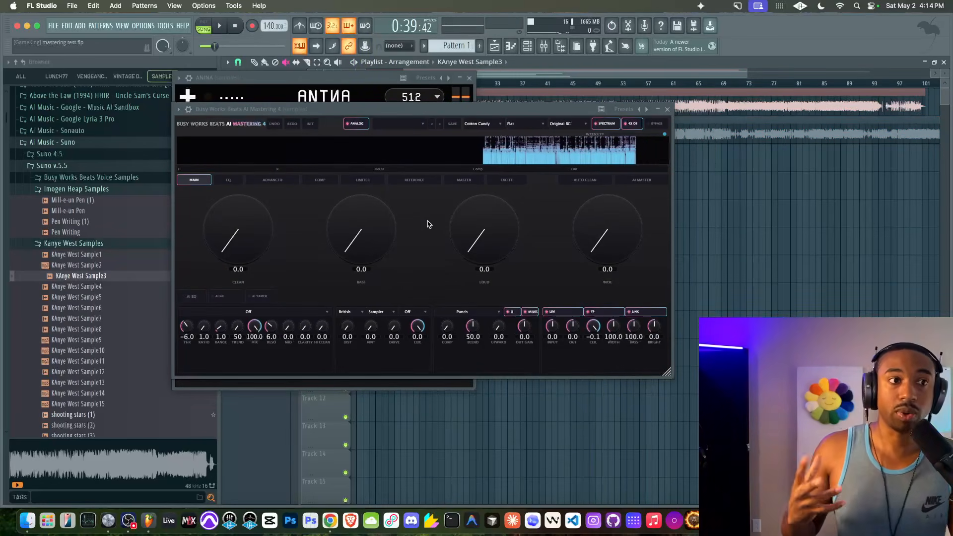
# - Switch between the ANINA and Busy Works Beats AI Mastering 4 windows and audition short passages of the song
pyautogui.click(355, 86)
pyautogui.click(519, 114)
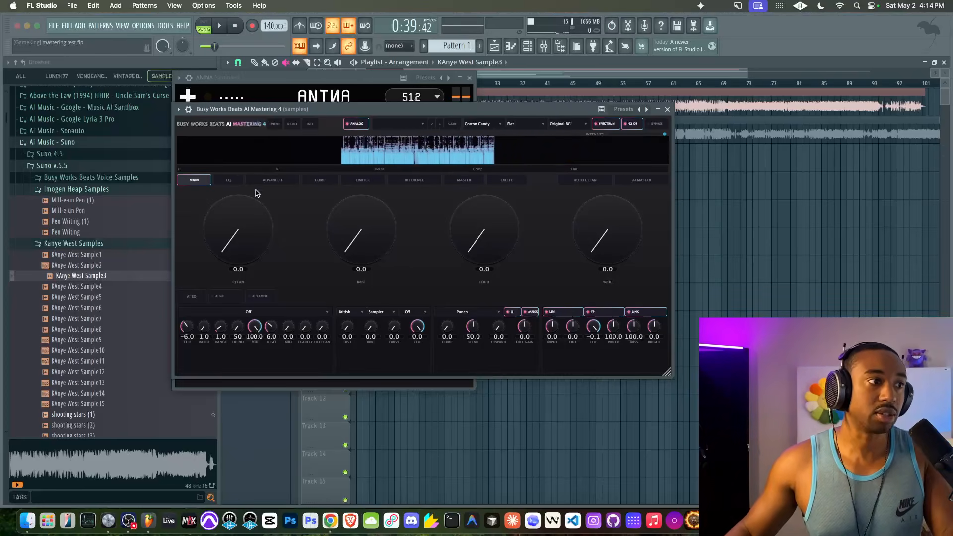
pyautogui.moveTo(234, 254); pyautogui.dragTo(222, 273)
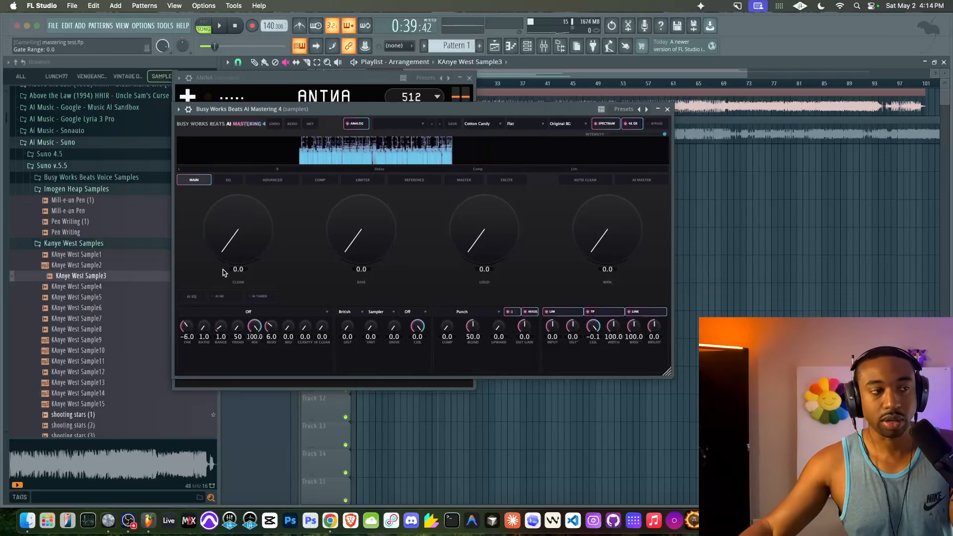
pyautogui.click(346, 87)
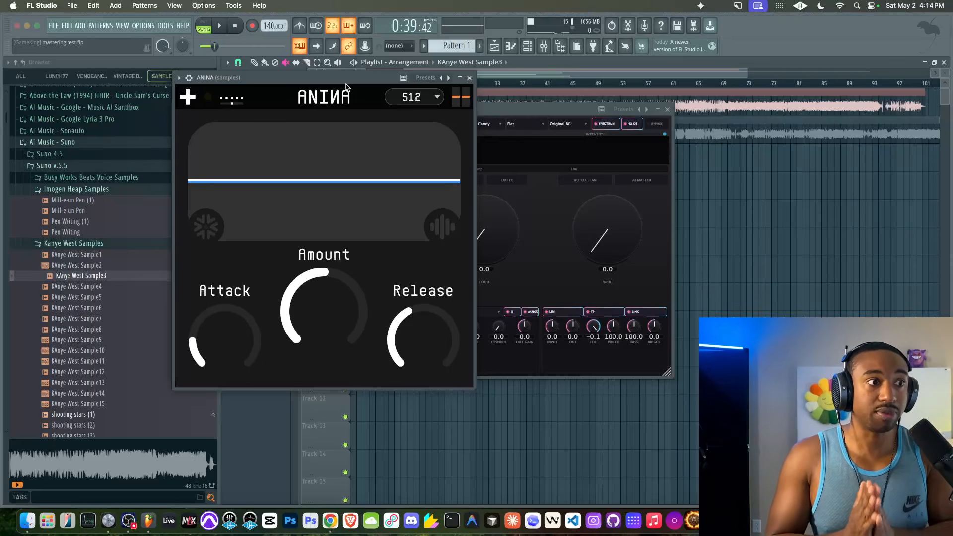
pyautogui.press('space')
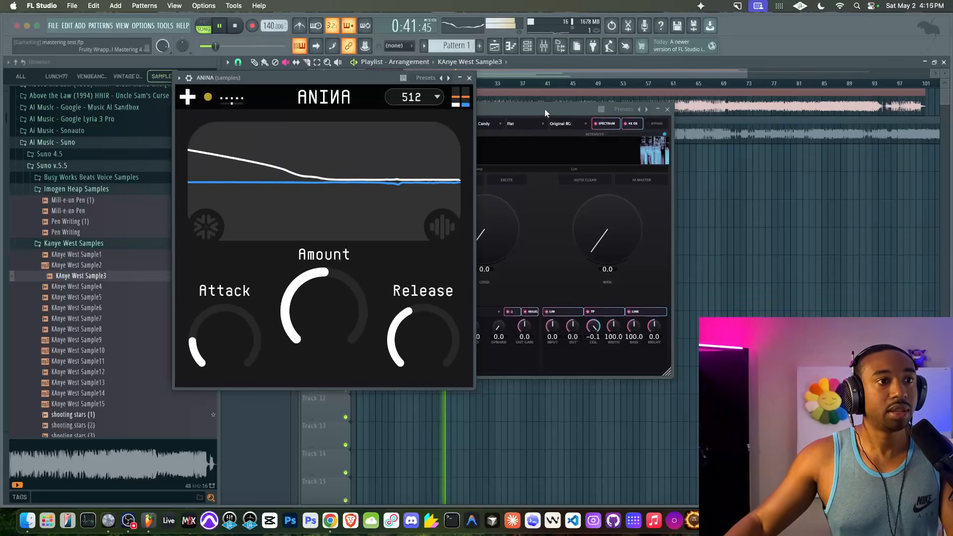
pyautogui.click(486, 121)
pyautogui.press('space')
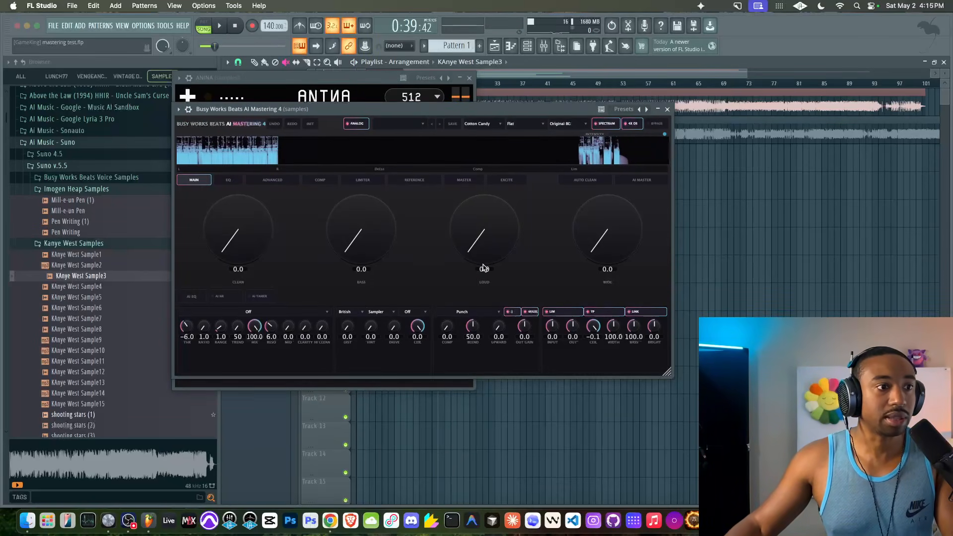
pyautogui.press('space')
pyautogui.press('space')
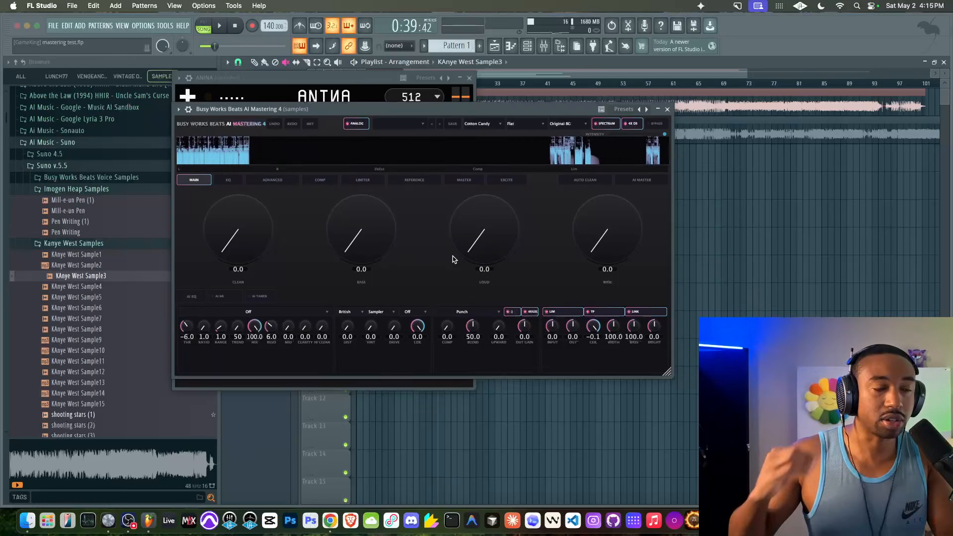
# - Set Bass to 26.0, Loud to 7.4 and Wide to 73.0 while the song plays, and stop playback
pyautogui.press('space')
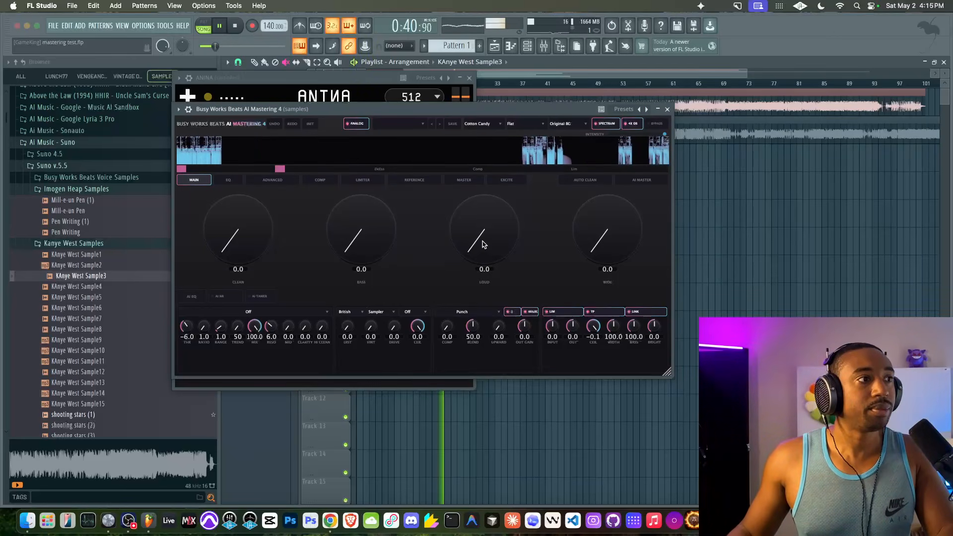
pyautogui.moveTo(485, 245)
pyautogui.mouseDown()
pyautogui.moveTo(484, 223)
pyautogui.moveTo(484, 236)
pyautogui.mouseUp()
pyautogui.moveTo(605, 219); pyautogui.dragTo(602, 180)
pyautogui.moveTo(411, 228); pyautogui.dragTo(373, 213)
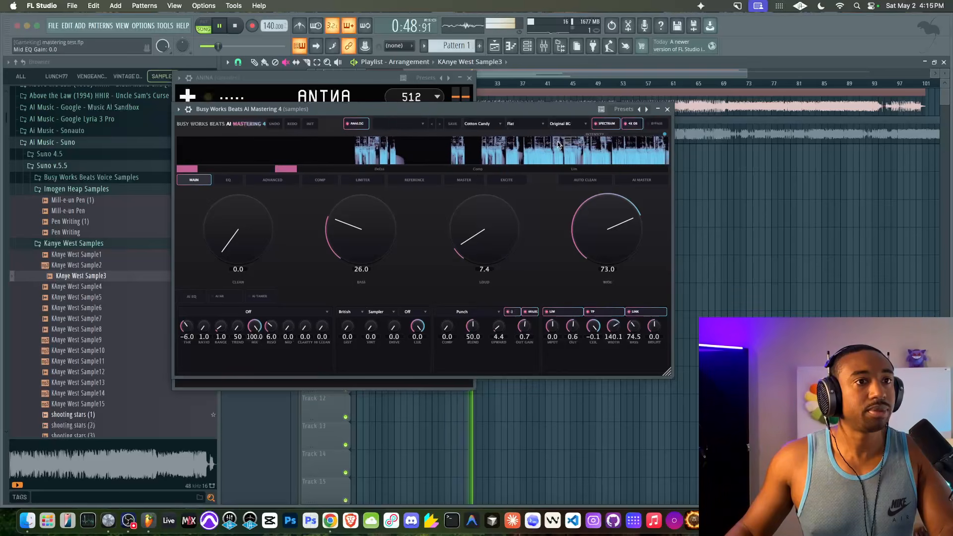
pyautogui.press('space')
# - Rearrange the ANINA and Busy Works Beats AI Mastering 4 windows so the Busy Works controls are fully accessible
pyautogui.moveTo(530, 112); pyautogui.dragTo(578, 140)
pyautogui.moveTo(452, 91); pyautogui.dragTo(437, 130)
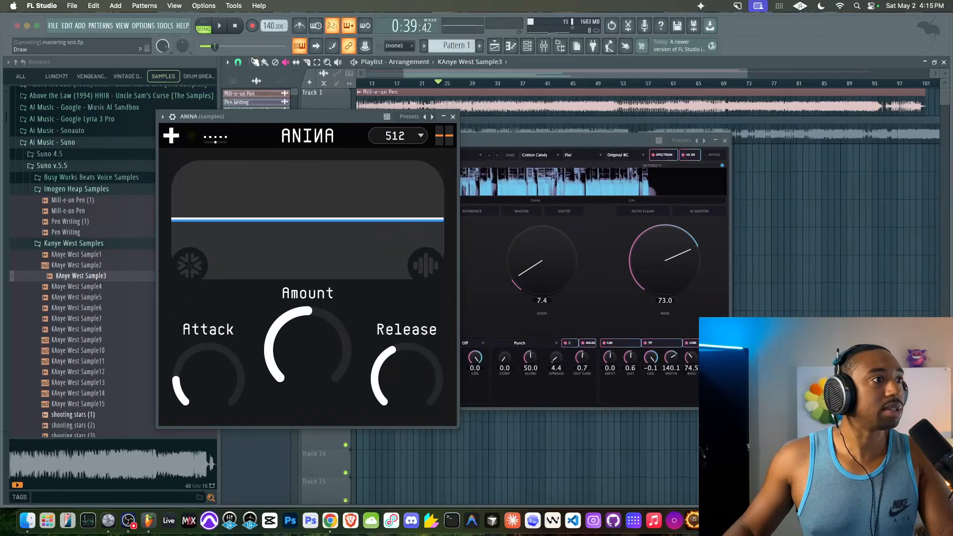
pyautogui.moveTo(514, 140); pyautogui.dragTo(424, 69)
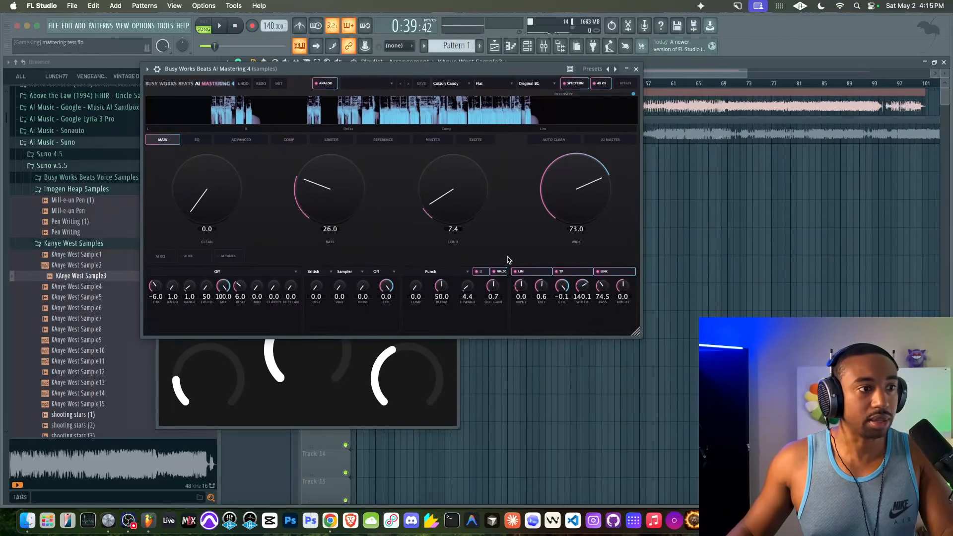
pyautogui.click(696, 251)
# - Turn off the Link option and lower the input gain to -9.1 during playback
pyautogui.click(604, 272)
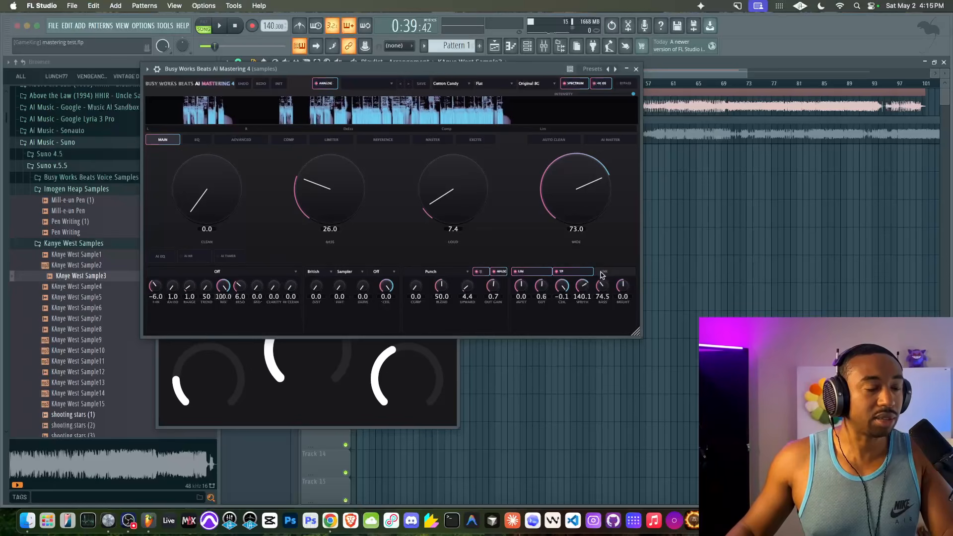
pyautogui.scroll(-2, 525, 290)
pyautogui.scroll(-4, 524, 294)
pyautogui.press('space')
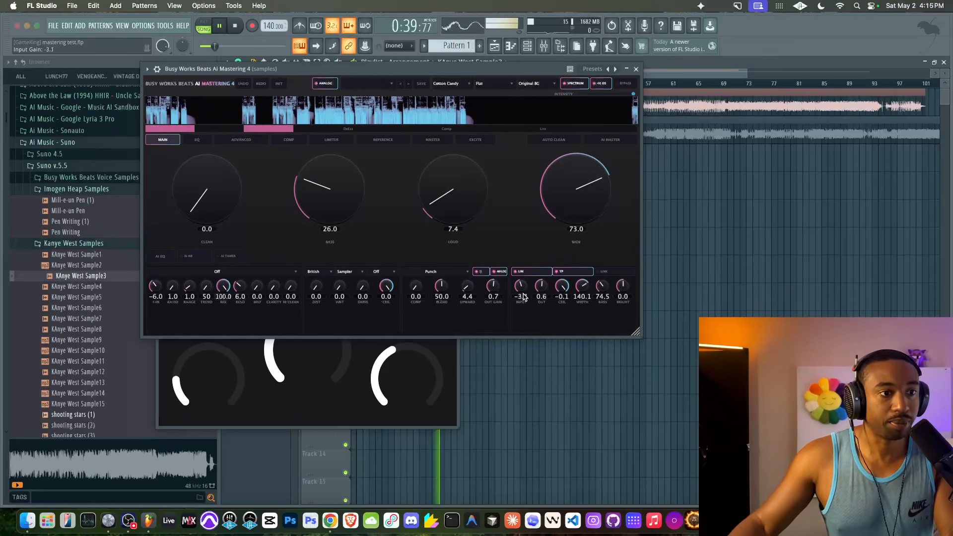
pyautogui.scroll(-10, 522, 298)
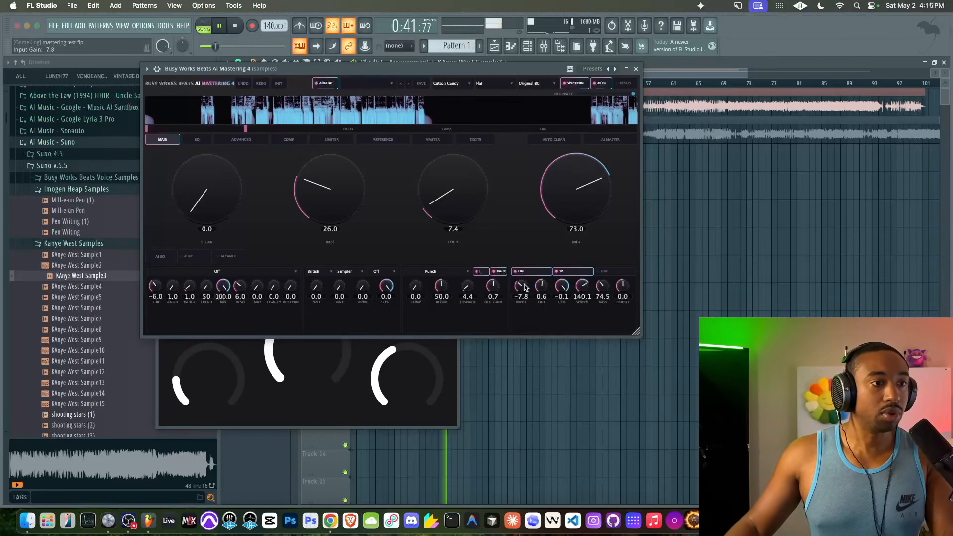
# - Set Loud to 35.6 and the compressor amount to 46.3
pyautogui.moveTo(455, 212); pyautogui.dragTo(449, 192)
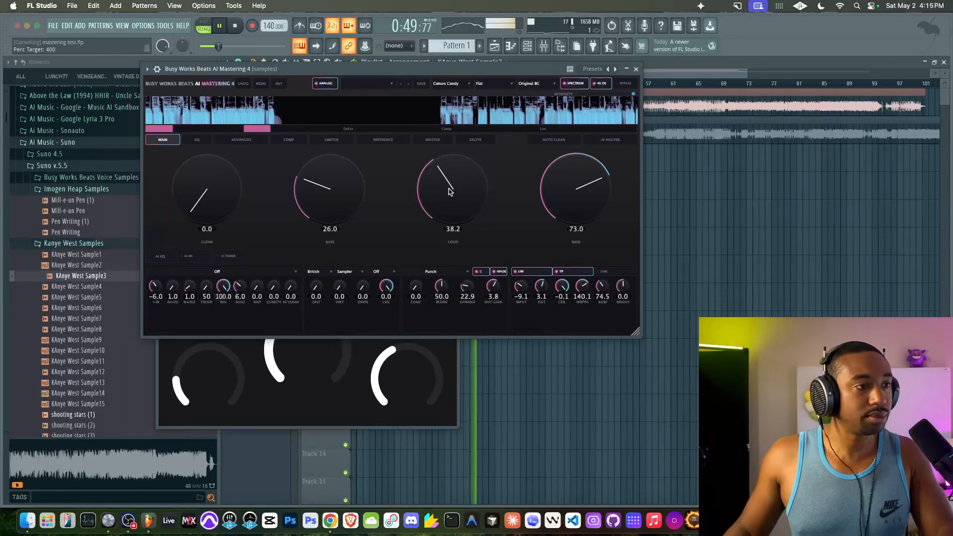
pyautogui.click(289, 141)
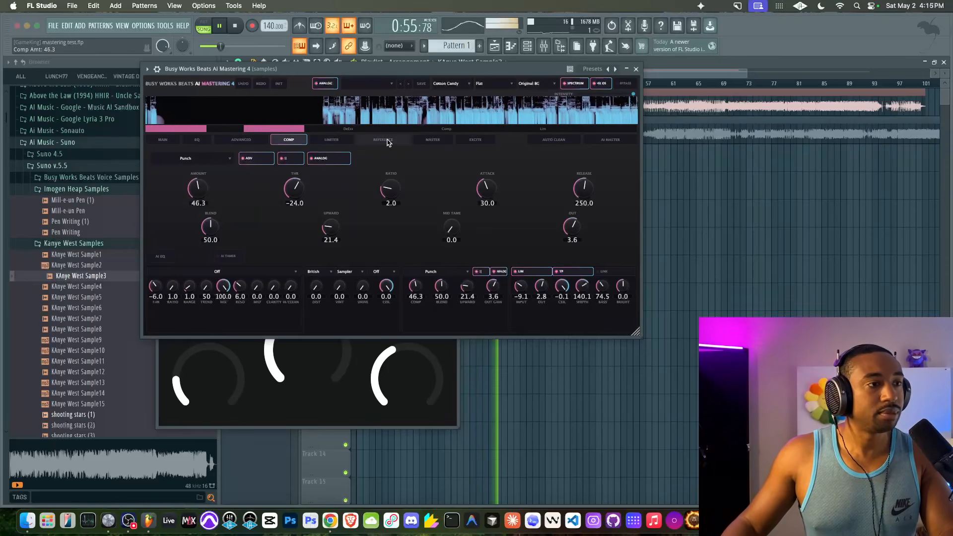
# - Set the Master section's analog type to Transformer, its harmonic route to Mid and its drive to 11.2
pyautogui.click(446, 142)
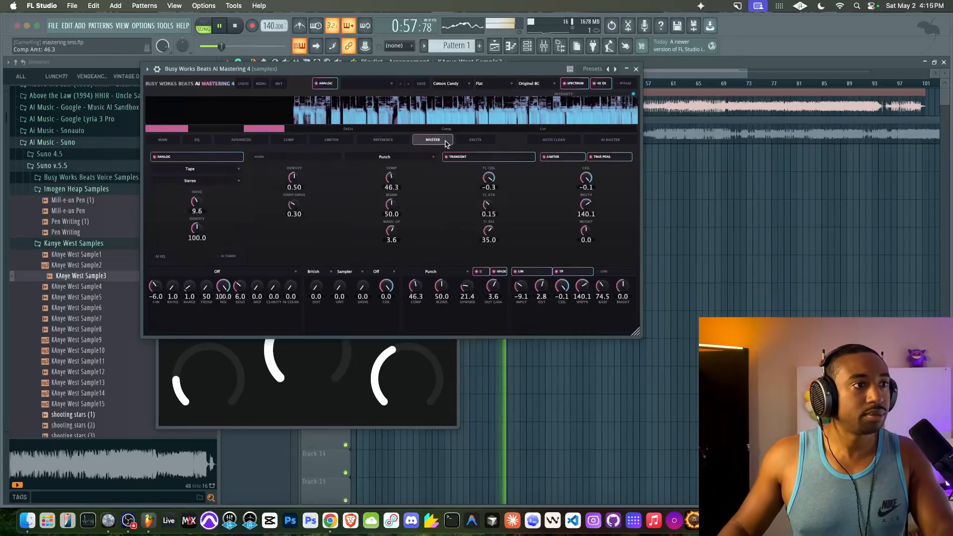
pyautogui.click(217, 170)
pyautogui.click(233, 188)
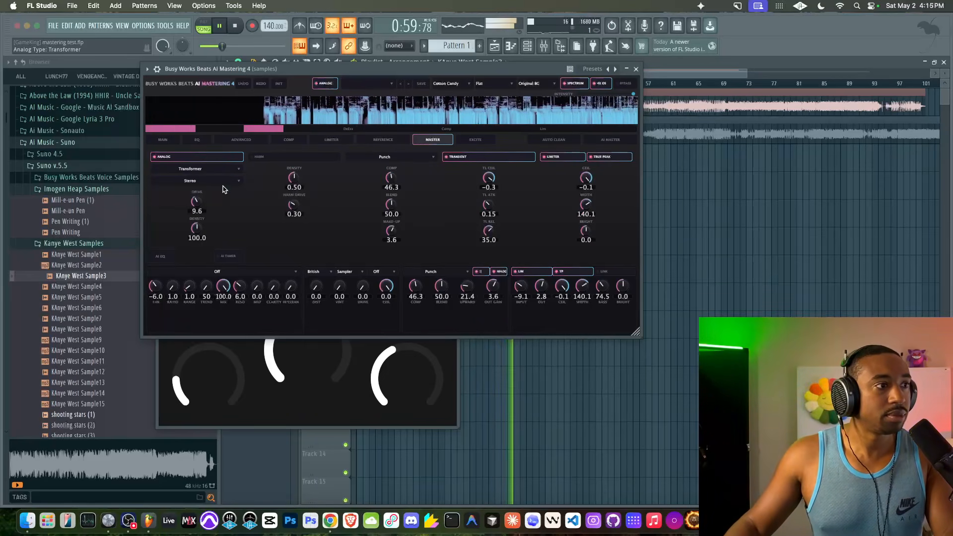
pyautogui.click(209, 183)
pyautogui.click(203, 200)
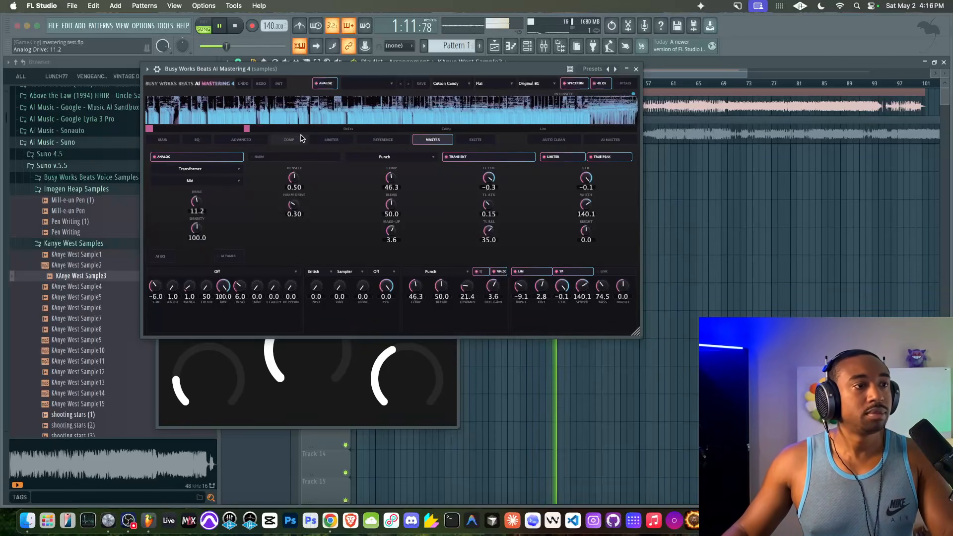
# - Compare the sound with bypass on and off, set the harmonic route to Stereo and return to the Main page
pyautogui.click(619, 87)
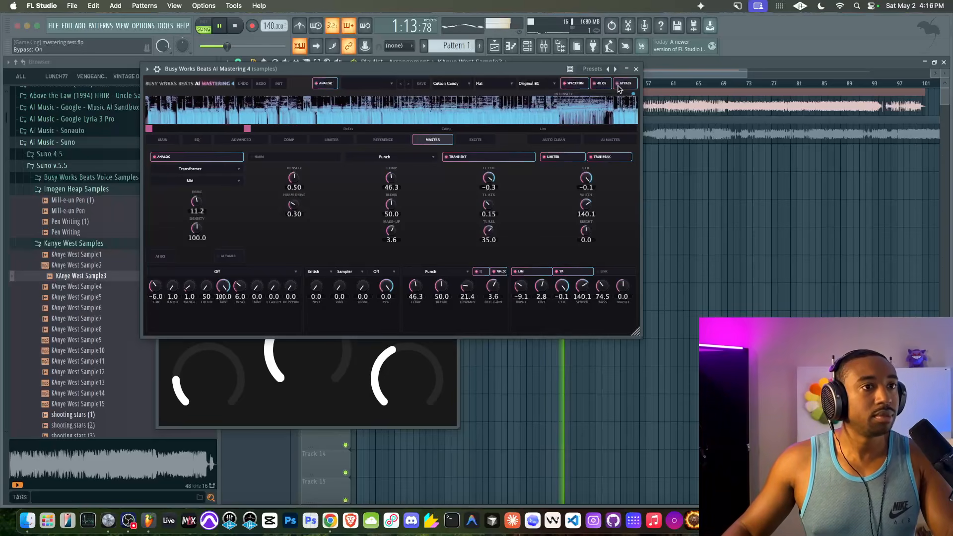
pyautogui.click(619, 88)
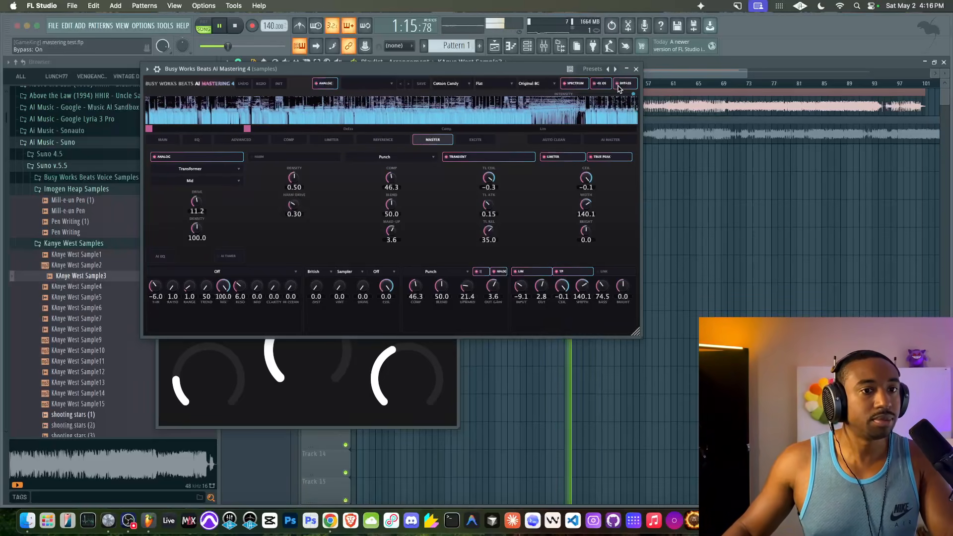
pyautogui.click(190, 181)
pyautogui.click(189, 191)
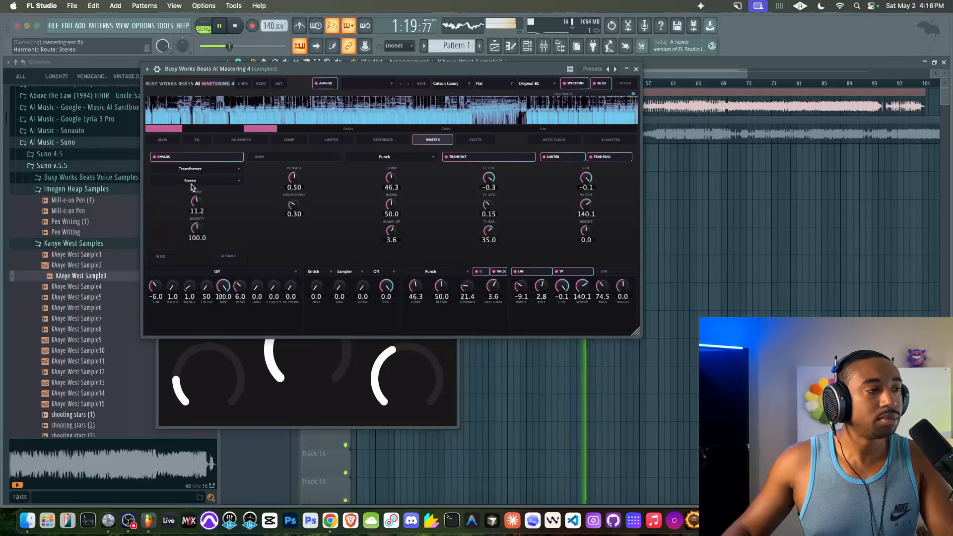
pyautogui.click(169, 140)
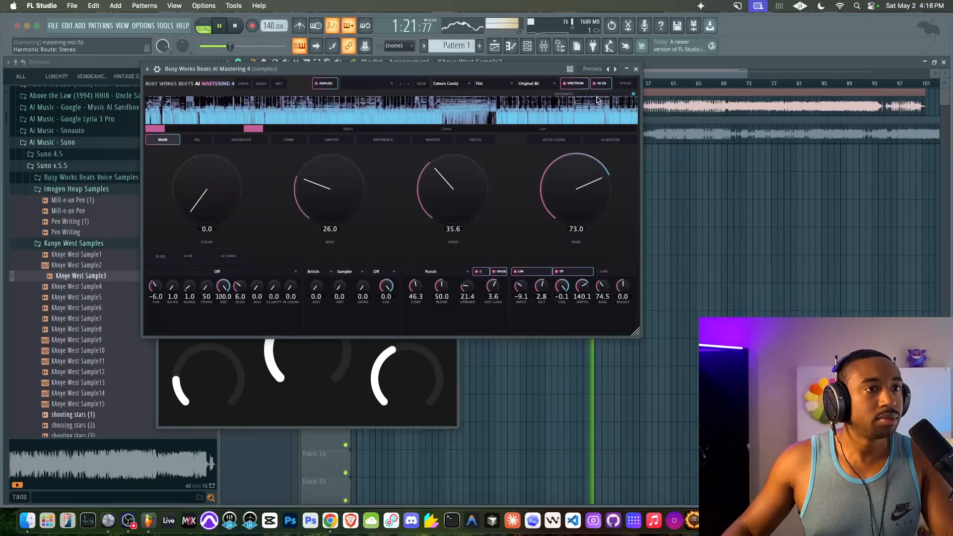
# - Close both plugin windows and select the timeline range from about bar 42 to bar 52
pyautogui.click(637, 69)
pyautogui.click(548, 48)
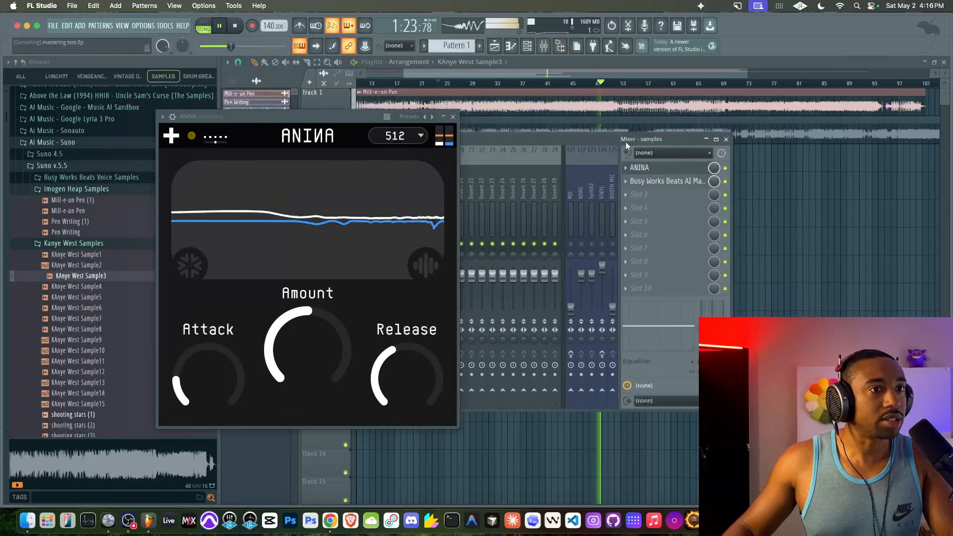
pyautogui.click(453, 117)
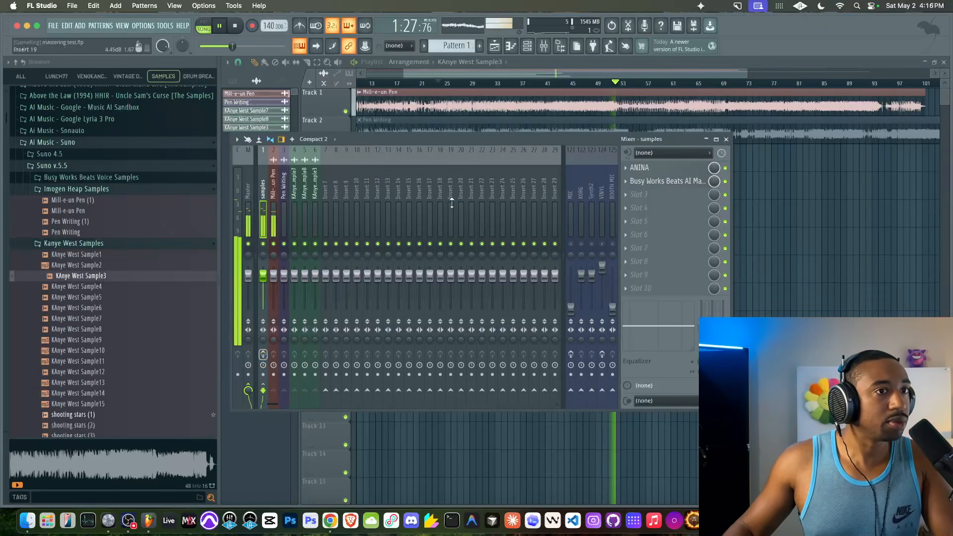
pyautogui.moveTo(554, 84); pyautogui.dragTo(617, 86)
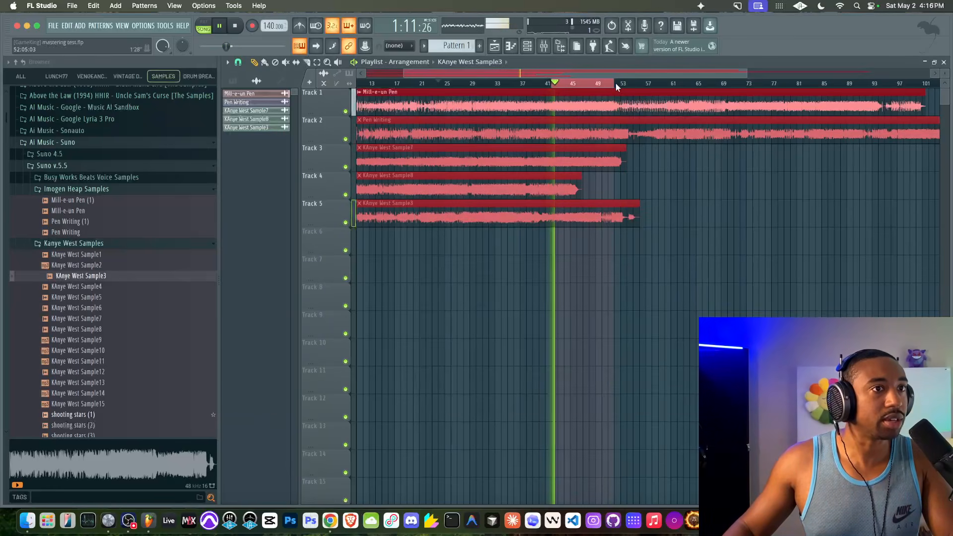
# - Disable the ANINA slot on the samples mixer track and open Busy Works Beats AI Mastering 4
pyautogui.click(550, 48)
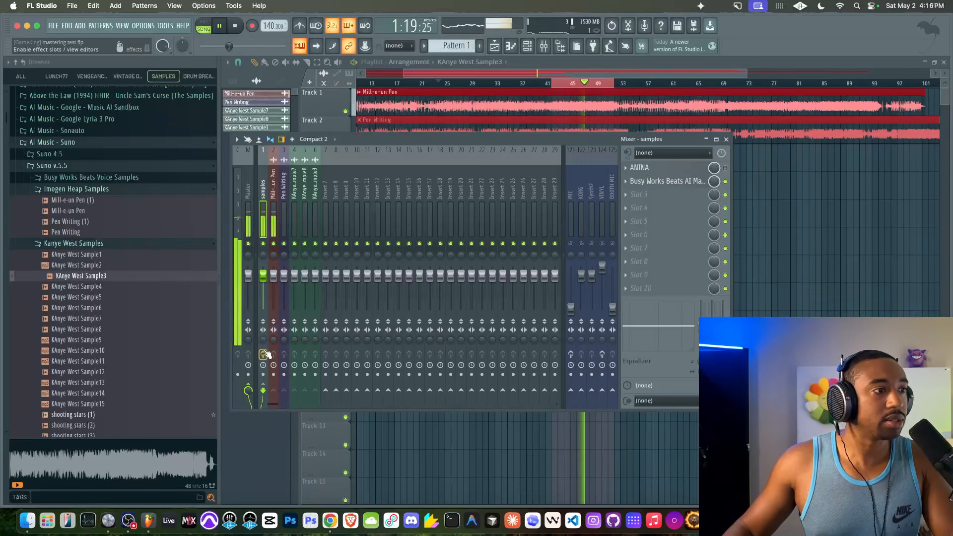
pyautogui.click(668, 183)
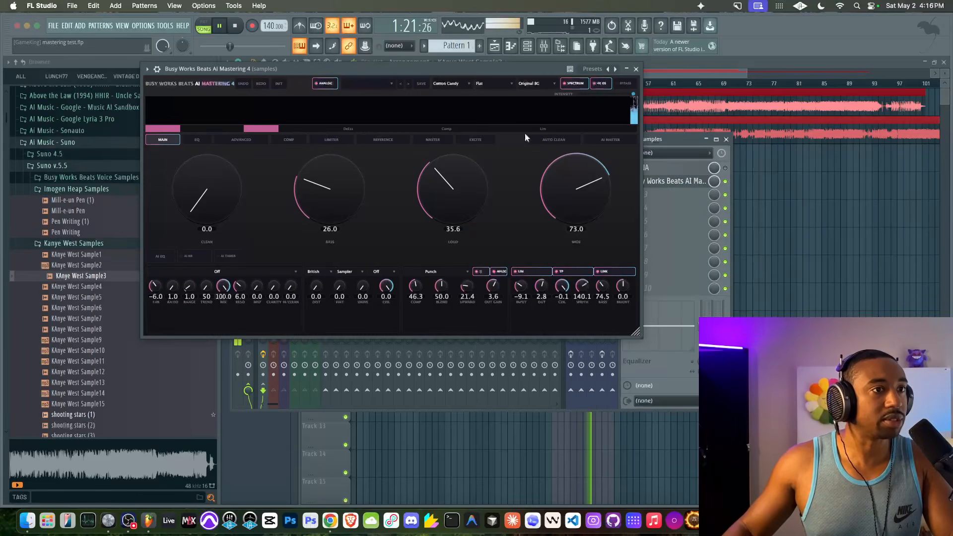
# - Hide the sample browser and reposition the Busy Works Beats AI Mastering 4 window beside the samples mixer track
pyautogui.moveTo(472, 85); pyautogui.dragTo(451, 123)
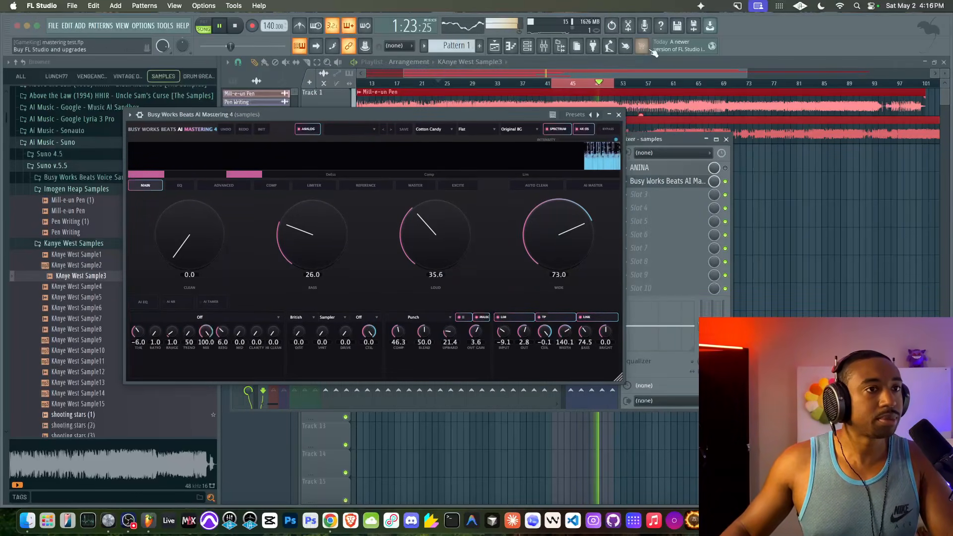
pyautogui.click(562, 47)
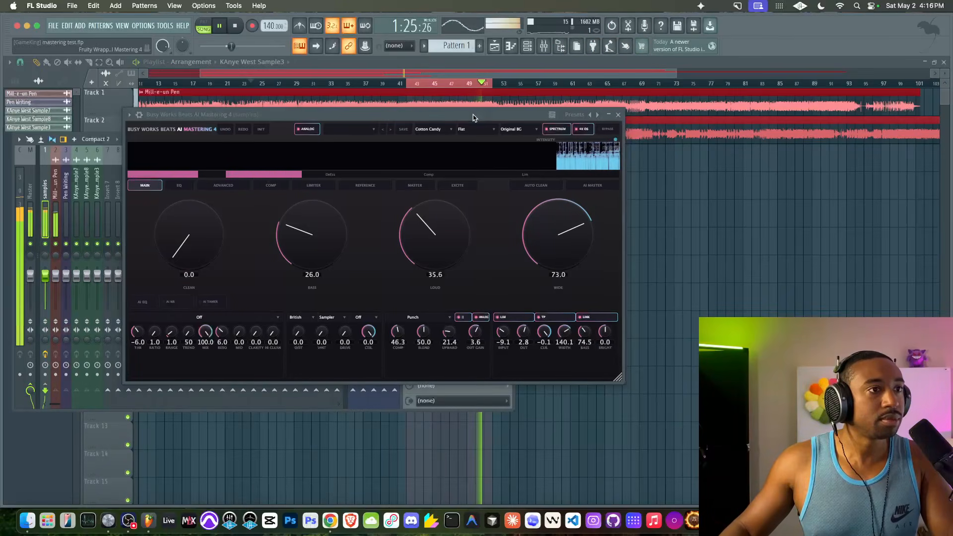
pyautogui.moveTo(473, 114); pyautogui.dragTo(471, 130)
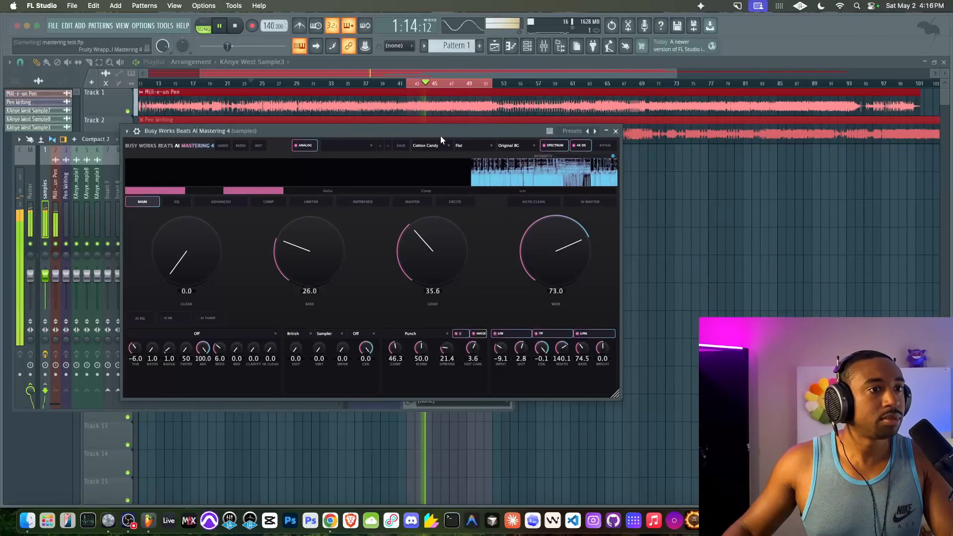
# - Stop playback, move Busy Works Beats AI Mastering 4 below the mixer slots, and open ANINA with its detailed wrapper settings shown
pyautogui.press('space')
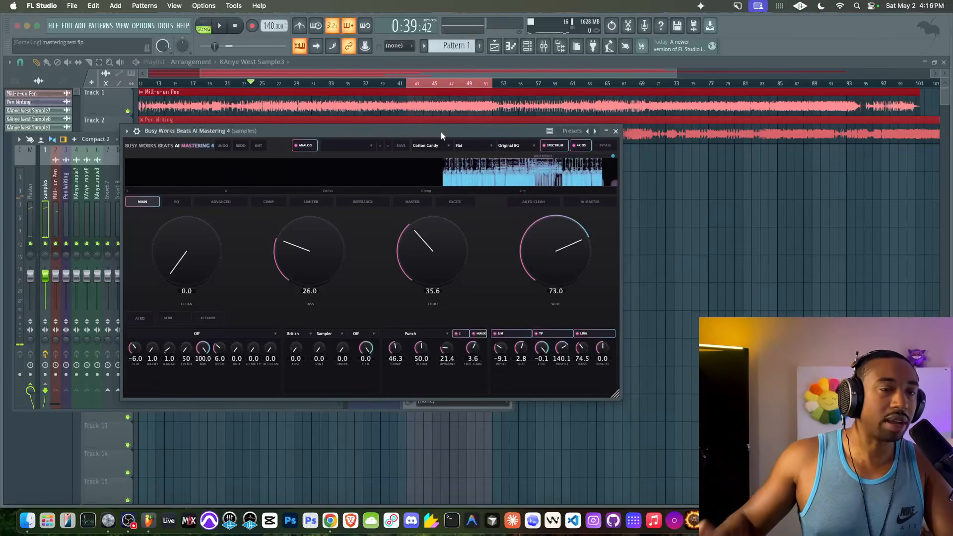
pyautogui.moveTo(441, 132); pyautogui.dragTo(408, 237)
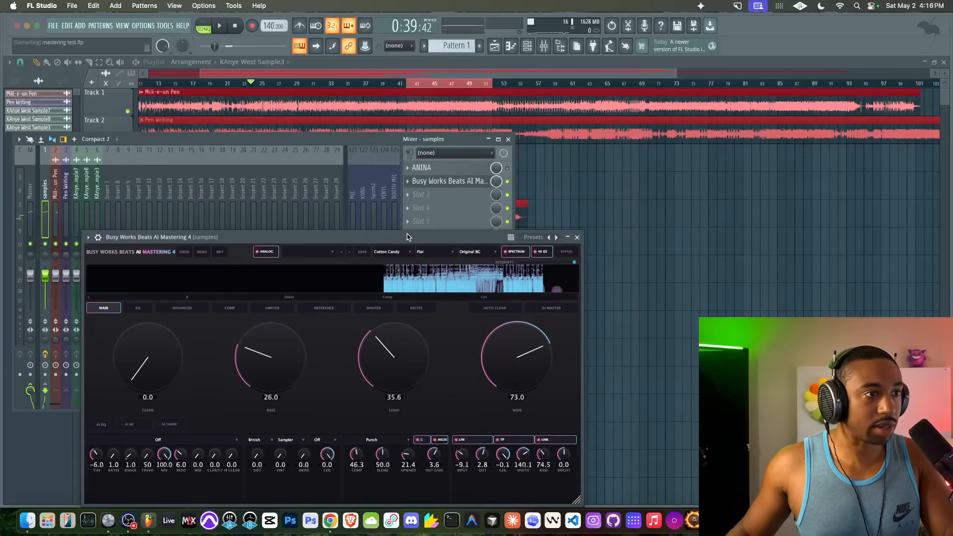
pyautogui.click(473, 171)
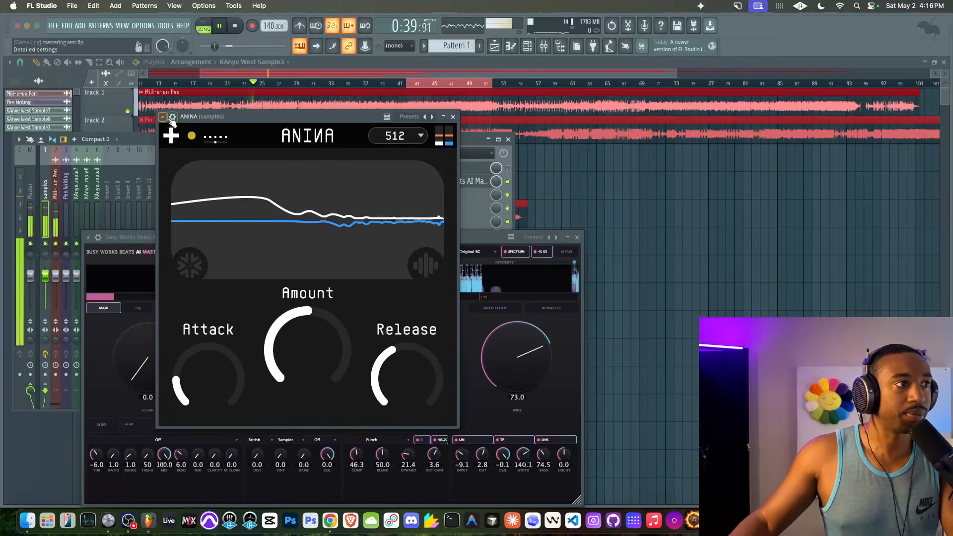
pyautogui.click(172, 118)
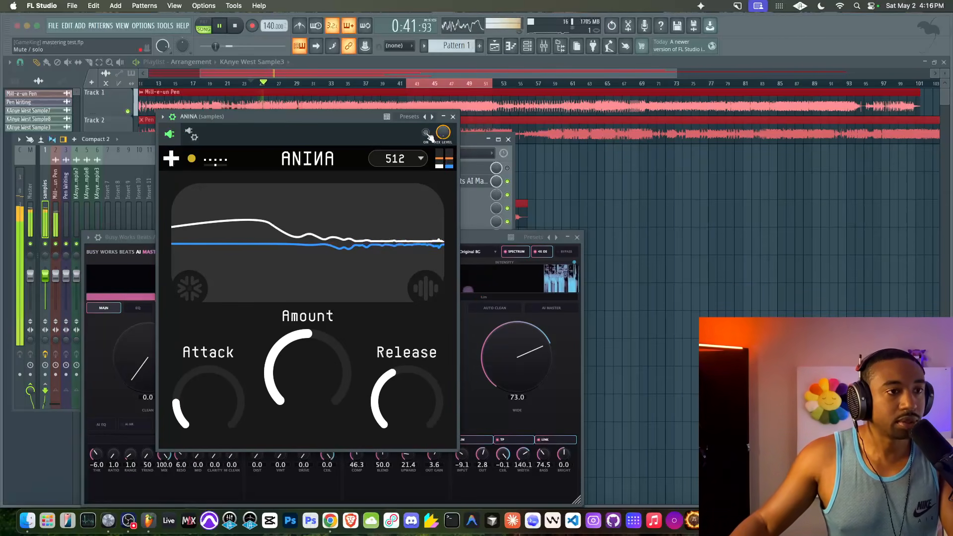
# - Audition the sample from about bar 41 with ANINA switched on and off, and clear the timeline selection
pyautogui.click(400, 85)
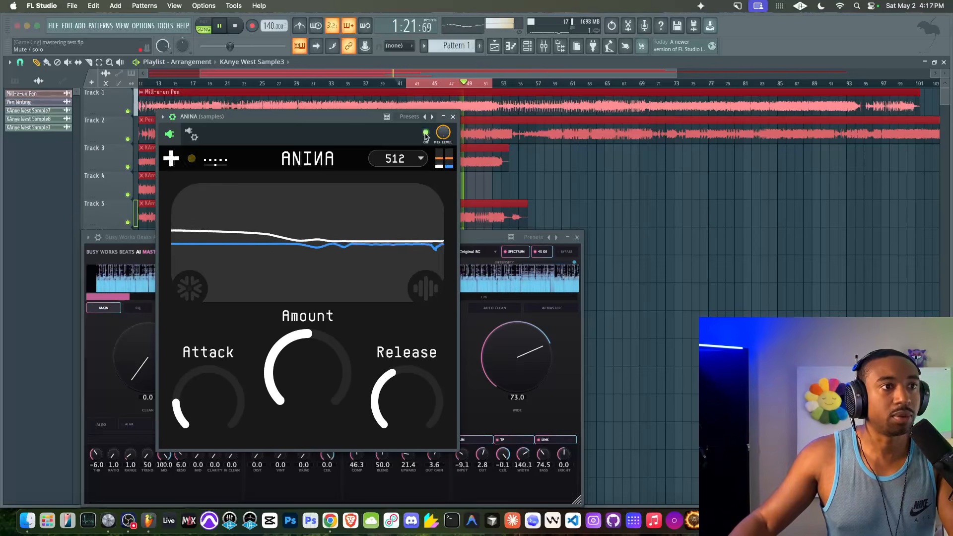
pyautogui.press('space')
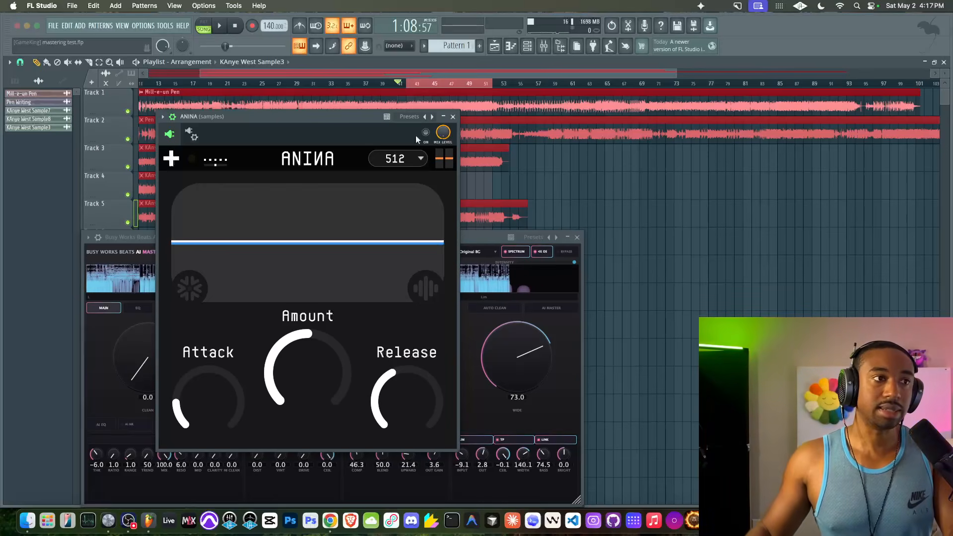
pyautogui.press('space')
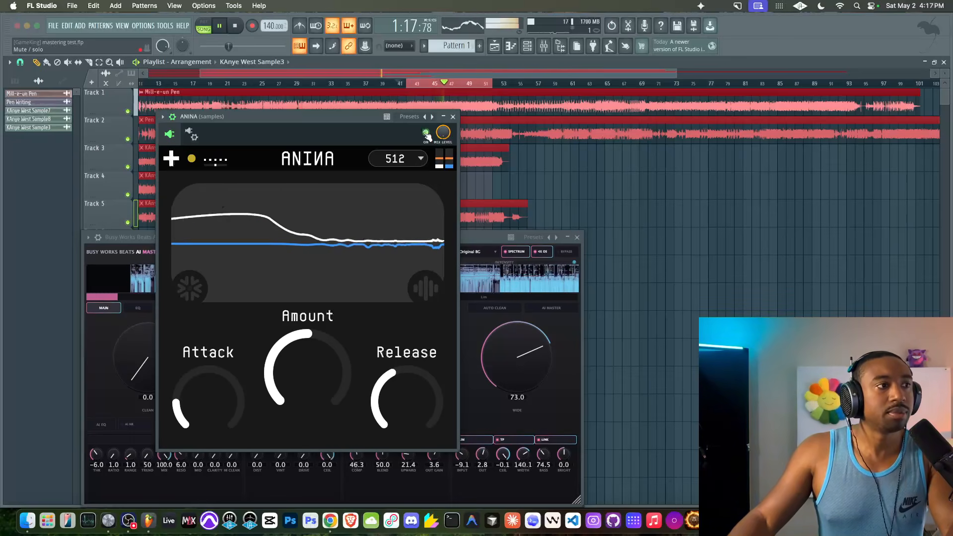
pyautogui.keyDown('super'); pyautogui.click(469, 82); pyautogui.keyUp('super')
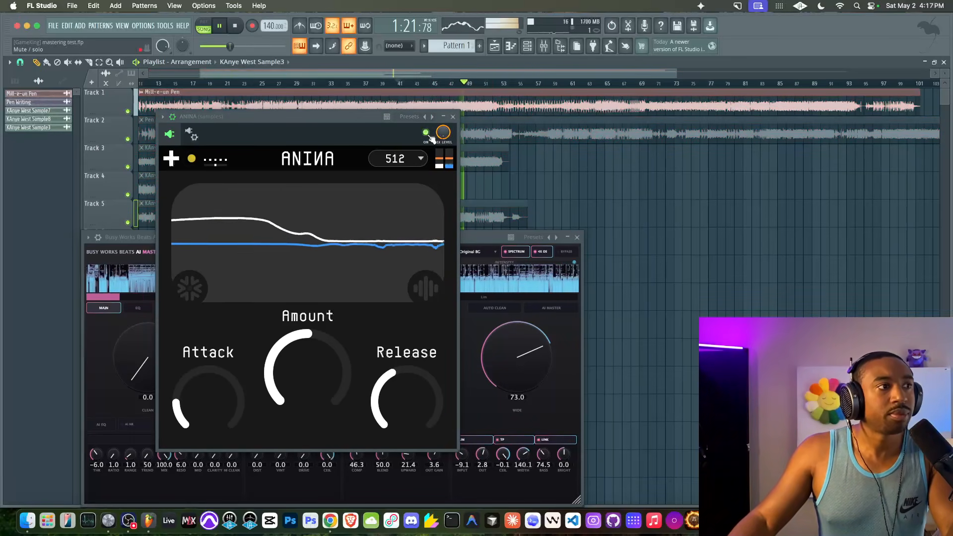
pyautogui.press('space')
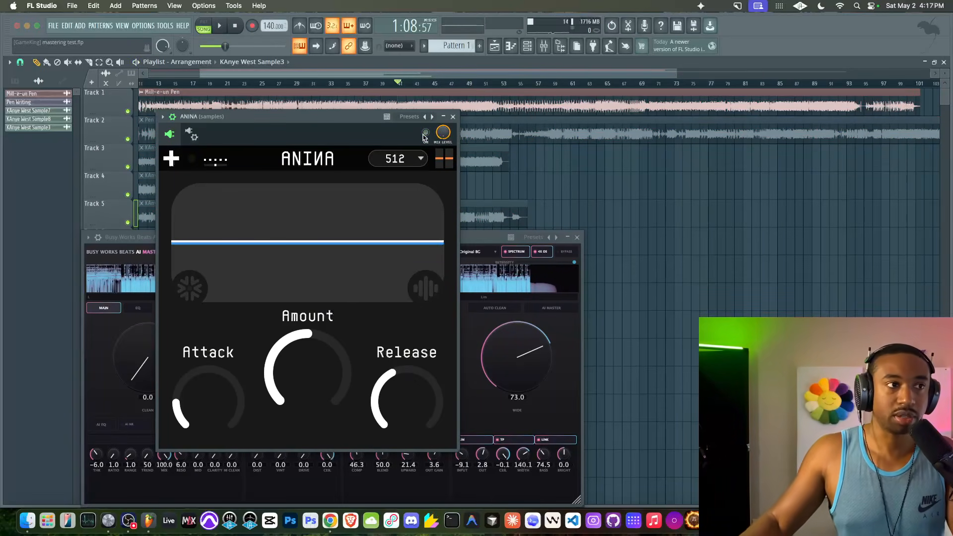
# - Arrange the ANINA and Busy Works Beats AI Mastering 4 windows side by side
pyautogui.moveTo(342, 116); pyautogui.dragTo(638, 111)
pyautogui.moveTo(330, 239); pyautogui.dragTo(328, 169)
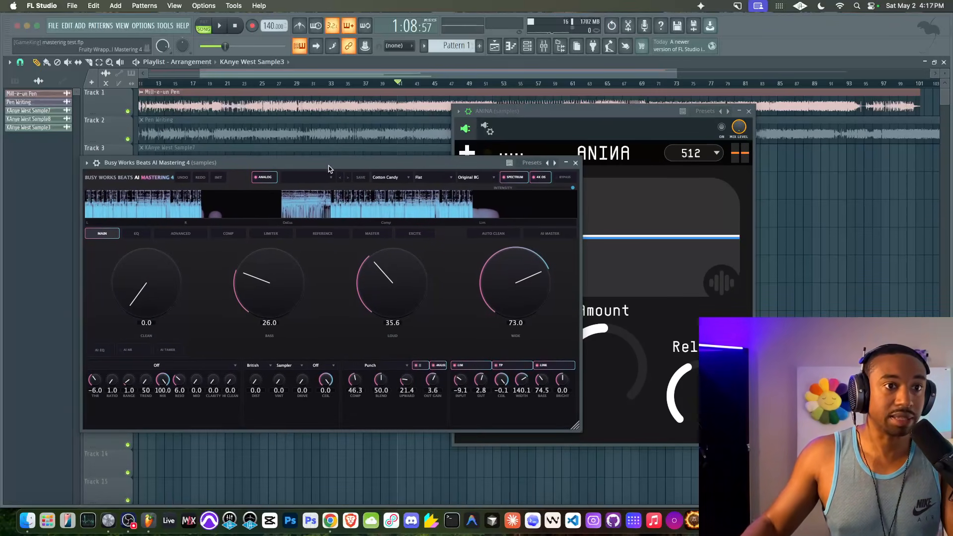
pyautogui.moveTo(638, 114); pyautogui.dragTo(806, 93)
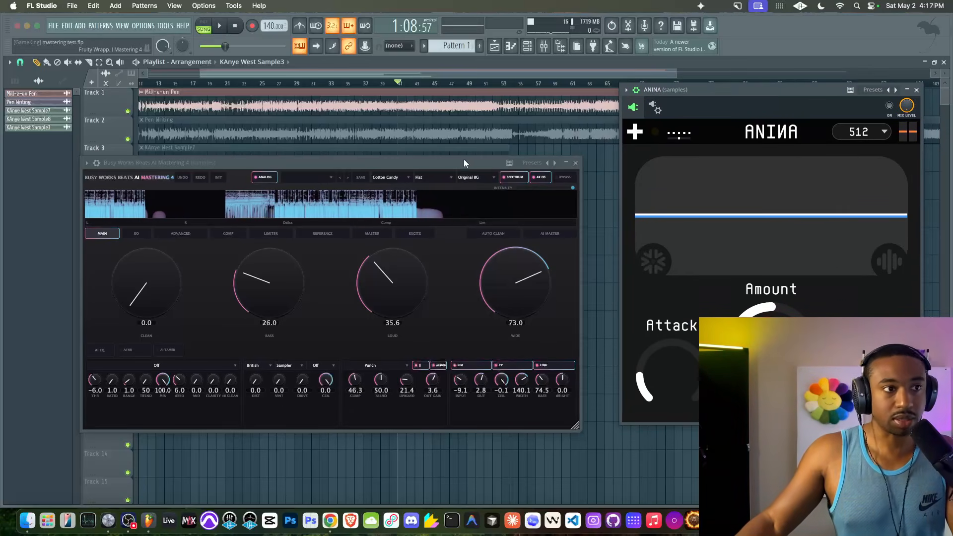
pyautogui.moveTo(467, 160); pyautogui.dragTo(481, 151)
# - Play the sample and run Auto Clean in Busy Works Beats AI Mastering 4
pyautogui.press('space')
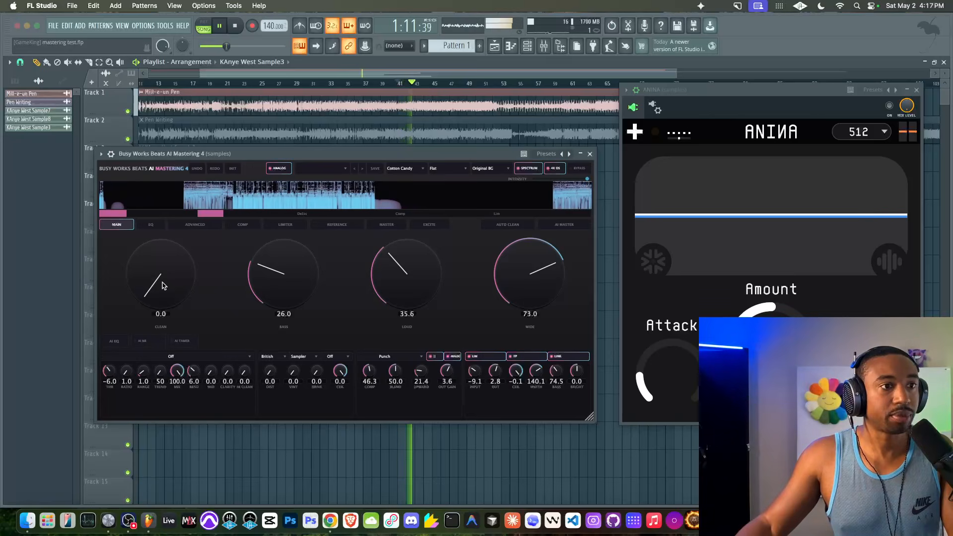
pyautogui.press('space')
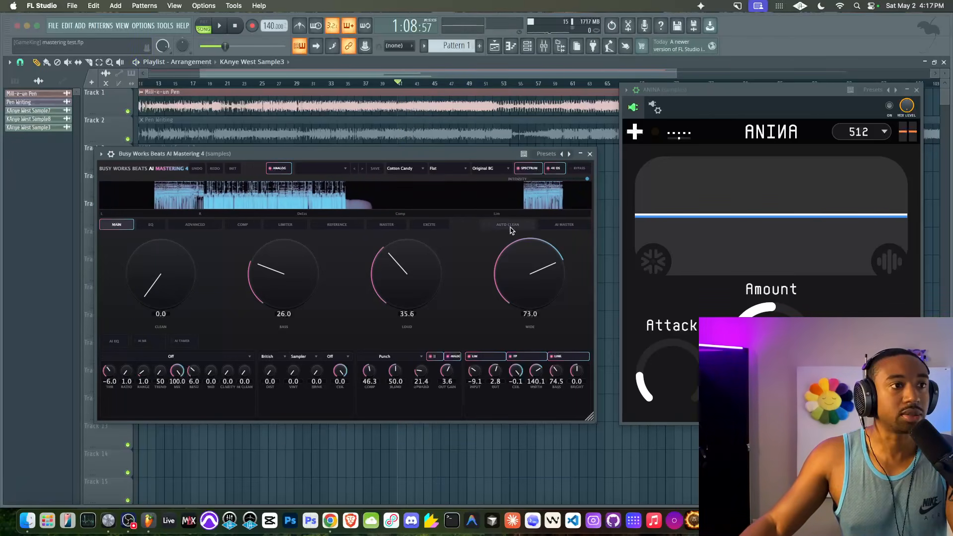
pyautogui.press('space')
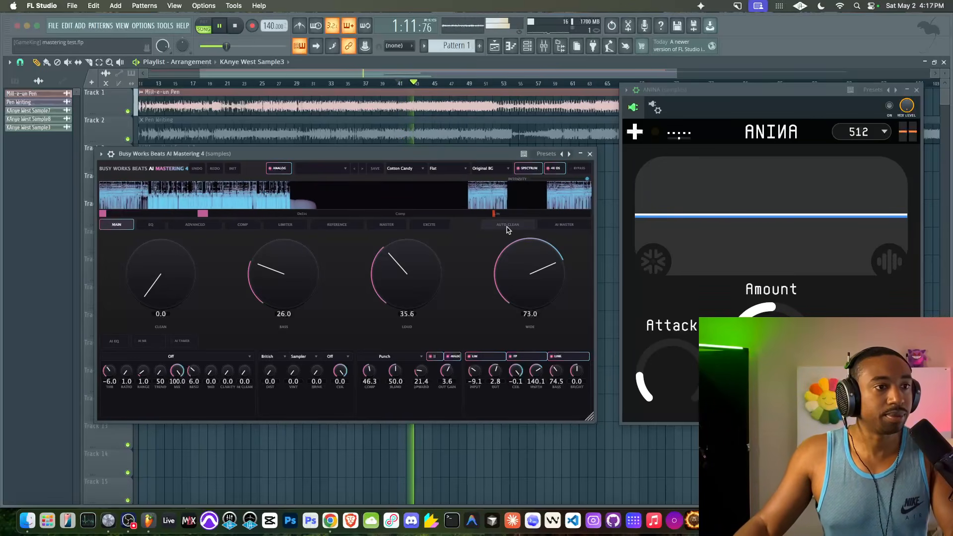
pyautogui.click(507, 225)
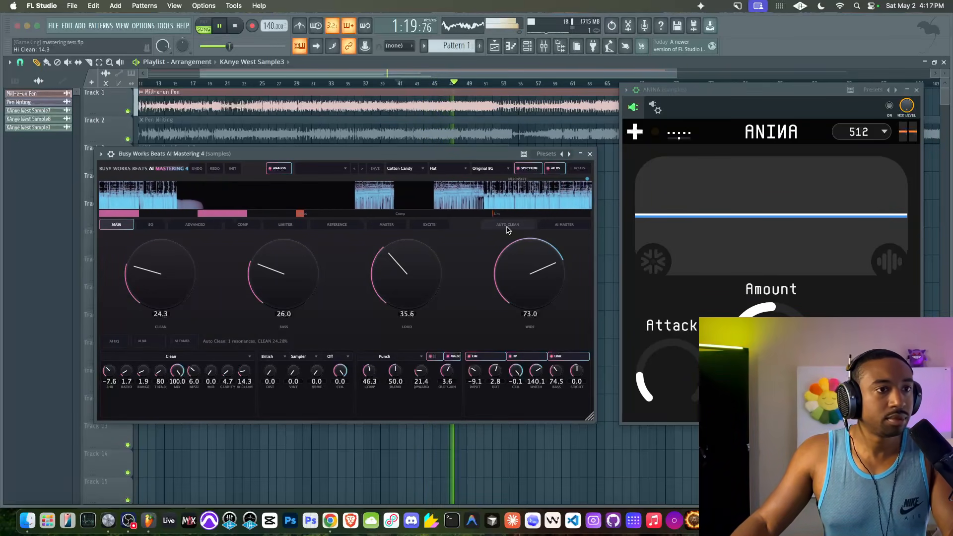
# - Compare the cleaned master with bypass on and off, closing the ANINA window along the way
pyautogui.click(576, 169)
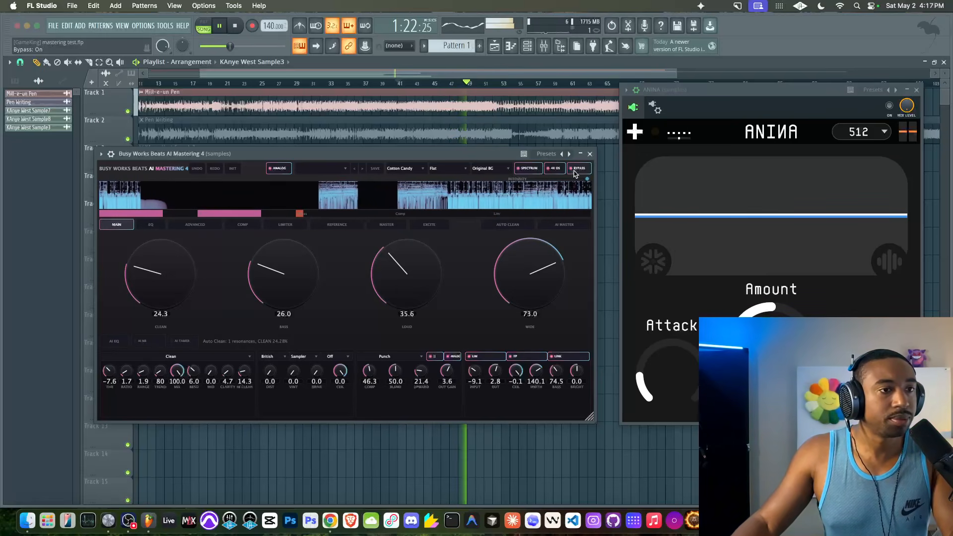
pyautogui.click(917, 90)
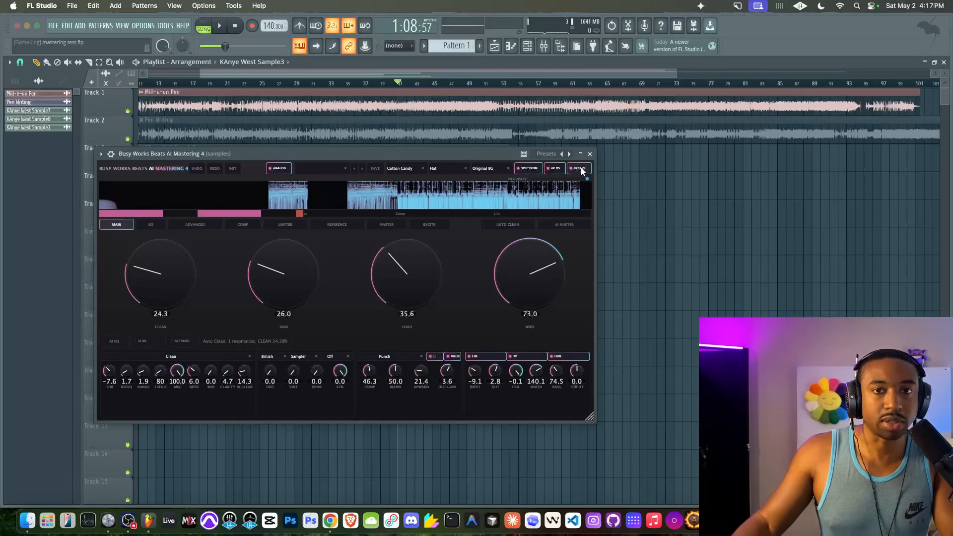
pyautogui.press('space')
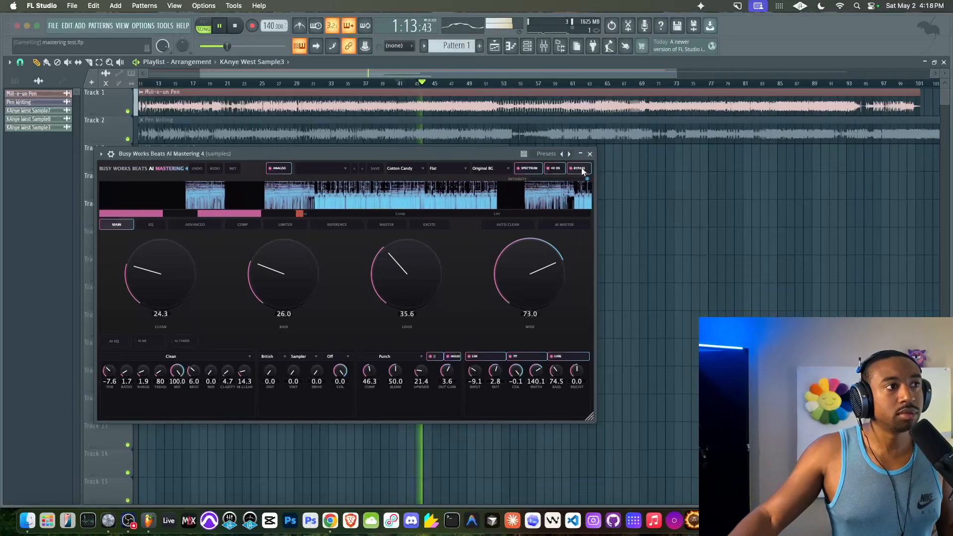
pyautogui.click(579, 169)
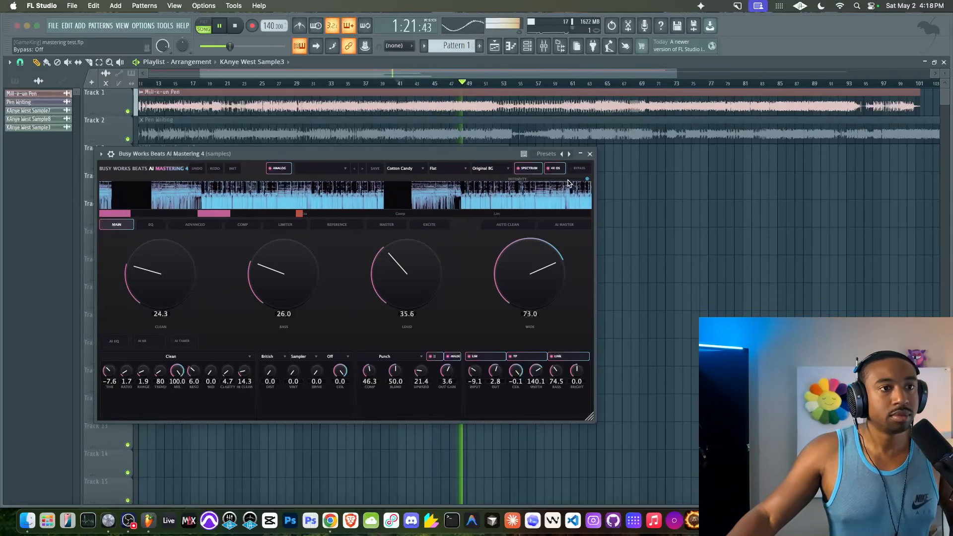
pyautogui.press('space')
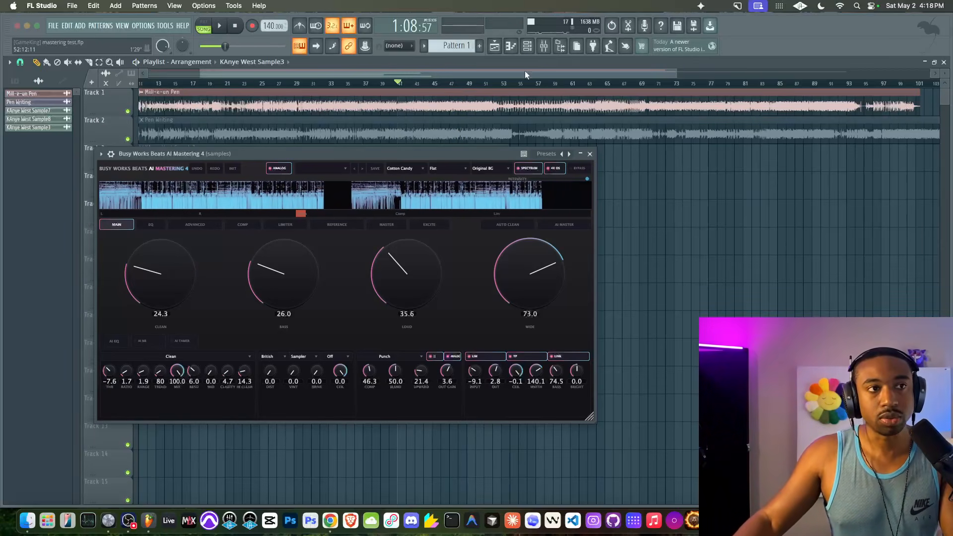
# - Show the mixer, move Busy Works Beats AI Mastering 4 below its effect slots, and reopen ANINA
pyautogui.click(544, 46)
pyautogui.moveTo(356, 158); pyautogui.dragTo(355, 213)
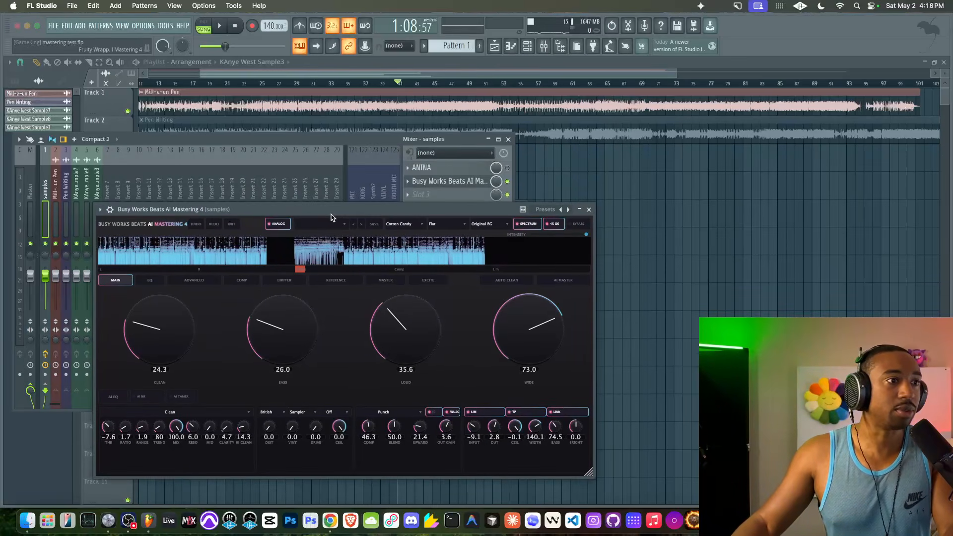
pyautogui.click(446, 169)
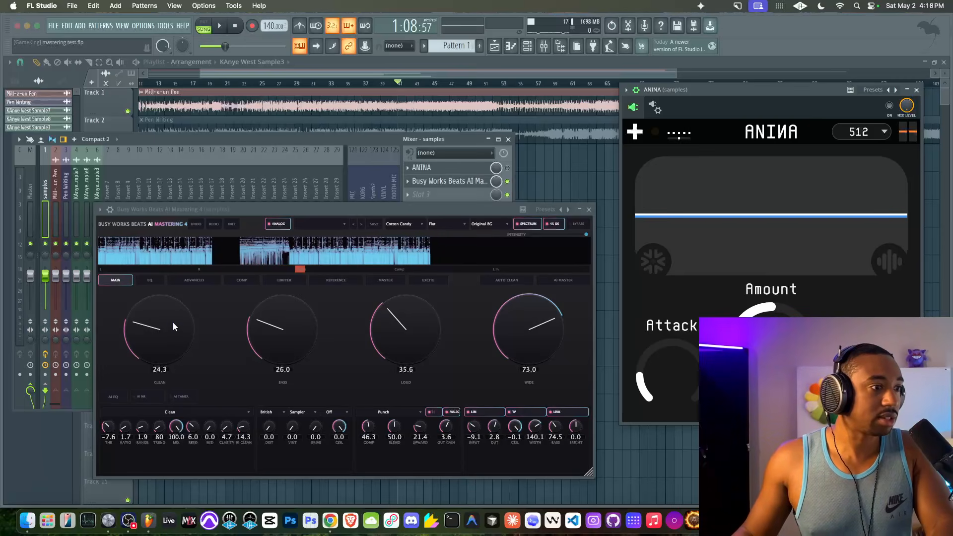
# - Set Clean to 0 during playback, move the ANINA window over the mastering plugin, and stop playback
pyautogui.press('space')
pyautogui.moveTo(182, 327); pyautogui.dragTo(173, 379)
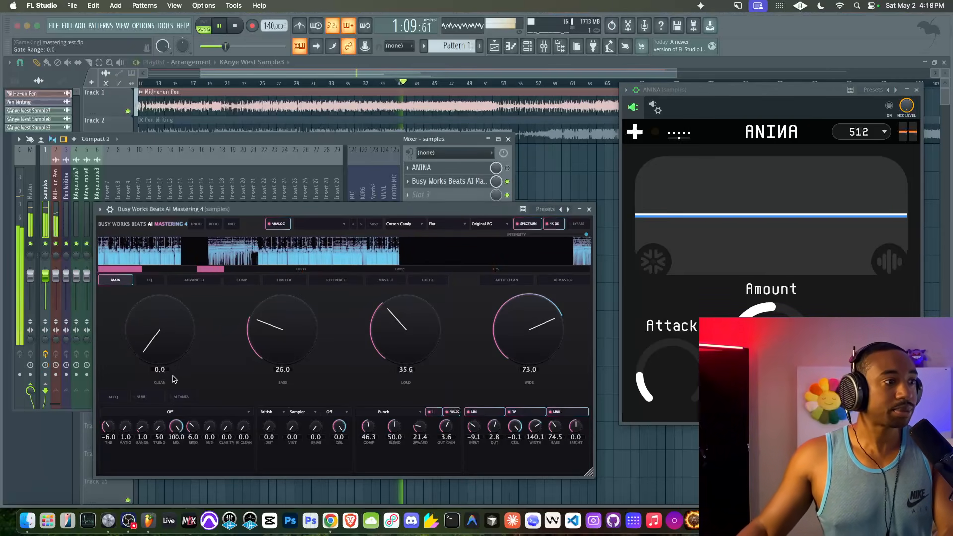
pyautogui.moveTo(743, 96); pyautogui.dragTo(517, 109)
pyautogui.press('space')
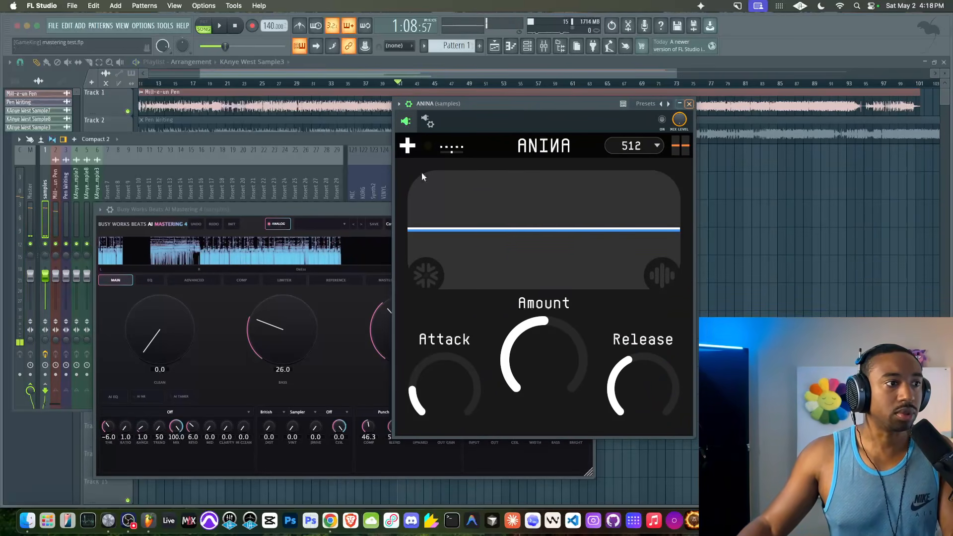
# - Bring Busy Works Beats AI Mastering 4 forward and undo the last Clean change
pyautogui.click(316, 213)
pyautogui.moveTo(317, 212); pyautogui.dragTo(315, 210)
pyautogui.hotkey('ctrl', 'z')
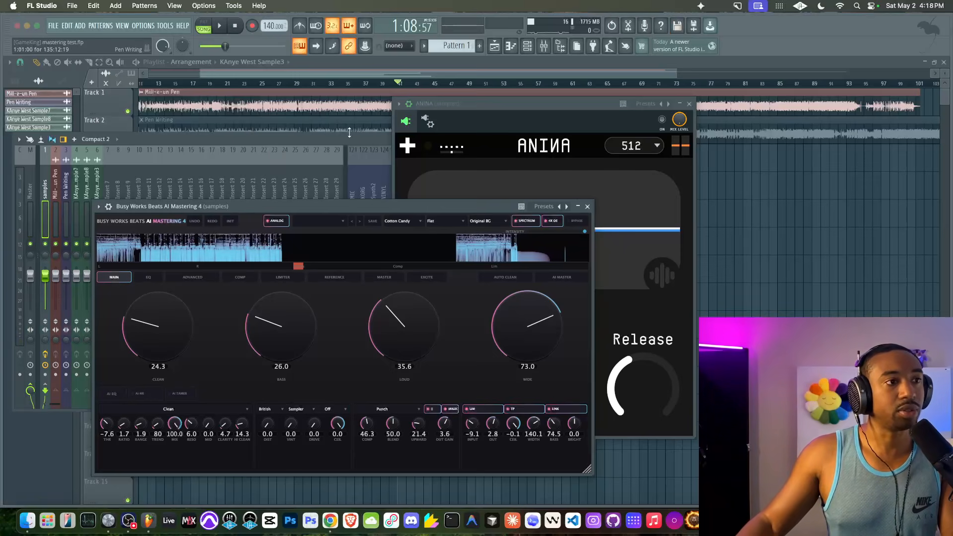
# - Uncover the playlist tracks by moving Busy Works Beats AI Mastering 4 down and closing ANINA and the mixer
pyautogui.moveTo(343, 138); pyautogui.dragTo(343, 249)
pyautogui.moveTo(348, 209); pyautogui.dragTo(342, 331)
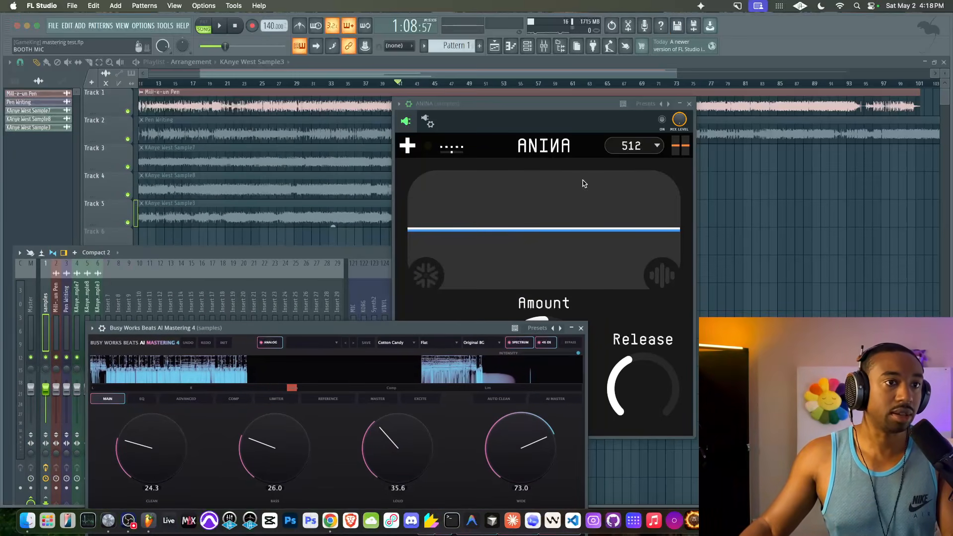
pyautogui.click(689, 105)
pyautogui.click(509, 253)
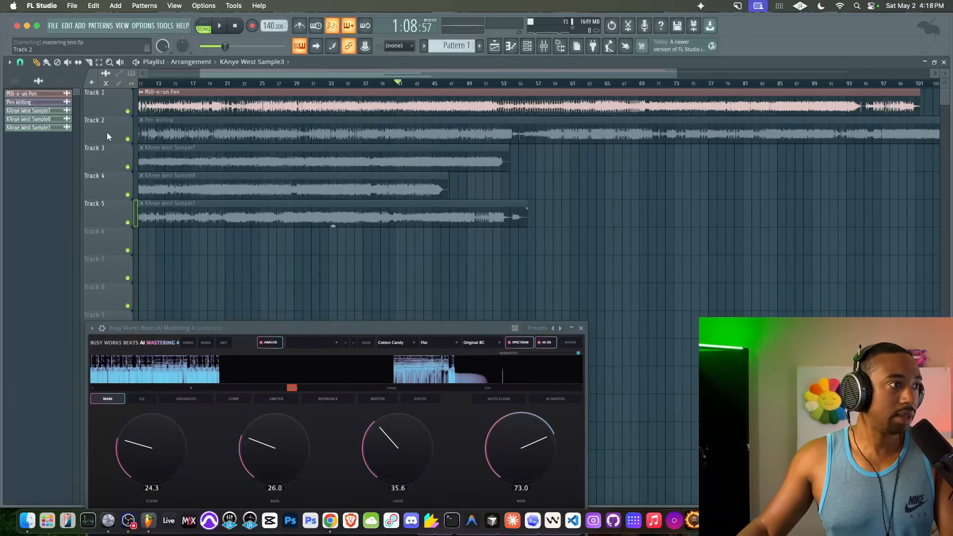
# - Insert a playlist track below Track 1, copy the Mill-e-un Pen clip onto it, and make the copy unique
pyautogui.rightClick(107, 129)
pyautogui.press('i')
pyautogui.moveTo(149, 106); pyautogui.dragTo(149, 134)
pyautogui.click(143, 121)
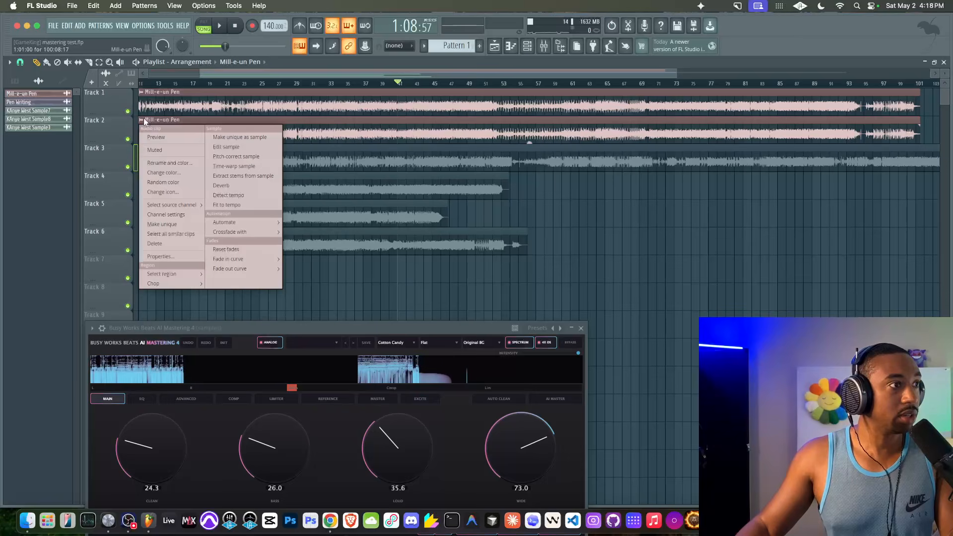
pyautogui.click(159, 224)
# - Open the channel settings of Mill-e-un Pen #2, route it to mixer track 7, and reposition the mixer
pyautogui.doubleClick(180, 133)
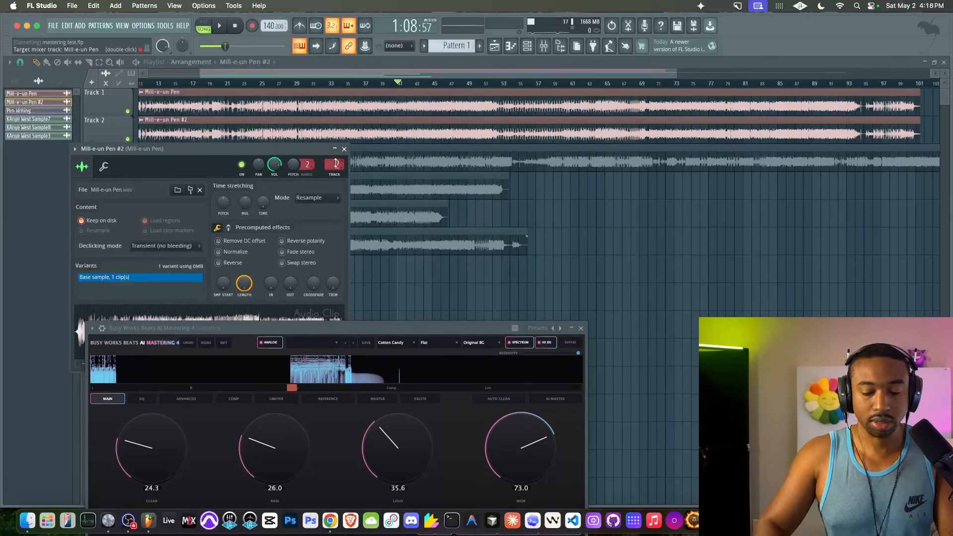
pyautogui.press('super+l')
pyautogui.moveTo(258, 251); pyautogui.dragTo(468, 147)
# - Copy the samples mixer track's state, including both mastering effects, onto mixer track 7
pyautogui.click(273, 198)
pyautogui.click(255, 199)
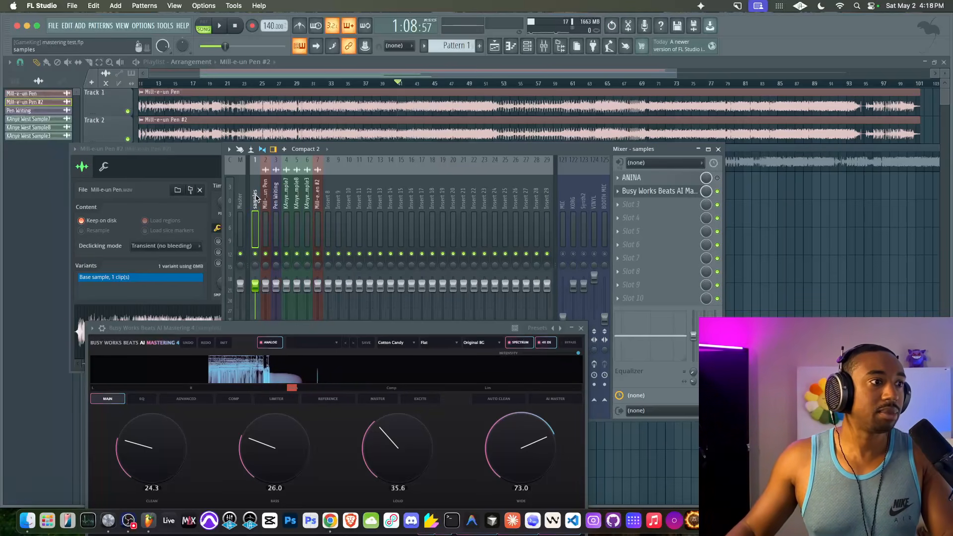
pyautogui.rightClick(256, 197)
pyautogui.moveTo(308, 224)
pyautogui.moveTo(396, 232); pyautogui.dragTo(318, 205)
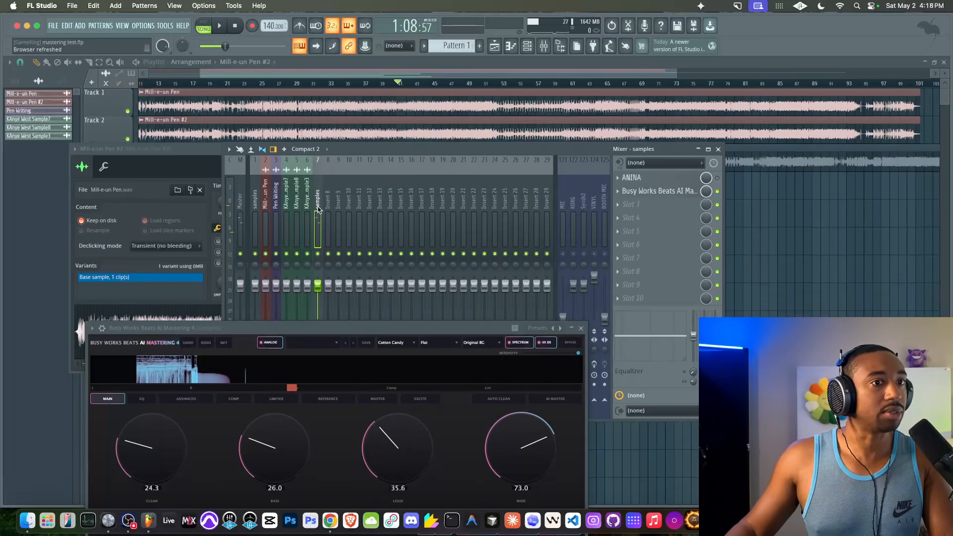
# - Check the routing of Mill-e-un Pen #2 and inspect the effect slots on the original samples track and its copy on track 7
pyautogui.click(260, 122)
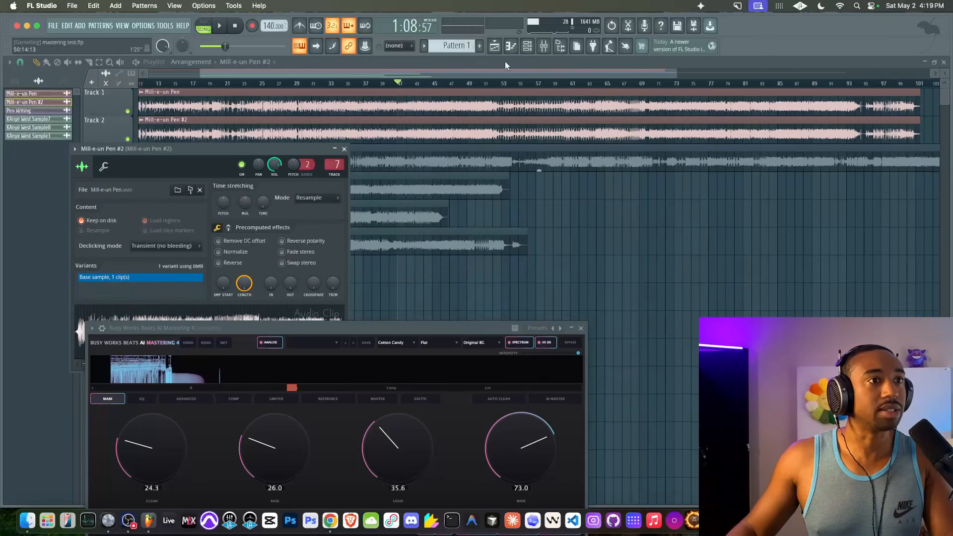
pyautogui.click(544, 46)
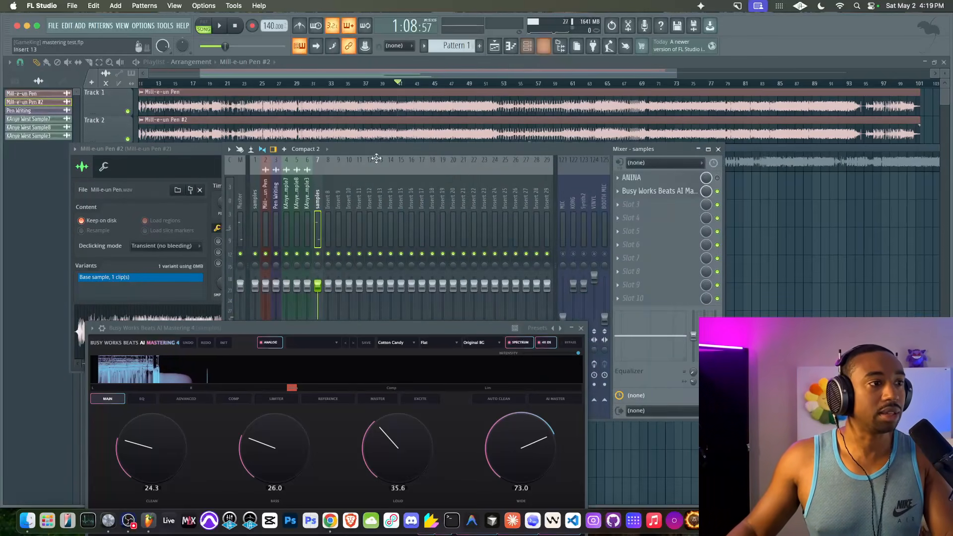
pyautogui.click(255, 209)
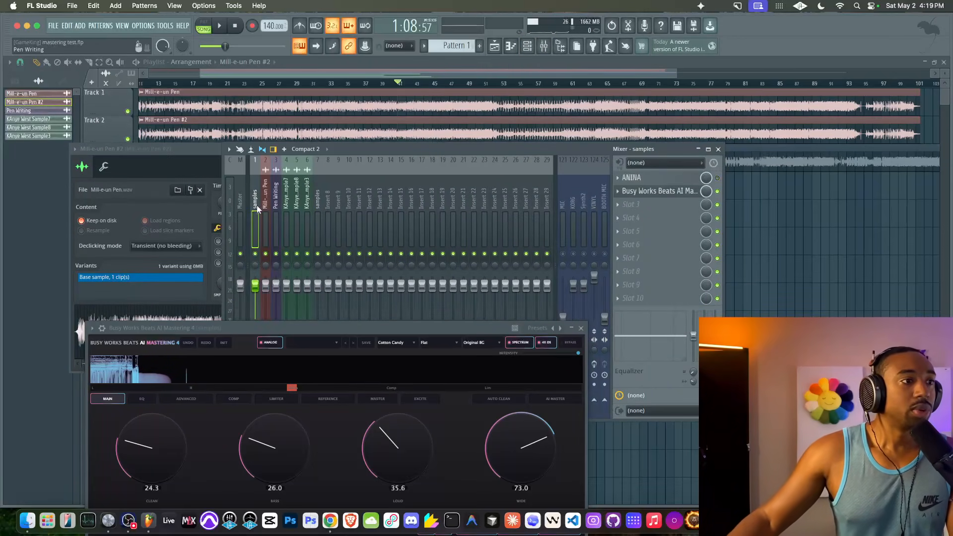
pyautogui.click(316, 222)
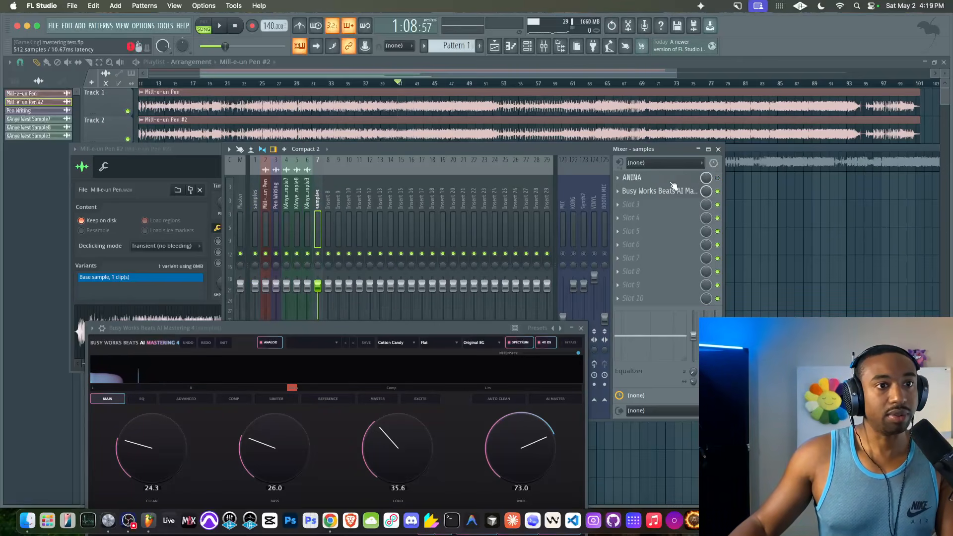
# - Compare the Busy Works Beats AI Mastering 4 settings on the copied track 7 and the original samples mixer track
pyautogui.click(718, 178)
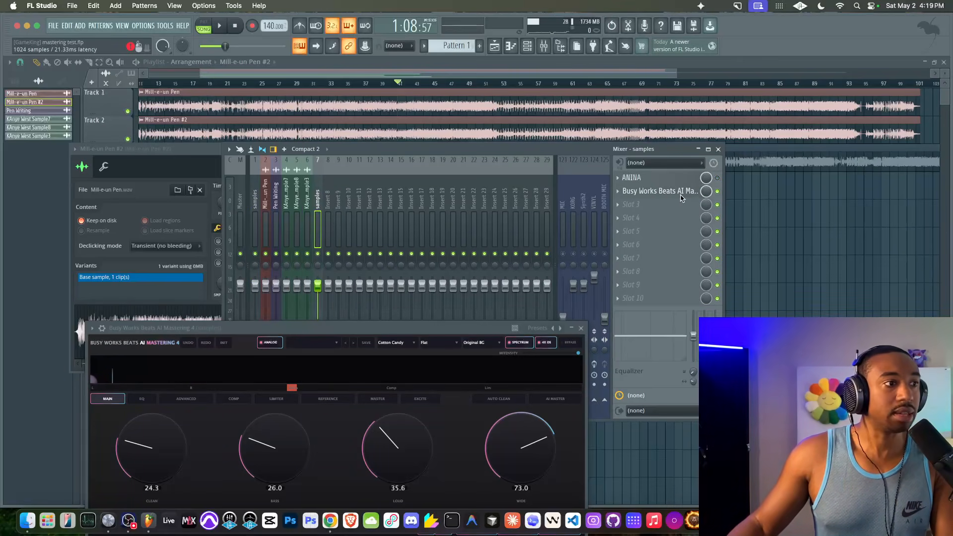
pyautogui.click(582, 329)
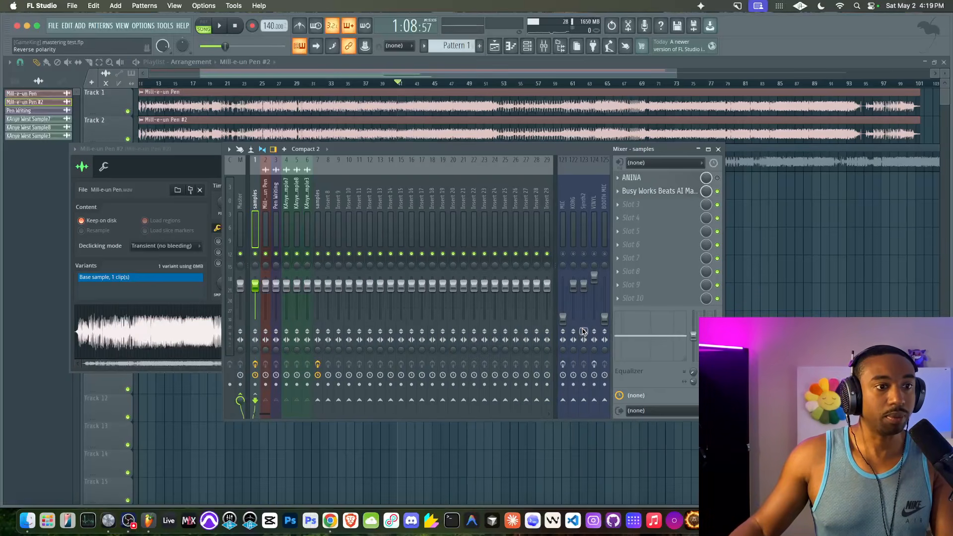
pyautogui.click(680, 191)
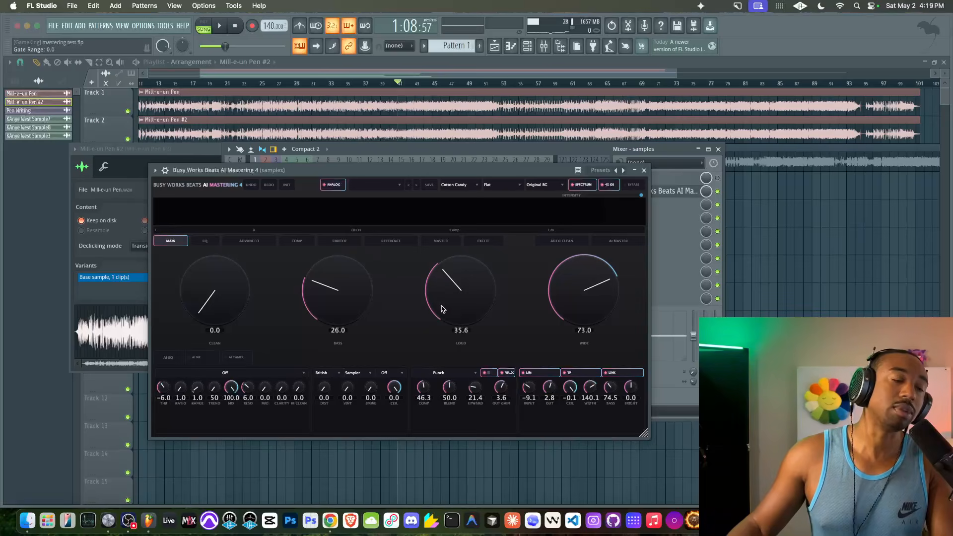
pyautogui.click(644, 171)
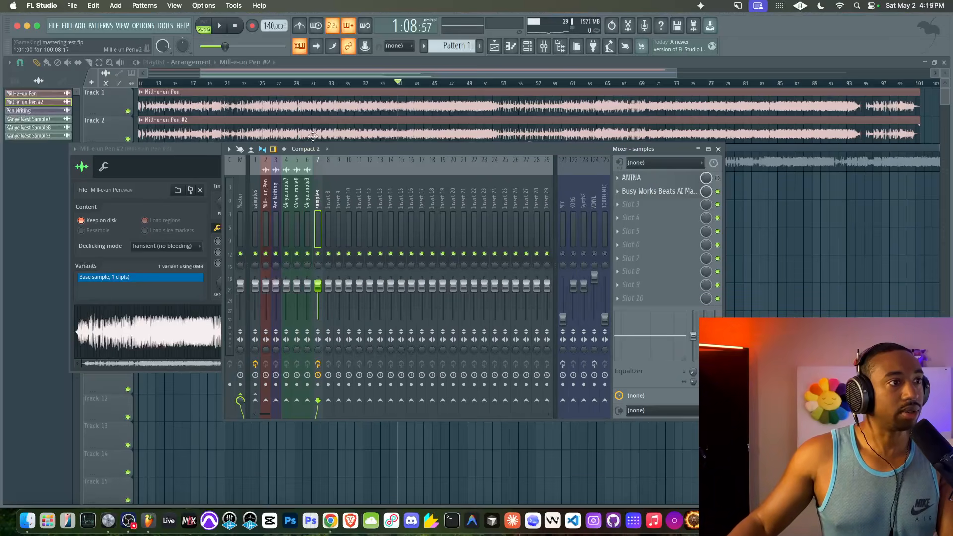
# - Clear the floating windows, reopen the mixer, and rename mixer track 7 to "ANINA + Mastering"
pyautogui.press('F9')
pyautogui.click(344, 150)
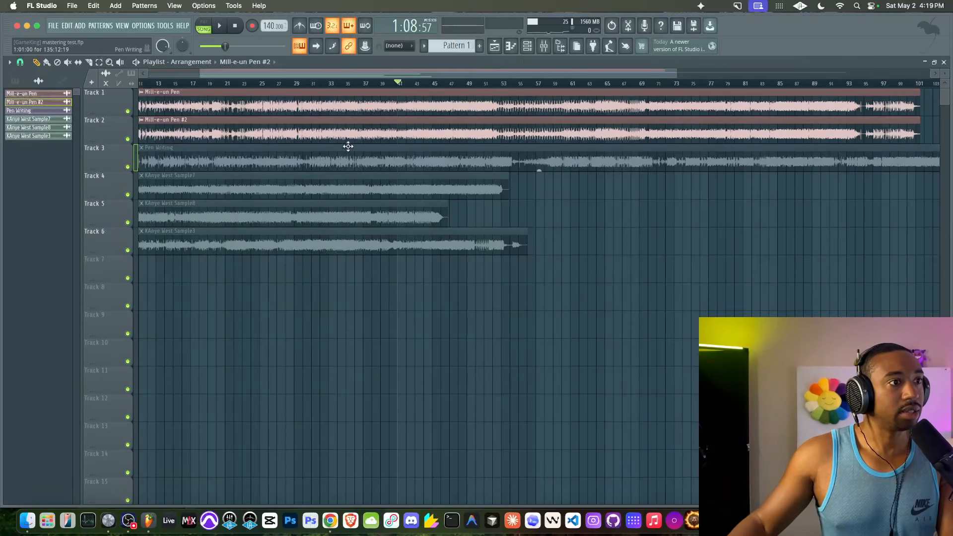
pyautogui.click(544, 47)
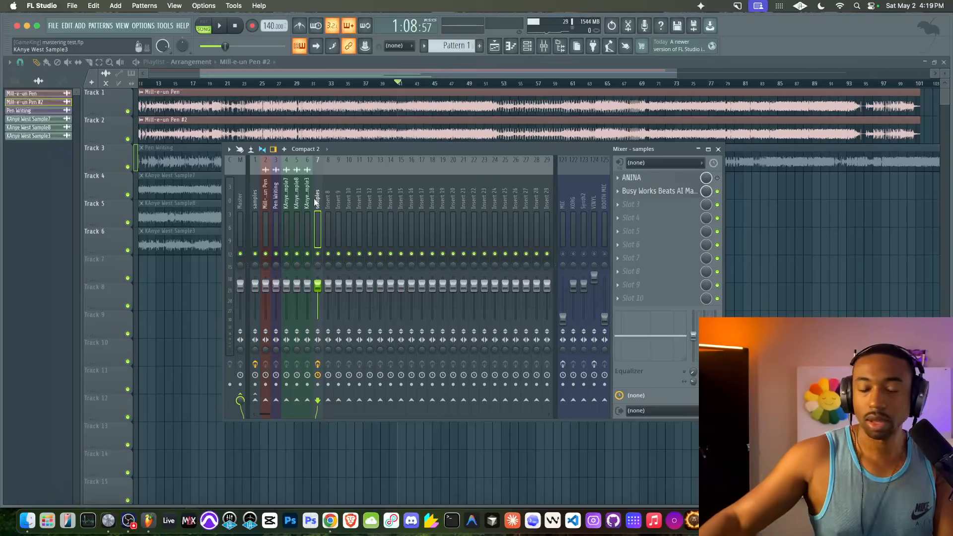
pyautogui.doubleClick(315, 201)
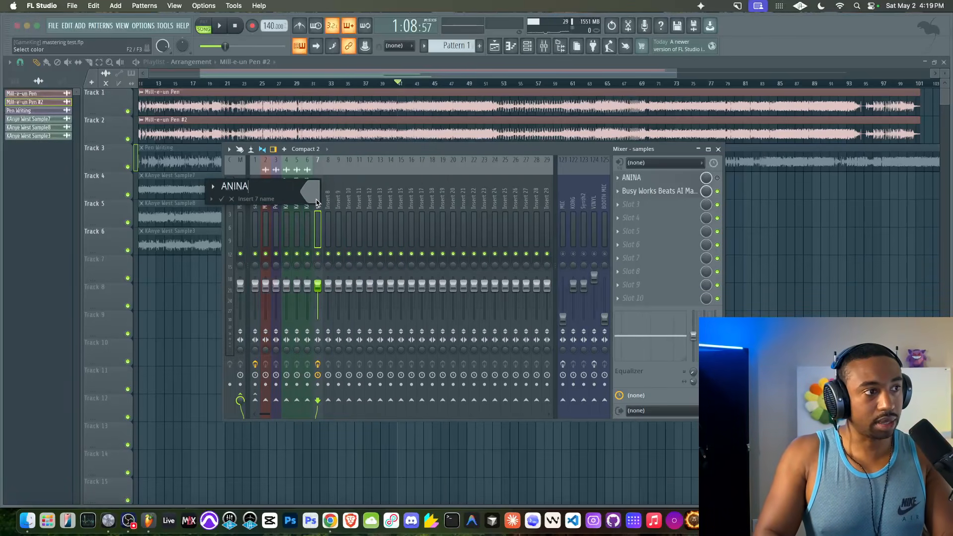
pyautogui.press('Return')
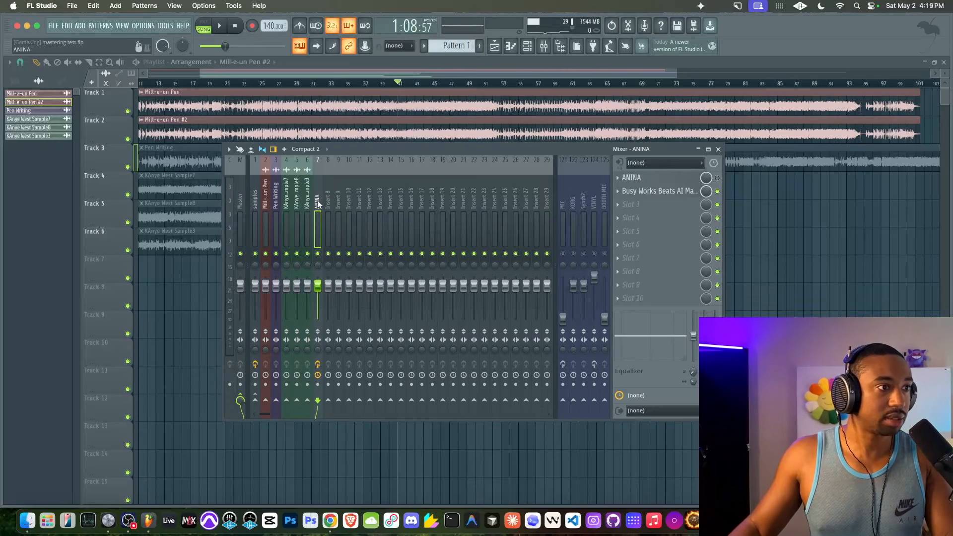
pyautogui.doubleClick(318, 204)
pyautogui.write('+ Mastering')
pyautogui.press('Return')
# - Rename the original samples mixer track to "MAstering" and delete ANINA from its effect slots
pyautogui.click(257, 208)
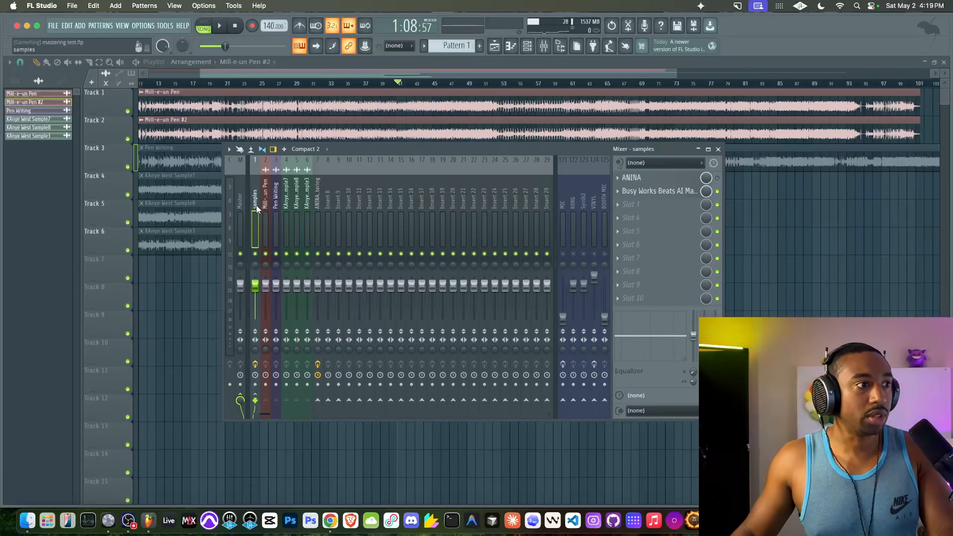
pyautogui.rightClick(257, 208)
pyautogui.click(257, 208)
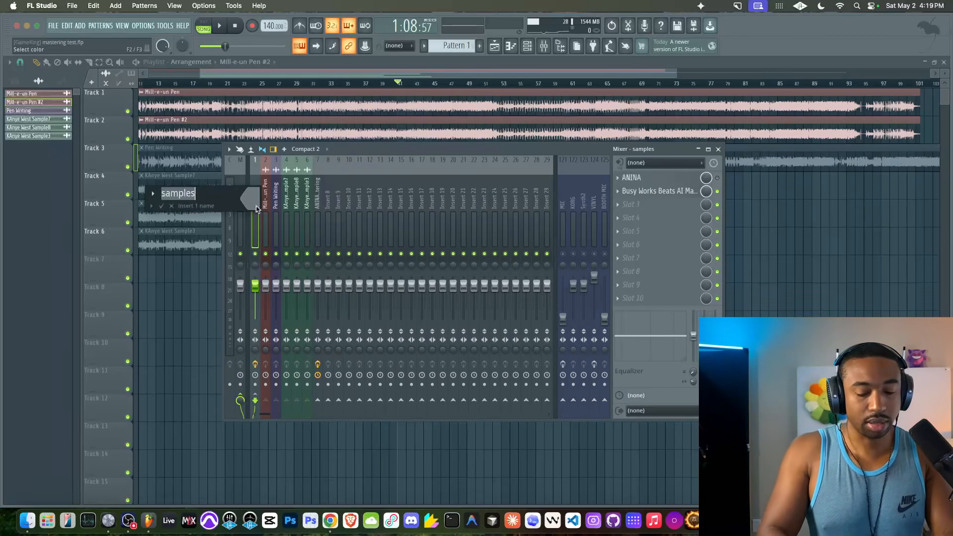
pyautogui.press('Return')
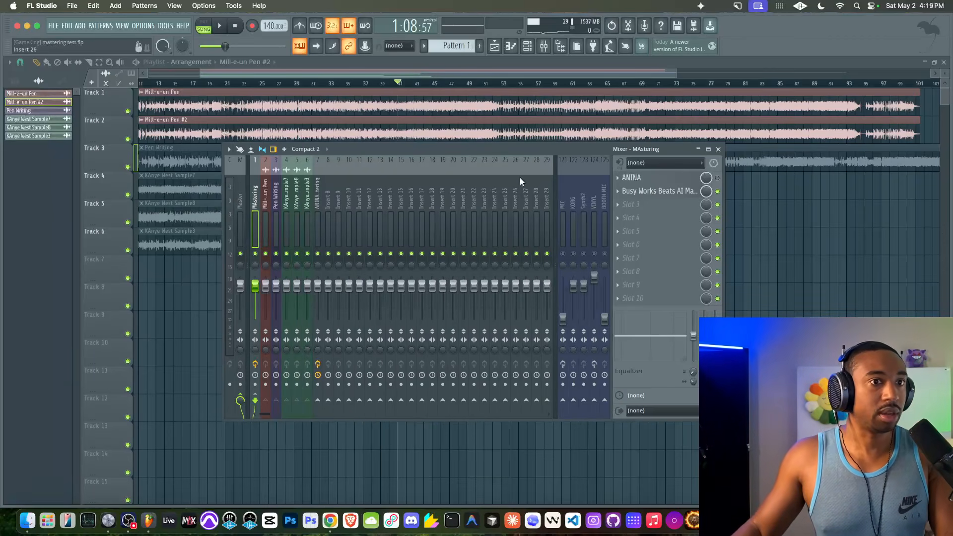
pyautogui.click(622, 180)
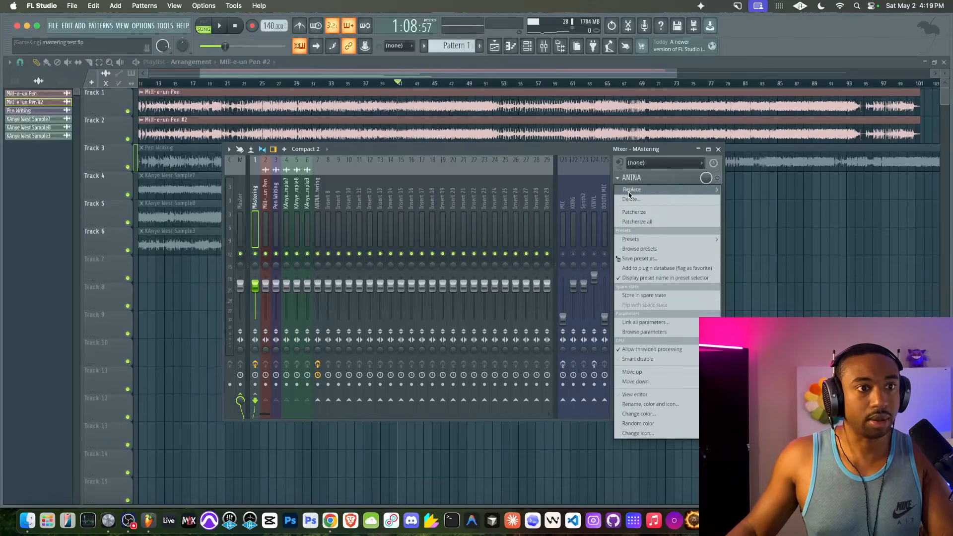
pyautogui.click(631, 199)
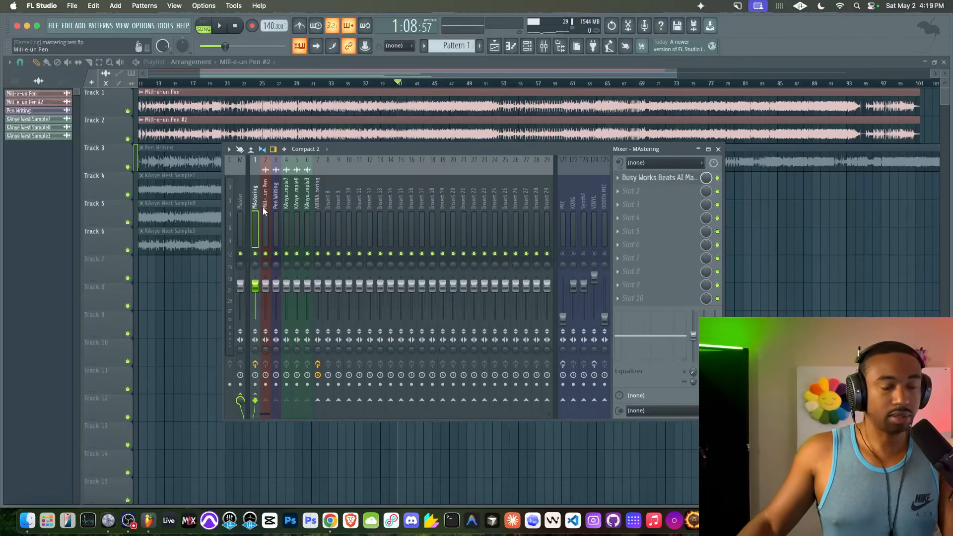
# - Move the MAstering track to mixer position 6, beside ANINA + Mastering, and color it red
pyautogui.moveTo(265, 210); pyautogui.dragTo(313, 204)
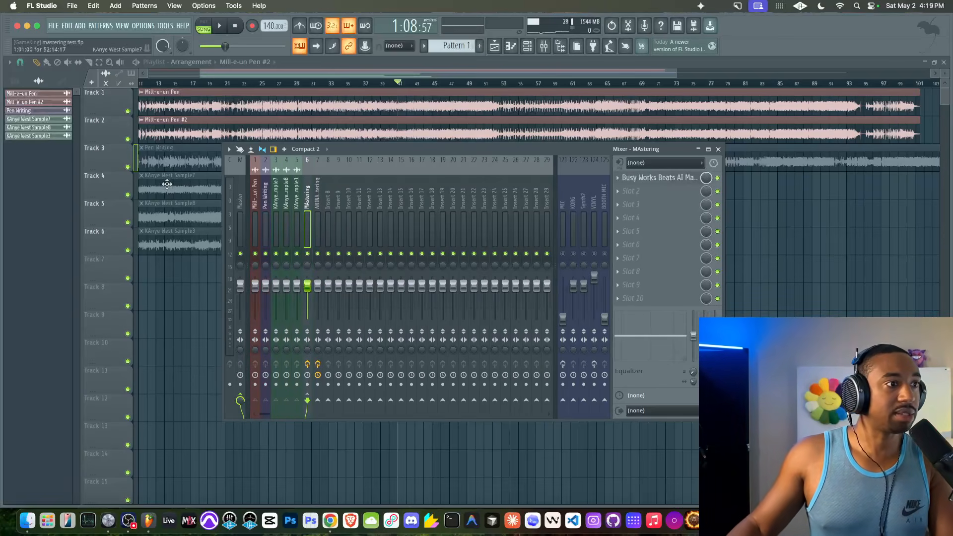
pyautogui.doubleClick(309, 201)
pyautogui.click(300, 191)
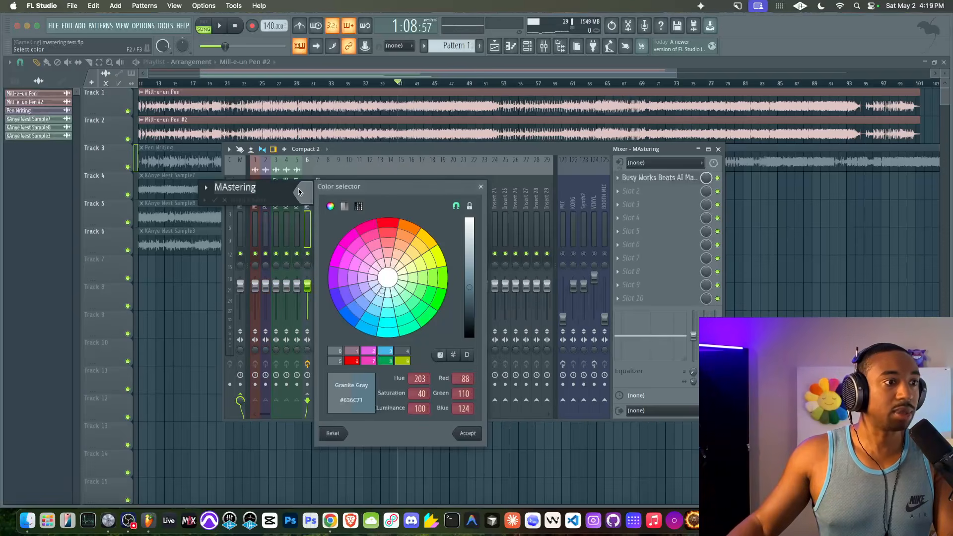
pyautogui.click(354, 362)
pyautogui.press('Return')
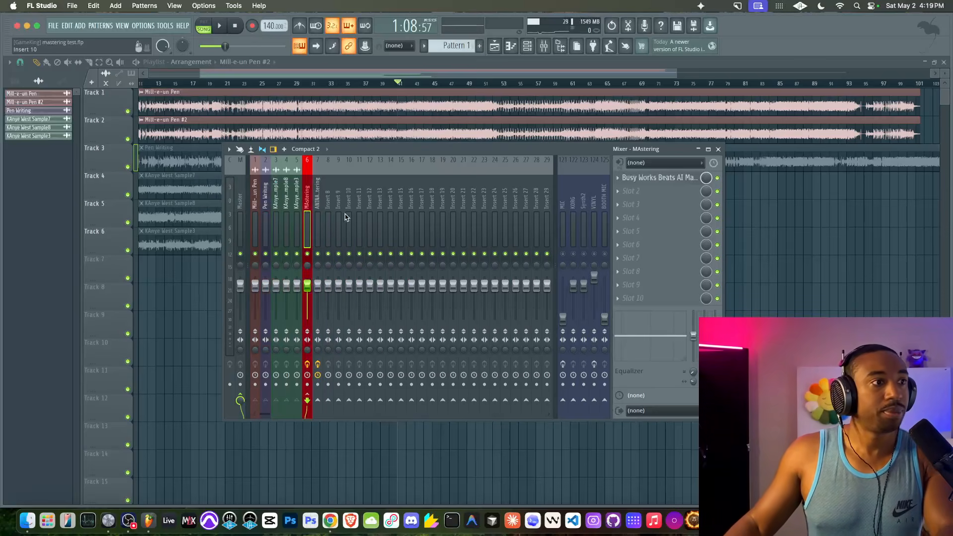
# - Color the ANINA + Mastering mixer track blue and save the project
pyautogui.rightClick(321, 200)
pyautogui.press('F2')
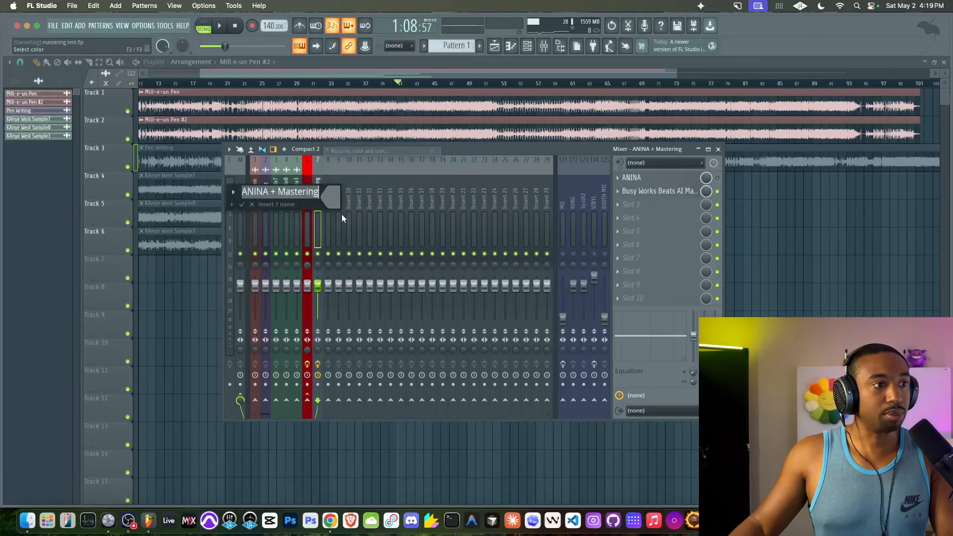
pyautogui.click(336, 198)
pyautogui.moveTo(366, 305); pyautogui.dragTo(373, 323)
pyautogui.press('Return')
pyautogui.press('Return')
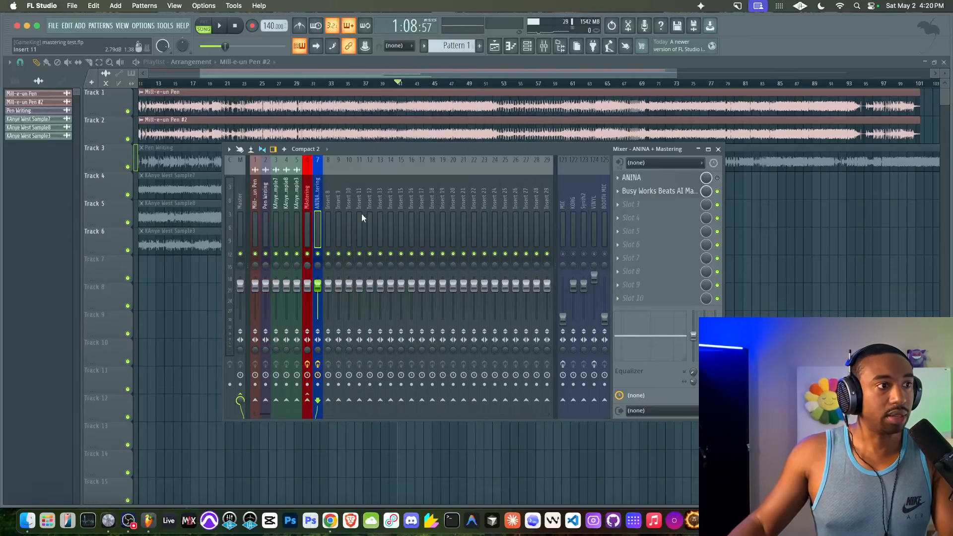
pyautogui.click(307, 214)
pyautogui.press('super+s')
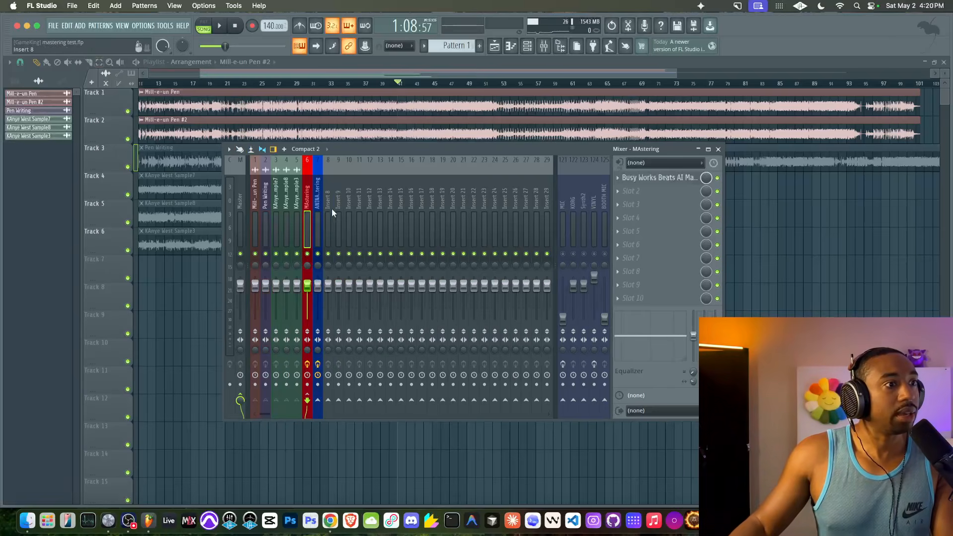
# - Solo the MAstering mixer track and briefly play the song with its Busy Works Beats AI Mastering 4 open
pyautogui.click(646, 177)
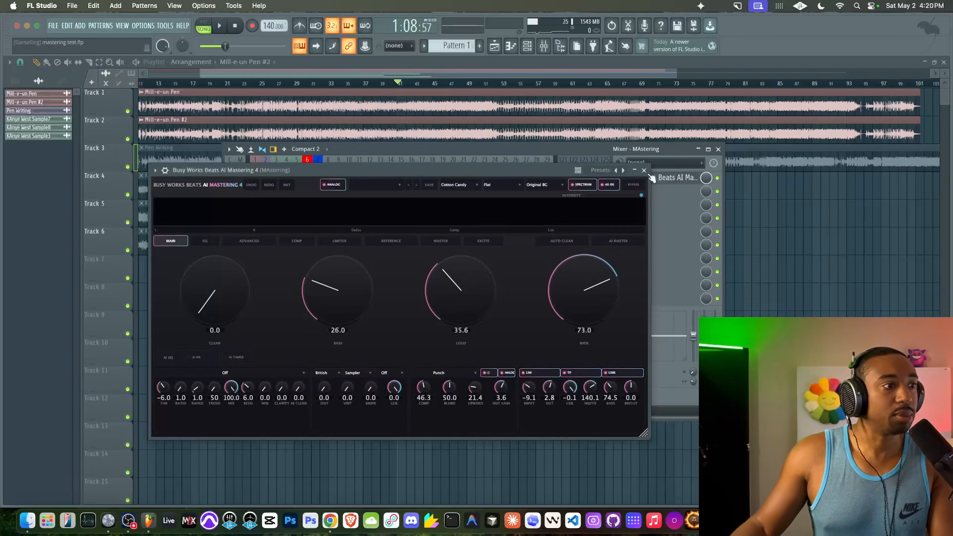
pyautogui.click(646, 170)
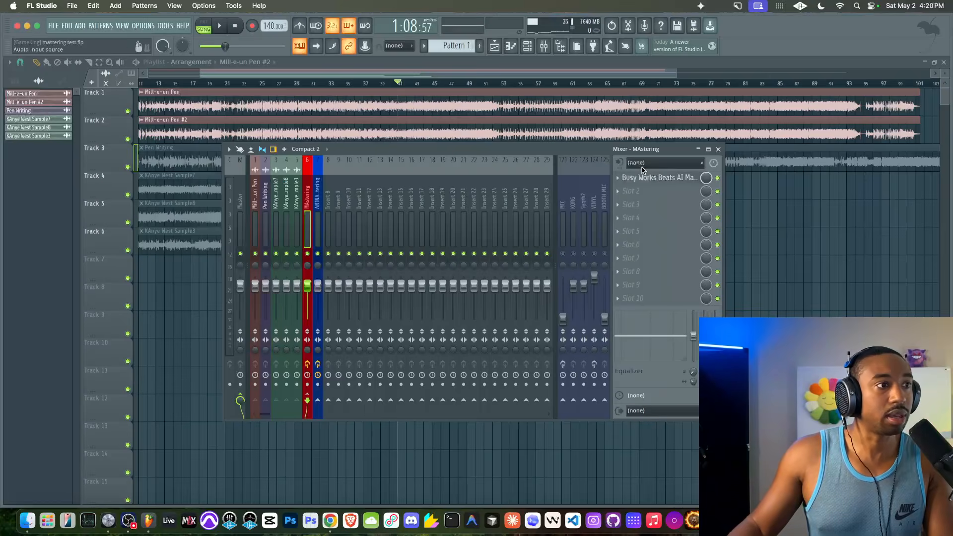
pyautogui.click(321, 205)
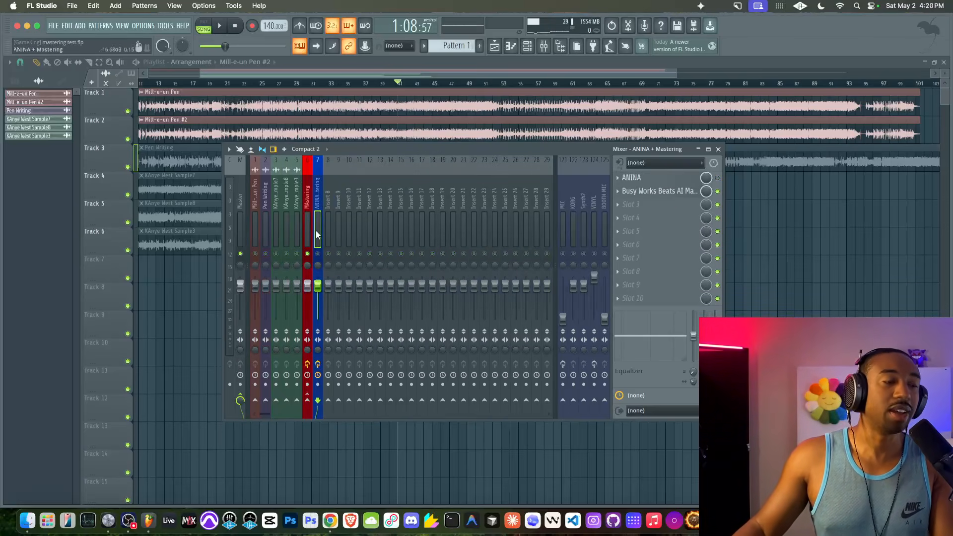
pyautogui.press('Left')
pyautogui.click(659, 177)
pyautogui.press('space')
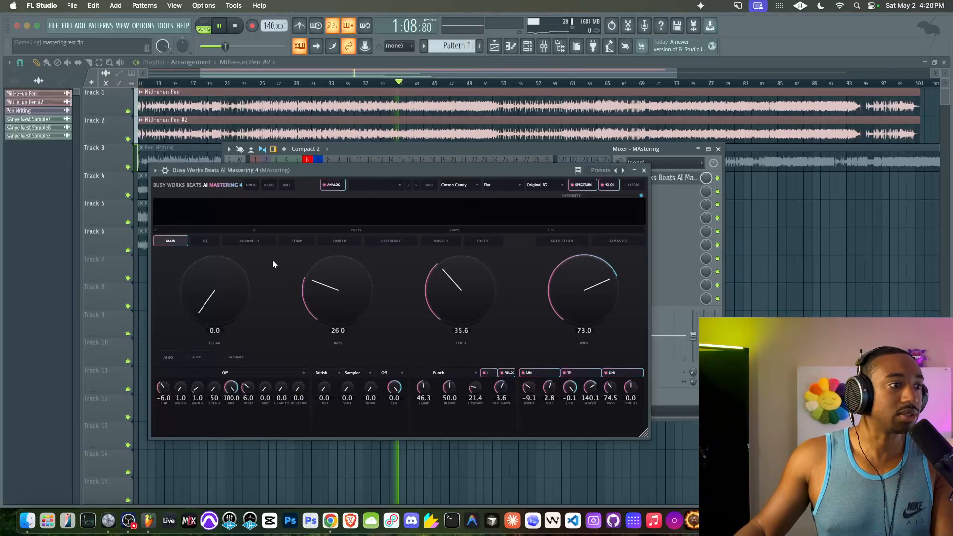
pyautogui.press('space')
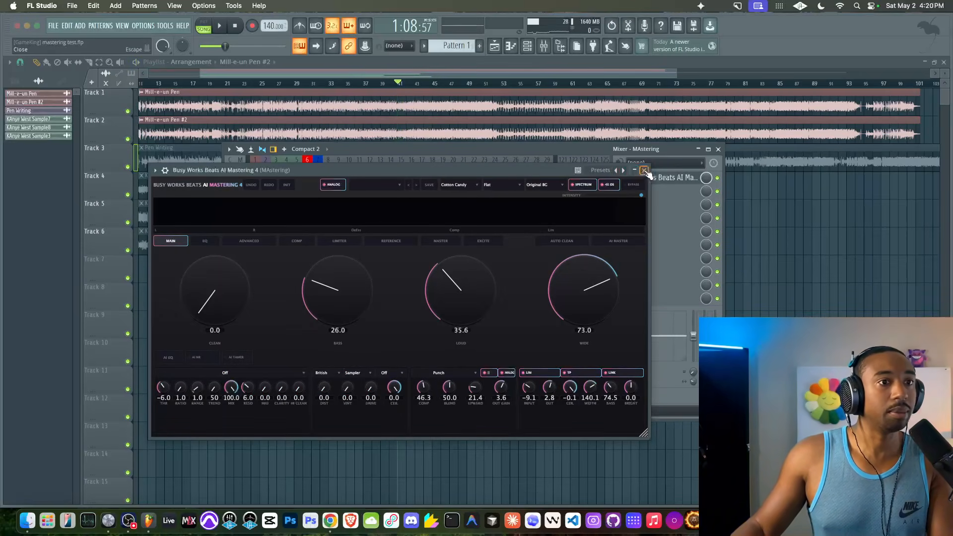
pyautogui.click(645, 170)
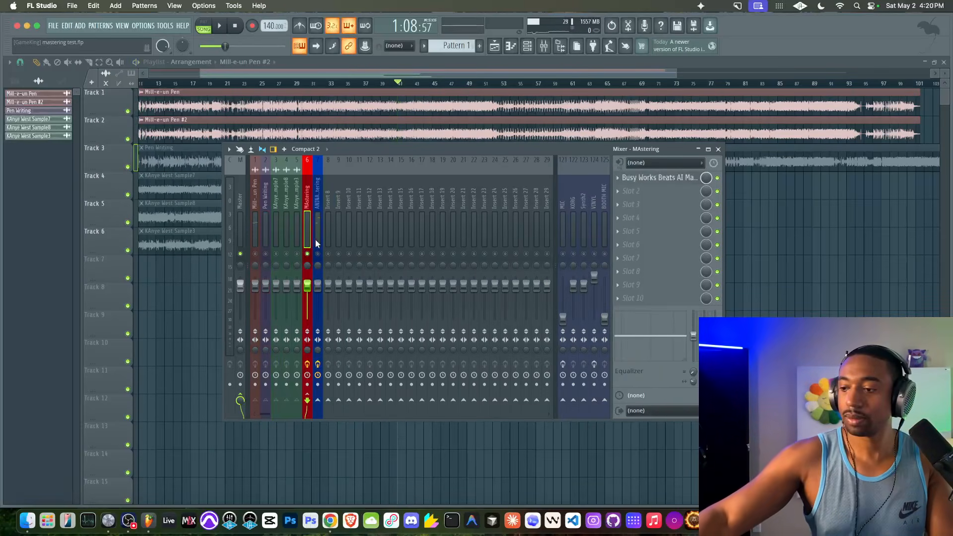
# - Play the song while running Auto Clean in Busy Works Beats AI Mastering 4 on the MAstering track
pyautogui.click(660, 178)
pyautogui.press('space')
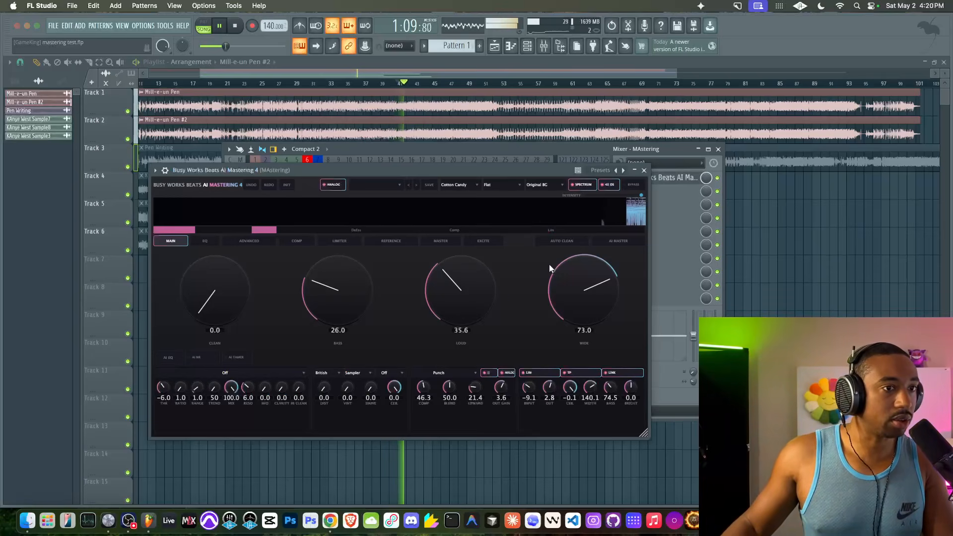
pyautogui.click(561, 242)
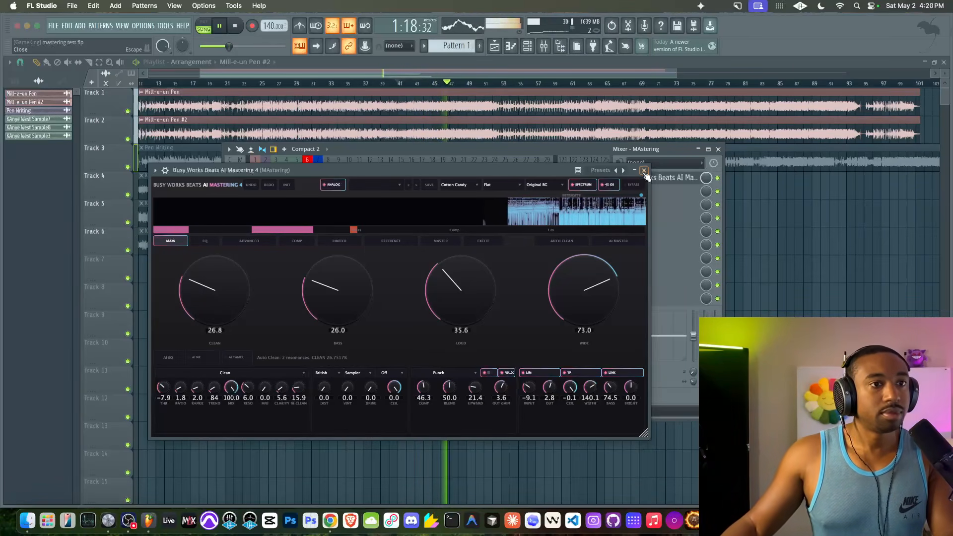
pyautogui.press('space')
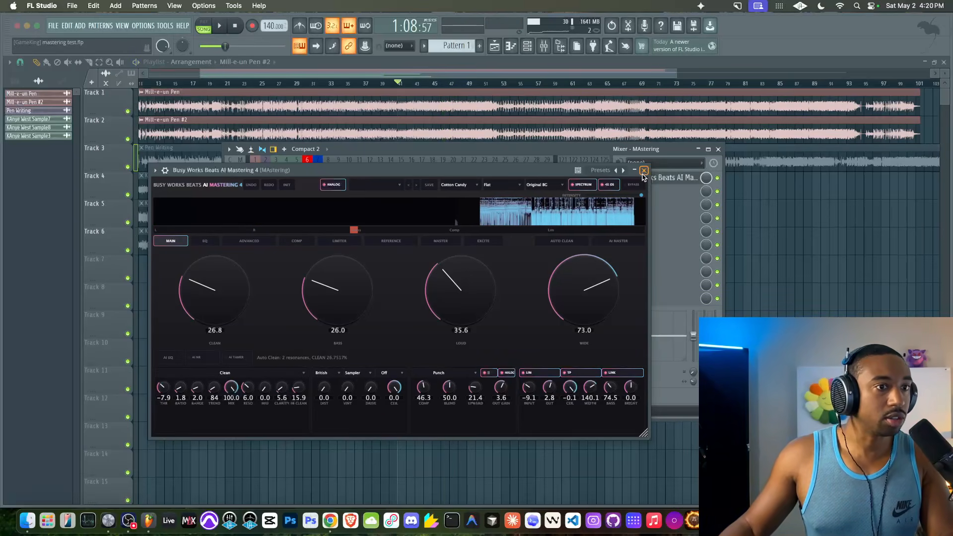
pyautogui.click(643, 172)
# - Solo the ANINA + Mastering mixer track and audition the song with its ANINA effect open
pyautogui.click(318, 216)
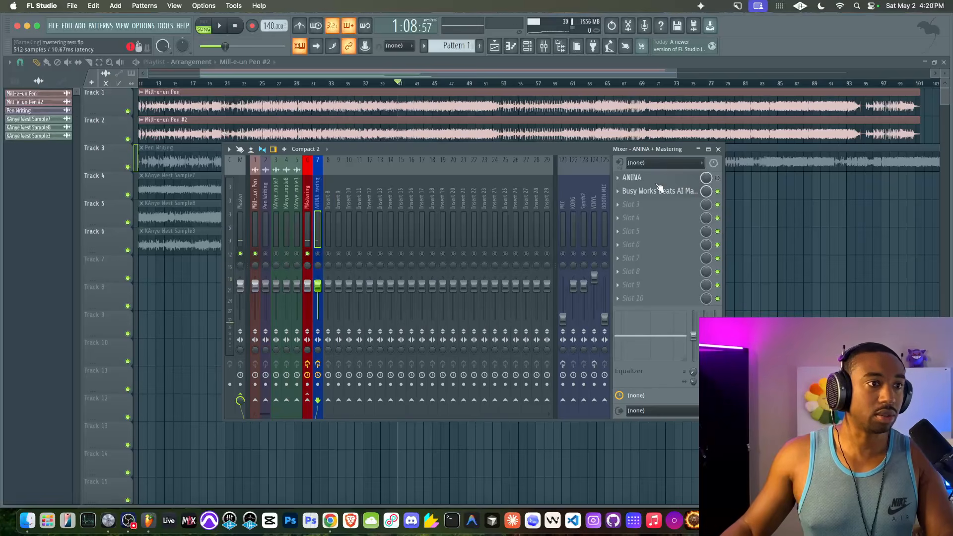
pyautogui.click(308, 212)
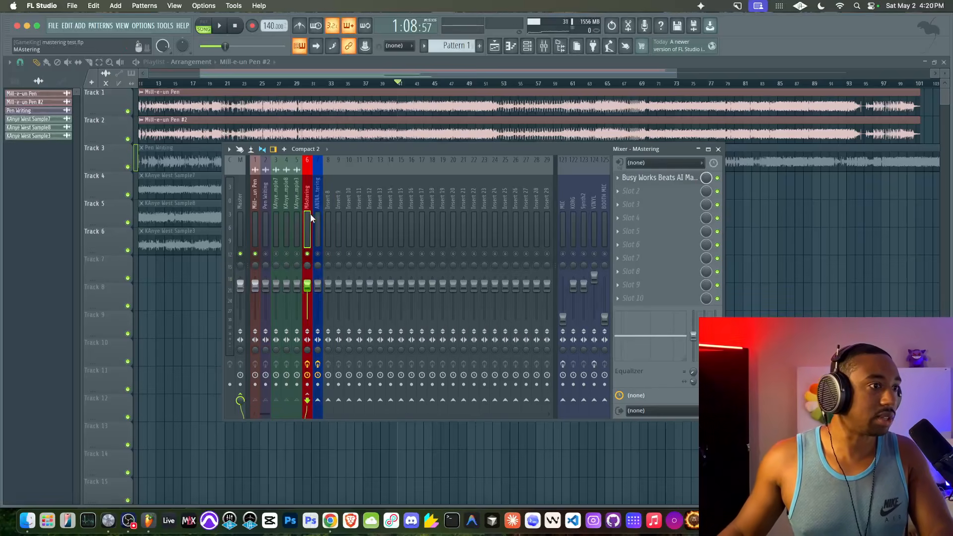
pyautogui.click(320, 247)
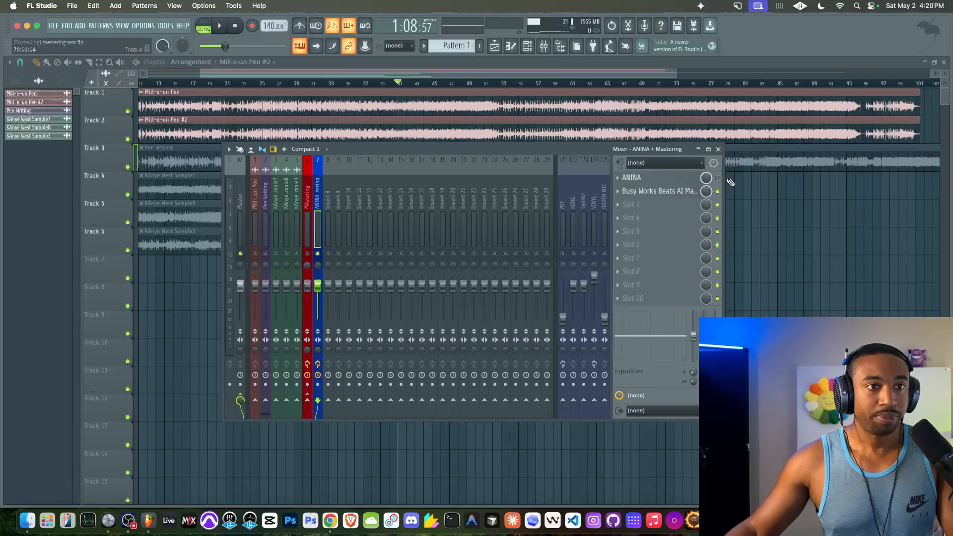
pyautogui.click(693, 179)
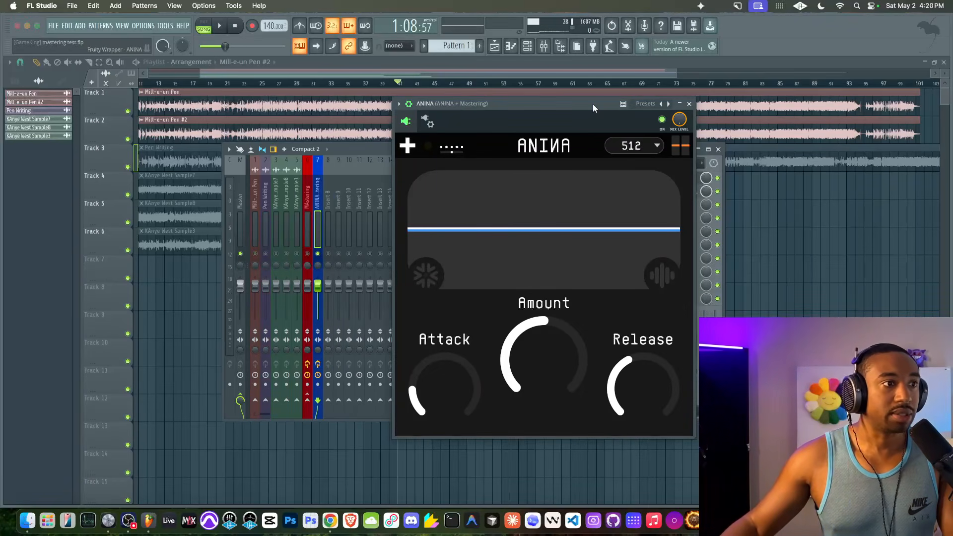
pyautogui.press('space')
pyautogui.moveTo(588, 111); pyautogui.dragTo(519, 145)
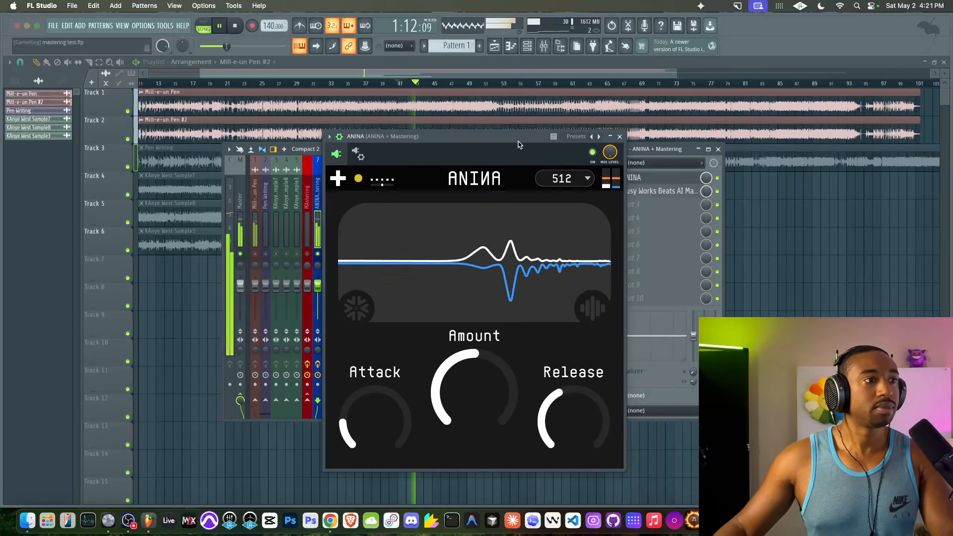
pyautogui.click(621, 138)
# - Play the song with the ANINA + Mastering track's Busy Works Beats AI Mastering 4 open, close it and save the project
pyautogui.click(660, 191)
pyautogui.press('space')
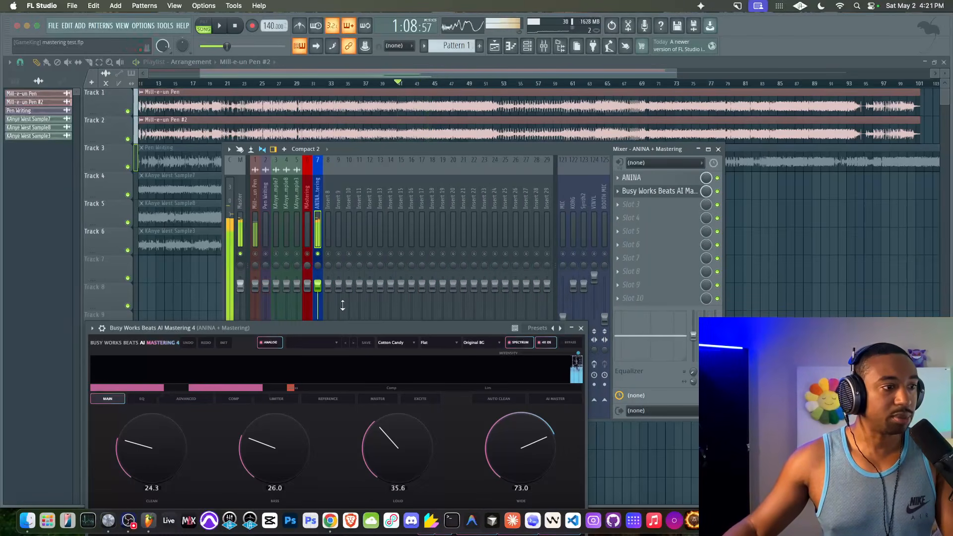
pyautogui.moveTo(337, 329); pyautogui.dragTo(404, 193)
pyautogui.press('space')
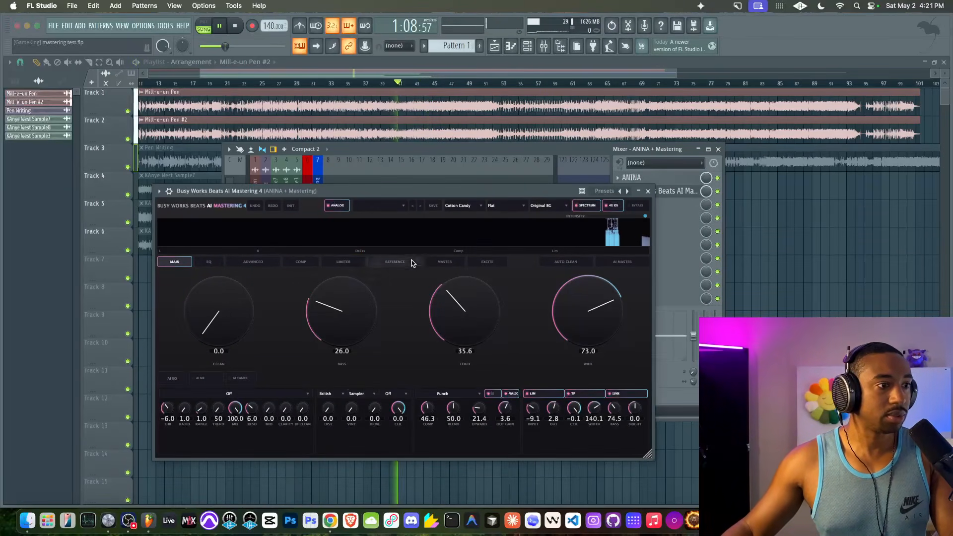
pyautogui.click(648, 191)
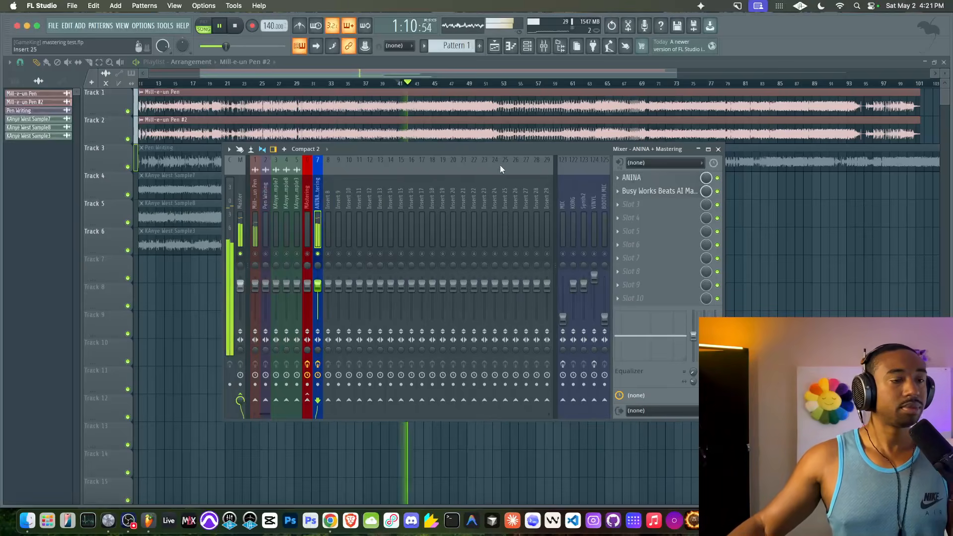
pyautogui.press('super+s')
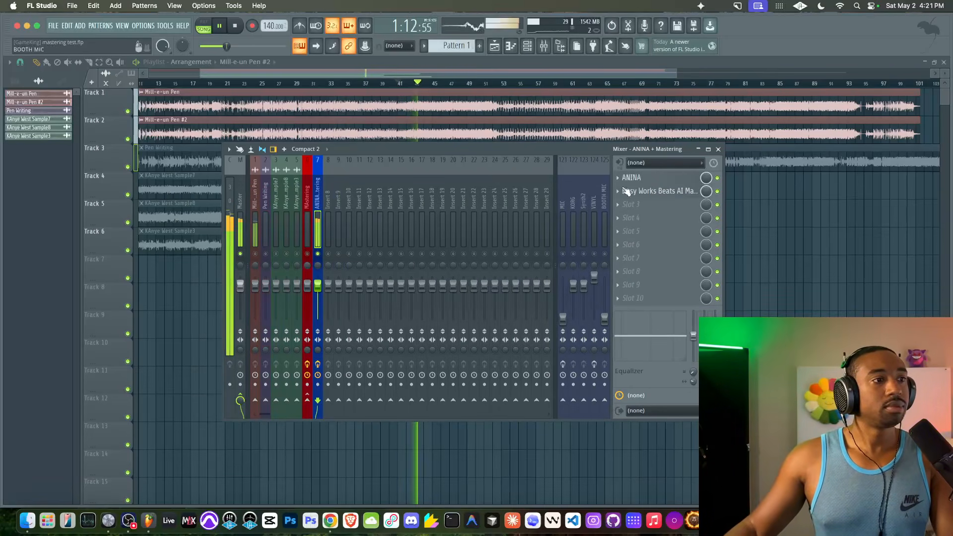
pyautogui.press('space')
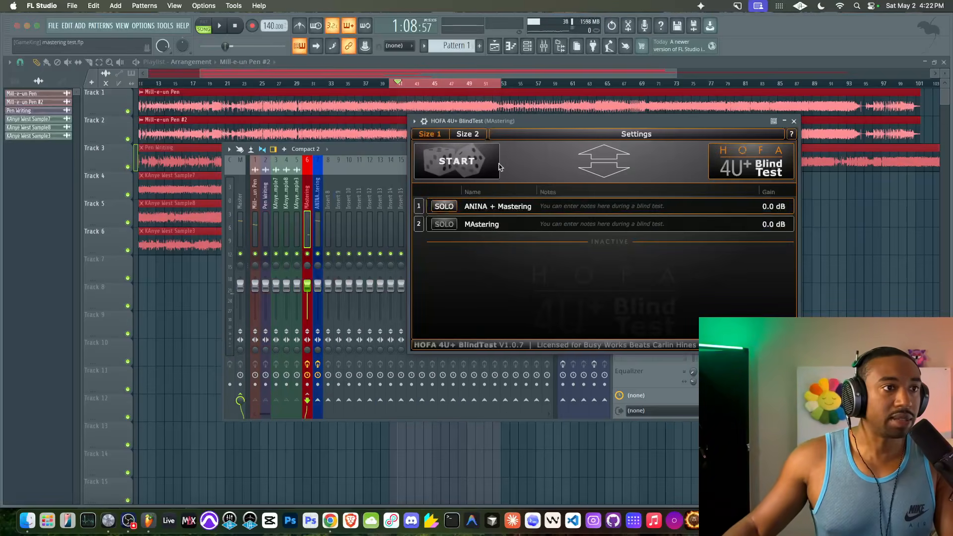
# - Start the HOFA BlindTest between ANINA + Mastering and MAstering, repositioning its window and closing the mixer
pyautogui.moveTo(527, 124); pyautogui.dragTo(482, 114)
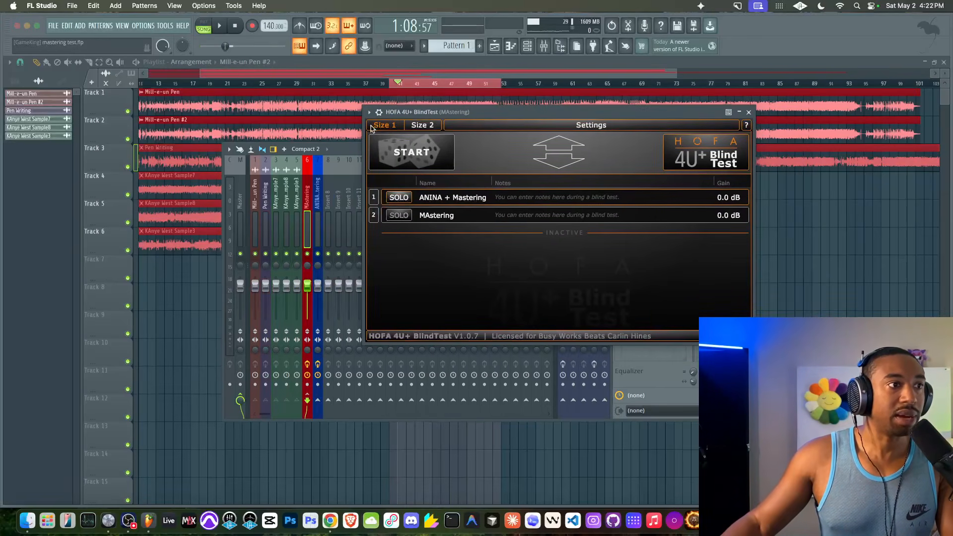
pyautogui.moveTo(354, 148); pyautogui.dragTo(186, 126)
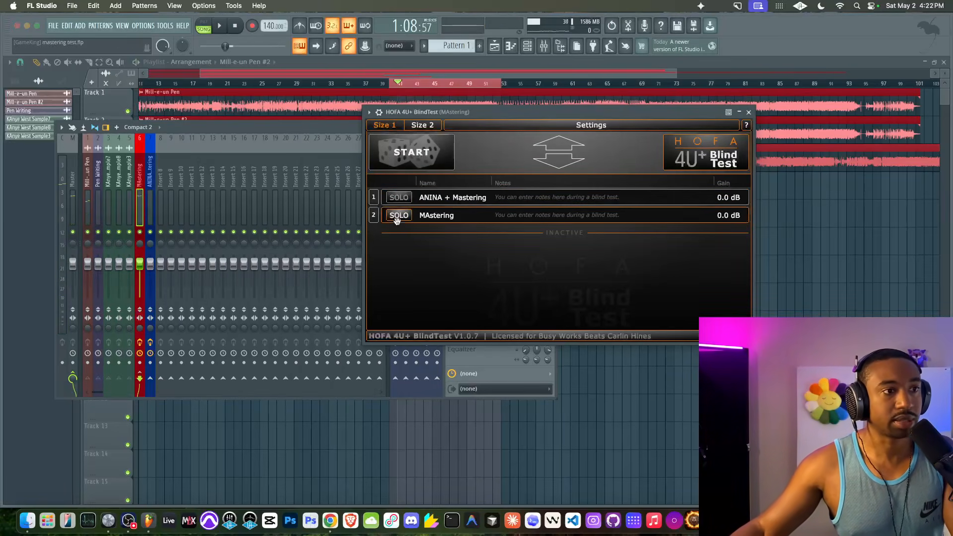
pyautogui.click(436, 155)
pyautogui.moveTo(475, 114); pyautogui.dragTo(355, 184)
pyautogui.click(550, 128)
# - Play the song and enter the note "dynamic" for candidate 1 in the blind test
pyautogui.press('space')
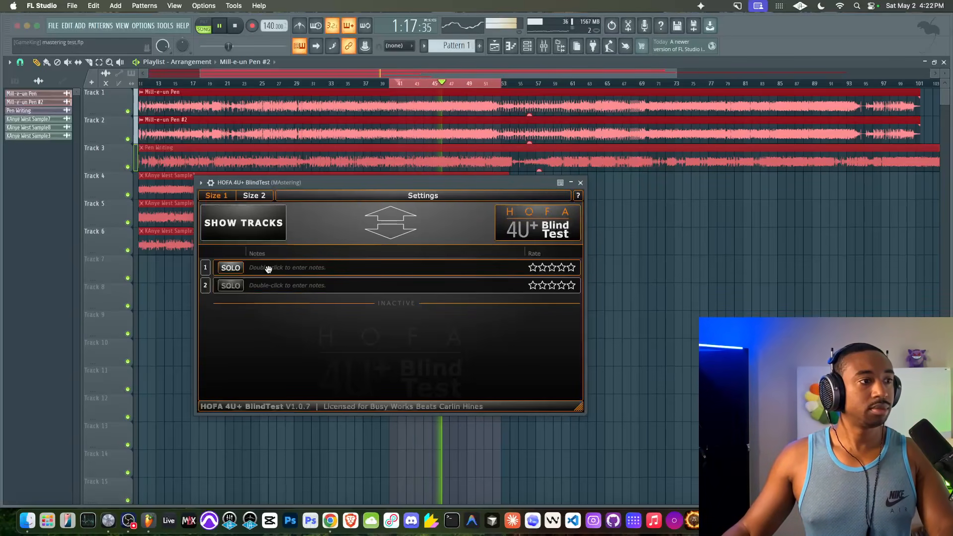
pyautogui.doubleClick(297, 267)
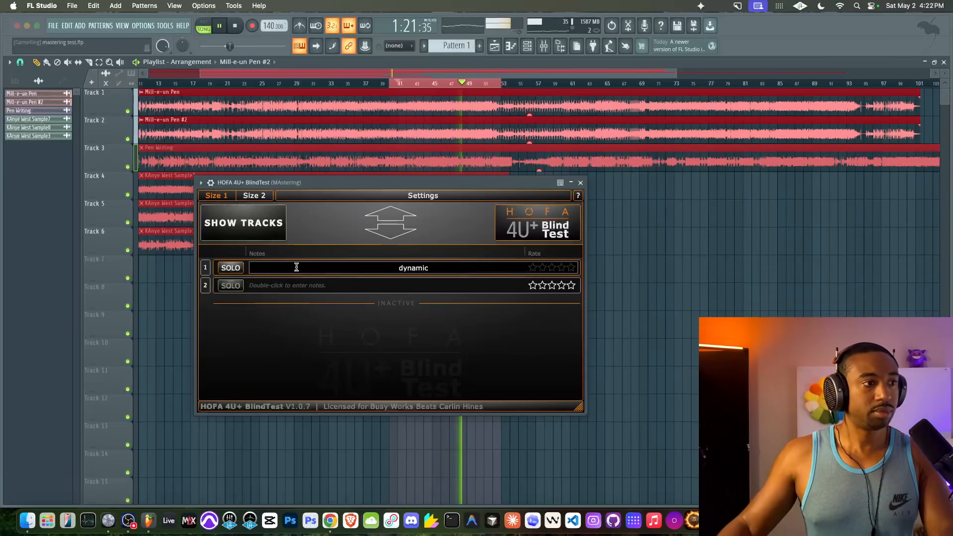
pyautogui.press('Return')
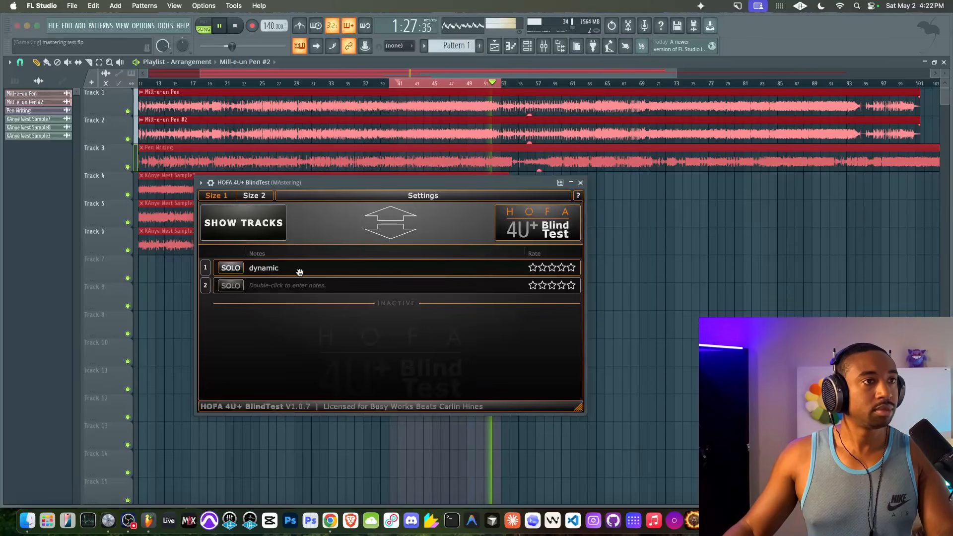
# - Set the playlist loop selection to about bars 41 to 79 while listening to blind-test candidate 1
pyautogui.click(392, 83)
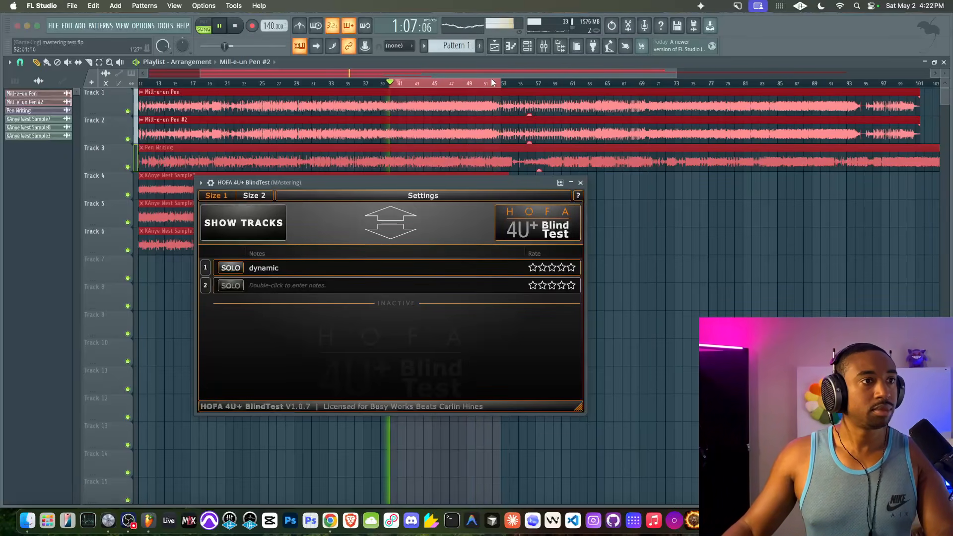
pyautogui.moveTo(376, 83); pyautogui.dragTo(585, 86)
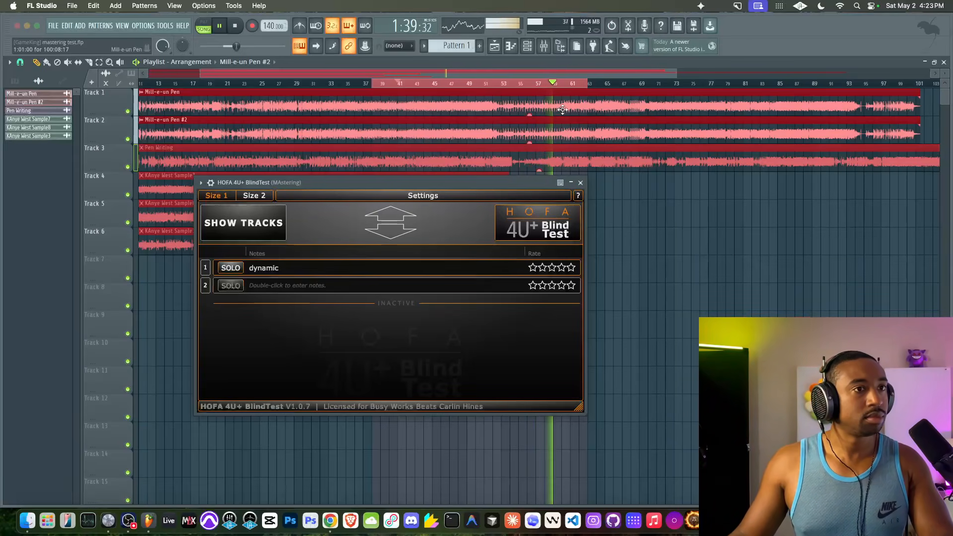
pyautogui.click(574, 82)
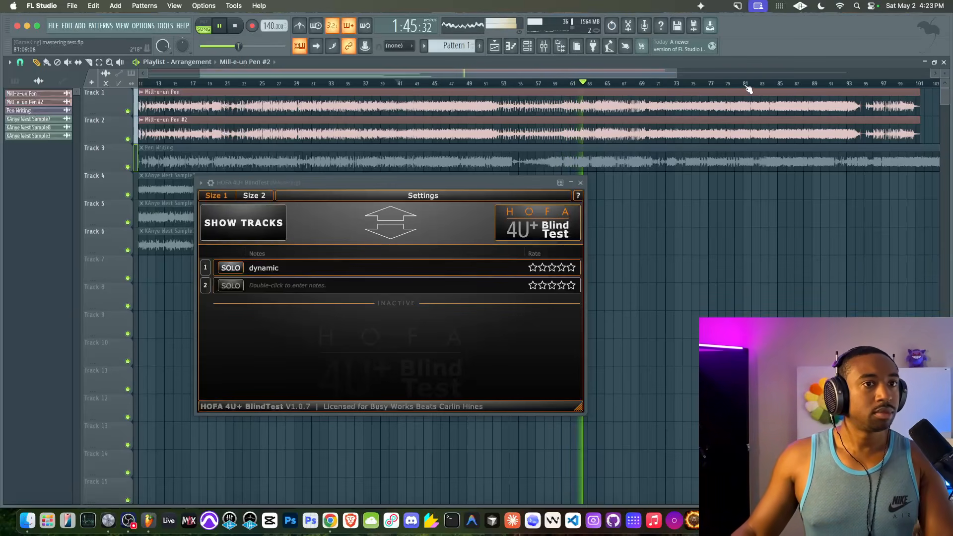
pyautogui.moveTo(726, 83); pyautogui.dragTo(400, 88)
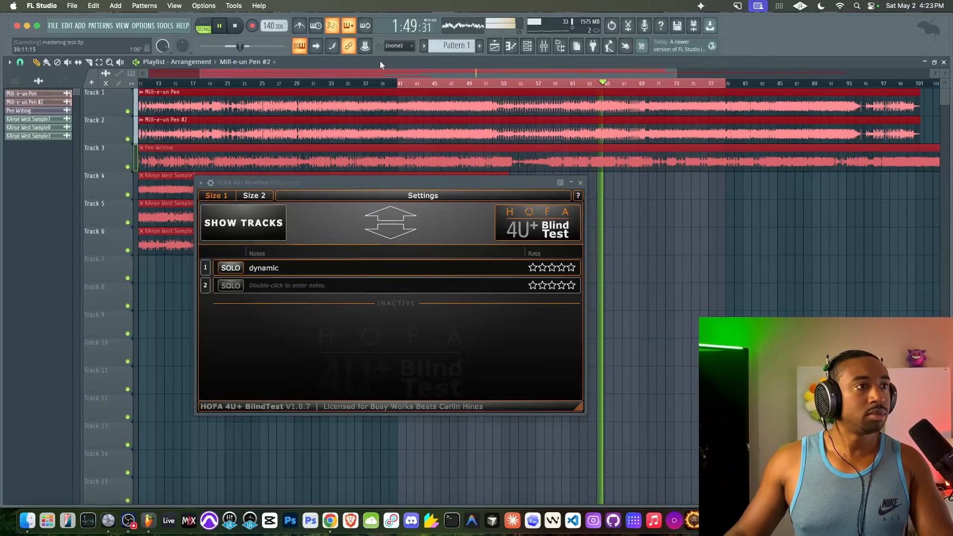
pyautogui.click(348, 187)
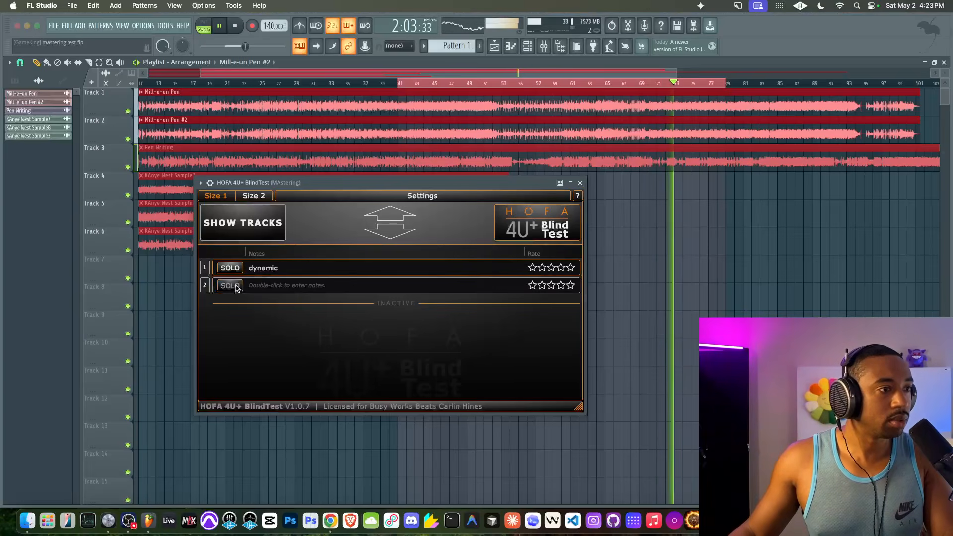
# - Restart the looped section and audition blind-test candidate 2, leaving its note blank, and stop playback
pyautogui.press('space')
pyautogui.press('space')
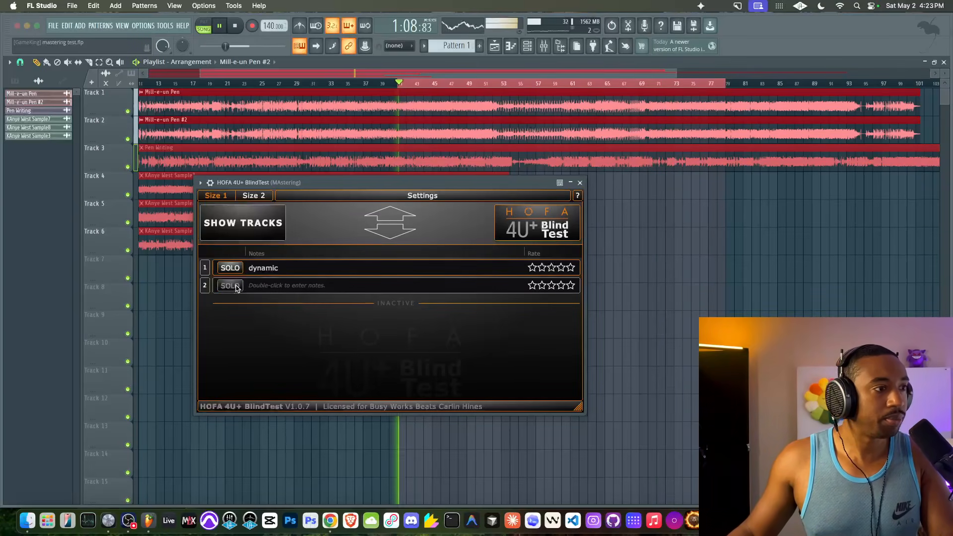
pyautogui.click(231, 287)
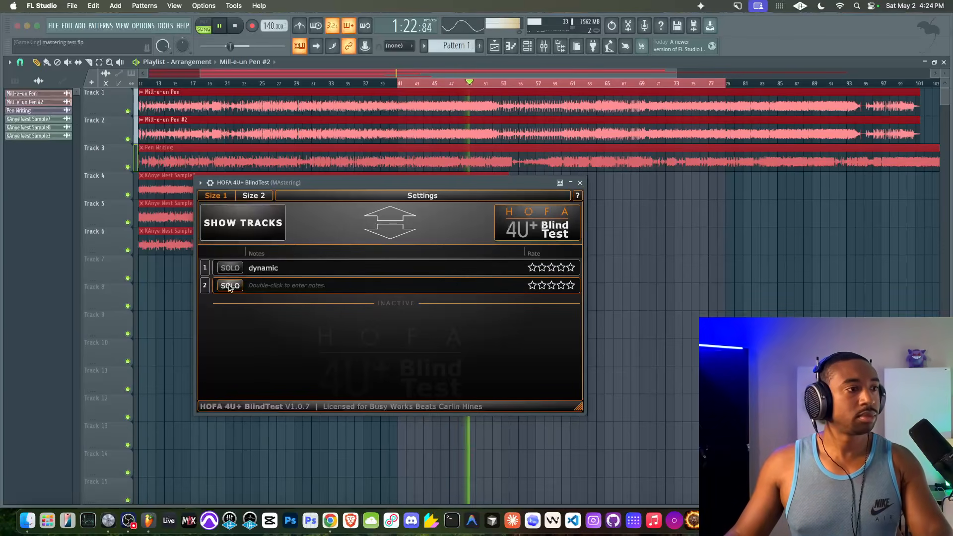
pyautogui.doubleClick(283, 285)
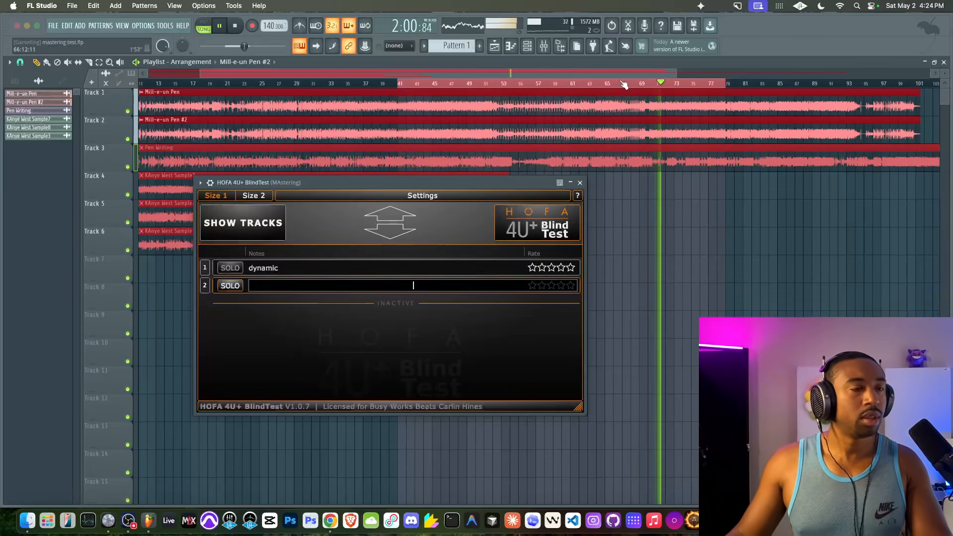
pyautogui.click(581, 69)
pyautogui.press('space')
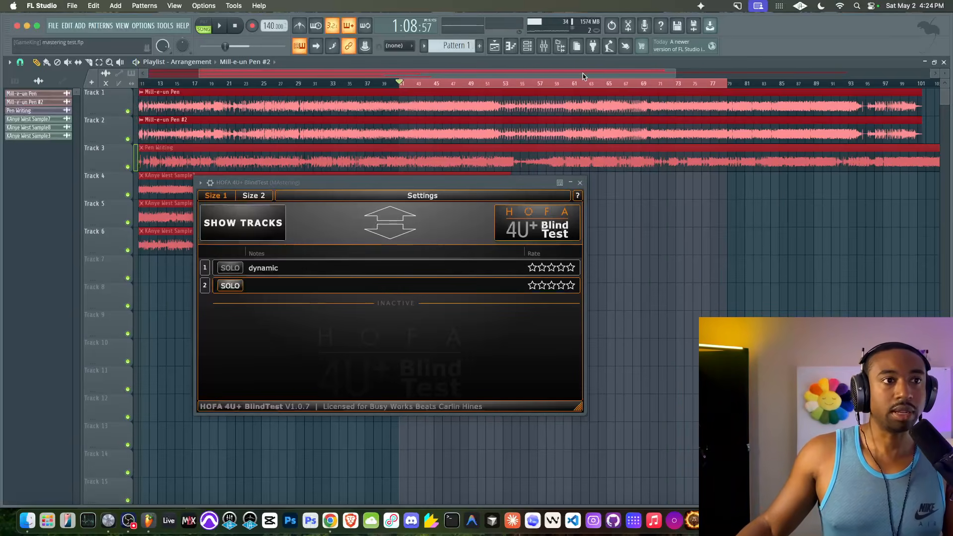
# - Loop about bars 52 to 72 in the playlist and compare candidates 1 and 2 by soloing each during playback
pyautogui.moveTo(500, 85); pyautogui.dragTo(669, 88)
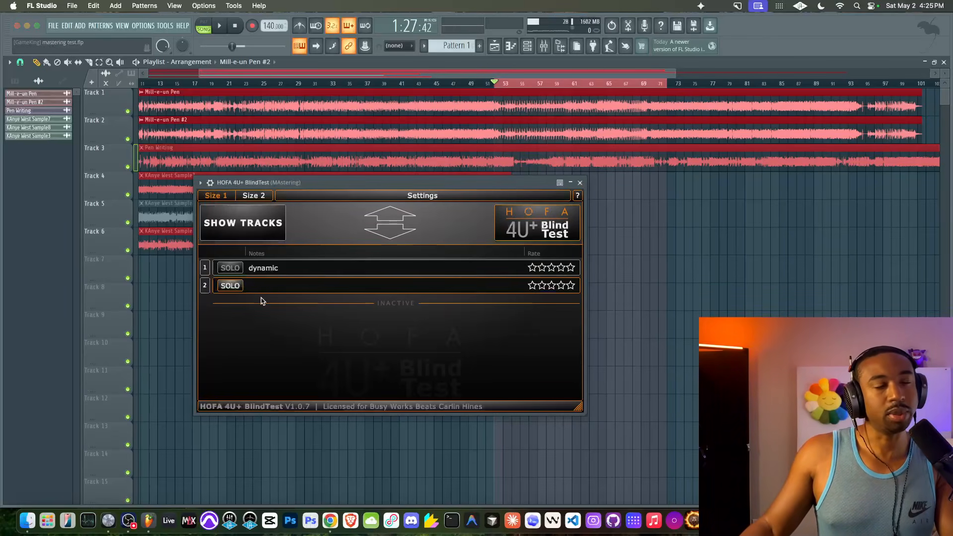
pyautogui.press('space')
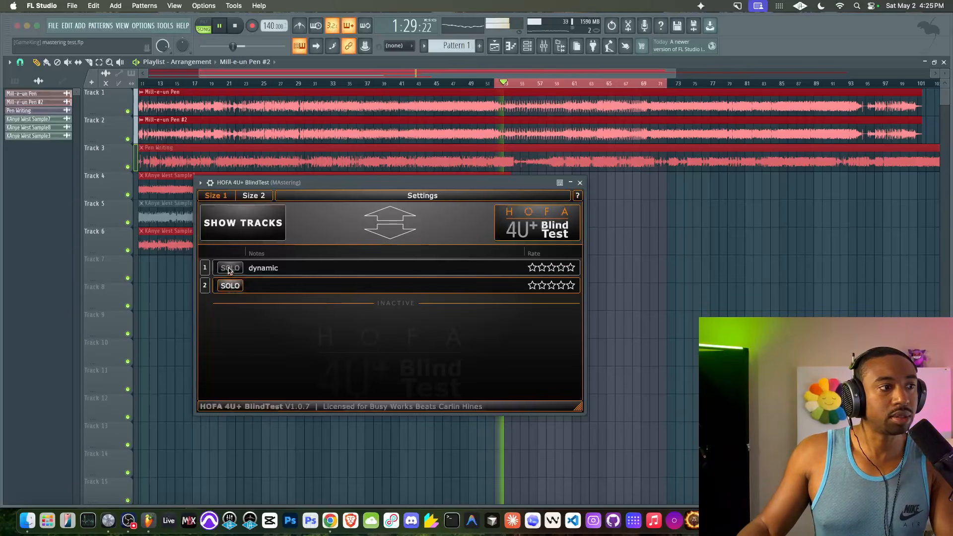
pyautogui.click(229, 268)
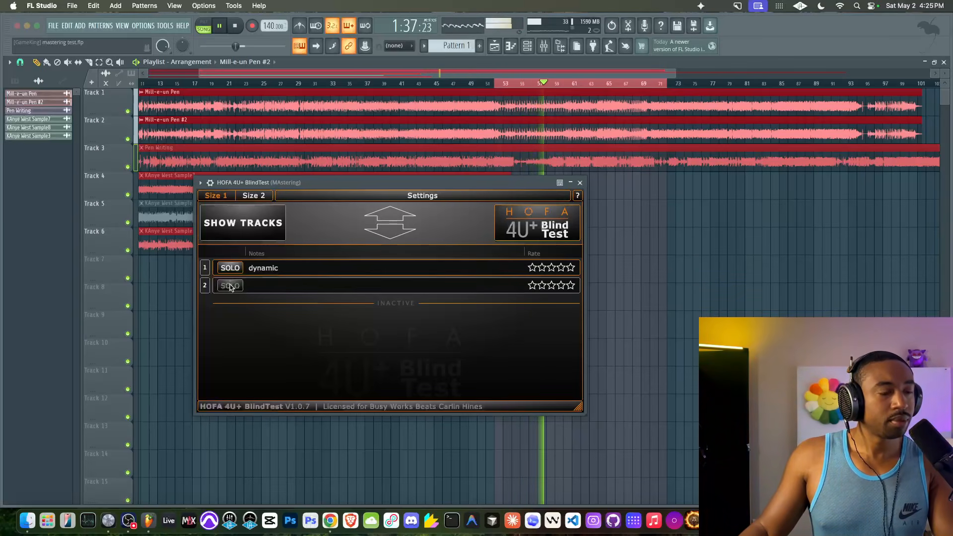
pyautogui.click(230, 286)
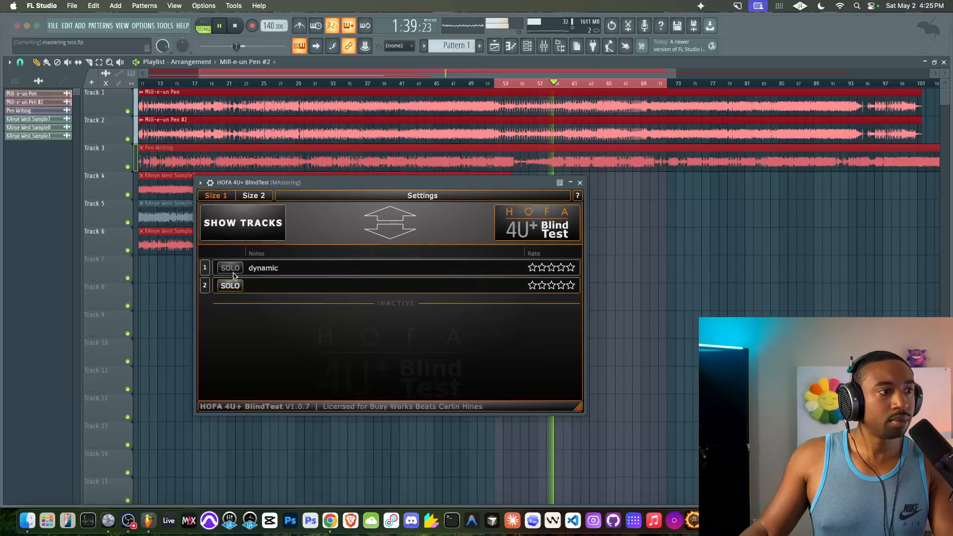
# - Enter the note "holod" for blind-test candidate 2 and solo candidate 1
pyautogui.click(257, 284)
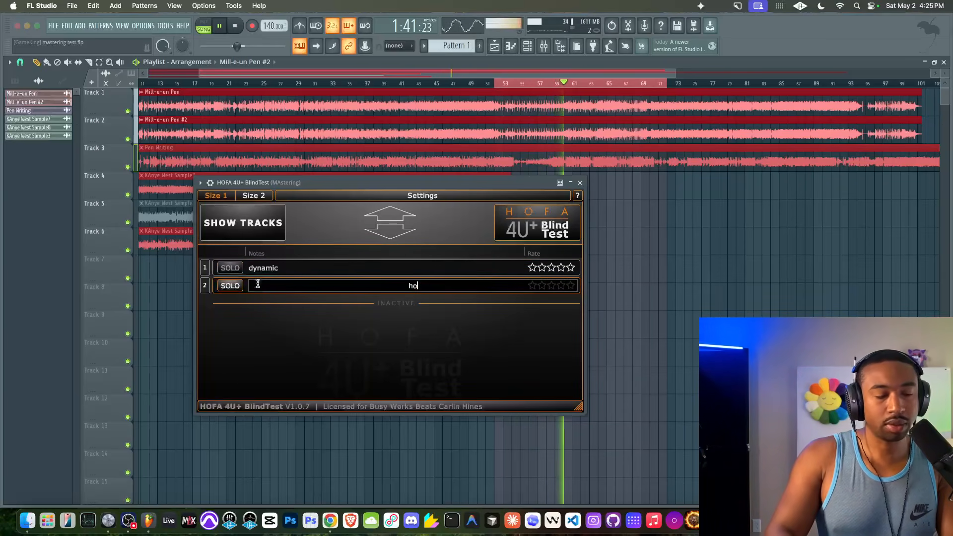
pyautogui.write('holod')
pyautogui.click(229, 269)
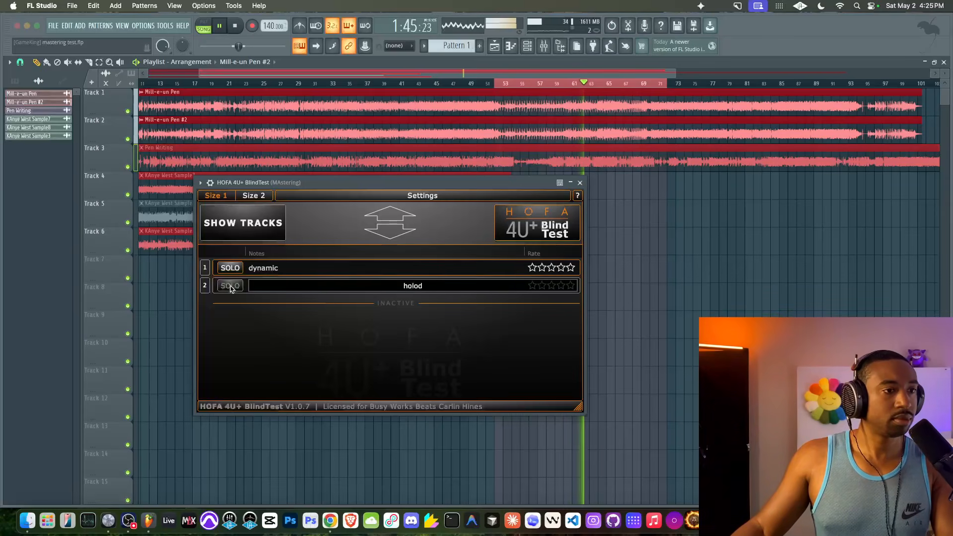
pyautogui.press('Return')
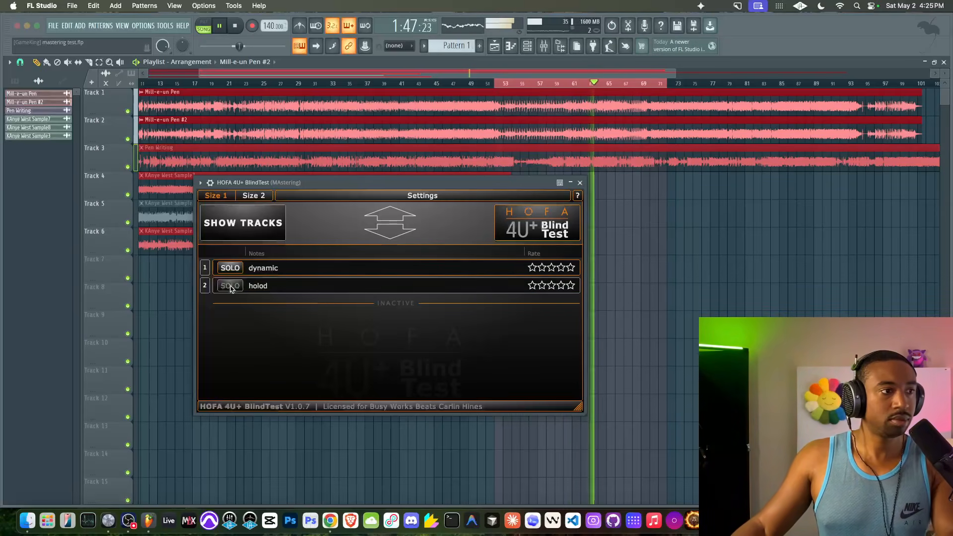
# - Compare both candidates once more and extend candidate 1's note to "dynamic, open"
pyautogui.click(230, 287)
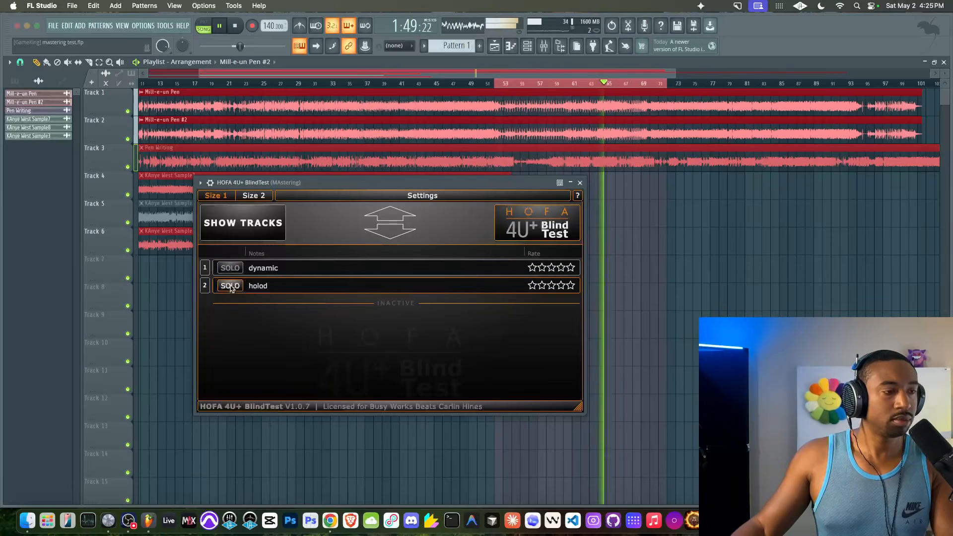
pyautogui.click(230, 268)
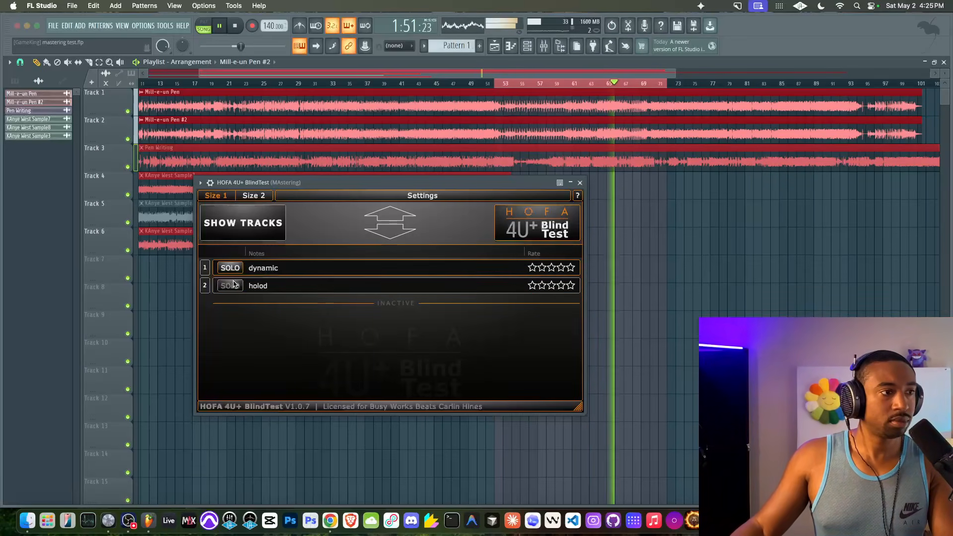
pyautogui.doubleClick(282, 268)
pyautogui.press('Right')
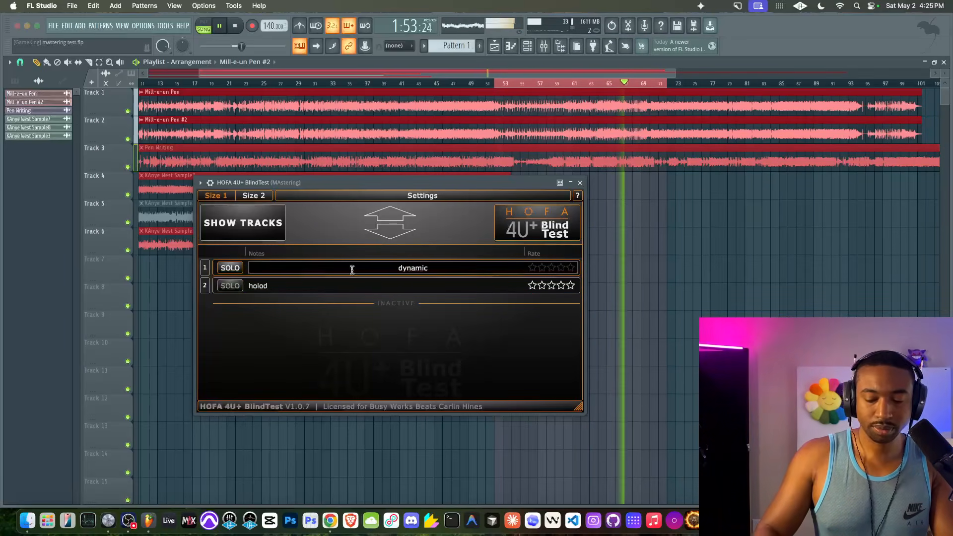
pyautogui.write(', open')
pyautogui.press('Return')
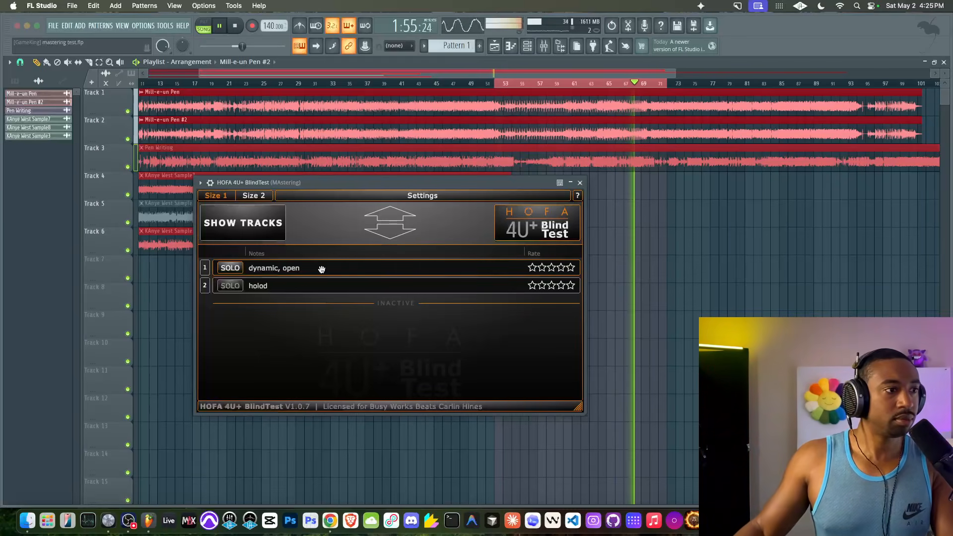
# - Clear the playlist loop selection and keep alternating the solo between blind-test candidates 1 and 2 during playback
pyautogui.click(222, 286)
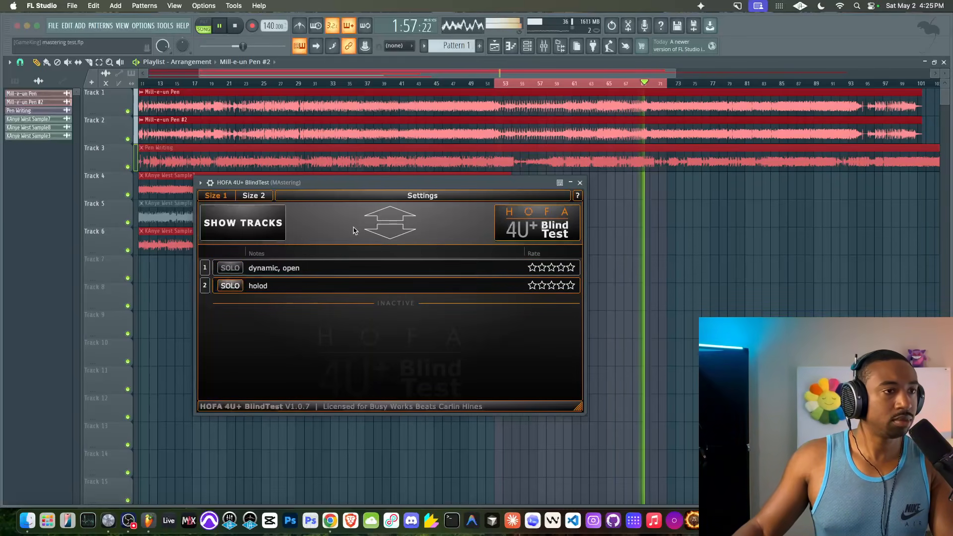
pyautogui.rightClick(665, 84)
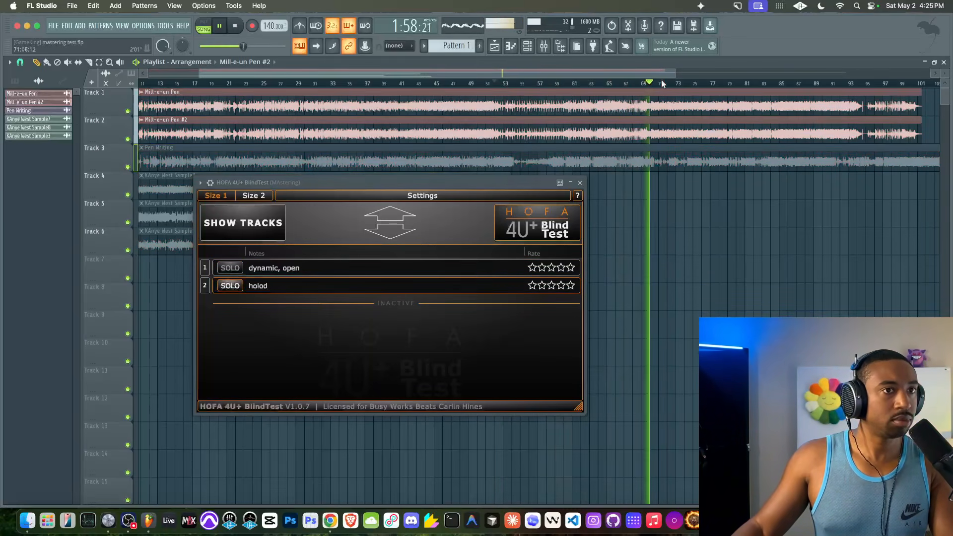
pyautogui.click(231, 269)
pyautogui.click(229, 287)
pyautogui.click(231, 270)
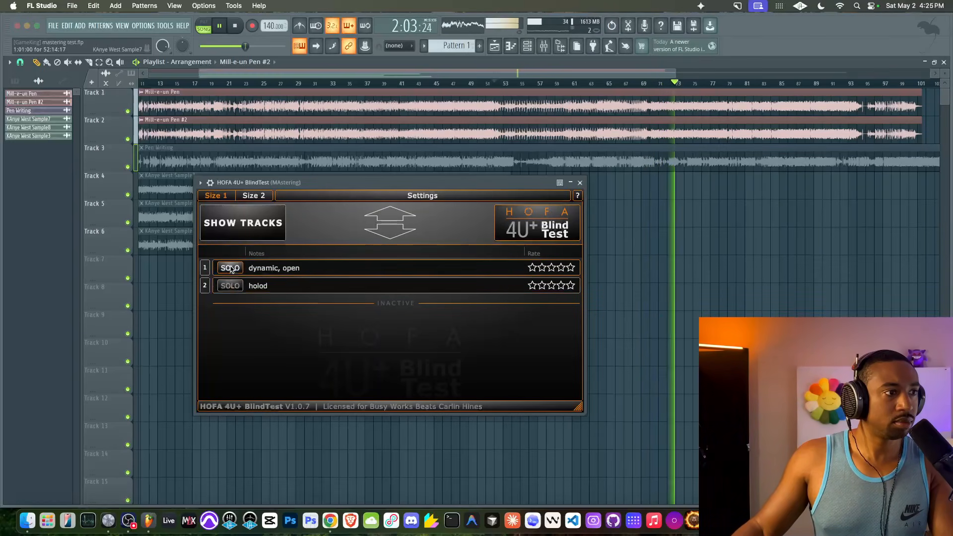
pyautogui.click(231, 268)
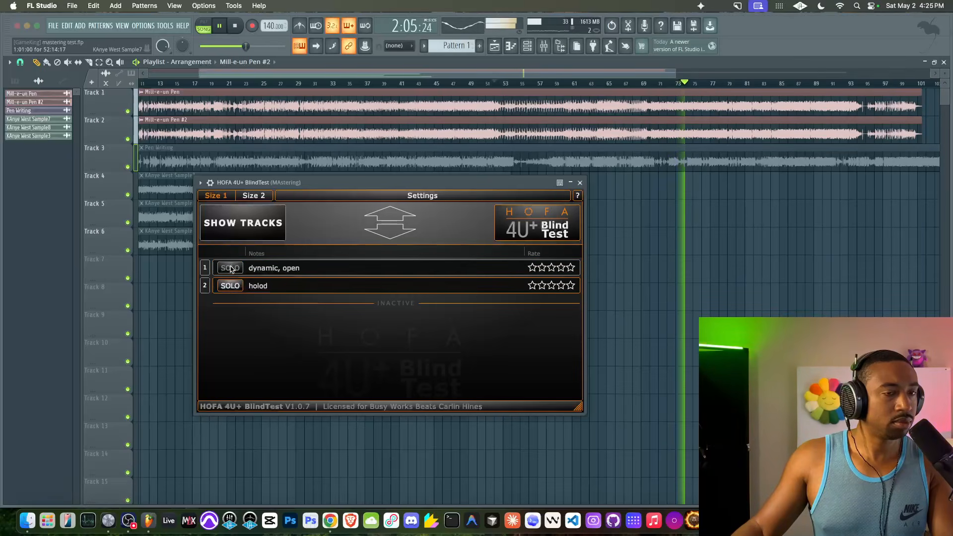
pyautogui.click(231, 269)
pyautogui.click(229, 289)
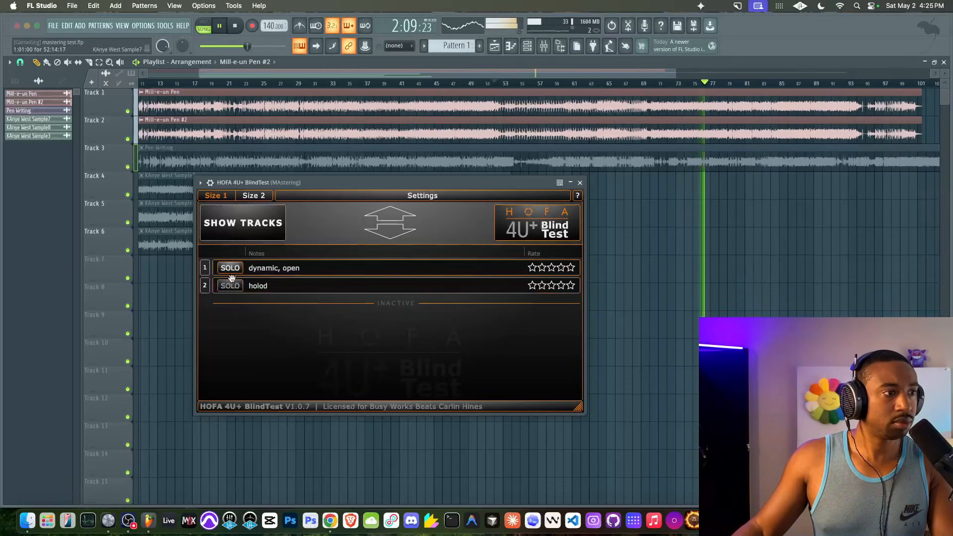
# - Compare candidates 1 and 2 again by alternating their solos, and extend candidate 2's note to "holod, resonant"
pyautogui.click(231, 281)
pyautogui.click(232, 271)
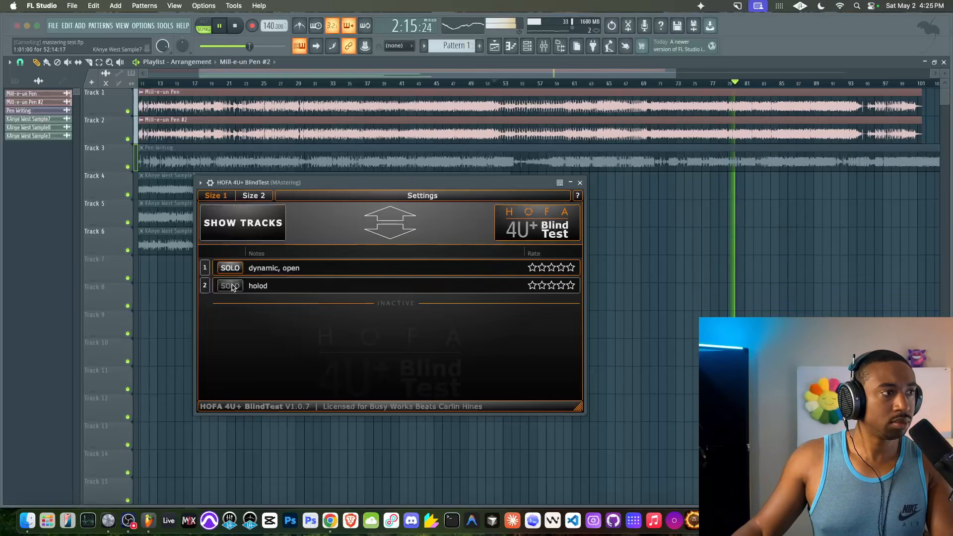
pyautogui.click(232, 287)
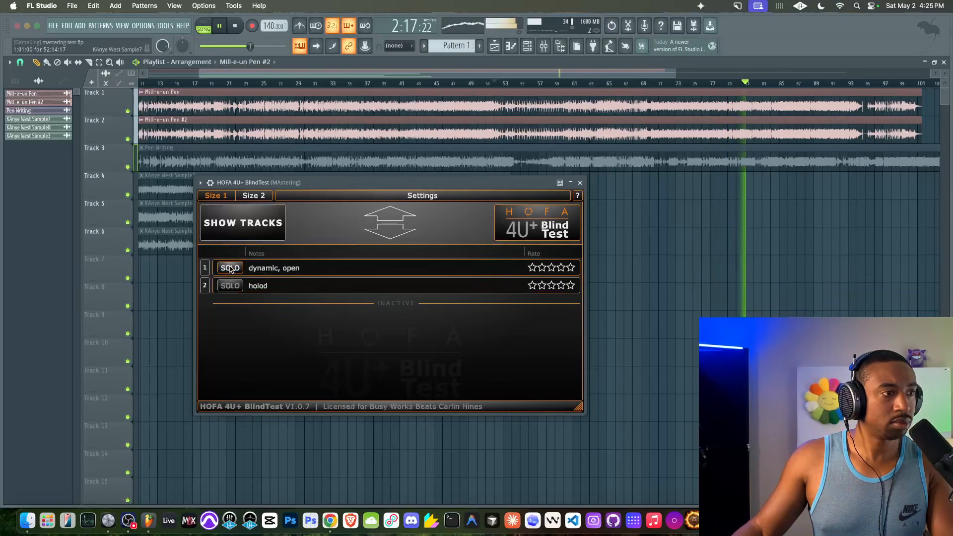
pyautogui.click(231, 287)
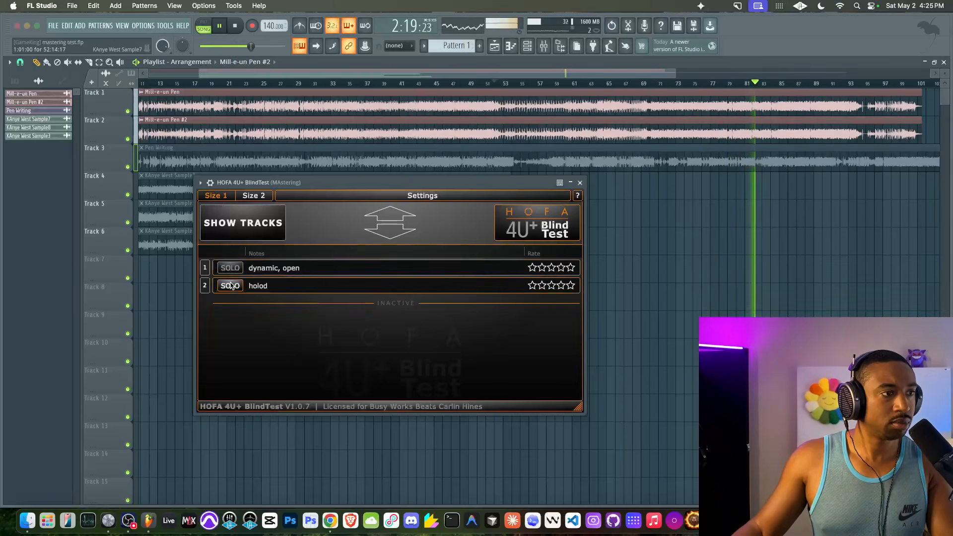
pyautogui.click(231, 269)
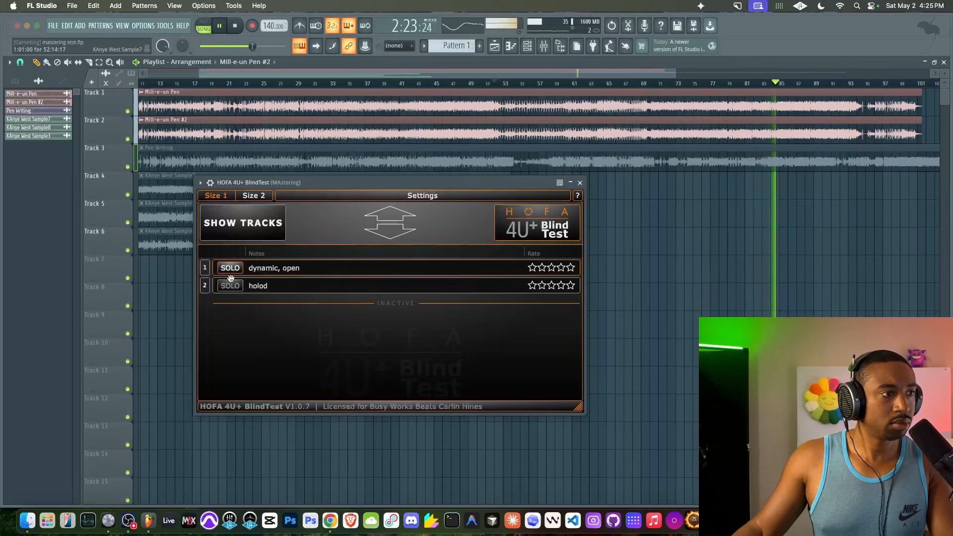
pyautogui.click(230, 287)
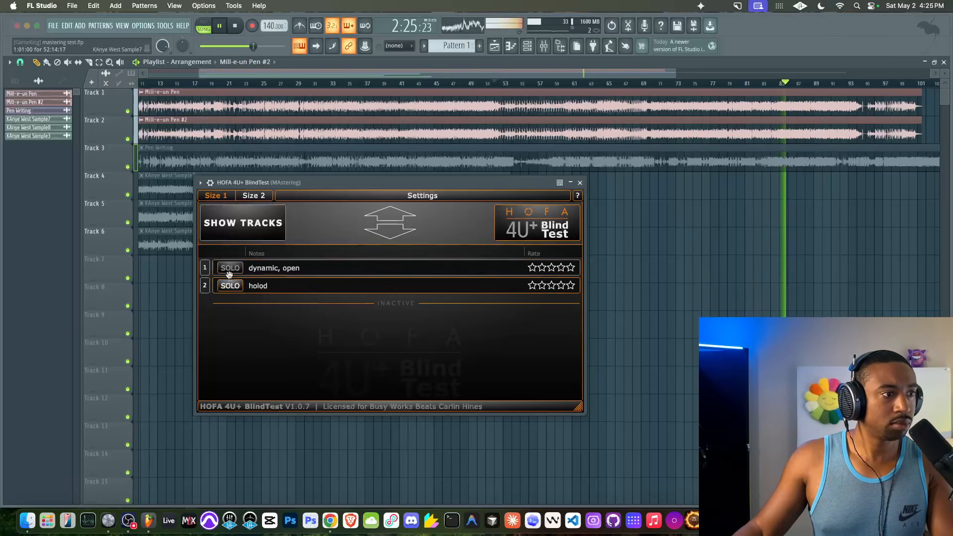
pyautogui.press('space')
pyautogui.doubleClick(304, 287)
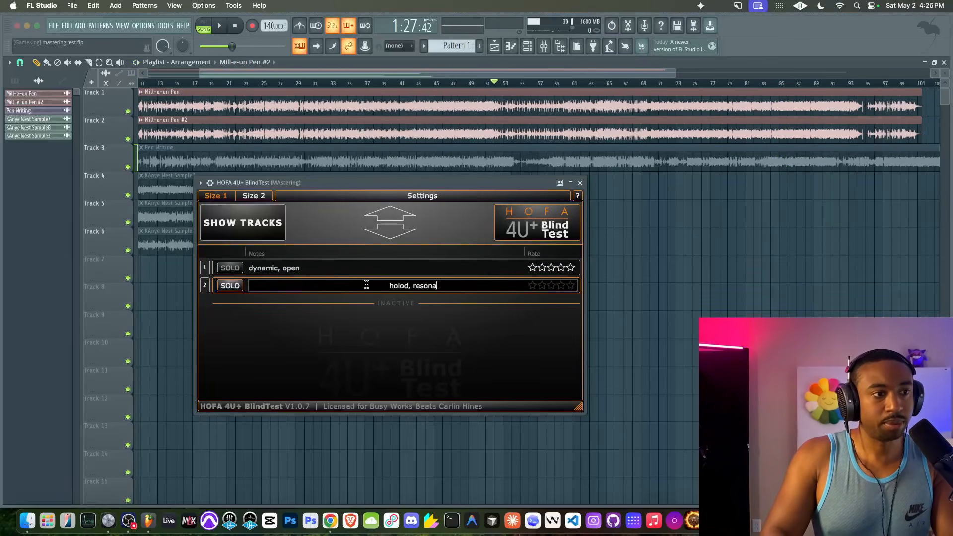
pyautogui.press('Return')
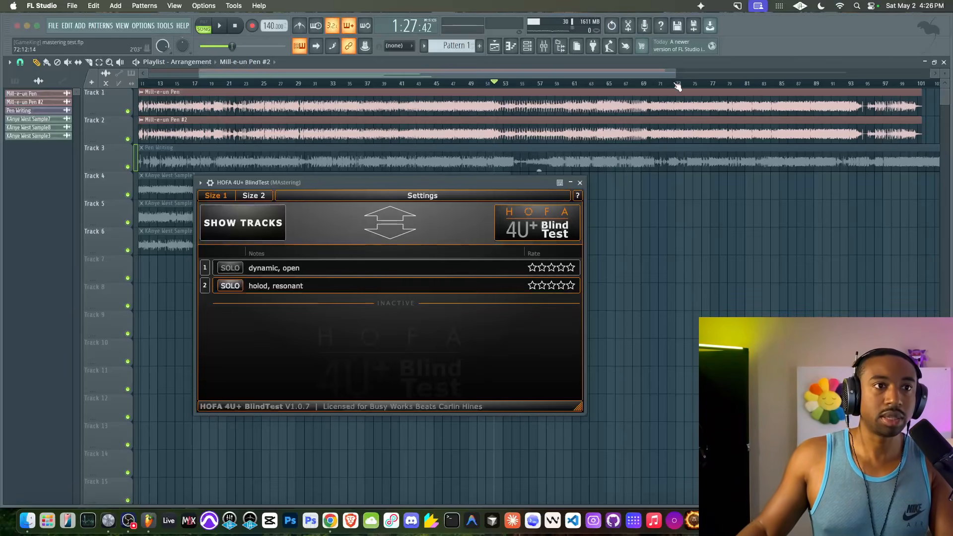
# - Loop about bars 70 to 94 in the playlist and compare both blind-test candidates by soloing each during playback
pyautogui.moveTo(651, 83); pyautogui.dragTo(856, 90)
pyautogui.press('space')
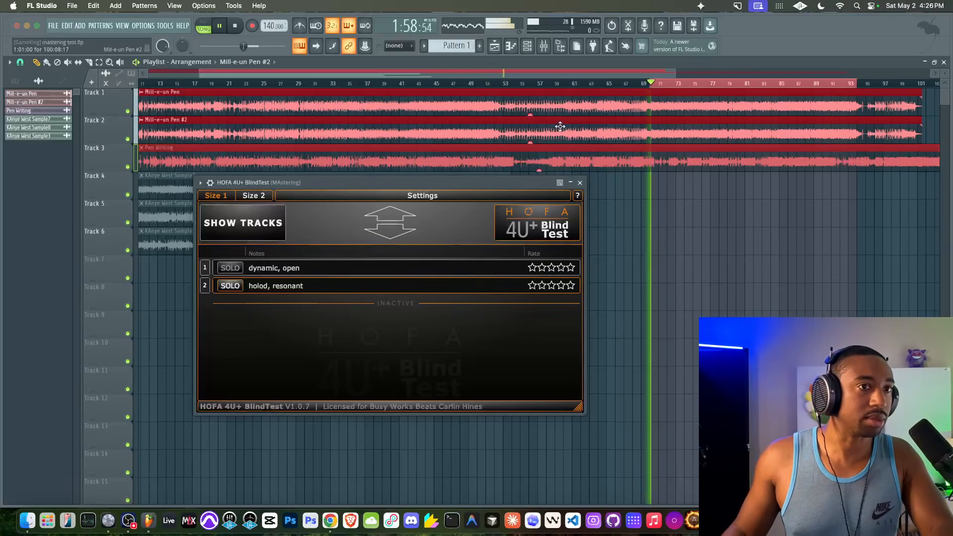
pyautogui.click(230, 286)
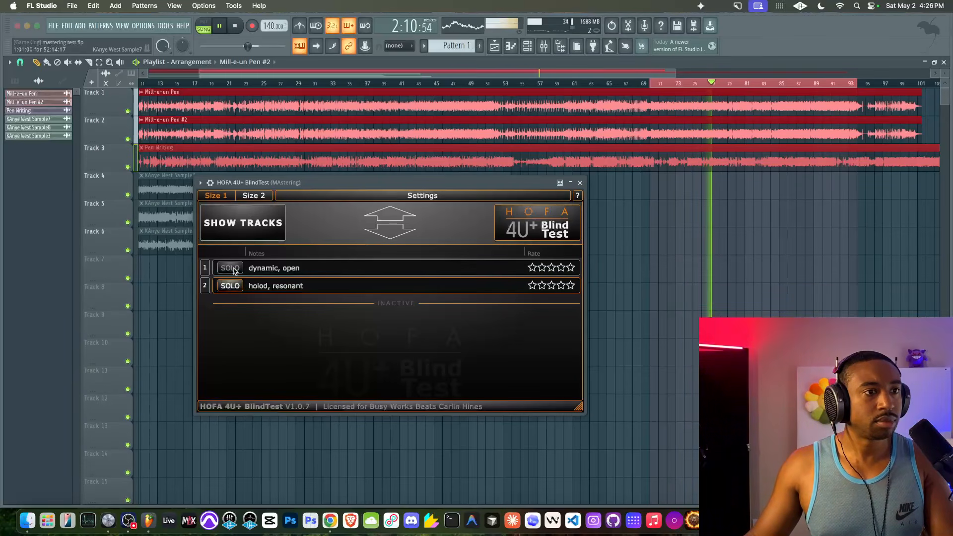
pyautogui.click(232, 268)
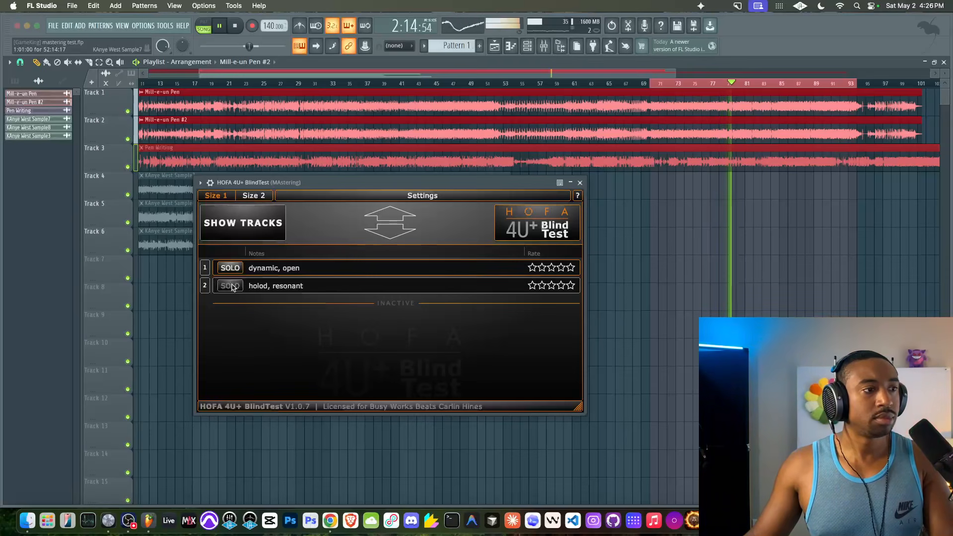
pyautogui.click(231, 286)
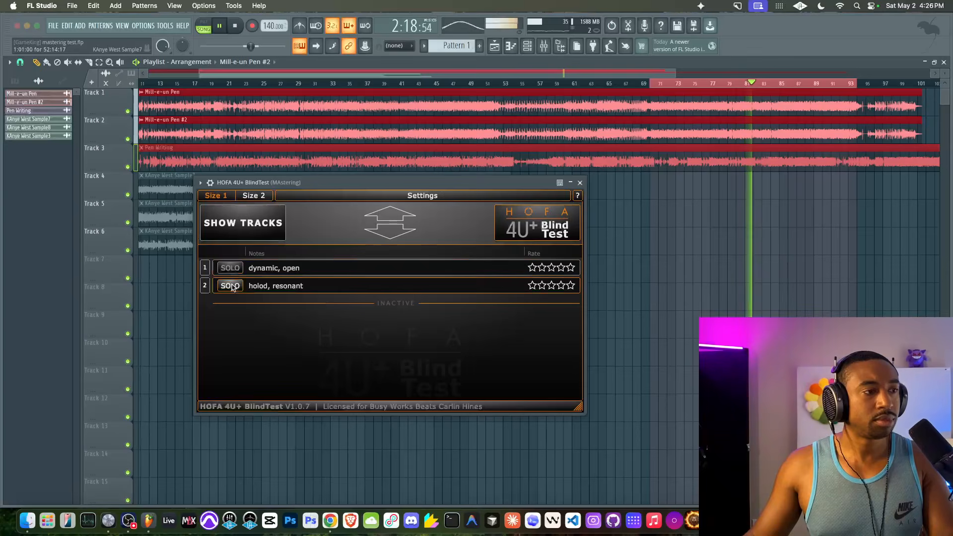
# - Stop playback to reveal the blind-test track names, and open Busy Works Beats AI Mastering 4 on the MAstering mixer track
pyautogui.press('space')
pyautogui.click(264, 225)
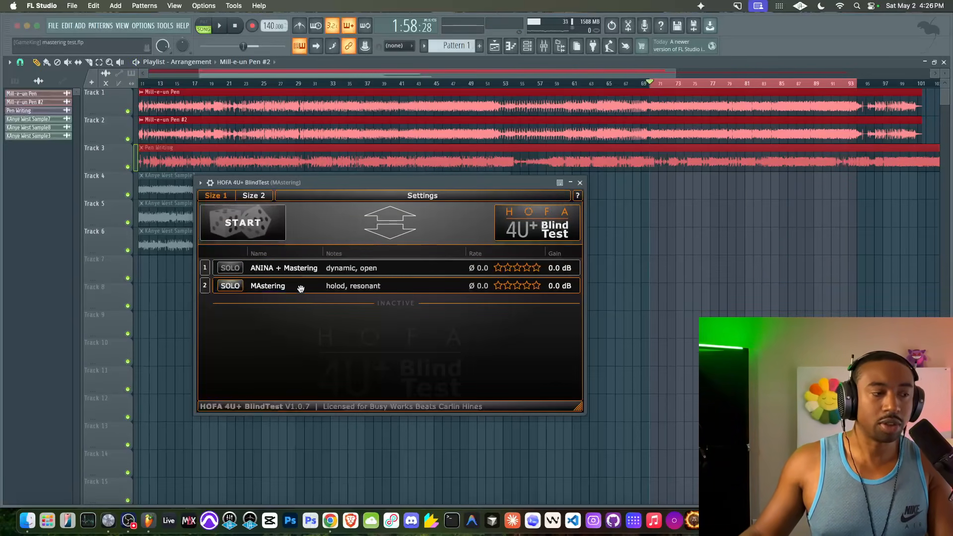
pyautogui.click(543, 48)
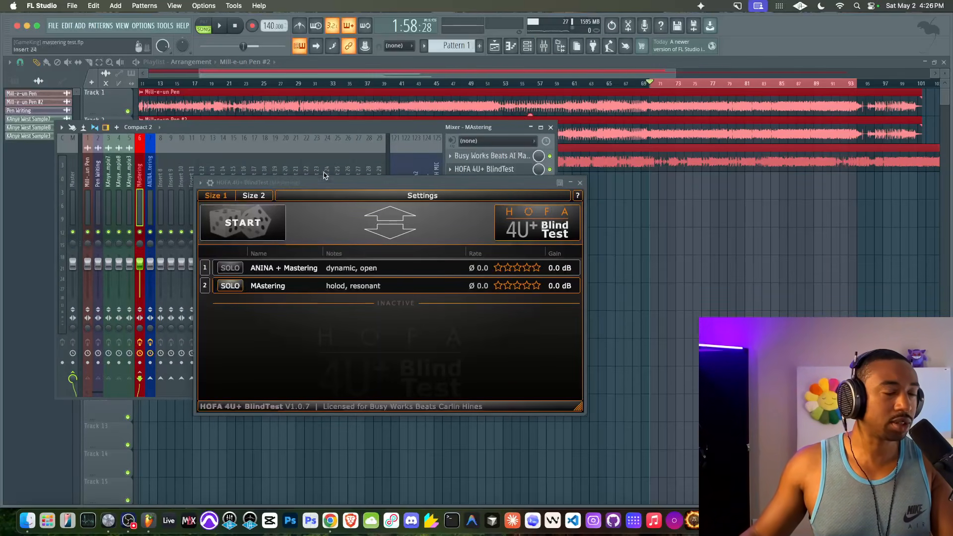
pyautogui.click(478, 157)
pyautogui.moveTo(410, 174); pyautogui.dragTo(373, 166)
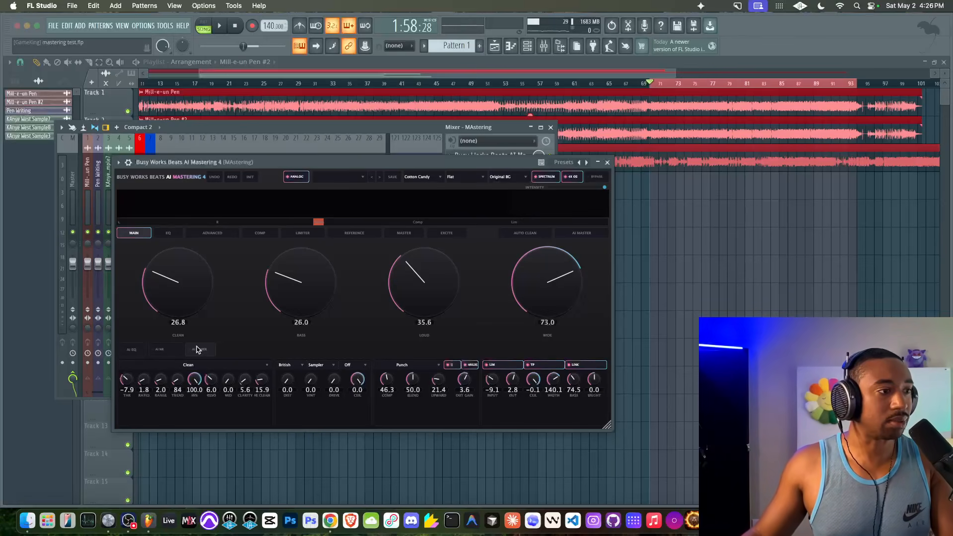
# - Enable AI Tamer in the mastering plugin during playback and raise its Reso Depth to 8.8
pyautogui.press('space')
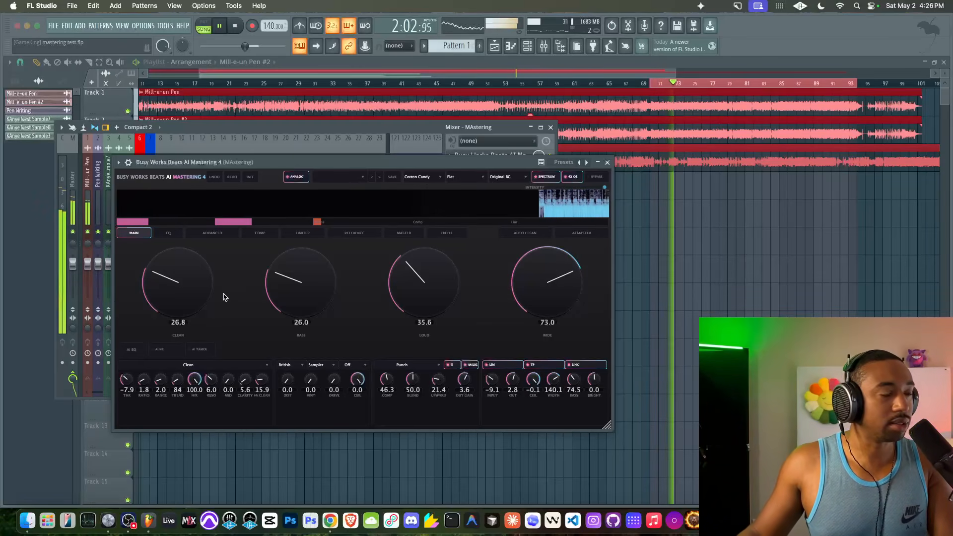
pyautogui.click(200, 349)
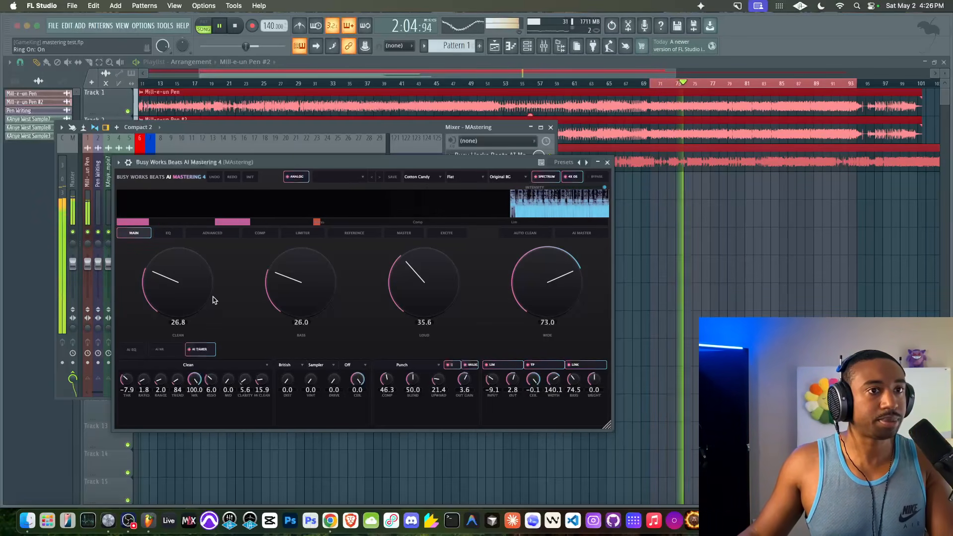
pyautogui.moveTo(291, 163); pyautogui.dragTo(277, 126)
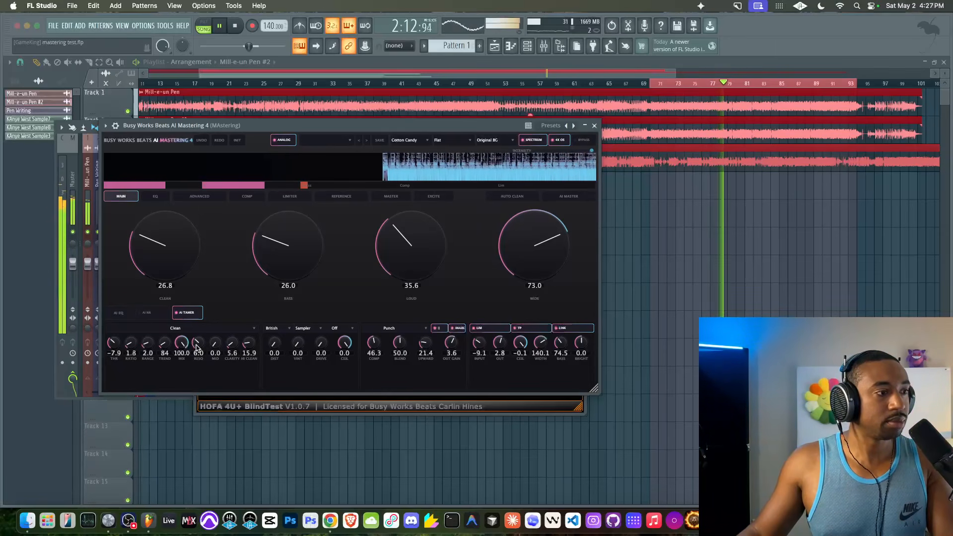
pyautogui.moveTo(197, 348)
pyautogui.mouseDown()
pyautogui.moveTo(201, 293)
pyautogui.moveTo(219, 258)
pyautogui.moveTo(190, 332)
pyautogui.moveTo(183, 318)
pyautogui.mouseUp()
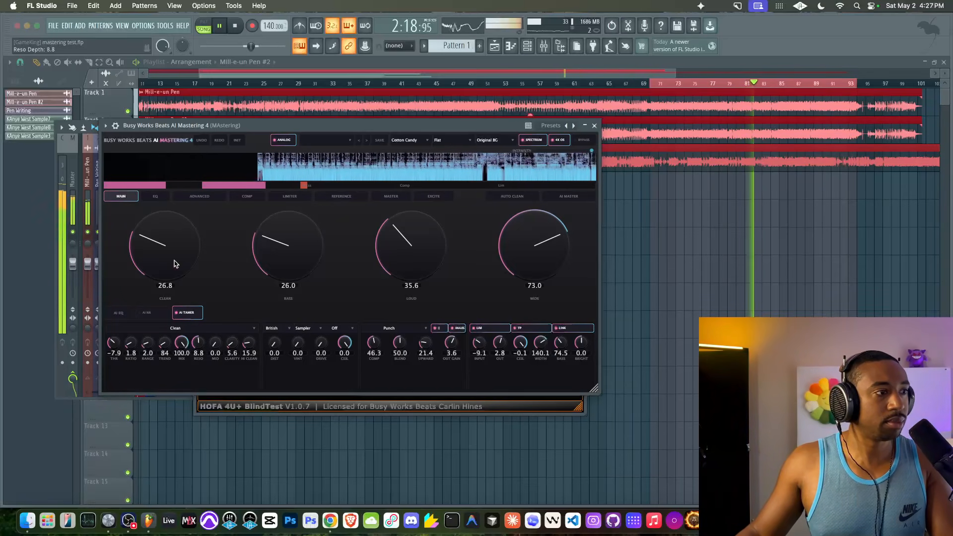
# - Restart the looped playback, raise the mastering plugin's Clean amount to 68.3, and close the plugin
pyautogui.press('space')
pyautogui.press('space')
pyautogui.moveTo(167, 266); pyautogui.dragTo(170, 233)
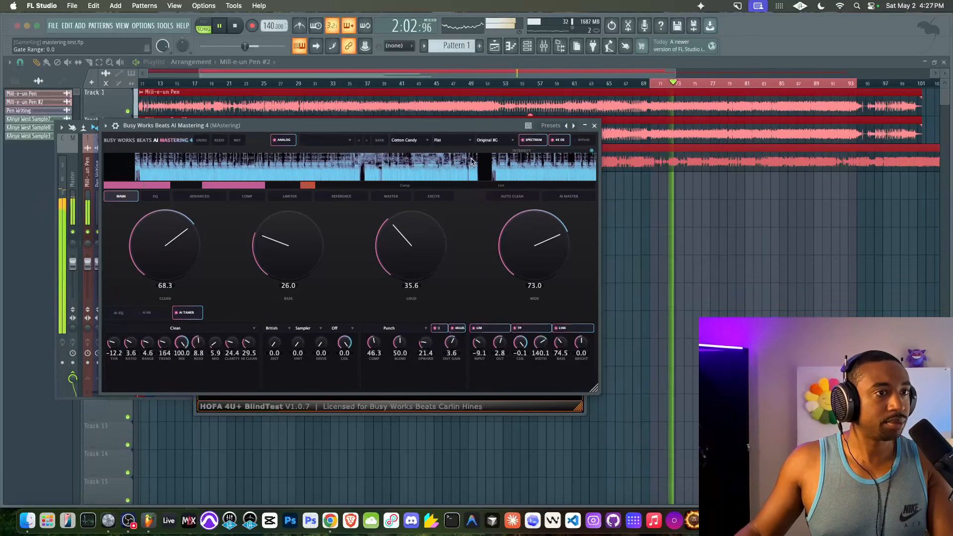
pyautogui.click(594, 126)
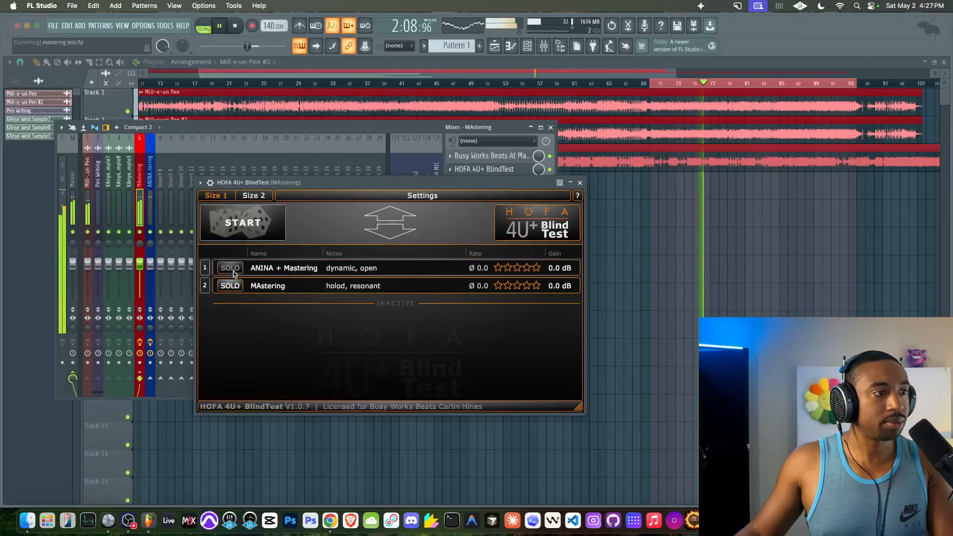
# - Start a new randomized blind test and replay the looped section from its beginning
pyautogui.click(261, 226)
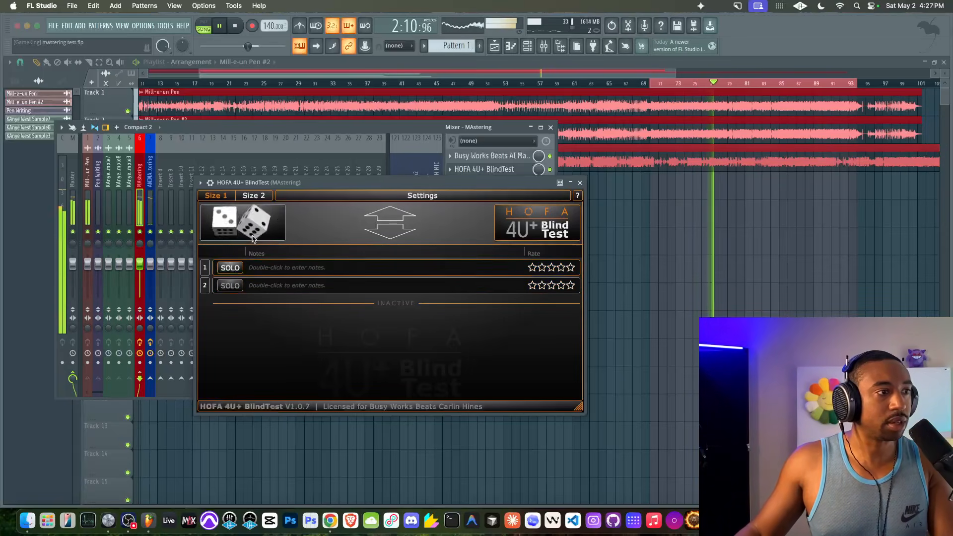
pyautogui.press('space')
pyautogui.press('space')
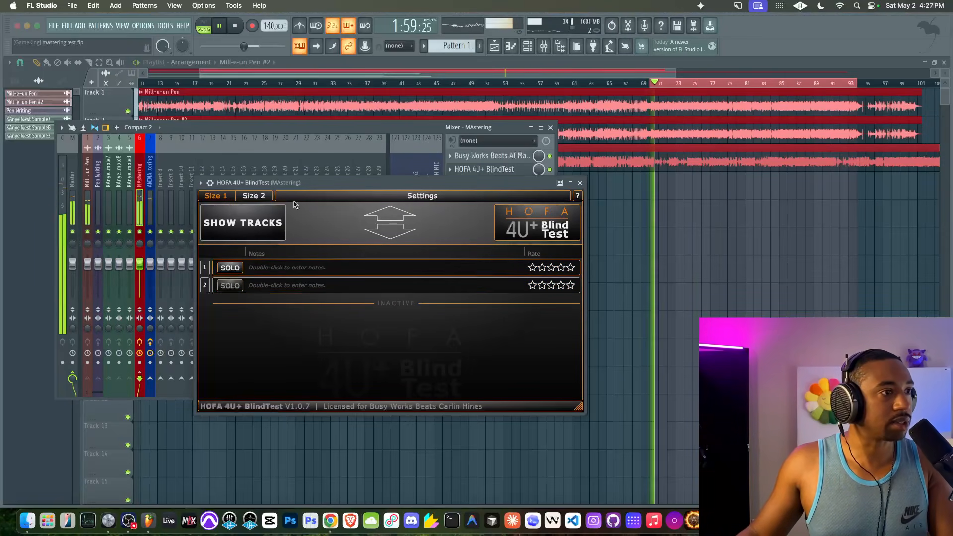
pyautogui.moveTo(309, 186); pyautogui.dragTo(309, 147)
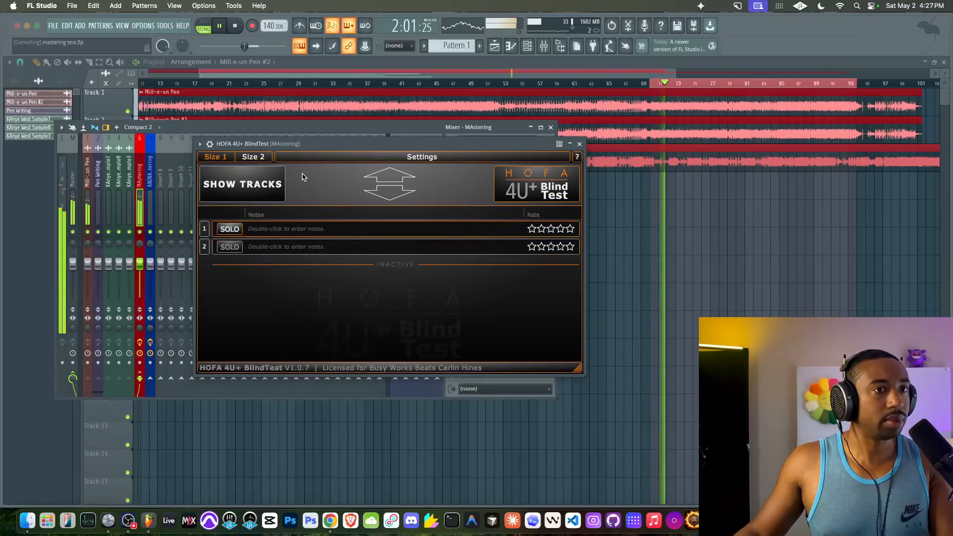
# - Compare the two reshuffled blind-test candidates by repeatedly alternating their solos through the loop, ending on candidate 1 and stopping playback
pyautogui.click(231, 230)
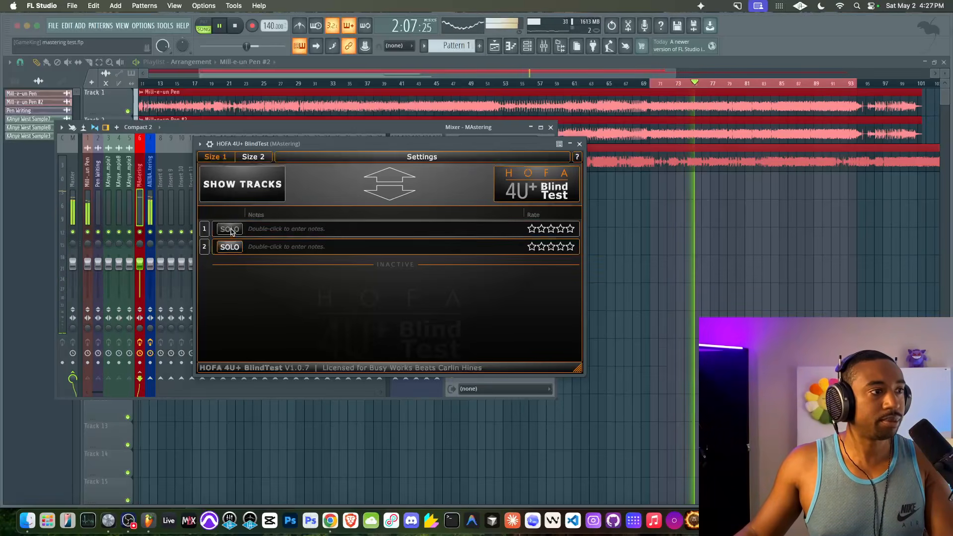
pyautogui.click(230, 249)
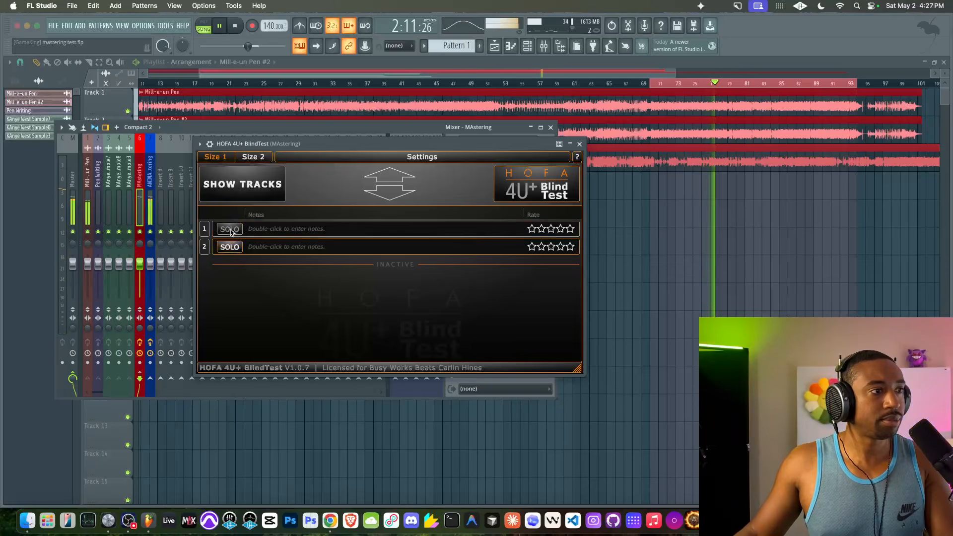
pyautogui.click(230, 231)
pyautogui.click(230, 248)
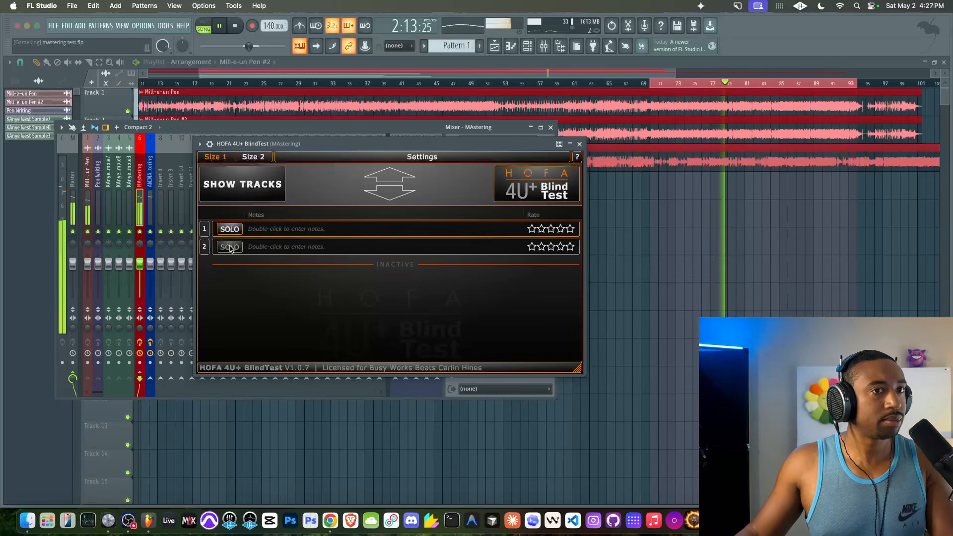
pyautogui.click(230, 248)
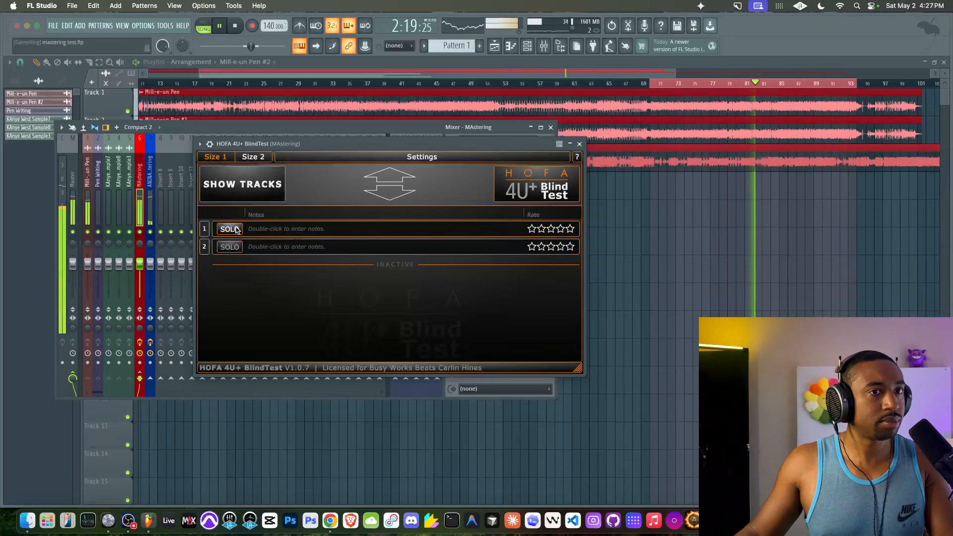
pyautogui.click(237, 230)
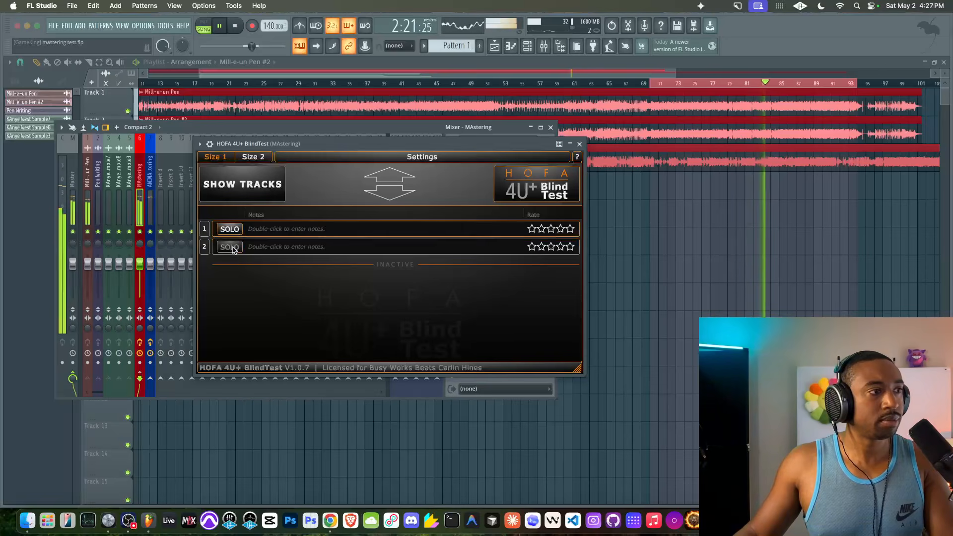
pyautogui.click(234, 248)
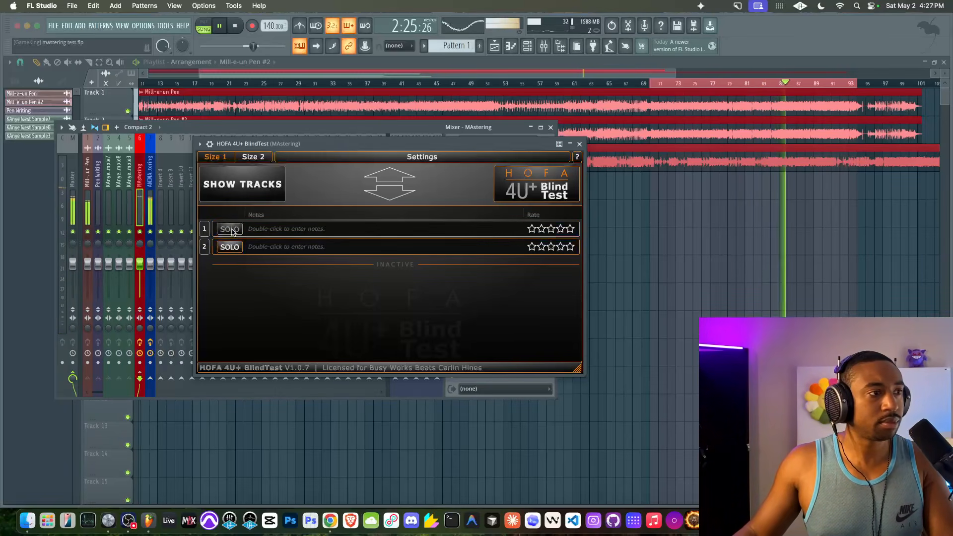
pyautogui.click(231, 230)
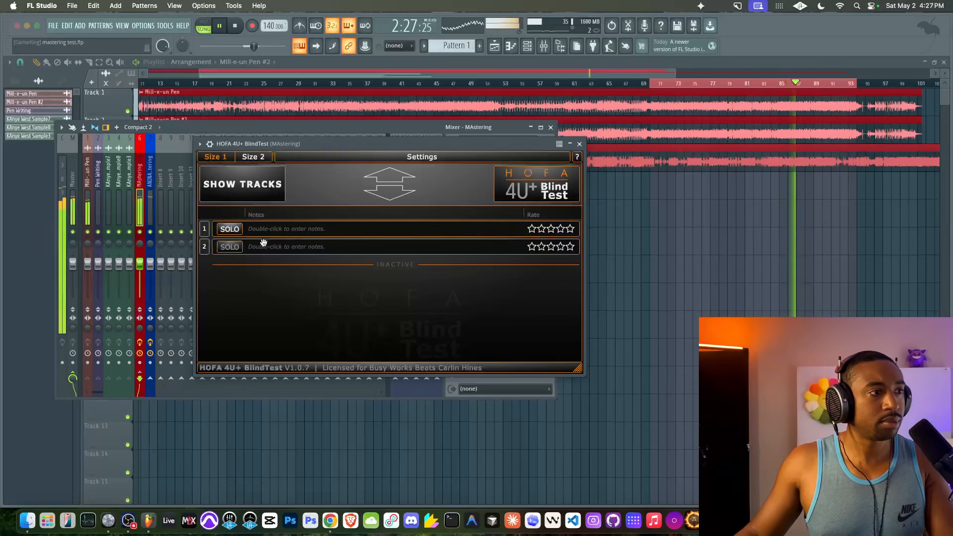
pyautogui.click(235, 248)
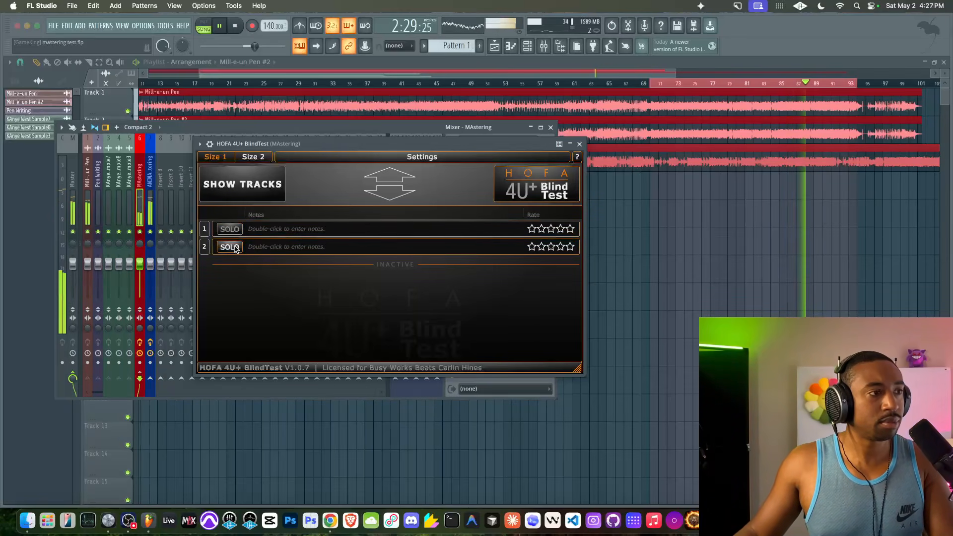
pyautogui.click(233, 230)
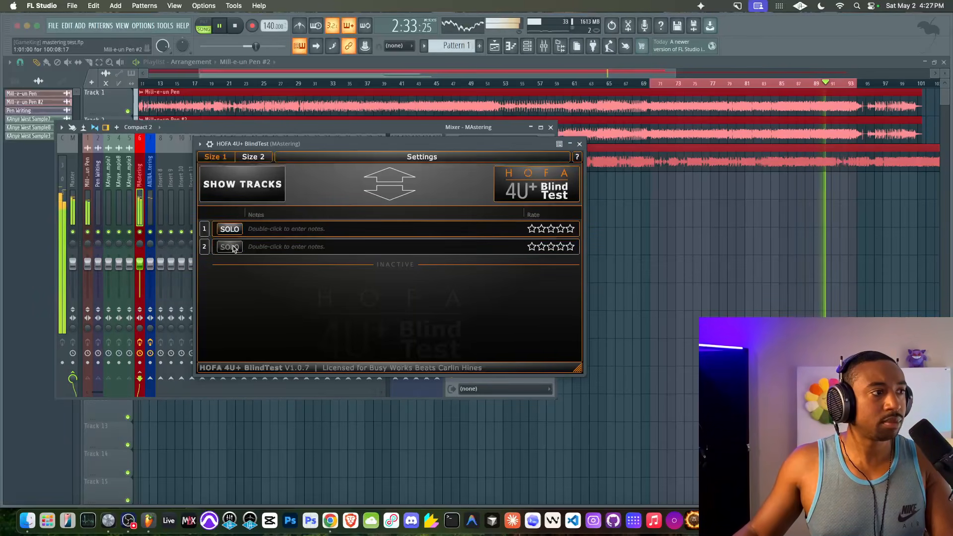
pyautogui.click(233, 248)
pyautogui.click(236, 230)
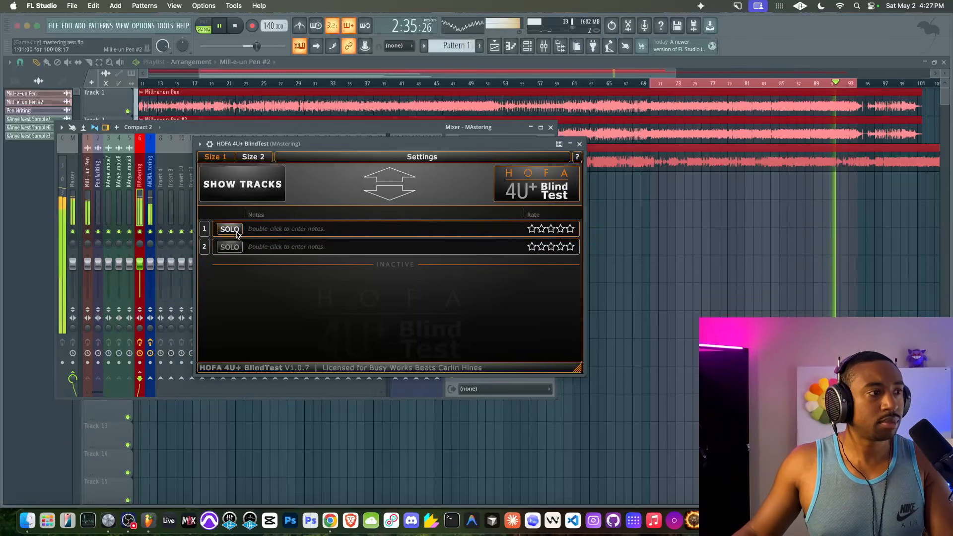
pyautogui.click(232, 248)
pyautogui.click(231, 230)
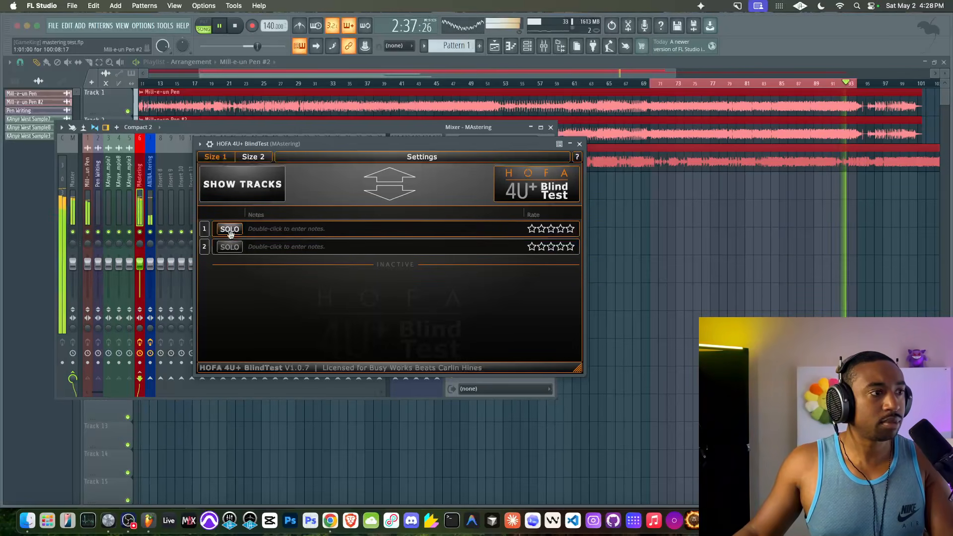
pyautogui.press('space')
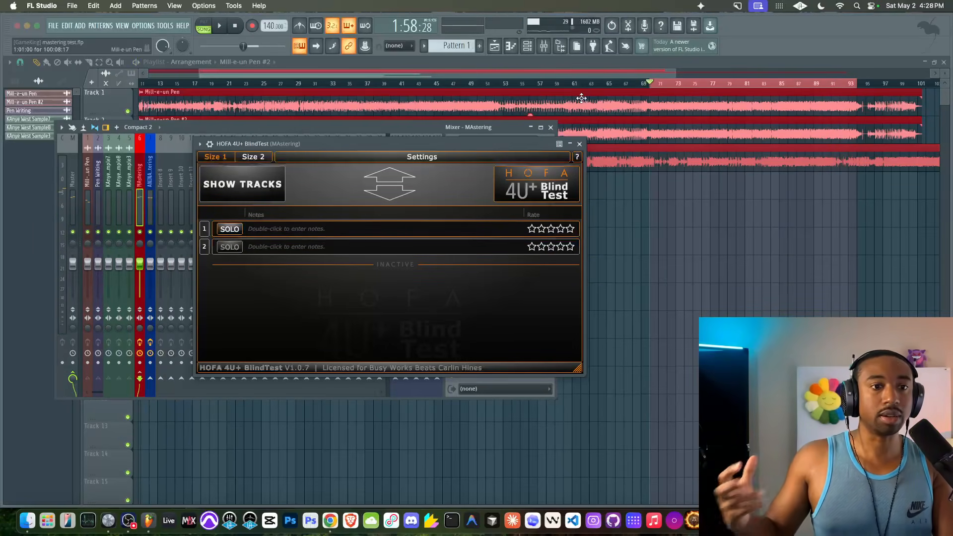
# - Loop playlist bars 52 to about 70, briefly audition candidate 2 in the blind test, and stop playback
pyautogui.moveTo(499, 88); pyautogui.dragTo(656, 92)
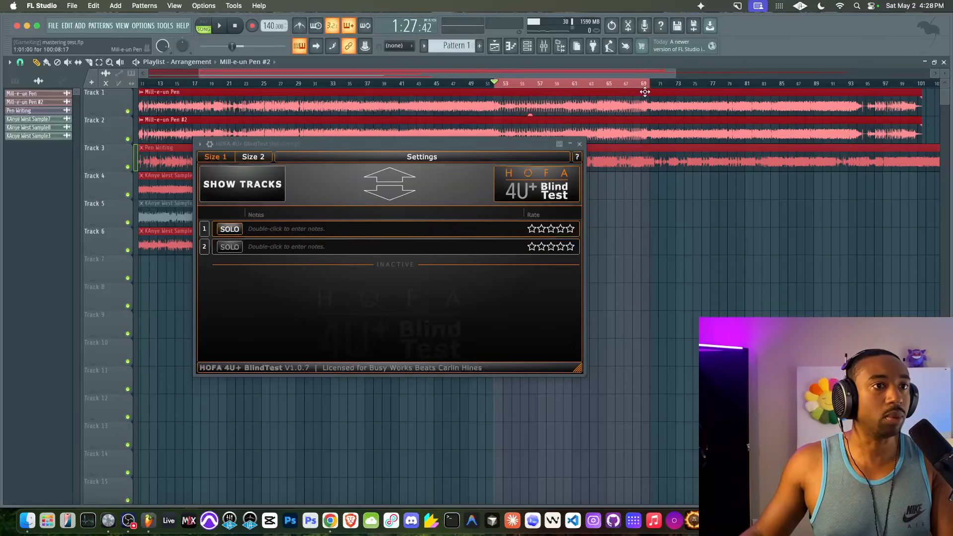
pyautogui.press('space')
pyautogui.click(230, 247)
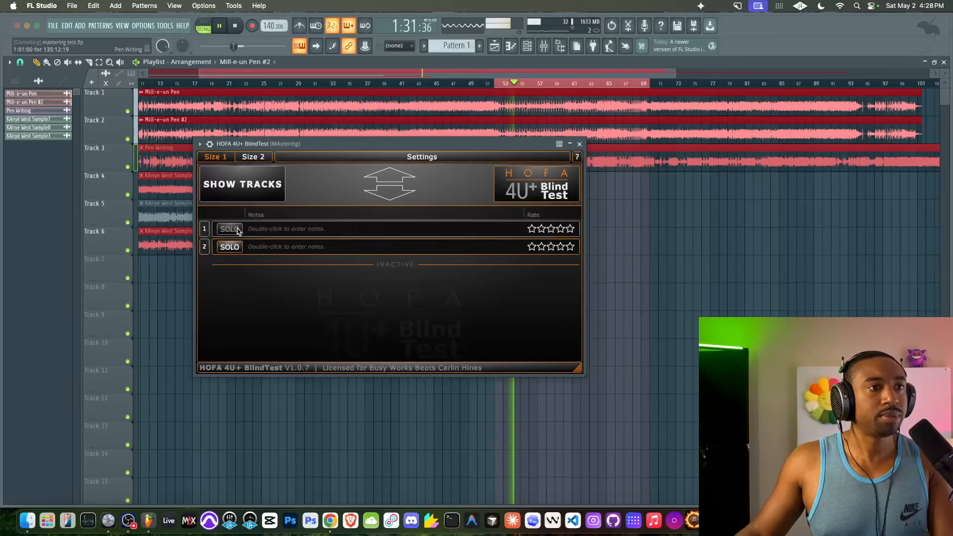
pyautogui.press('space')
# - Play on from about bar 70 and narrow the loop to about bars 77 to 80, with playback stopped
pyautogui.click(674, 86)
pyautogui.moveTo(674, 86); pyautogui.dragTo(679, 88)
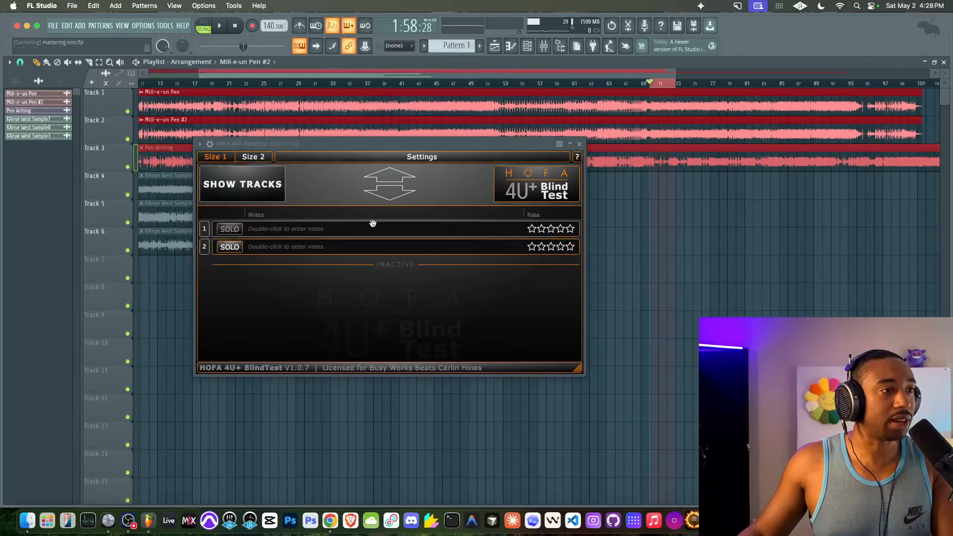
pyautogui.press('space')
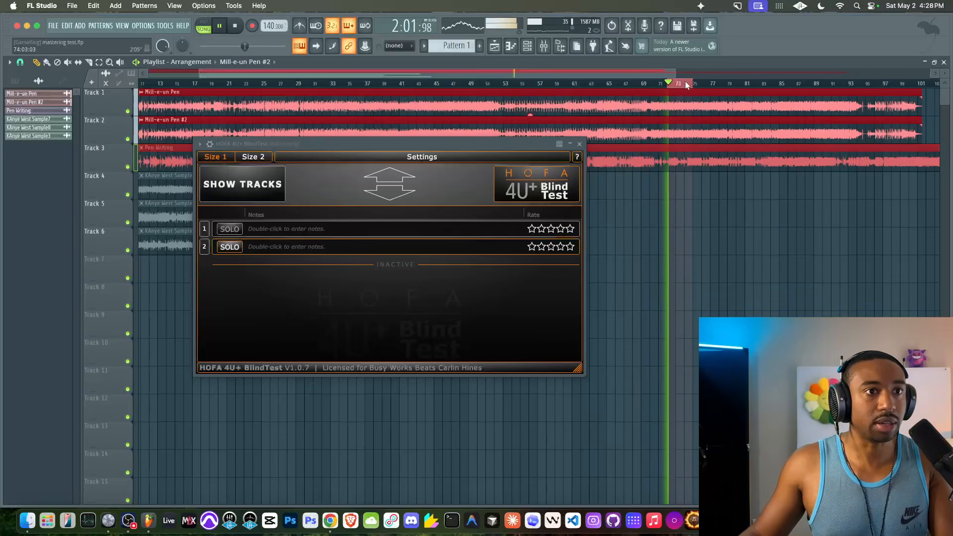
pyautogui.moveTo(684, 82); pyautogui.dragTo(728, 83)
pyautogui.press('space')
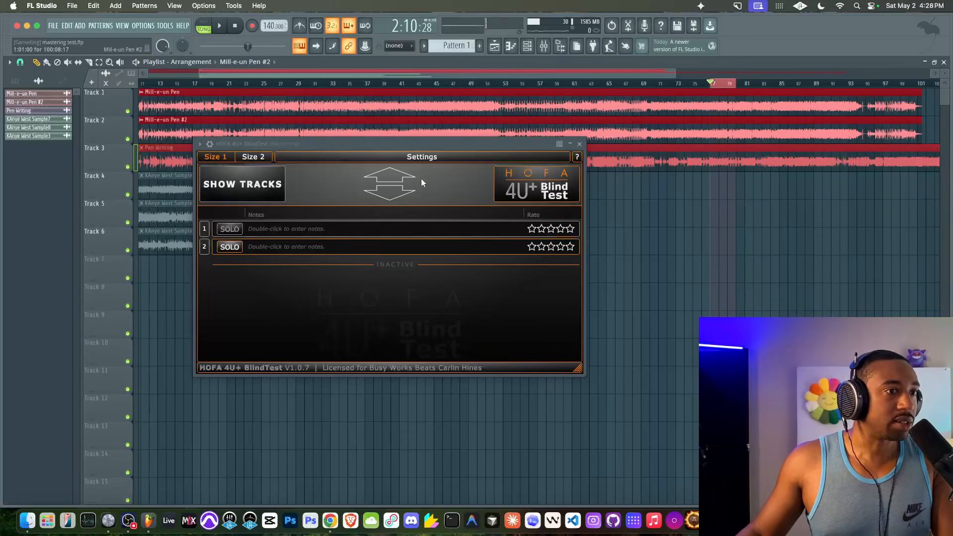
# - Alternate the two candidates' solos over the short loop, stop playback, and leave candidate 1 soloed
pyautogui.press('space')
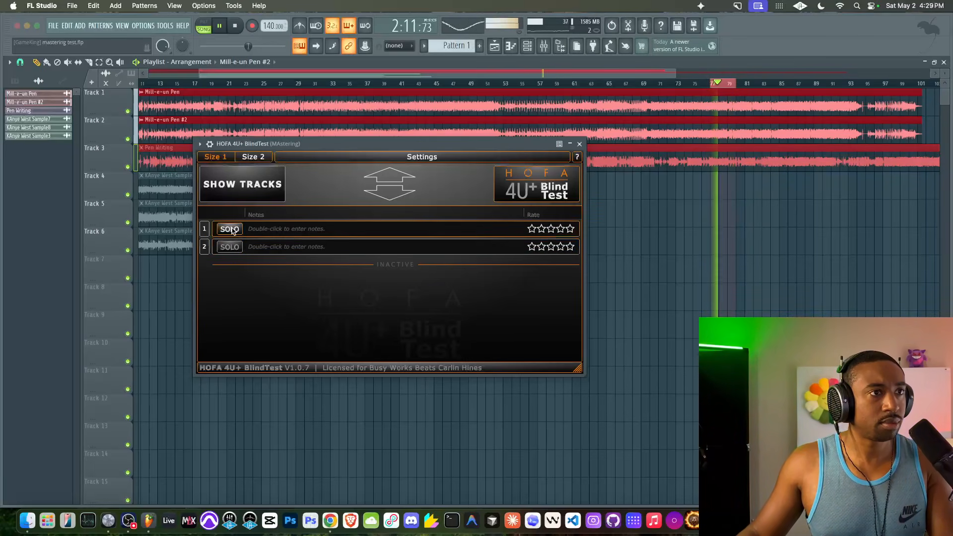
pyautogui.click(230, 248)
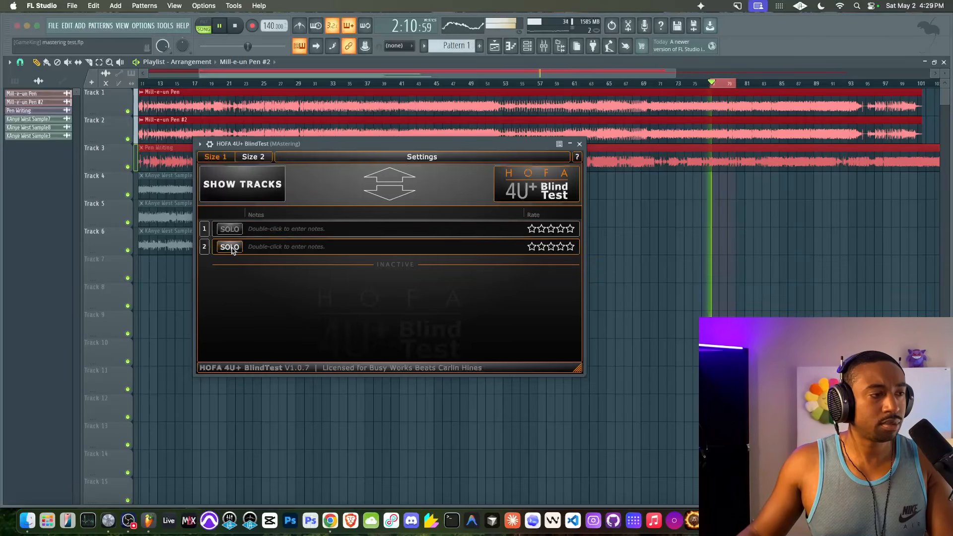
pyautogui.press('space')
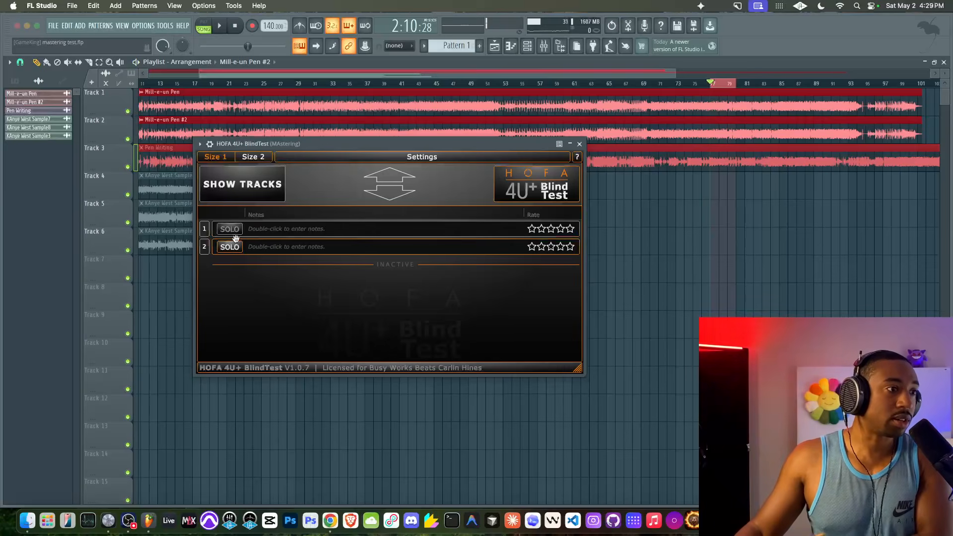
pyautogui.click(230, 230)
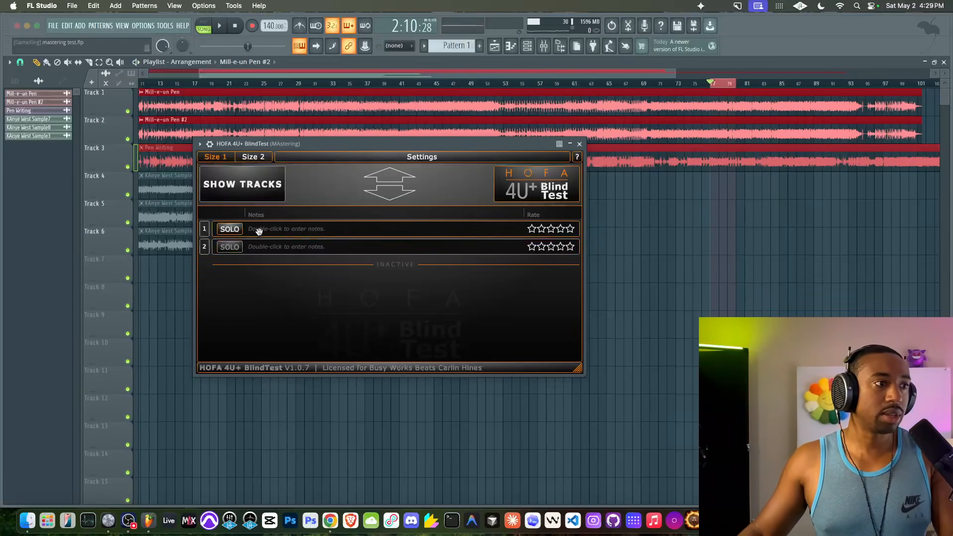
# - Enter the note "faster clamps down" for candidate 1 and "lookahead window" for candidate 2
pyautogui.doubleClick(275, 229)
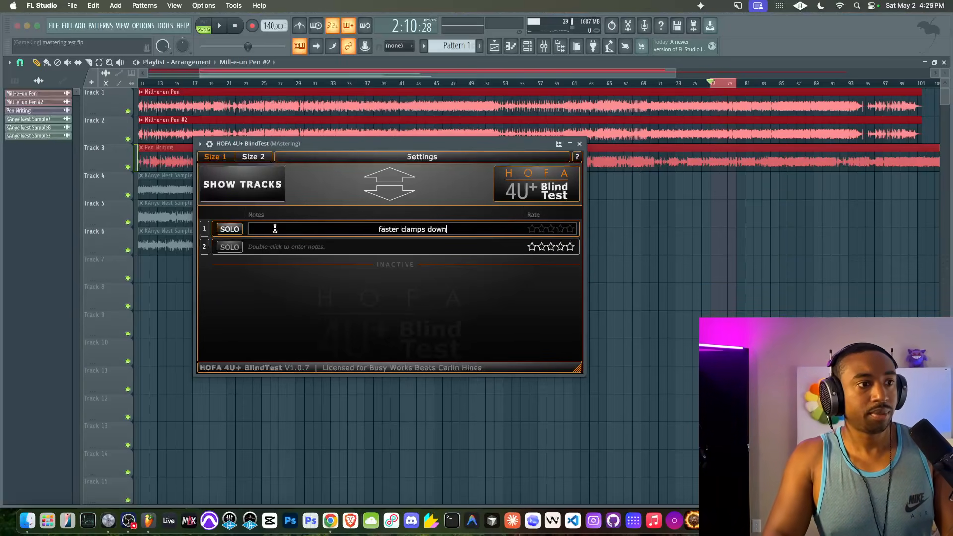
pyautogui.write('faster clamps down')
pyautogui.press('Return')
pyautogui.doubleClick(261, 246)
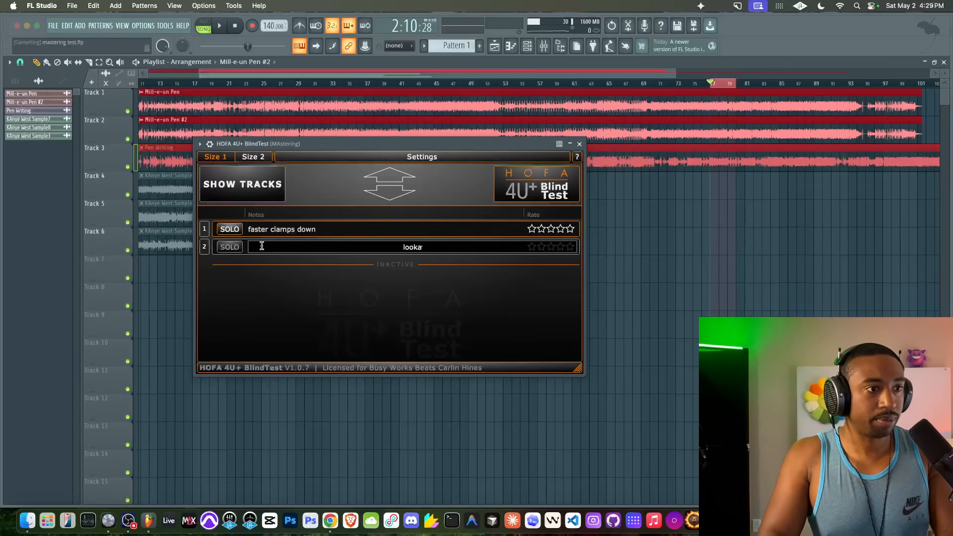
pyautogui.write('lookahead window')
pyautogui.press('Return')
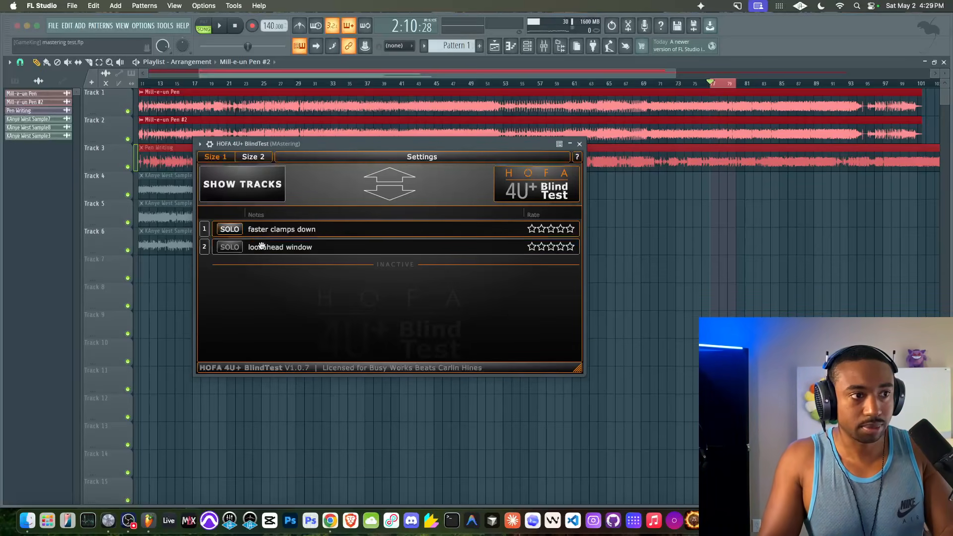
# - Replay the short loop and keep switching between the noted candidates, ending with candidate 2 soloed and playback stopped
pyautogui.press('space')
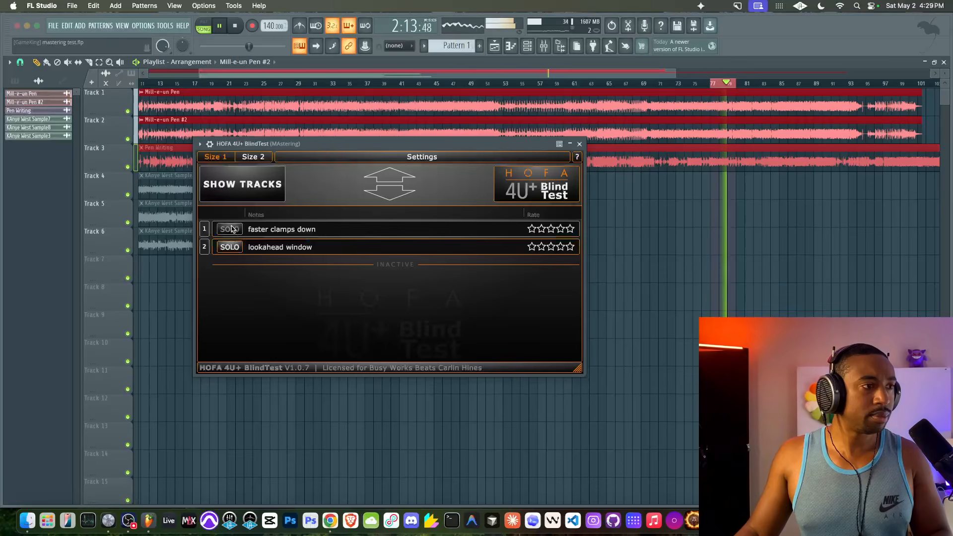
pyautogui.click(230, 229)
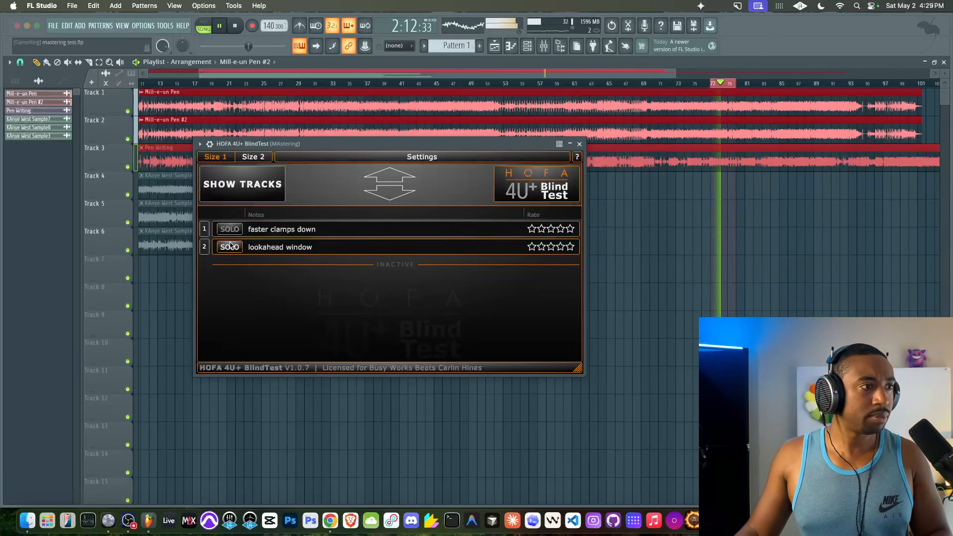
pyautogui.click(230, 229)
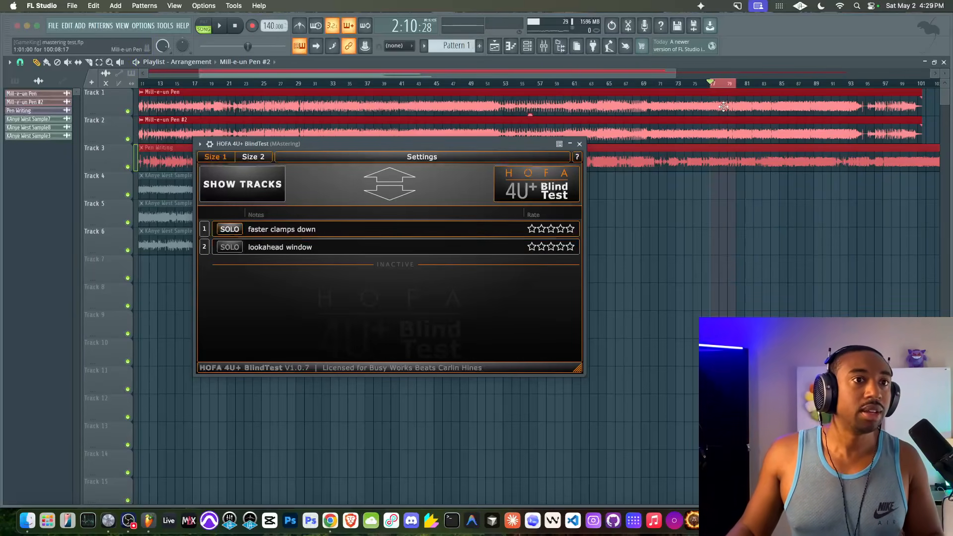
pyautogui.press('space')
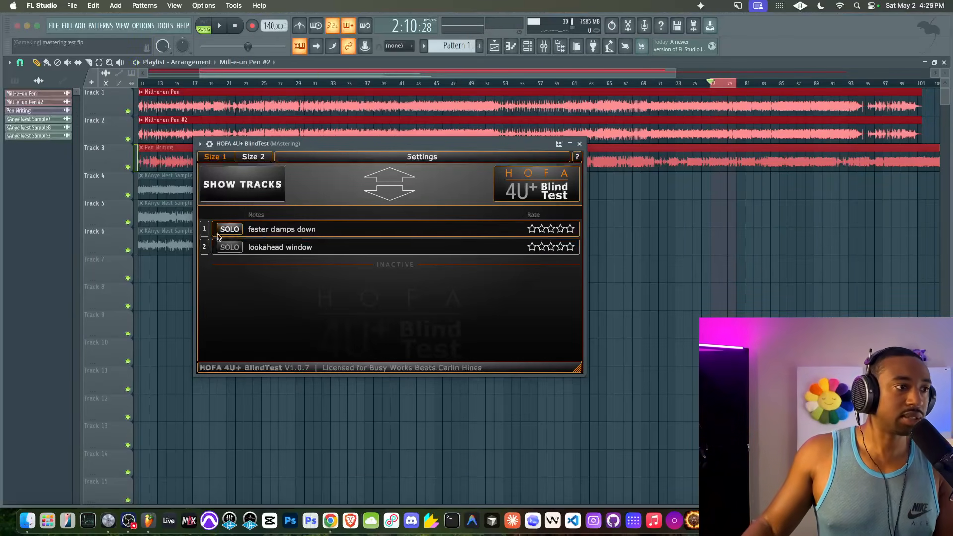
pyautogui.press('space')
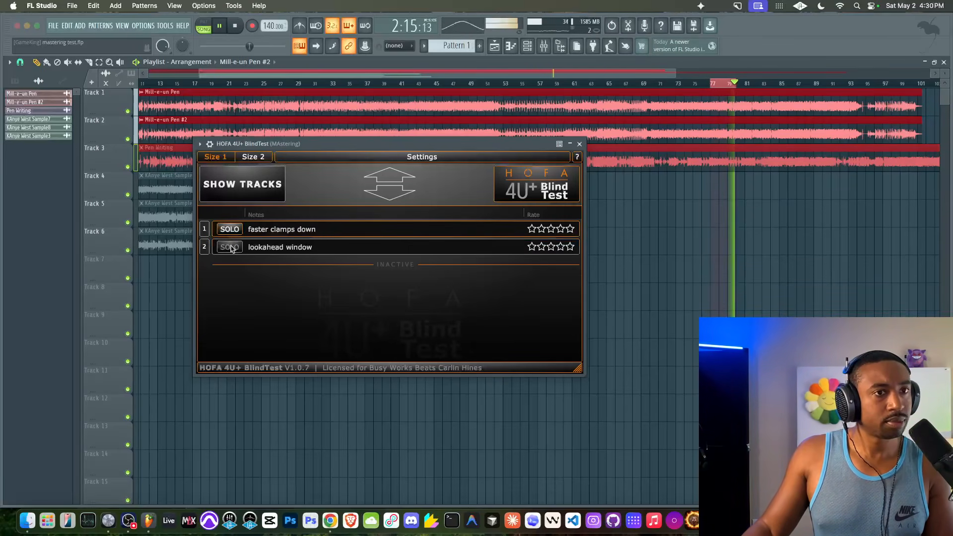
pyautogui.click(229, 248)
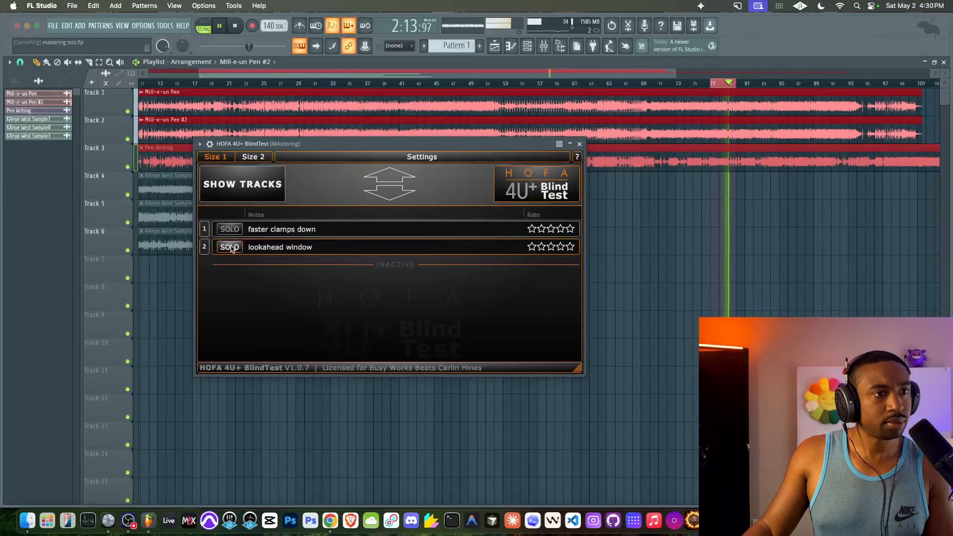
pyautogui.click(233, 229)
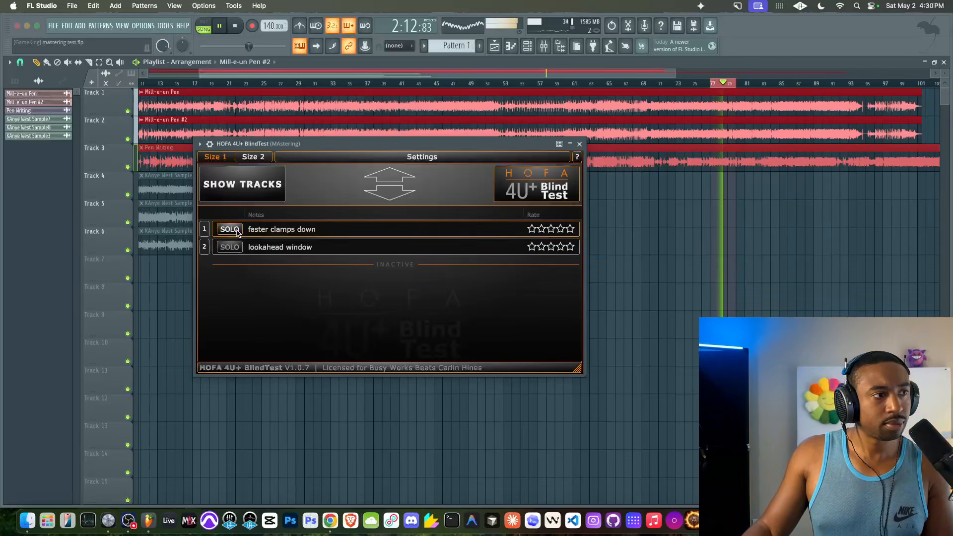
pyautogui.click(235, 248)
pyautogui.press('space')
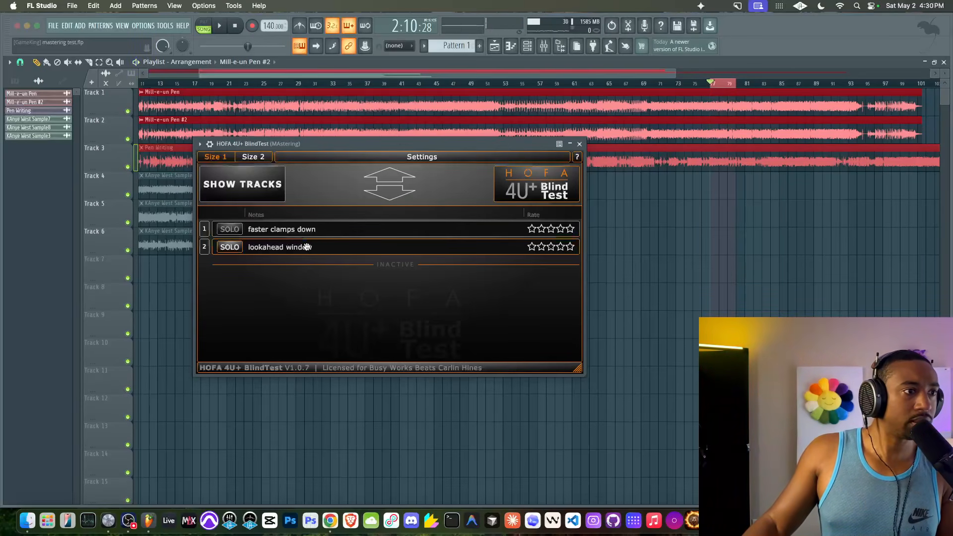
# - Extend candidate 2's note to read "lookahead window, bass transients"
pyautogui.doubleClick(306, 247)
pyautogui.click(452, 249)
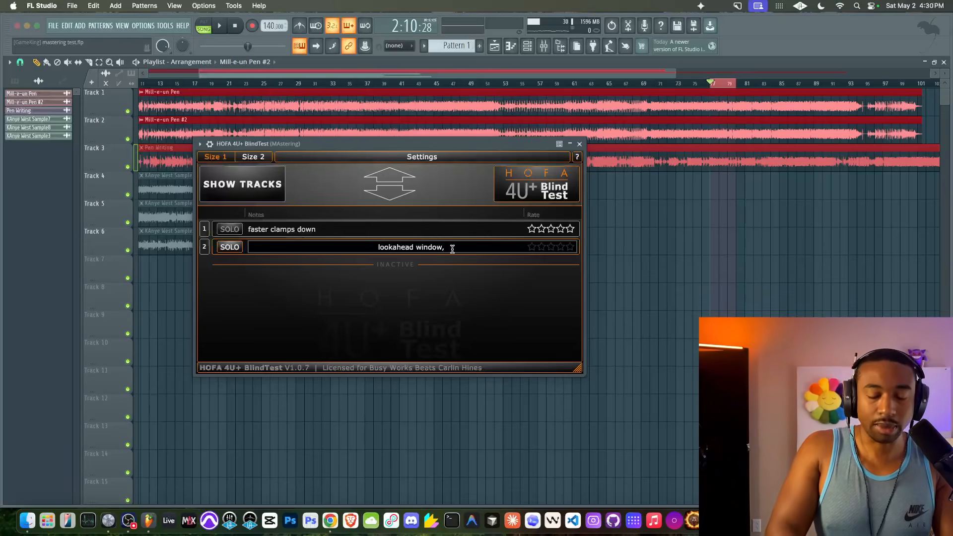
pyautogui.write(', bass tra')
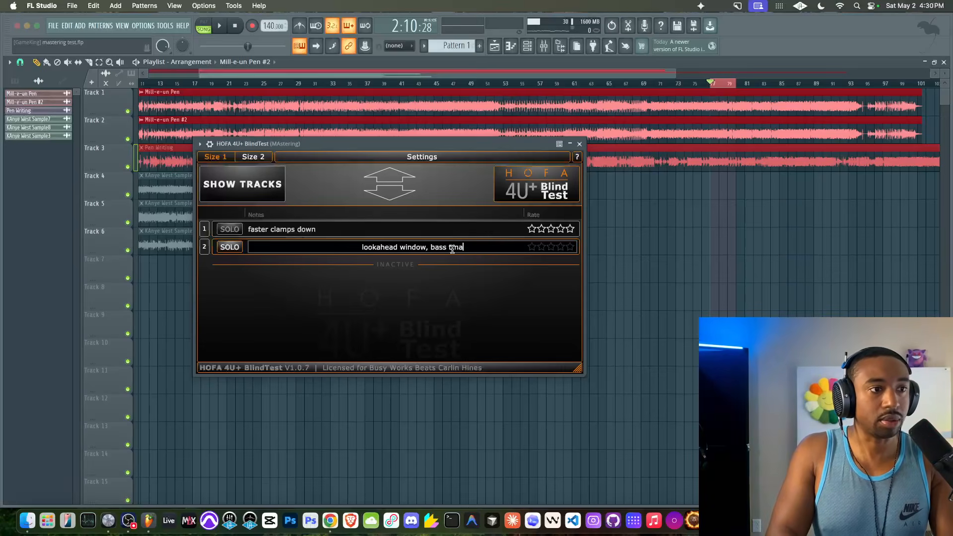
pyautogui.write('nsients')
pyautogui.press('Return')
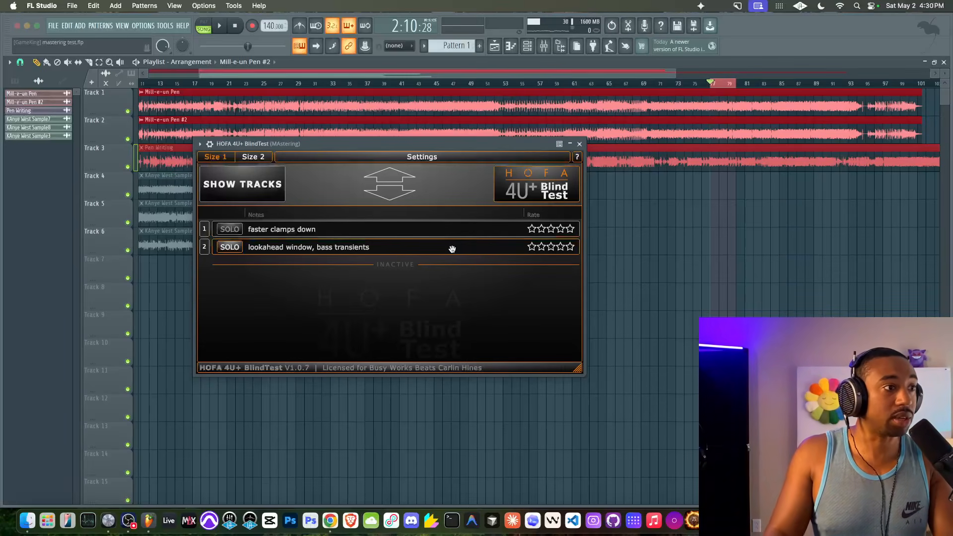
# - Reveal the track names behind both candidates, audition them over the loop, and stop with MAstering soloed
pyautogui.click(277, 190)
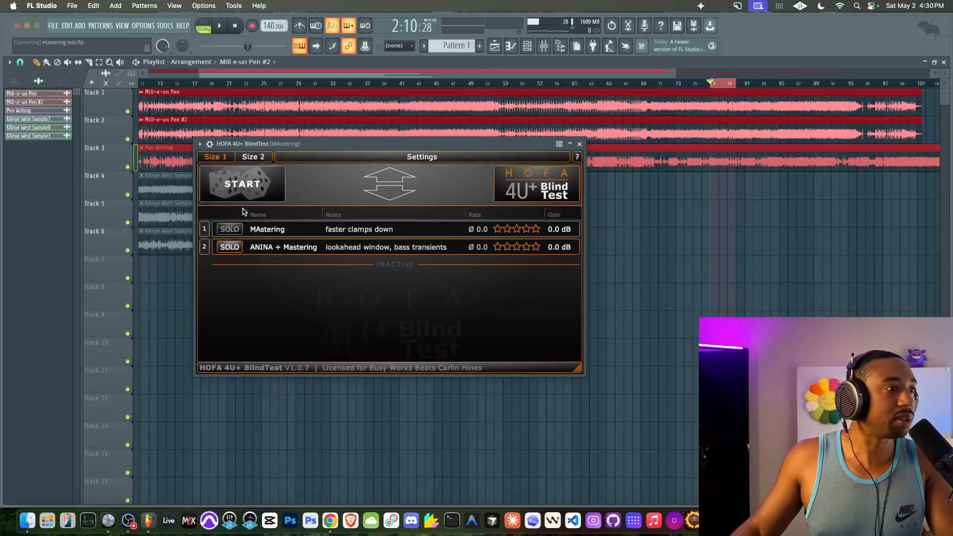
pyautogui.press('space')
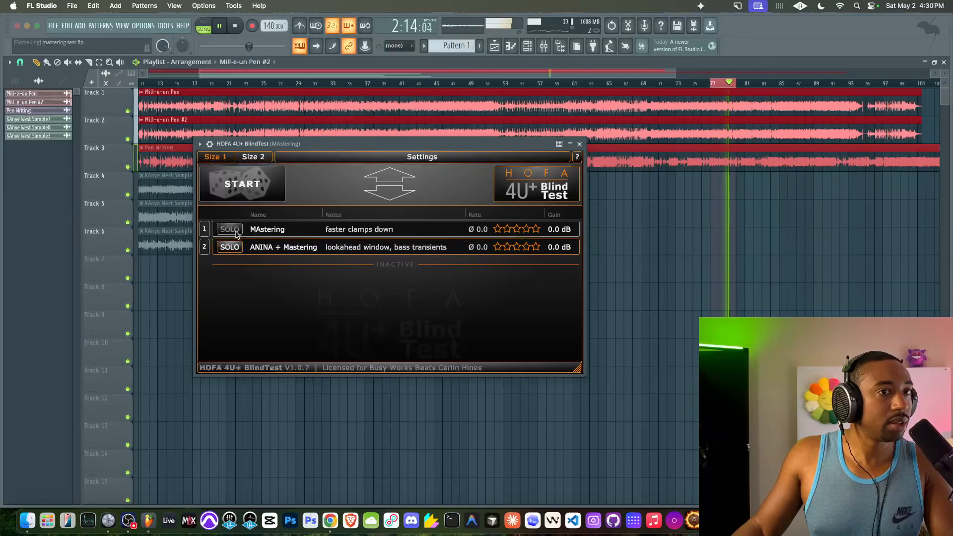
pyautogui.click(230, 230)
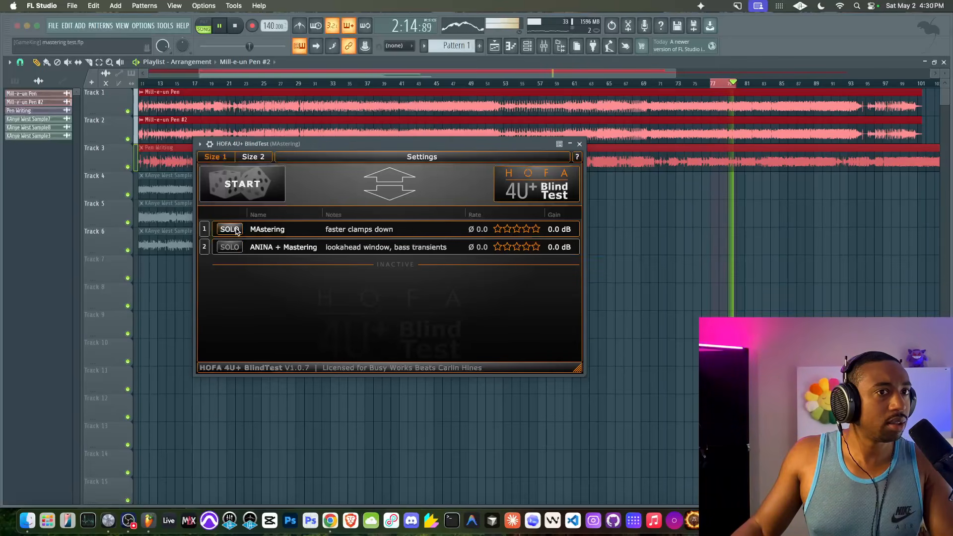
pyautogui.press('space')
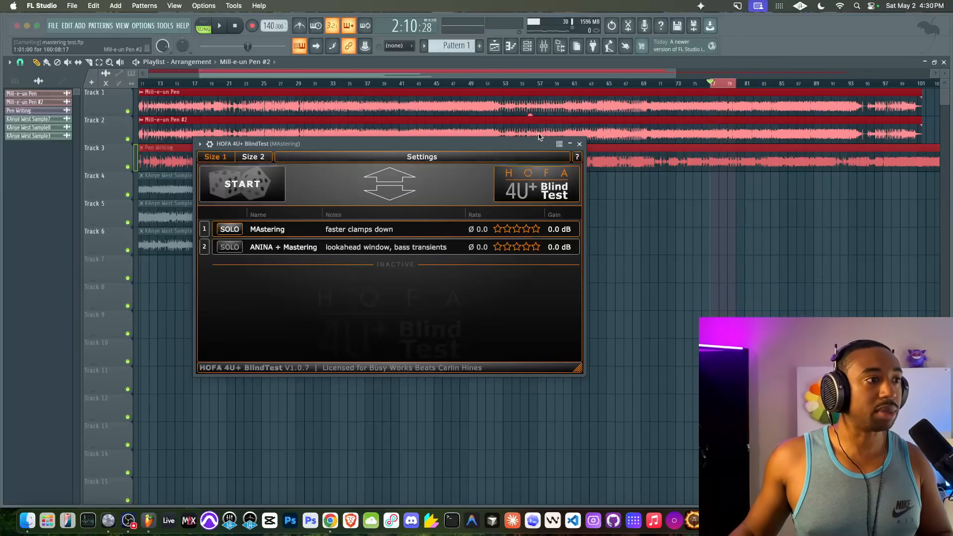
# - Close the blind test and look over the Busy Works Beats AI Mastering 4 settings on the MAstering channel
pyautogui.click(580, 144)
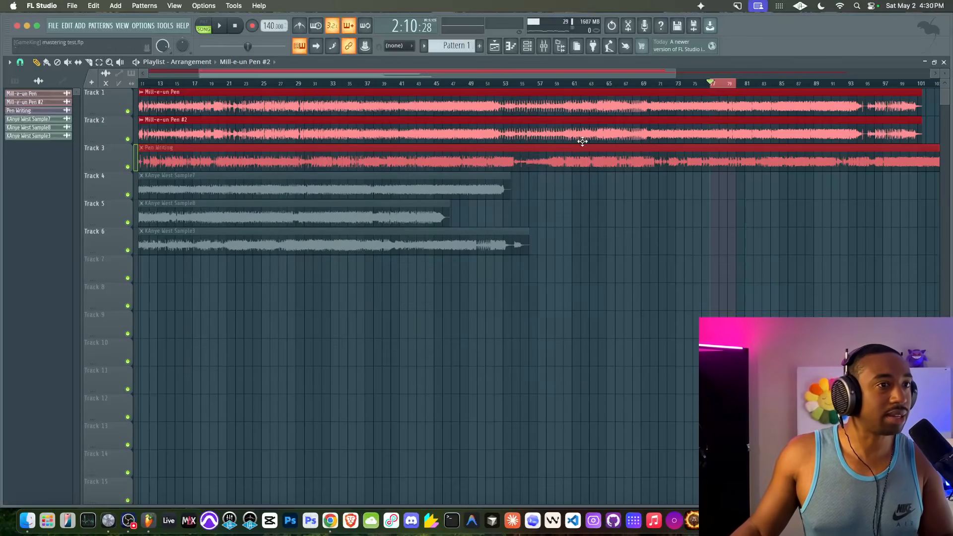
pyautogui.click(549, 51)
pyautogui.click(511, 158)
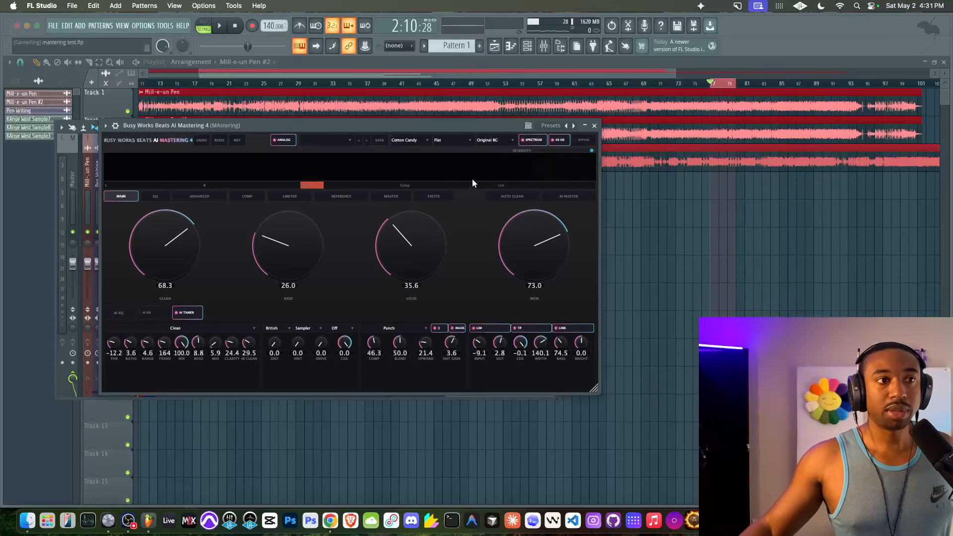
pyautogui.click(595, 126)
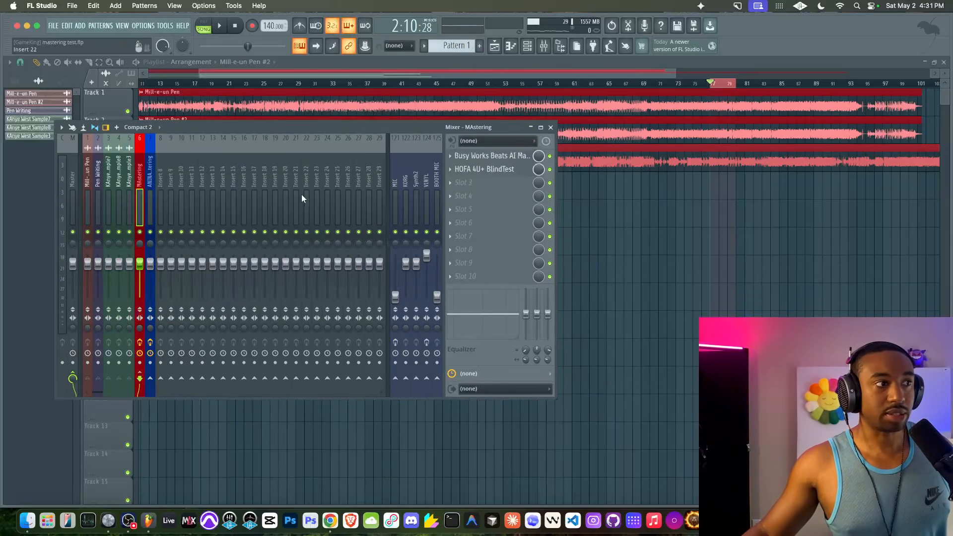
# - Open the ANINA plugin on the ANINA + Mastering mixer channel and move its window to a clearer spot
pyautogui.click(151, 197)
pyautogui.click(506, 155)
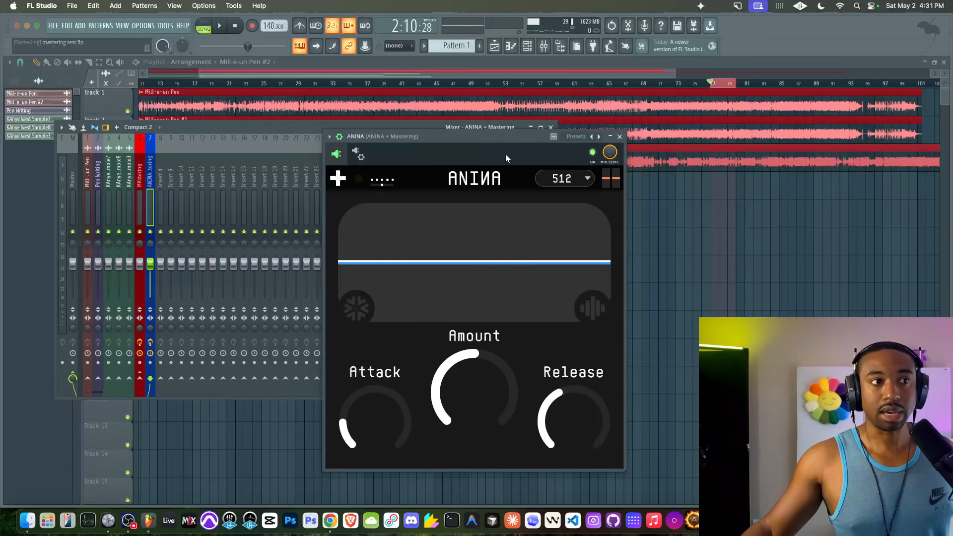
pyautogui.moveTo(499, 142); pyautogui.dragTo(452, 120)
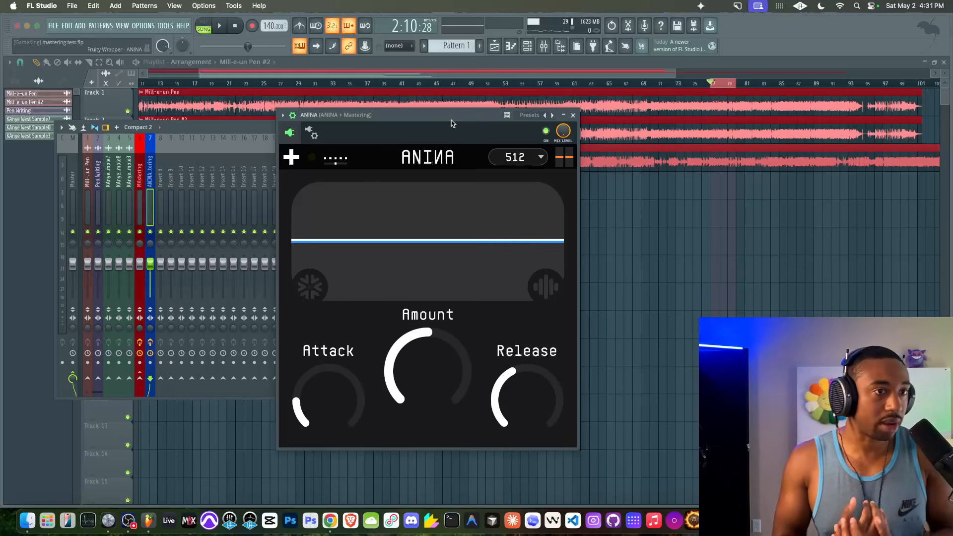
# - Mute the Mill-e-un Pen and Mill-e-un Pen #2 clips and unmute the Pen Writing clip in the playlist
pyautogui.rightClick(610, 223)
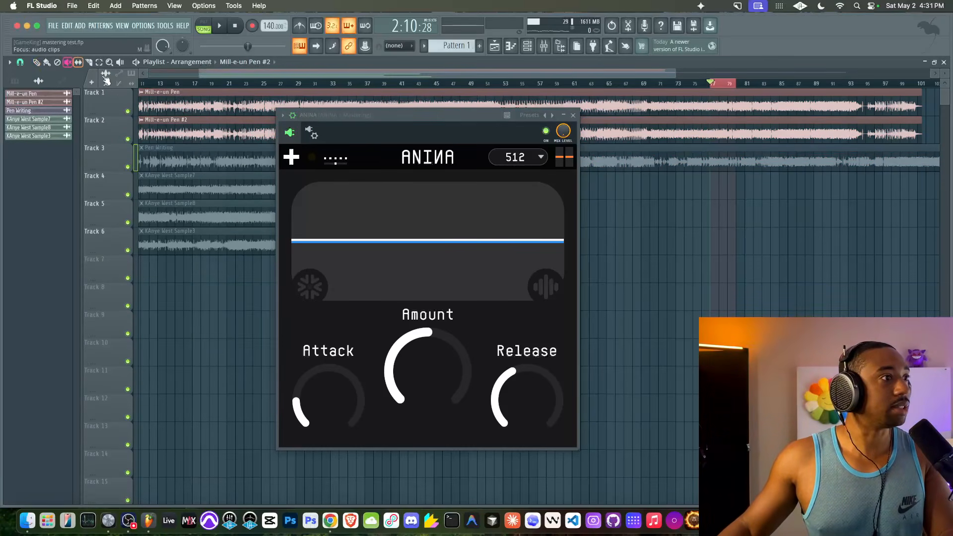
pyautogui.moveTo(168, 103); pyautogui.dragTo(173, 133)
pyautogui.click(175, 160)
# - Clear the playlist loop selection and set the playback position to bar 9 of the Pen Writing clip
pyautogui.scroll(5, 172, 74)
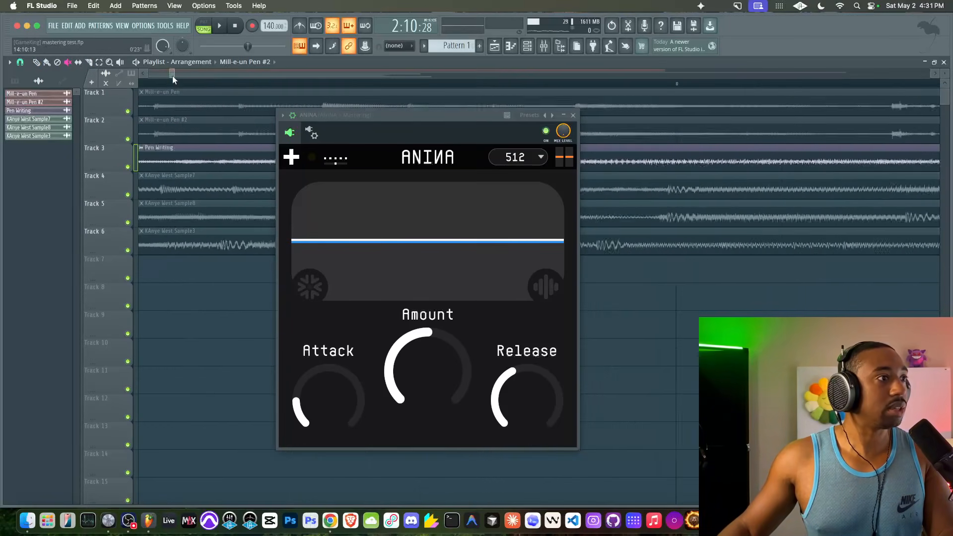
pyautogui.rightClick(181, 84)
pyautogui.scroll(-5, 181, 83)
pyautogui.scroll(-3, 180, 80)
pyautogui.click(180, 79)
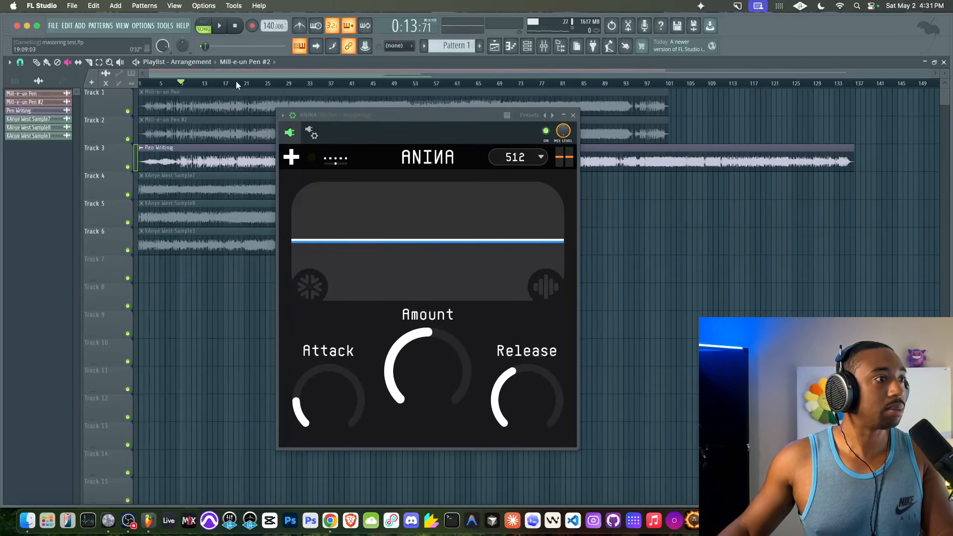
# - Open the mixer, inspect the ANINA overlay controls on the ANINA + Mastering channel, resume playback and close the plugin
pyautogui.click(544, 46)
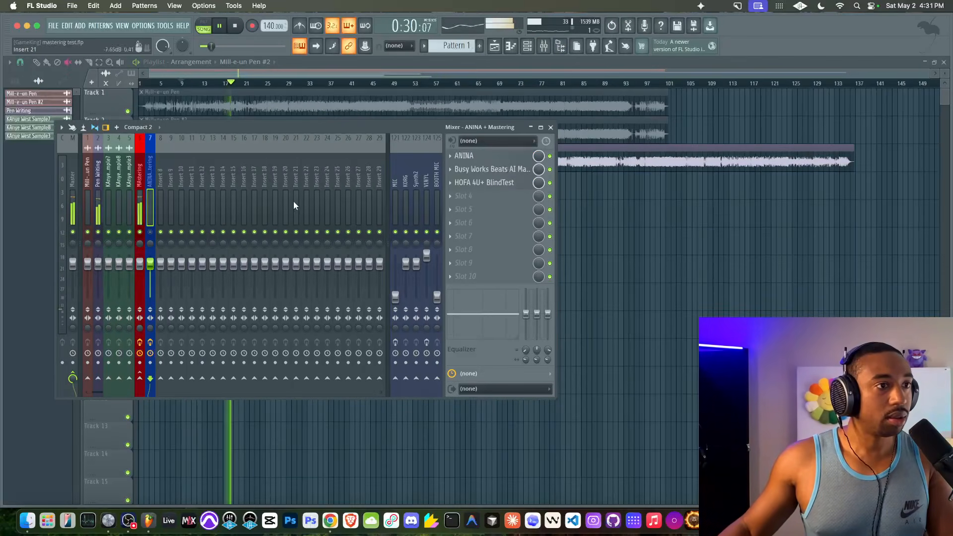
pyautogui.press('space')
pyautogui.click(499, 156)
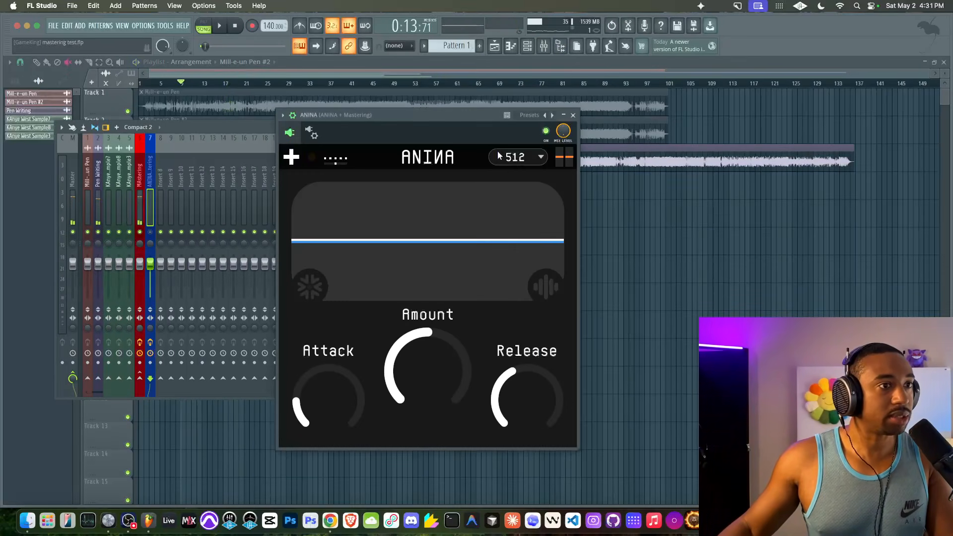
pyautogui.click(297, 159)
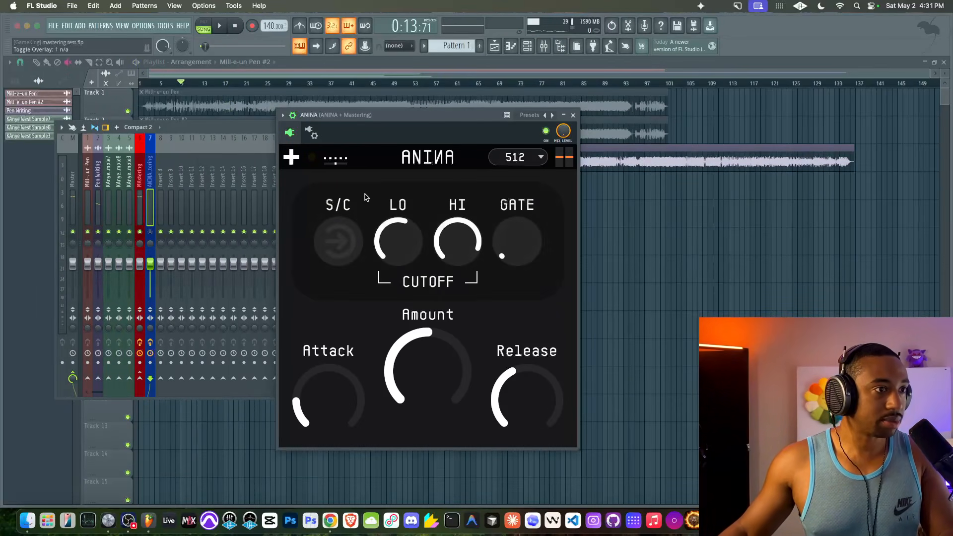
pyautogui.press('space')
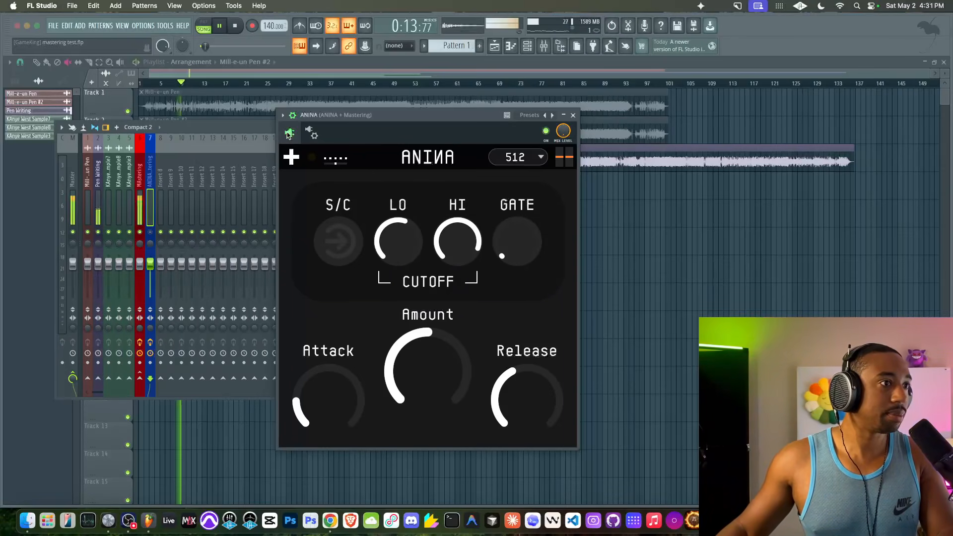
pyautogui.click(573, 116)
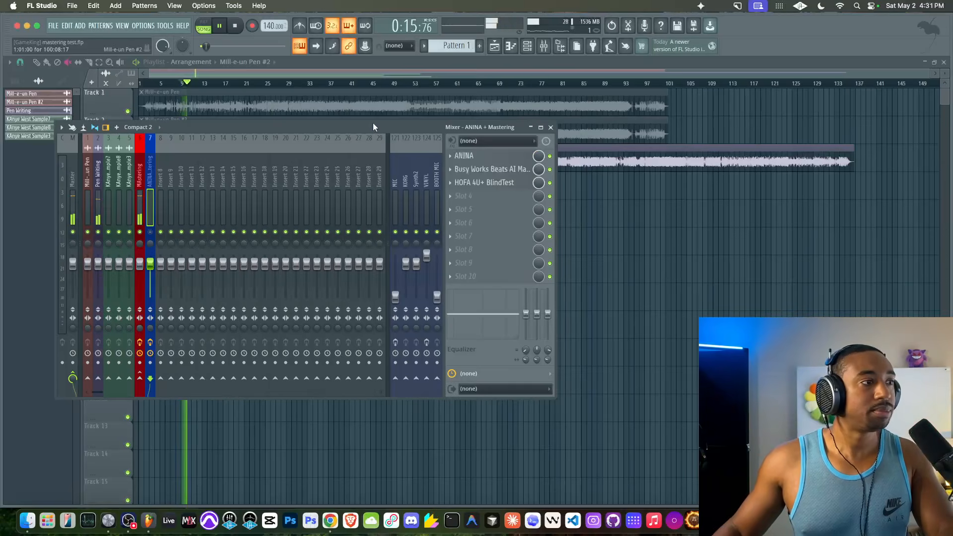
# - In Busy Works Beats AI Mastering 4 on the MAstering channel, lower Clean to 0.0 and turn off AI Tamer
pyautogui.click(141, 193)
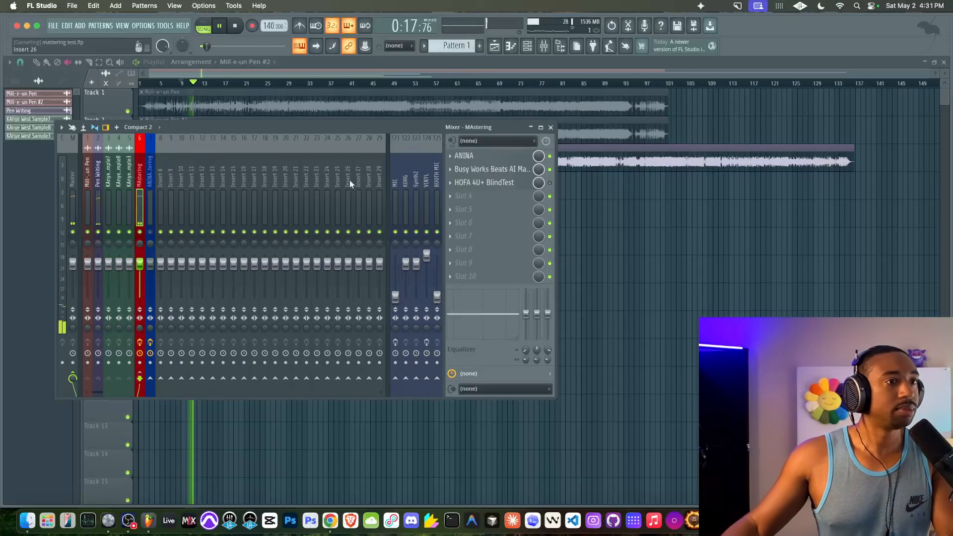
pyautogui.click(490, 169)
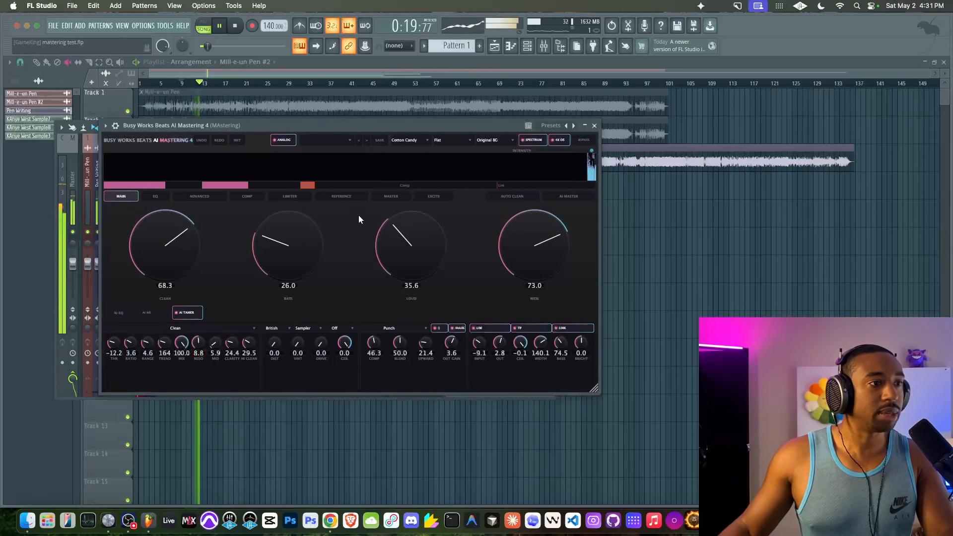
pyautogui.moveTo(175, 257); pyautogui.dragTo(143, 321)
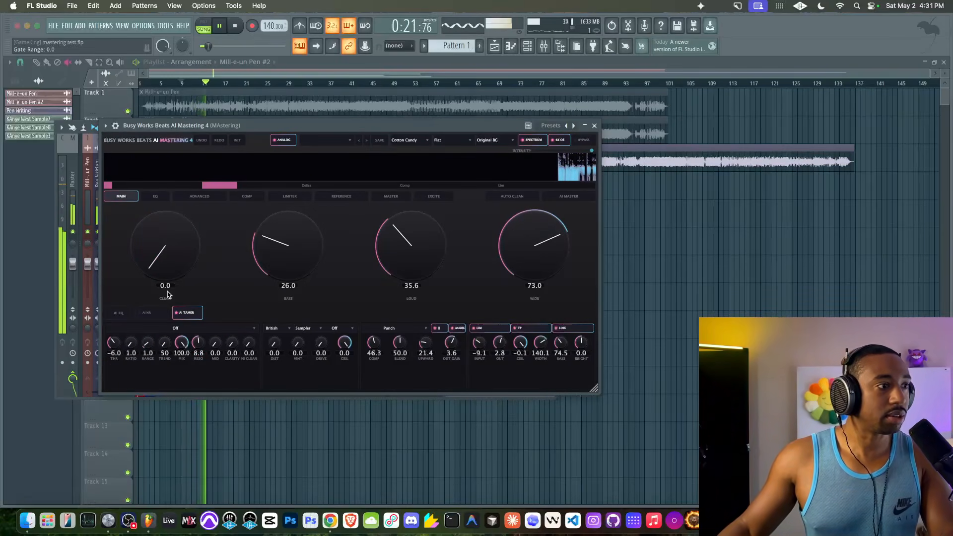
pyautogui.click(188, 311)
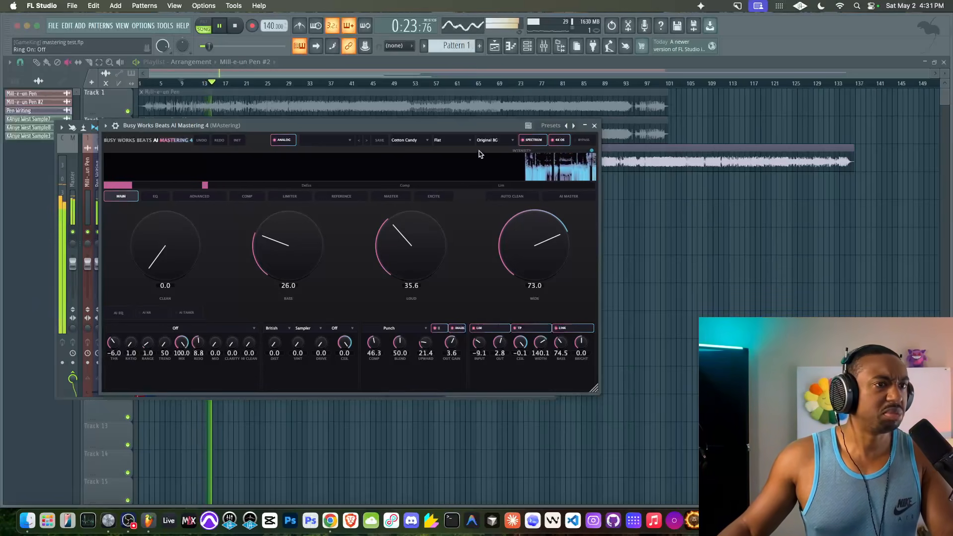
# - Compare the Pen Writing playback with AI Mastering 4 bypassed and active, moving its window lower and closing it once done
pyautogui.click(586, 149)
pyautogui.moveTo(484, 125); pyautogui.dragTo(491, 177)
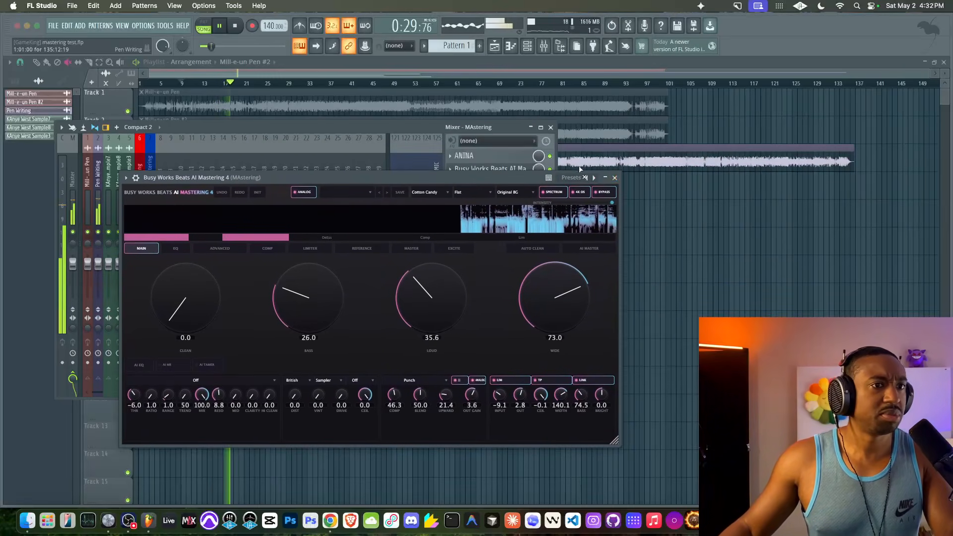
pyautogui.click(605, 192)
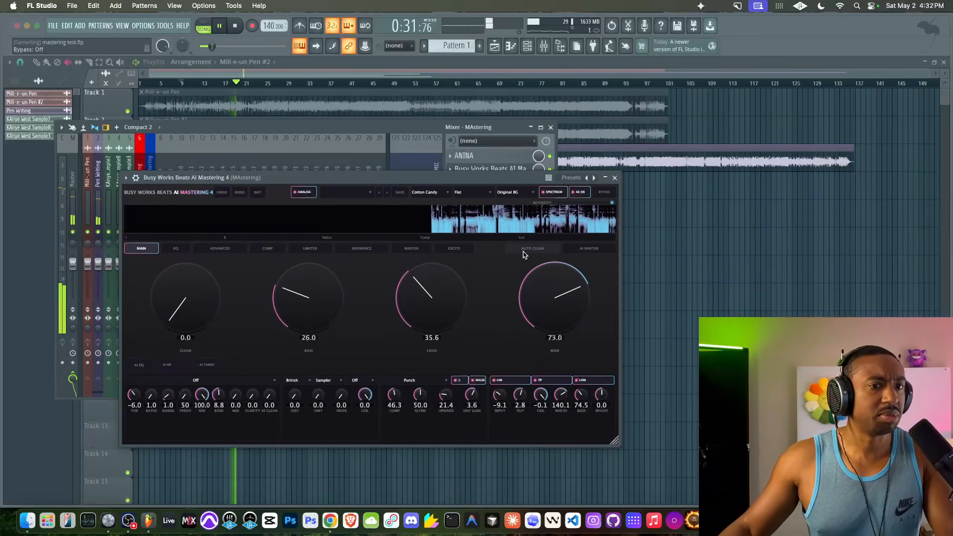
pyautogui.click(615, 177)
# - Open ANINA on the MAstering channel, compare the track with the effect off and on, and close the plugin and mixer
pyautogui.click(507, 156)
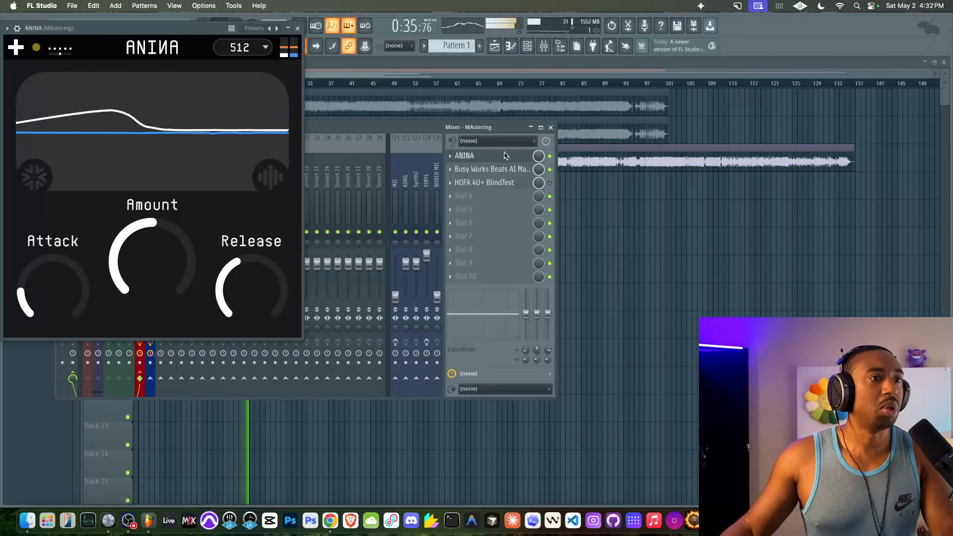
pyautogui.click(17, 28)
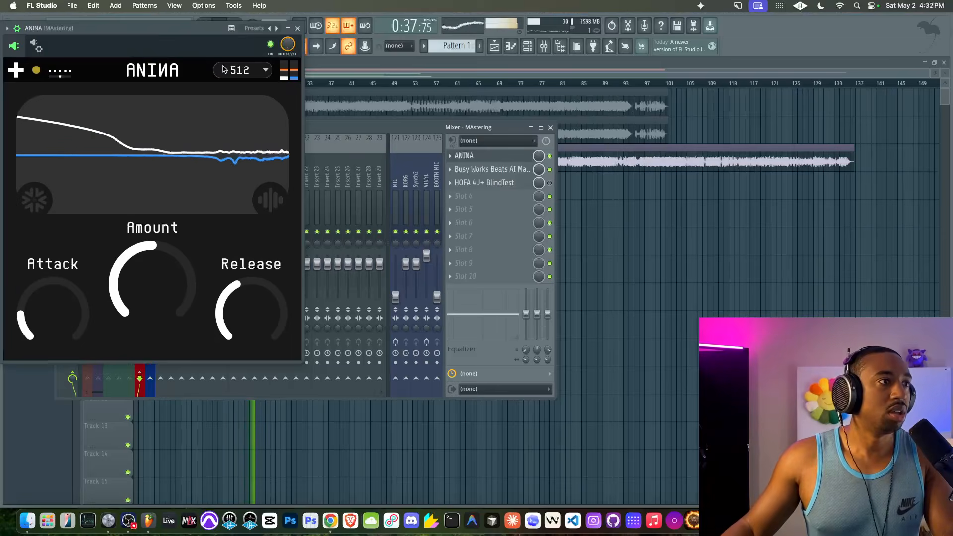
pyautogui.moveTo(210, 27); pyautogui.dragTo(276, 53)
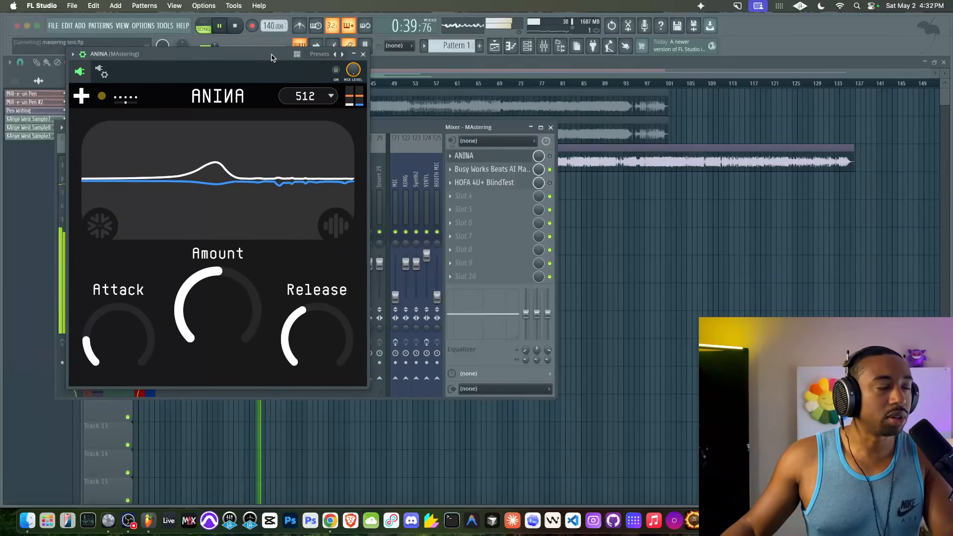
pyautogui.click(337, 71)
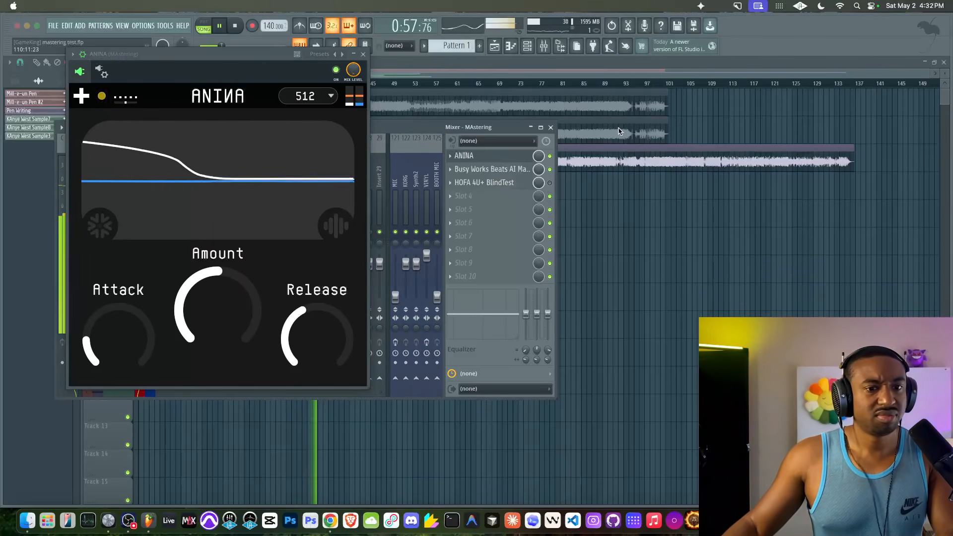
pyautogui.click(336, 70)
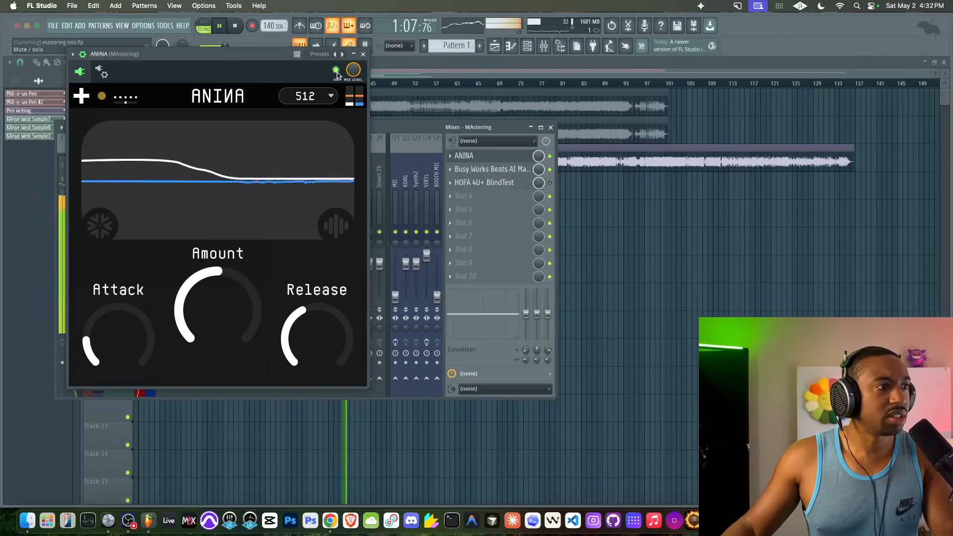
pyautogui.click(363, 53)
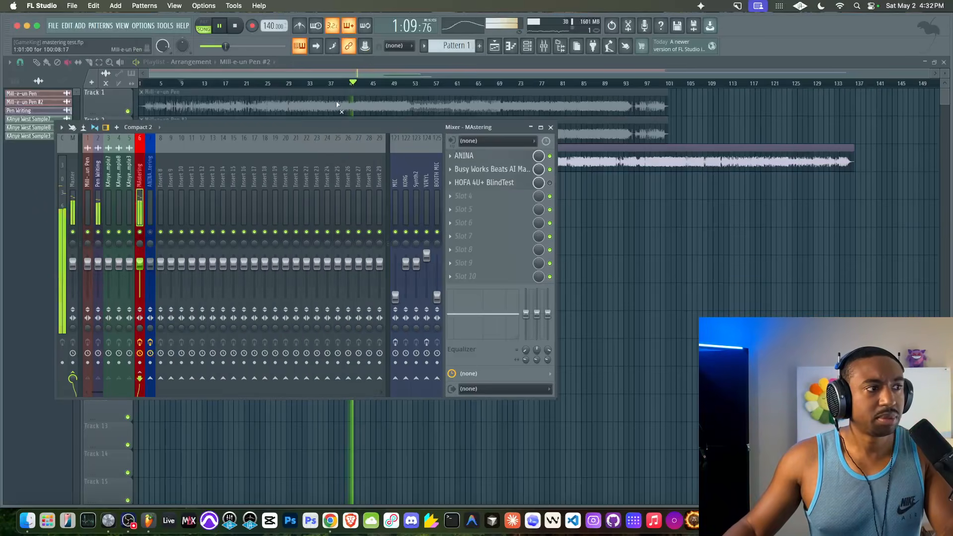
pyautogui.click(550, 127)
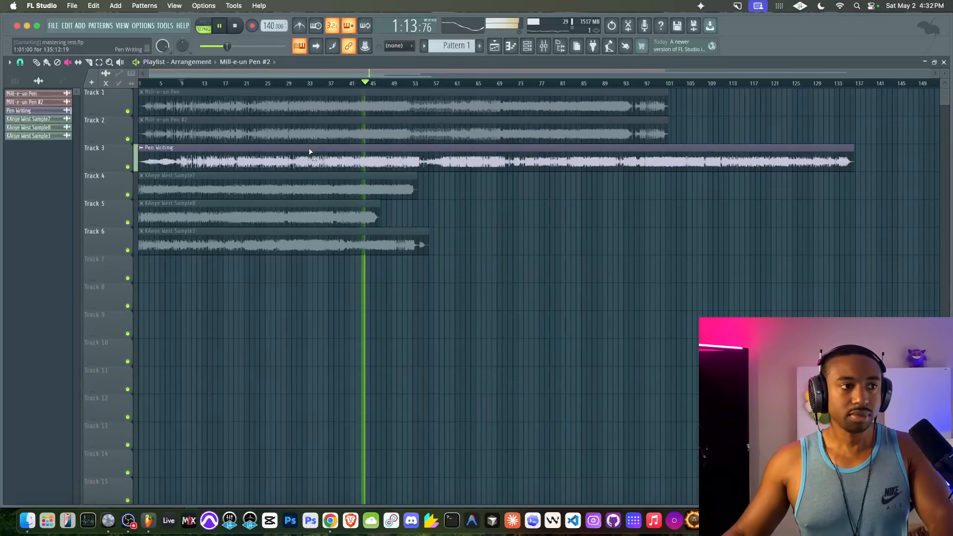
# - Stop playback and switch the active playlist clip from Pen Writing to KAnye West Sample7
pyautogui.press('space')
pyautogui.click(218, 187)
pyautogui.scroll(-1, 197, 137)
pyautogui.scroll(1, 199, 130)
pyautogui.hscroll(1, 278, 87)
# - Set a playlist loop selection from bar 1 to about bar 52 and play KAnye West Sample7
pyautogui.moveTo(291, 84); pyautogui.dragTo(339, 87)
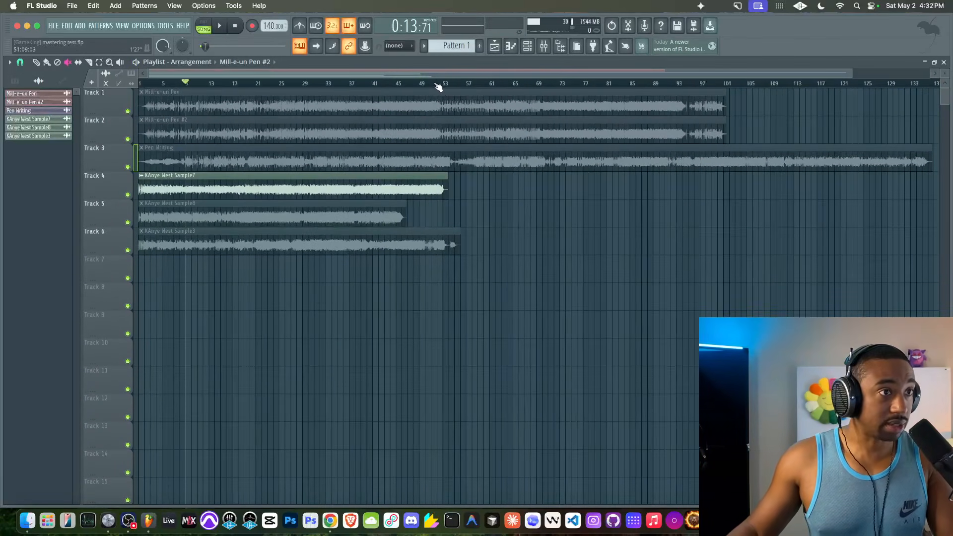
pyautogui.moveTo(439, 89); pyautogui.dragTo(67, 90)
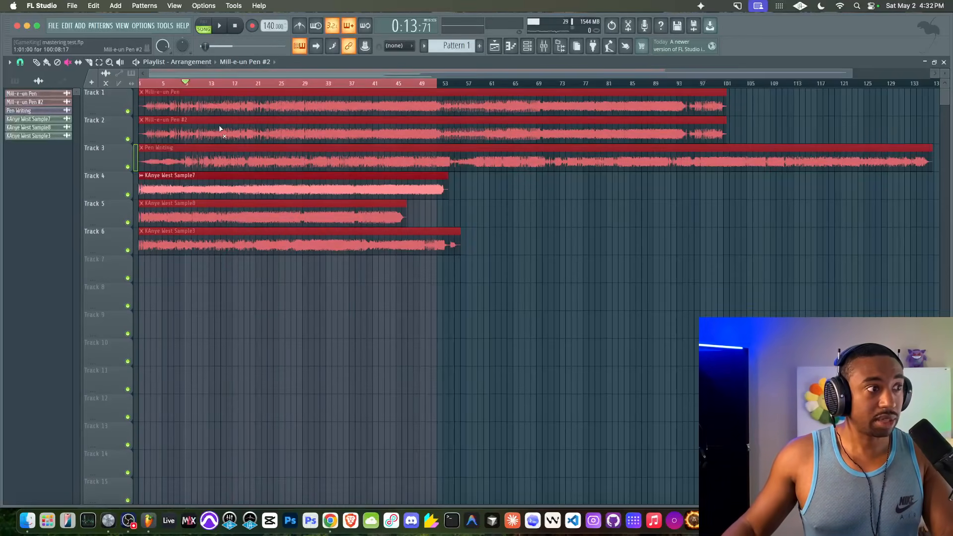
pyautogui.scroll(5, 219, 129)
pyautogui.click(195, 289)
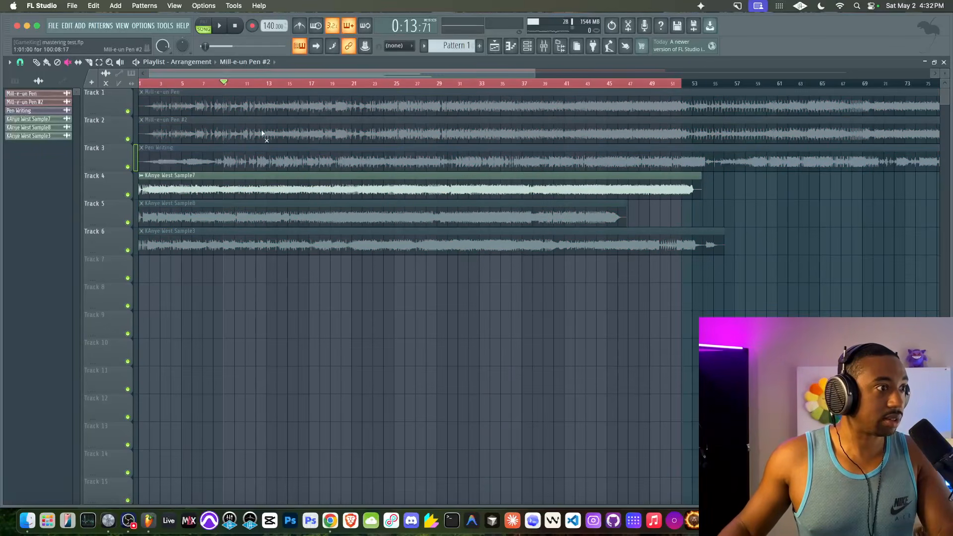
pyautogui.press('space')
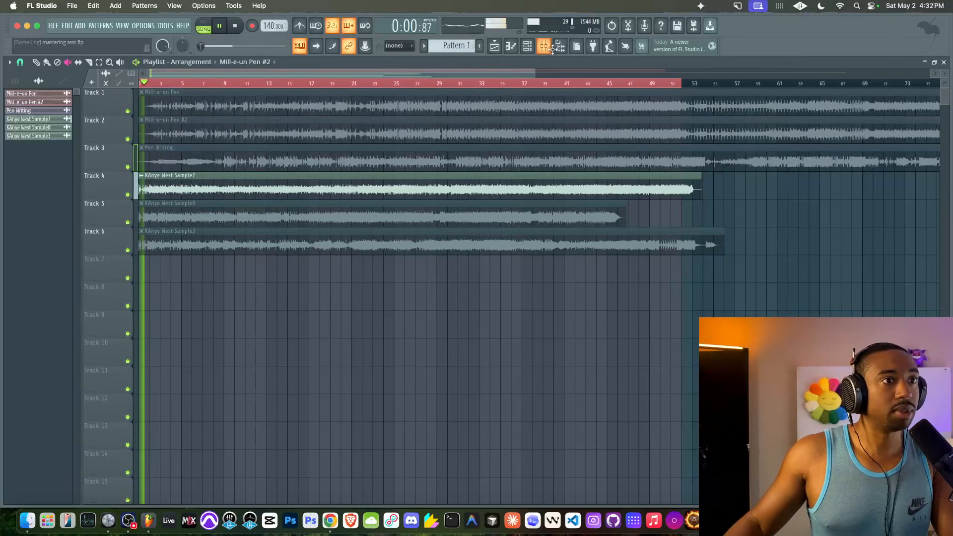
# - Open AI Mastering 4 on the MAstering channel, raise Bass to 82.0 and move its window to a clearer spot
pyautogui.click(546, 49)
pyautogui.click(469, 155)
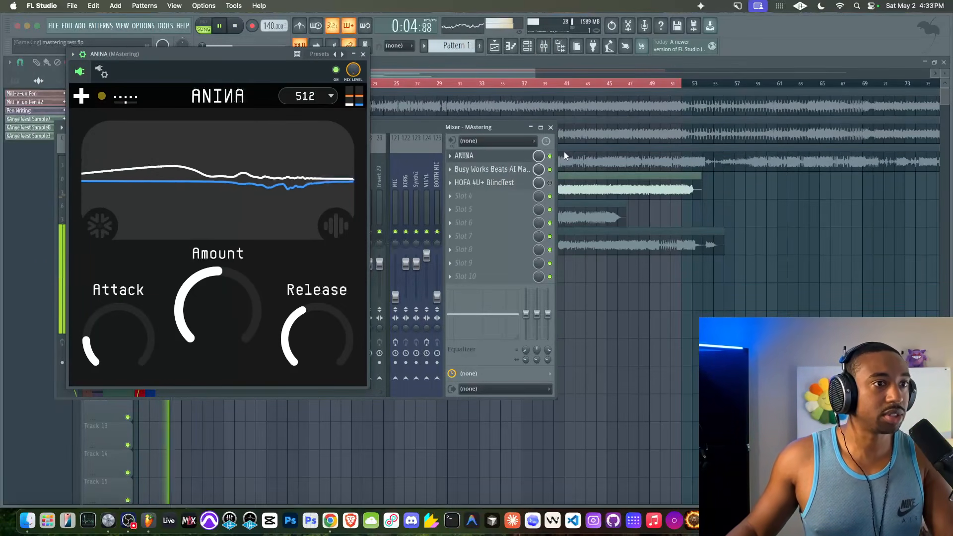
pyautogui.click(491, 169)
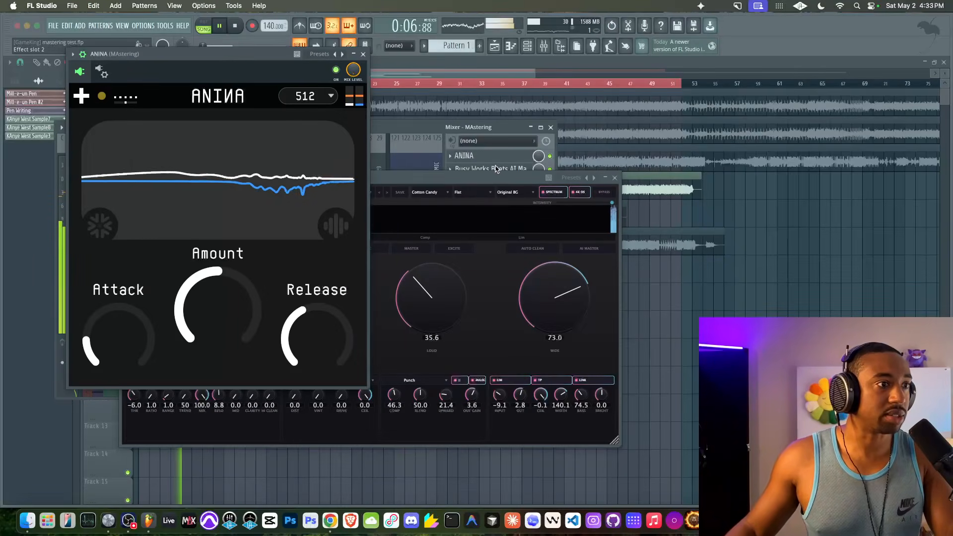
pyautogui.click(363, 54)
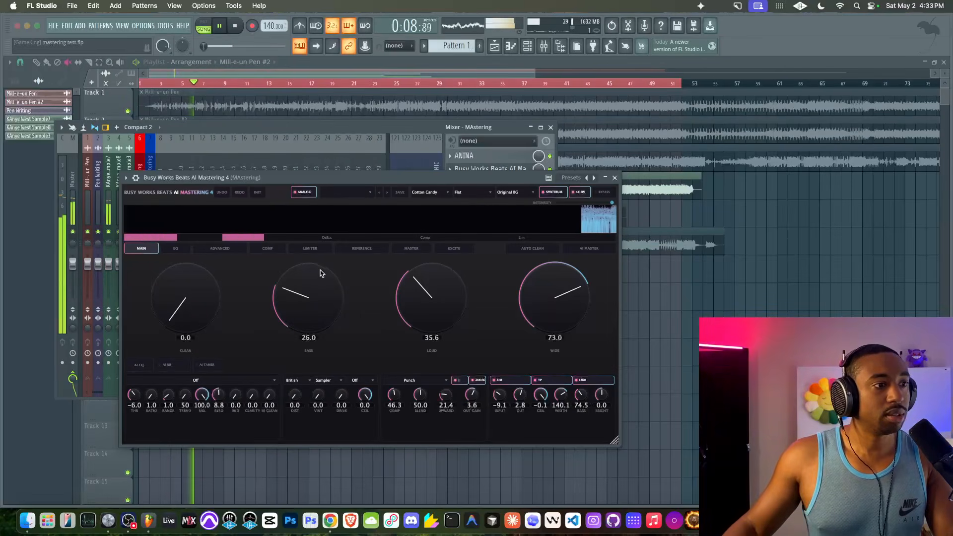
pyautogui.moveTo(304, 292); pyautogui.dragTo(314, 241)
pyautogui.moveTo(328, 178); pyautogui.dragTo(271, 118)
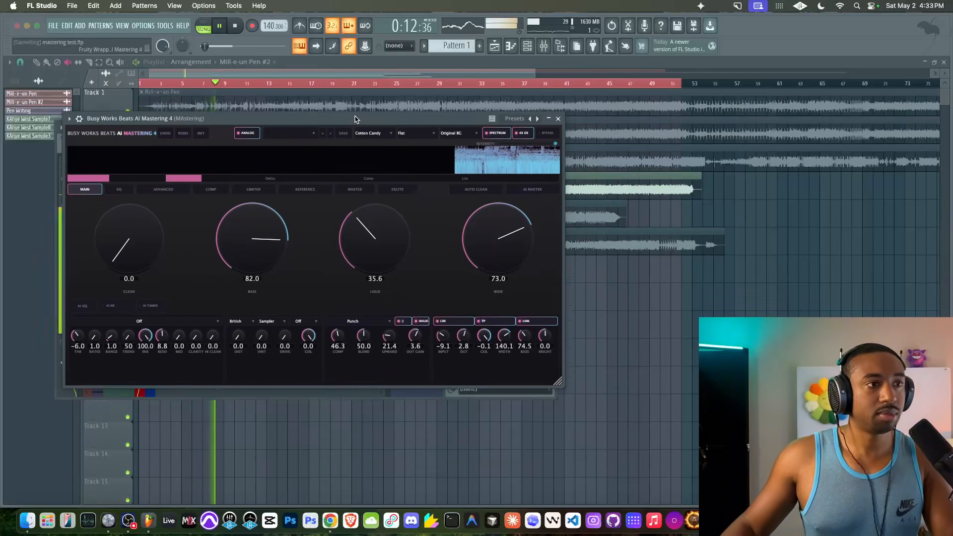
# - Compare KAnye West Sample7 with AI Mastering 4 bypassed and active, and look over its Comp and Main settings
pyautogui.click(548, 132)
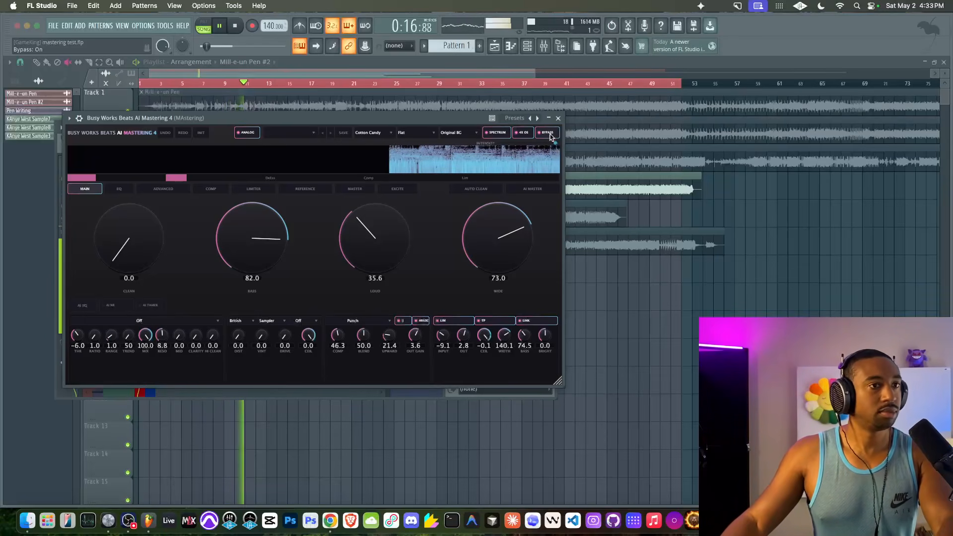
pyautogui.click(548, 133)
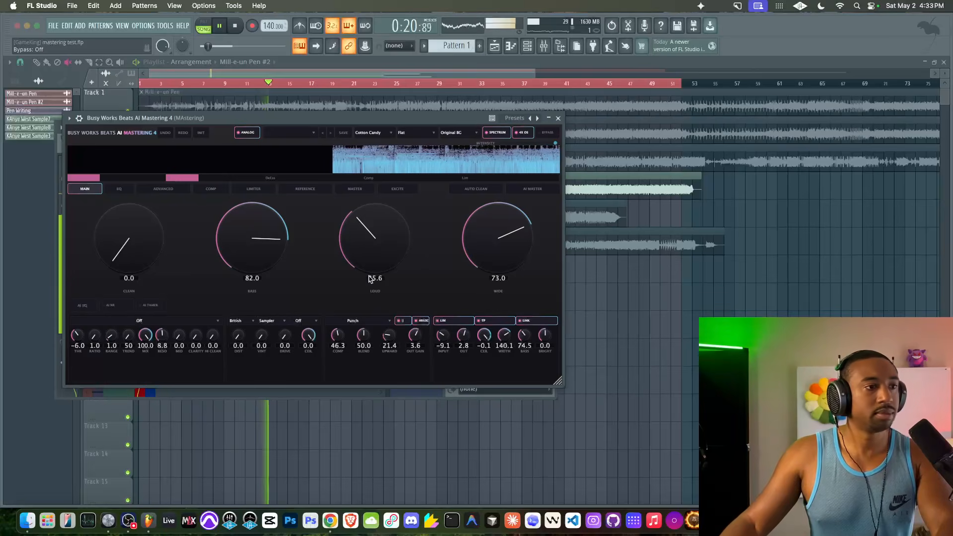
pyautogui.click(211, 189)
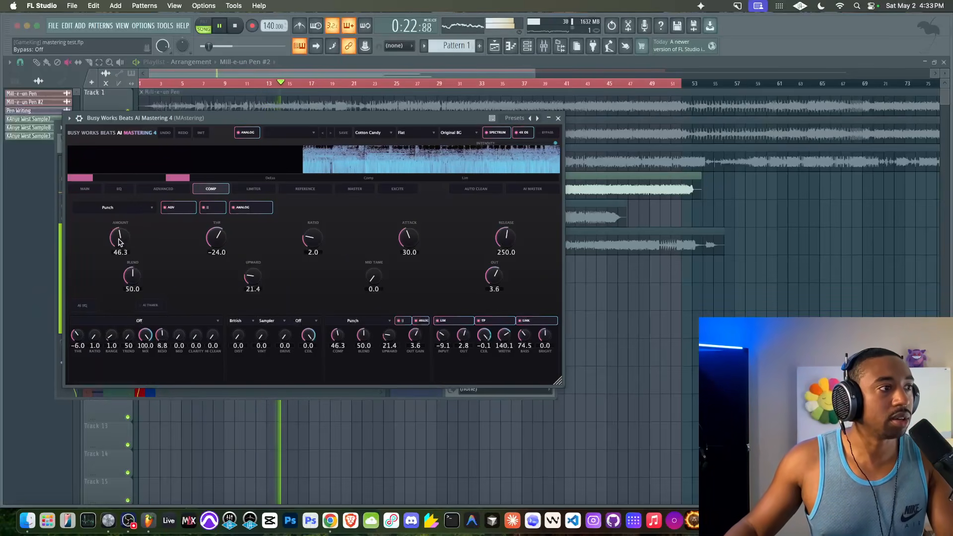
pyautogui.click(91, 189)
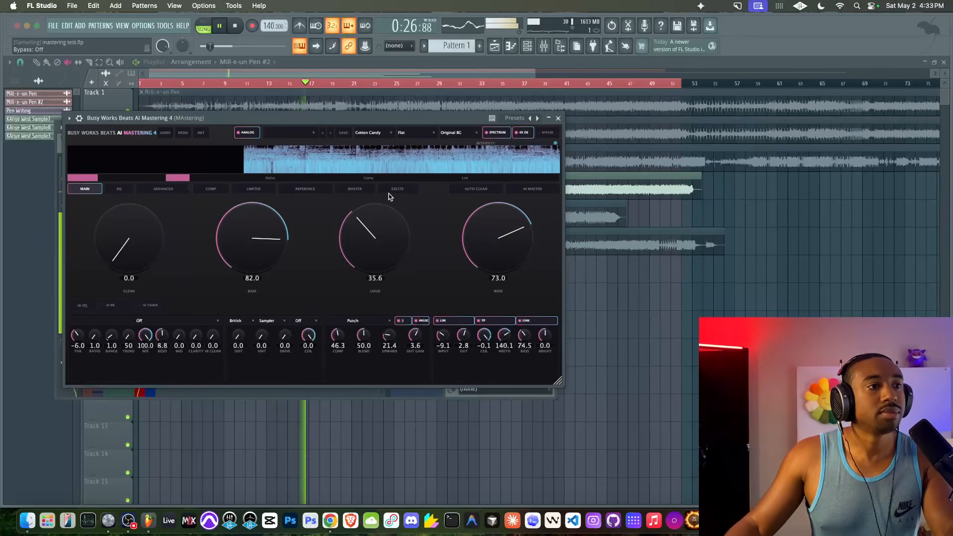
pyautogui.click(559, 118)
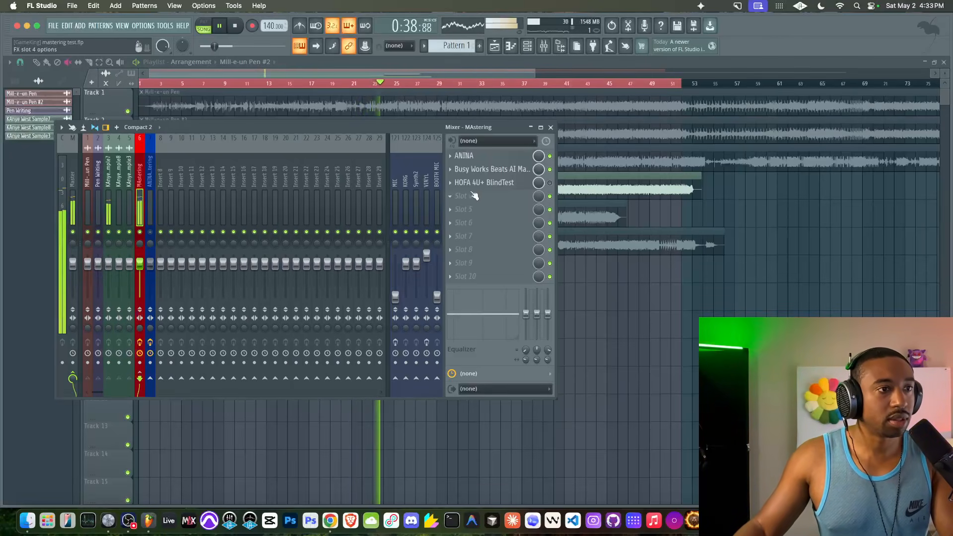
pyautogui.click(490, 170)
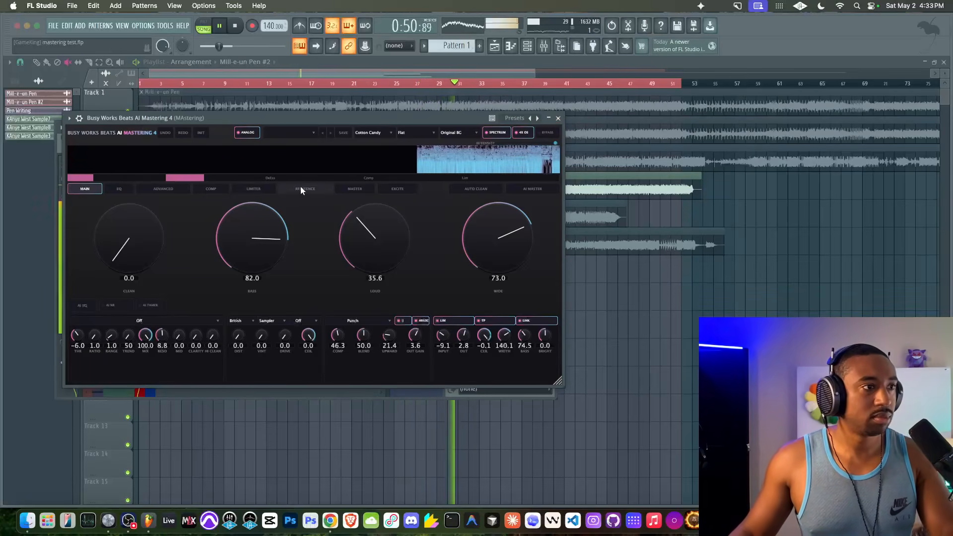
pyautogui.click(559, 118)
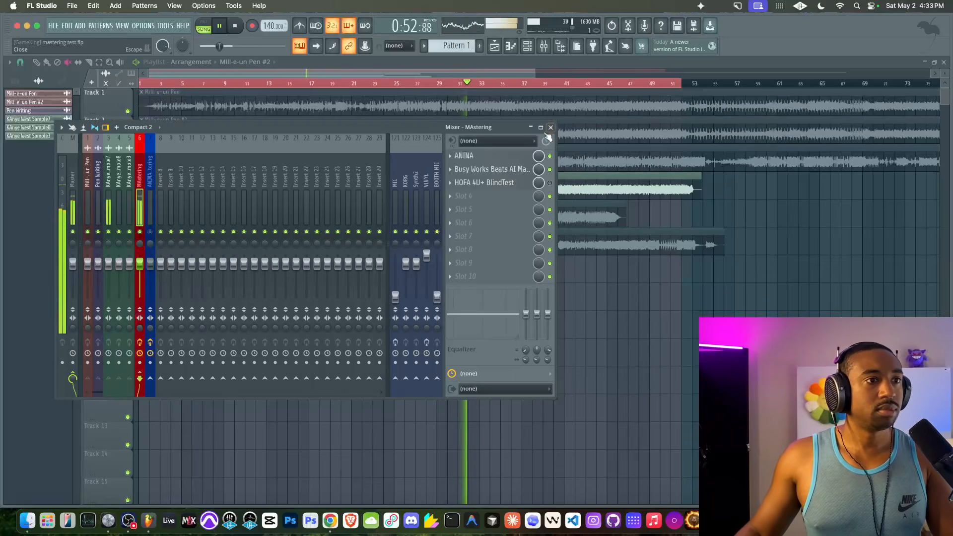
# - Stop playback, move the mixer below the clips, loop about bars 28 to 33 of the playlist and start playing
pyautogui.press('space')
pyautogui.moveTo(452, 125); pyautogui.dragTo(427, 268)
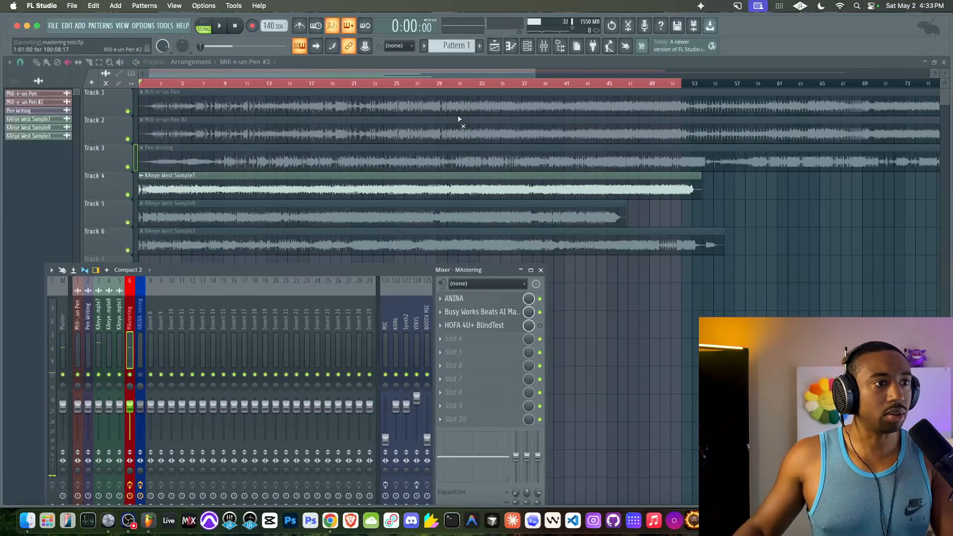
pyautogui.moveTo(436, 84); pyautogui.dragTo(479, 84)
pyautogui.press('space')
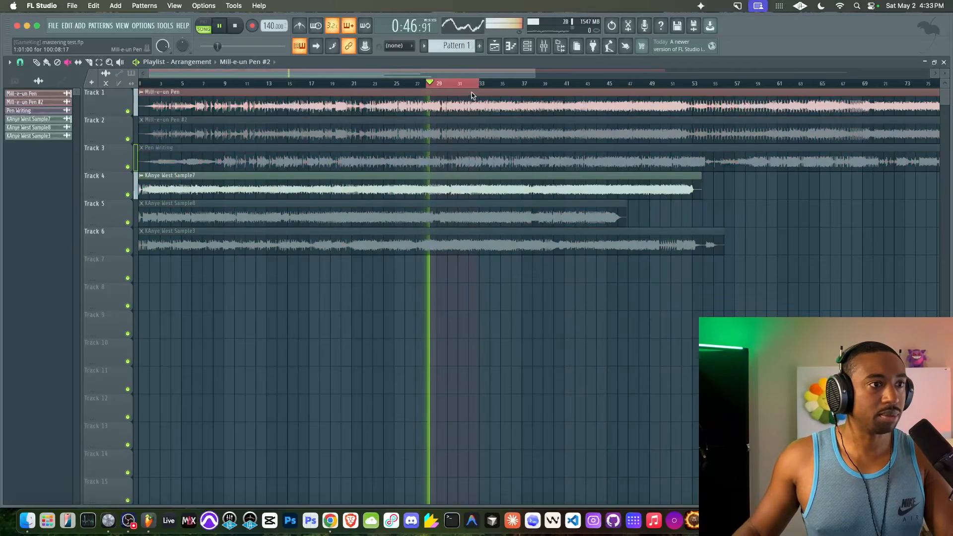
# - Mute the Mill-e-un Pen clip on Track 1 and play KAnye West Sample7 alone through the looped section
pyautogui.click(455, 105)
pyautogui.press('space')
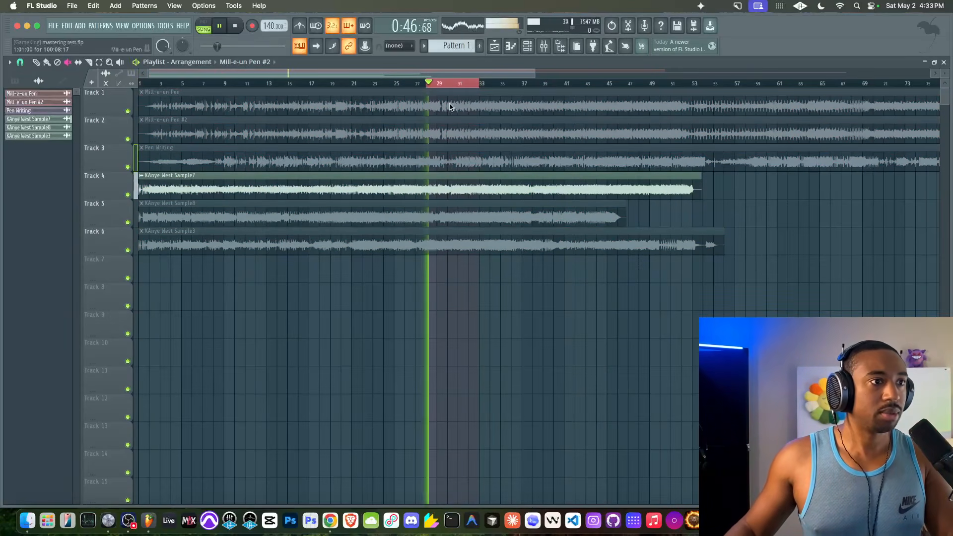
pyautogui.hscroll(2, 441, 139)
pyautogui.hscroll(1, 439, 139)
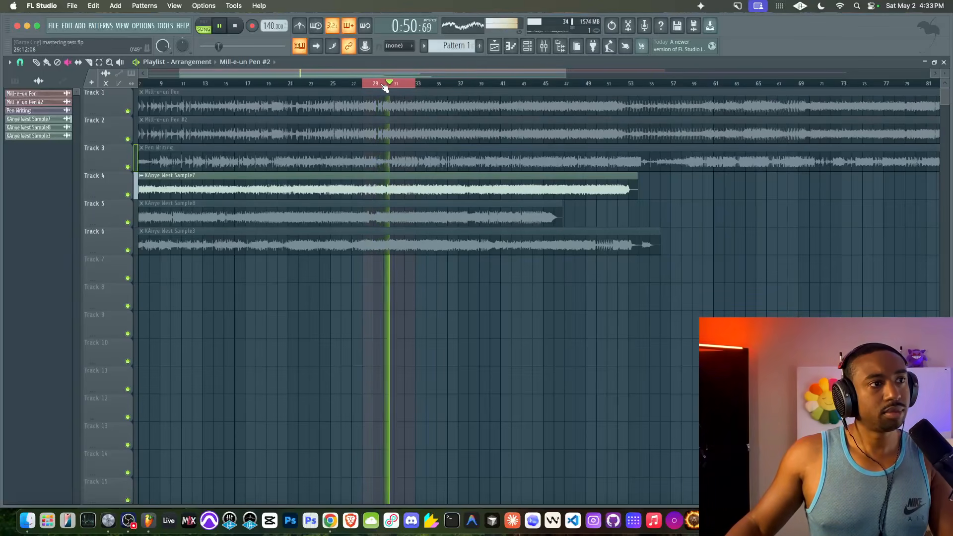
# - Stop playback, shift the playlist loop selection to about bars 29 to 34 and restart playback
pyautogui.press('space')
pyautogui.moveTo(381, 82); pyautogui.dragTo(391, 83)
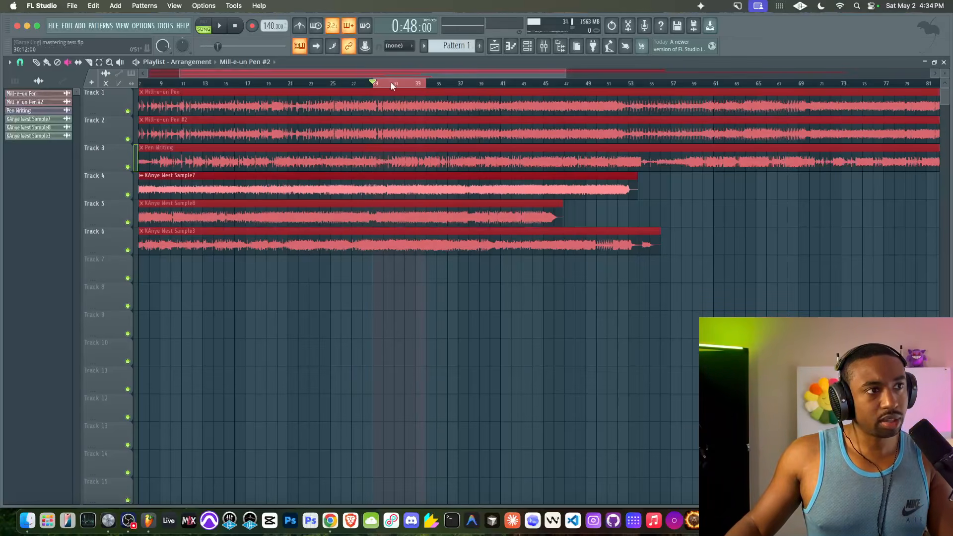
pyautogui.click(348, 291)
pyautogui.press('space')
# - Show the mixer over the playlist, open ANINA on the MAstering channel and play the loop with ANINA bypassed
pyautogui.click(545, 47)
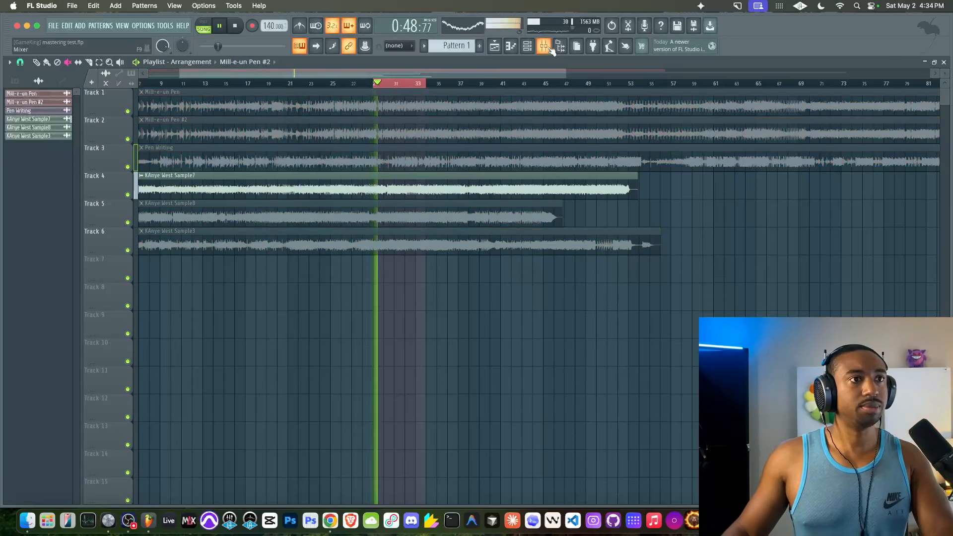
pyautogui.moveTo(368, 279); pyautogui.dragTo(363, 136)
pyautogui.press('space')
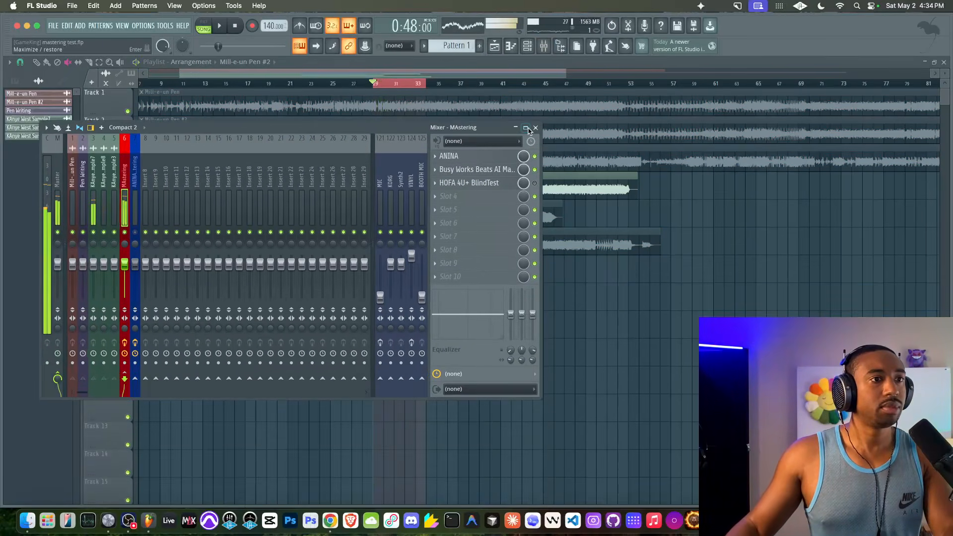
pyautogui.click(490, 157)
pyautogui.press('space')
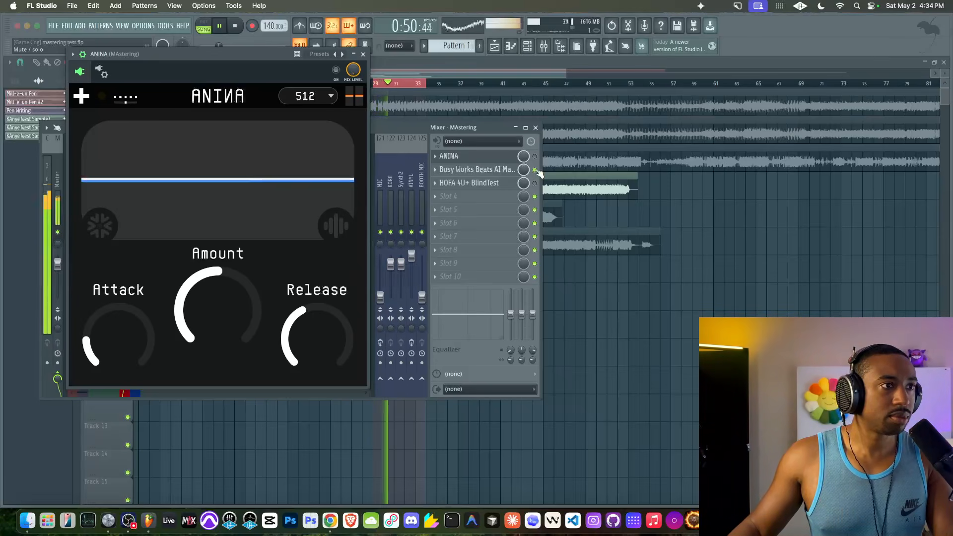
pyautogui.press('space')
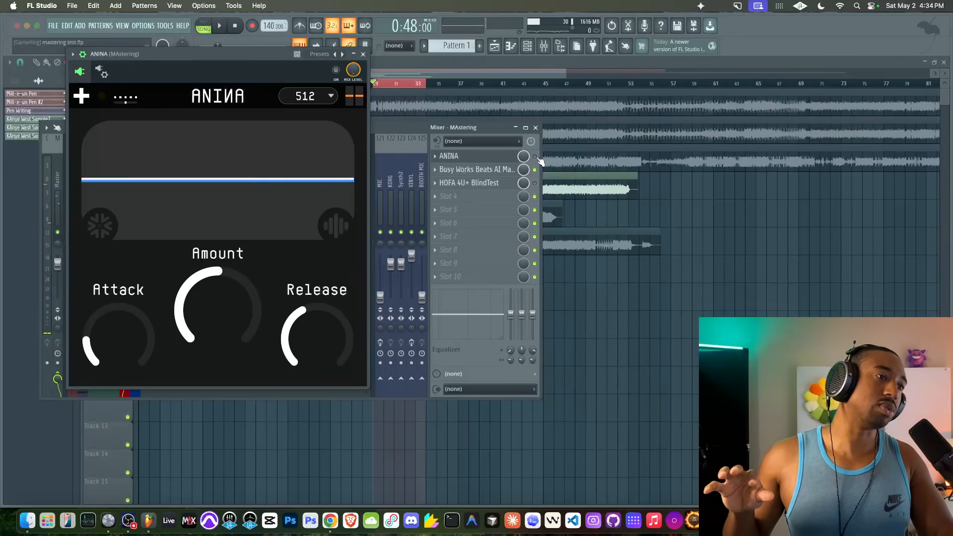
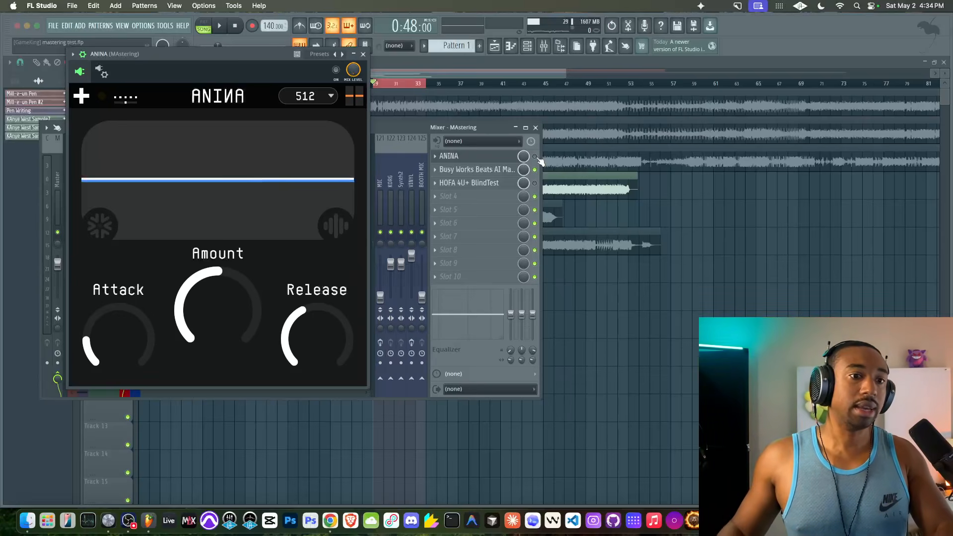
# - Reposition the mixer and ANINA windows and compare the loop with ANINA bypassed and active
pyautogui.moveTo(423, 128); pyautogui.dragTo(406, 185)
pyautogui.moveTo(259, 55); pyautogui.dragTo(221, 54)
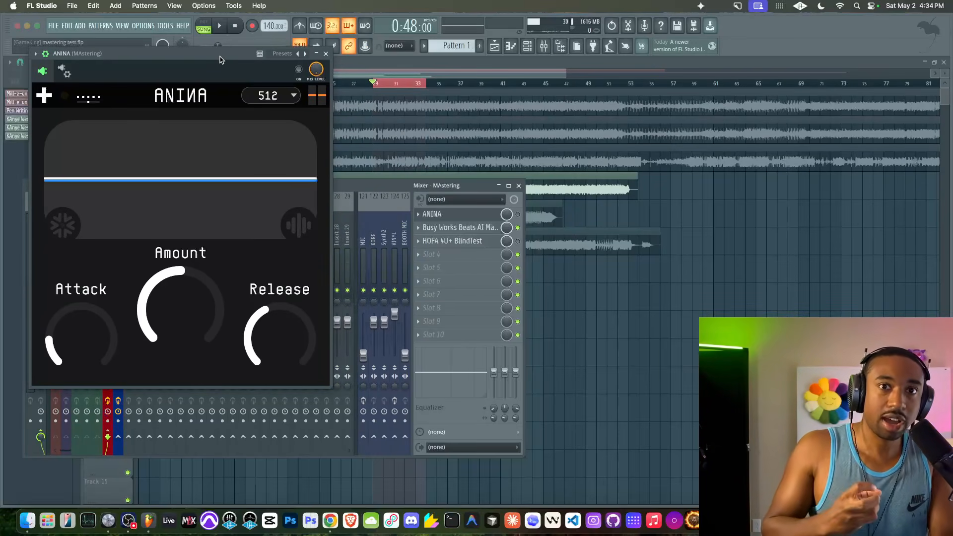
pyautogui.press('space')
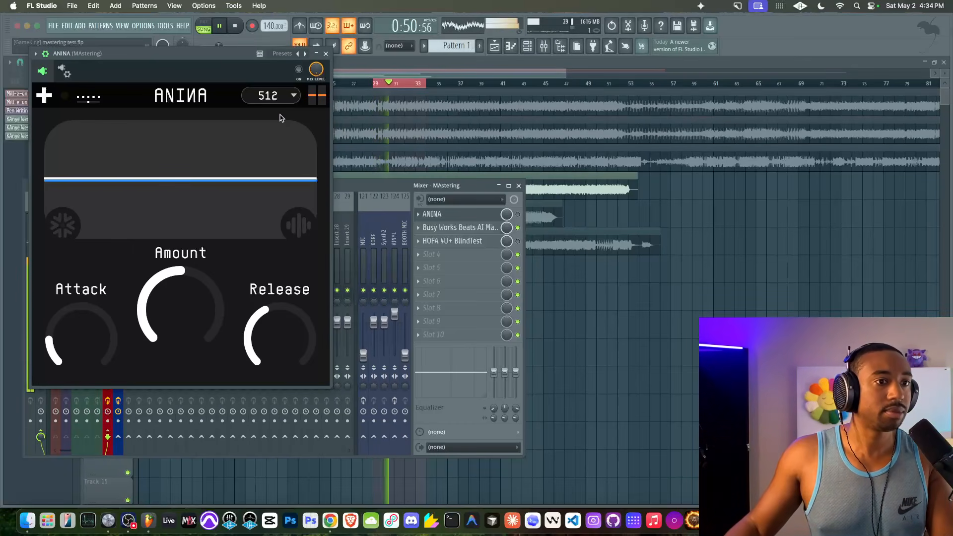
pyautogui.press('space')
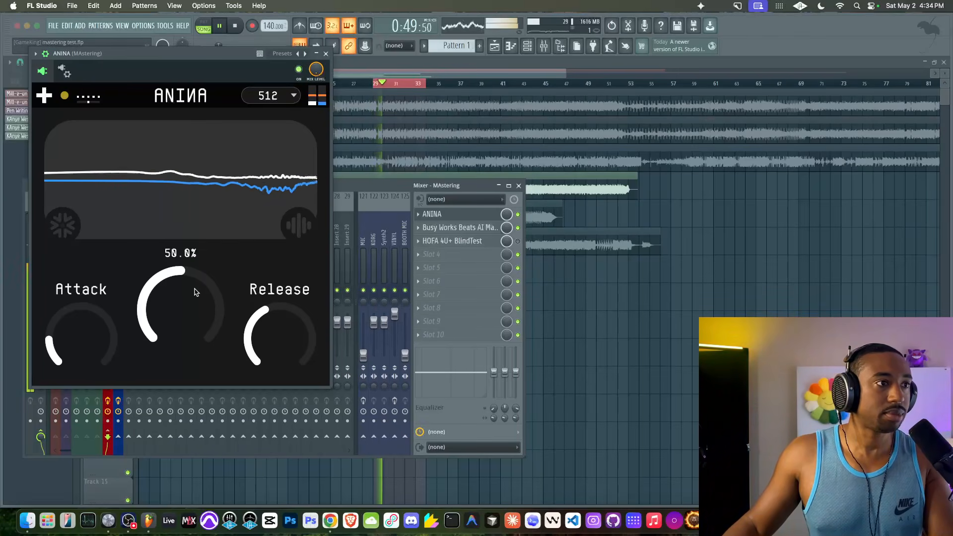
pyautogui.press('space')
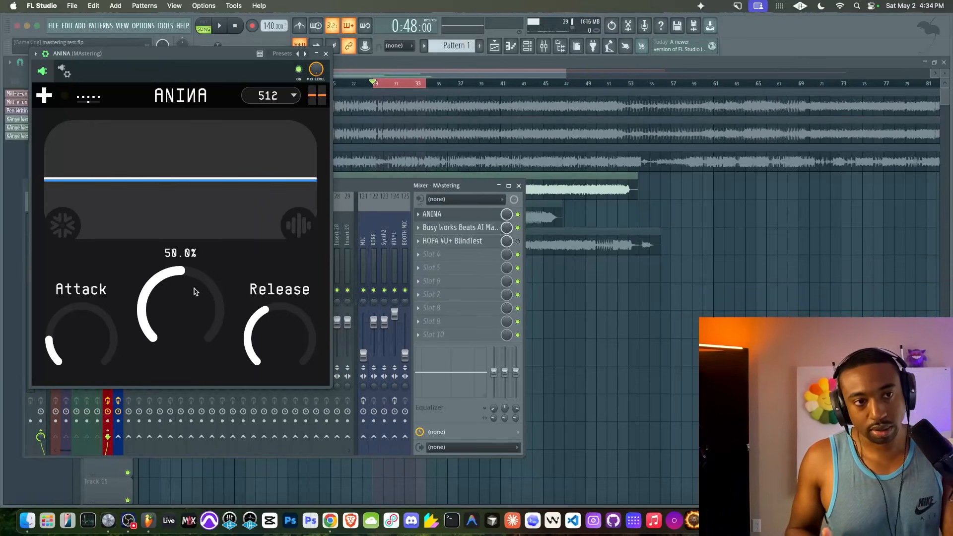
# - Lower ANINA's Amount to 25.4%
pyautogui.rightClick(164, 284)
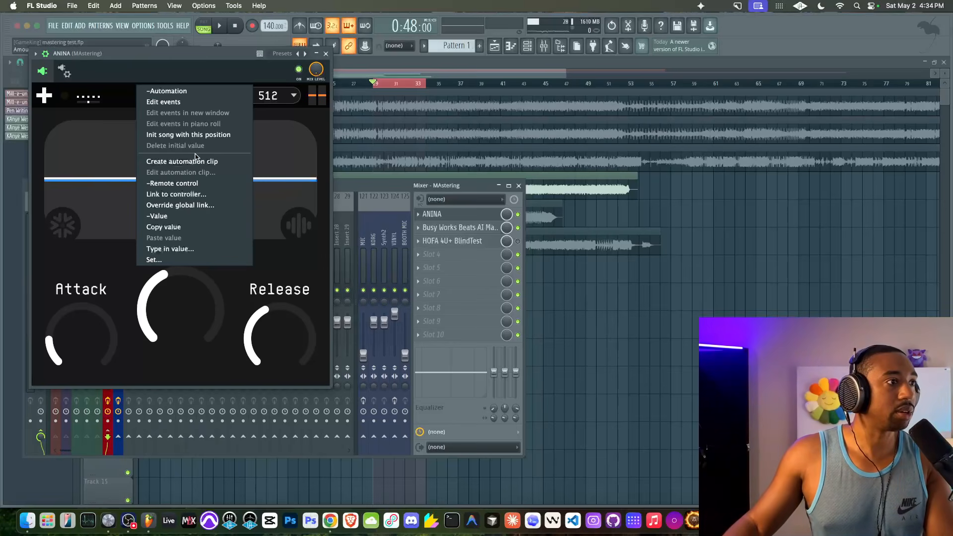
pyautogui.click(175, 294)
pyautogui.rightClick(174, 302)
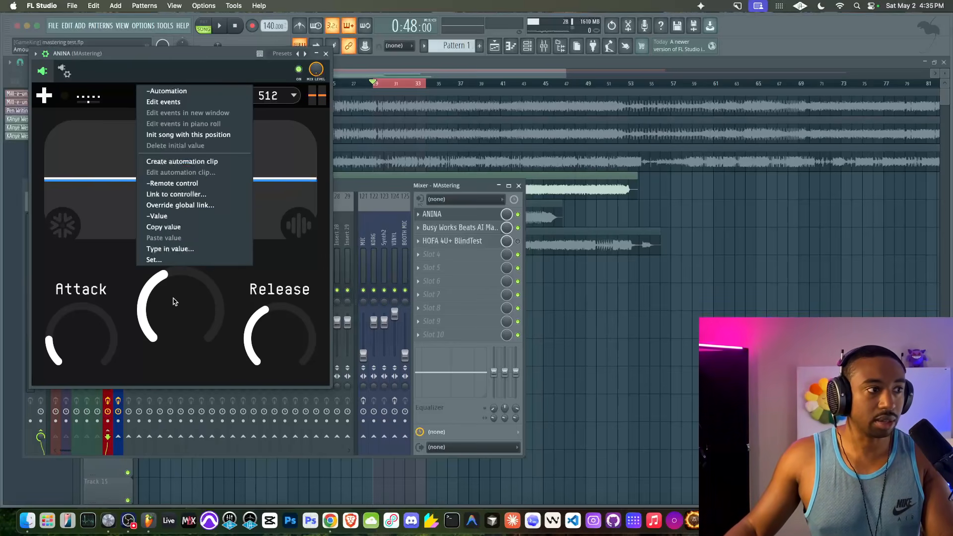
pyautogui.click(86, 286)
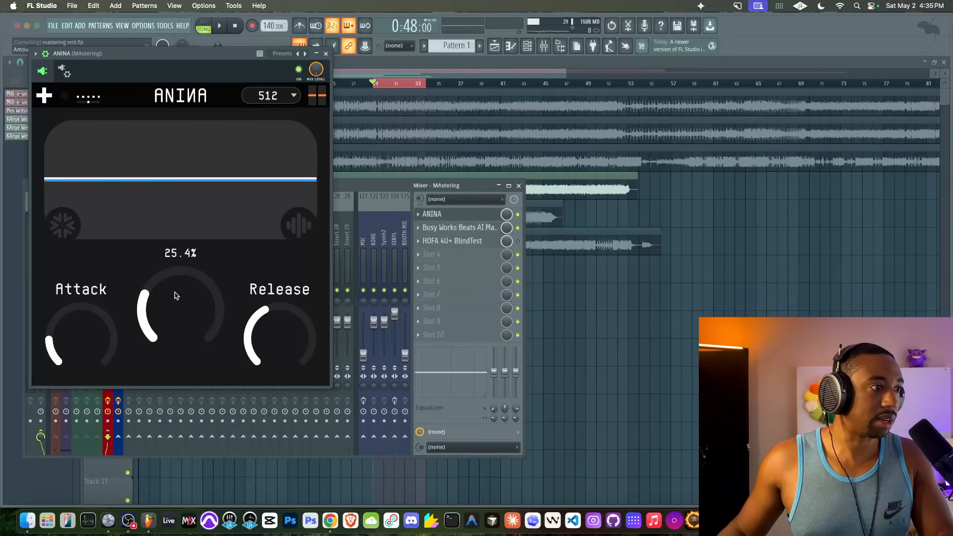
# - Compare KAnye West Sample7 with ANINA active and bypassed at the reduced Amount
pyautogui.press('space')
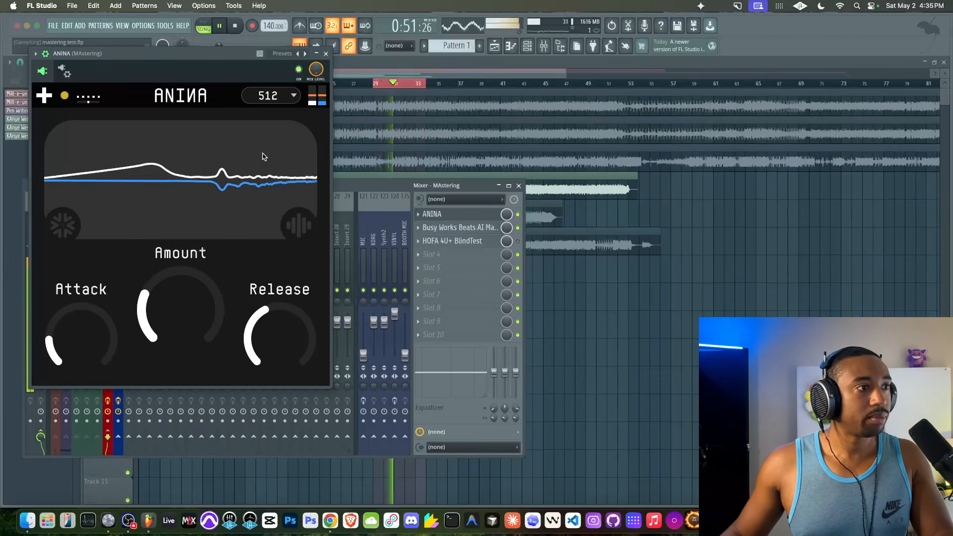
pyautogui.press('space')
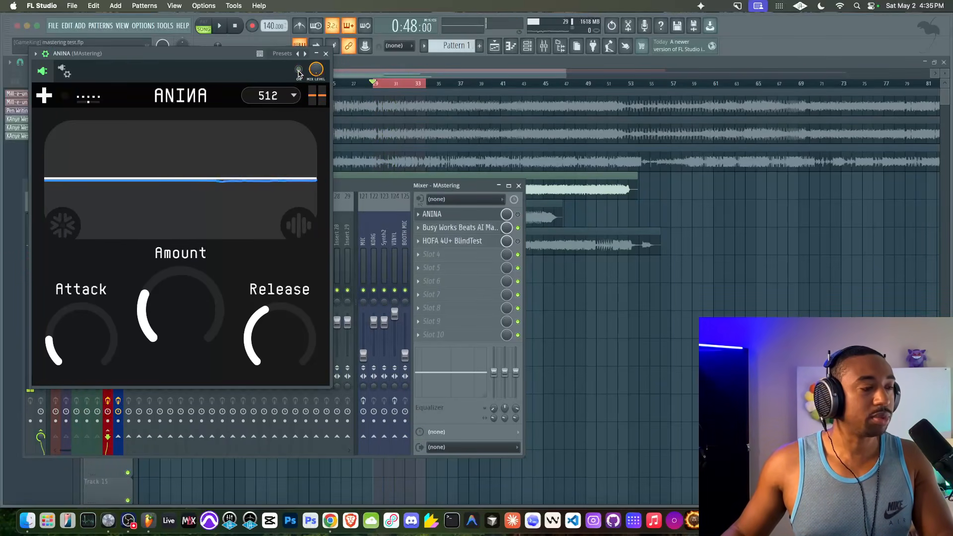
pyautogui.press('space')
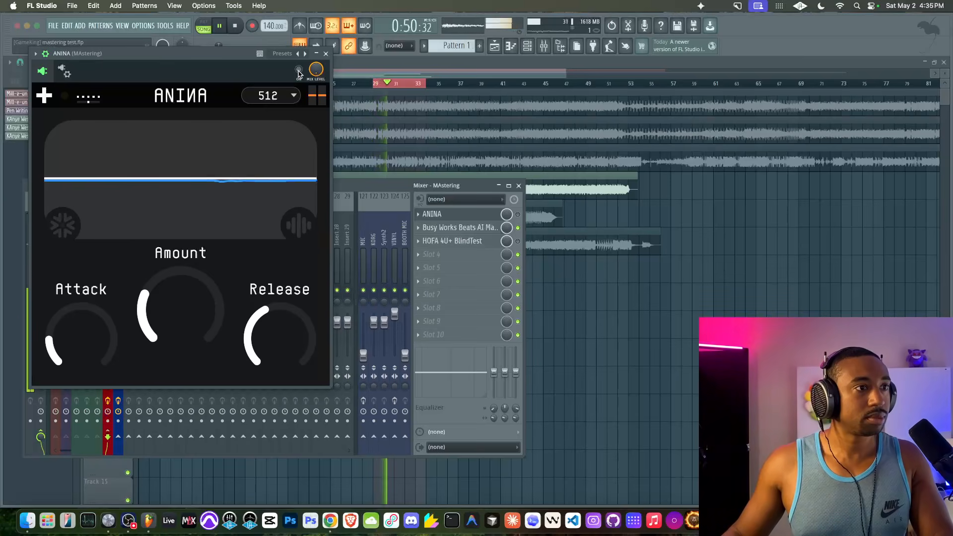
pyautogui.press('space')
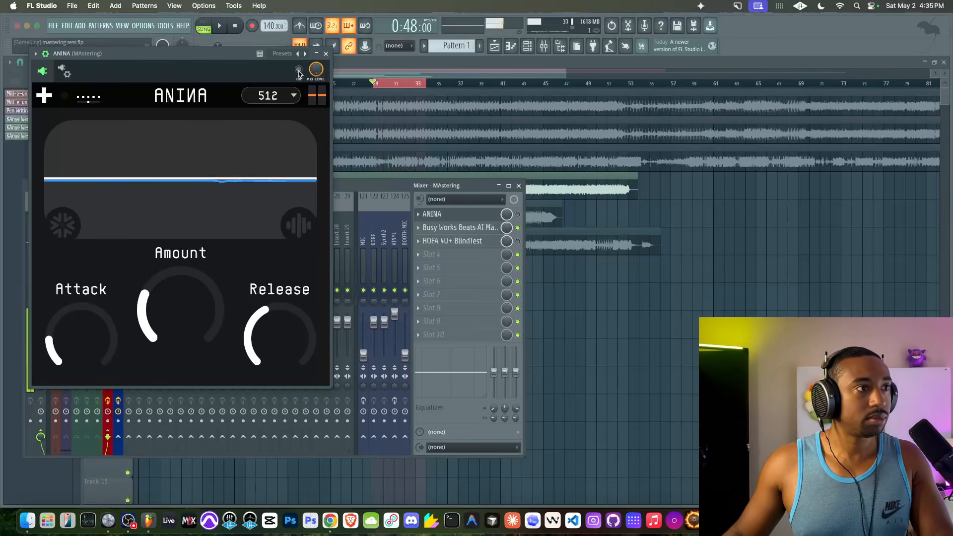
pyautogui.press('space')
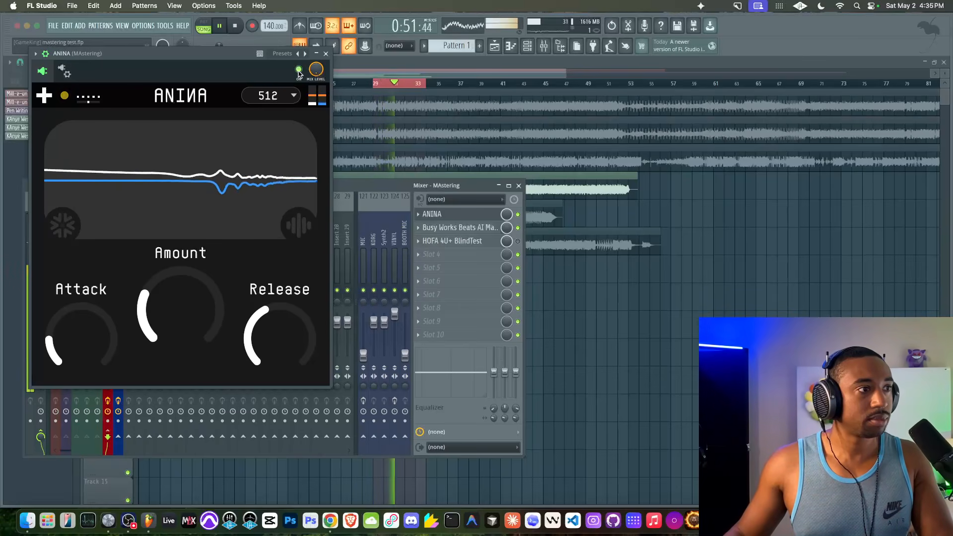
# - Stop playback, raise ANINA's Attack close to its maximum and play the loop briefly
pyautogui.press('space')
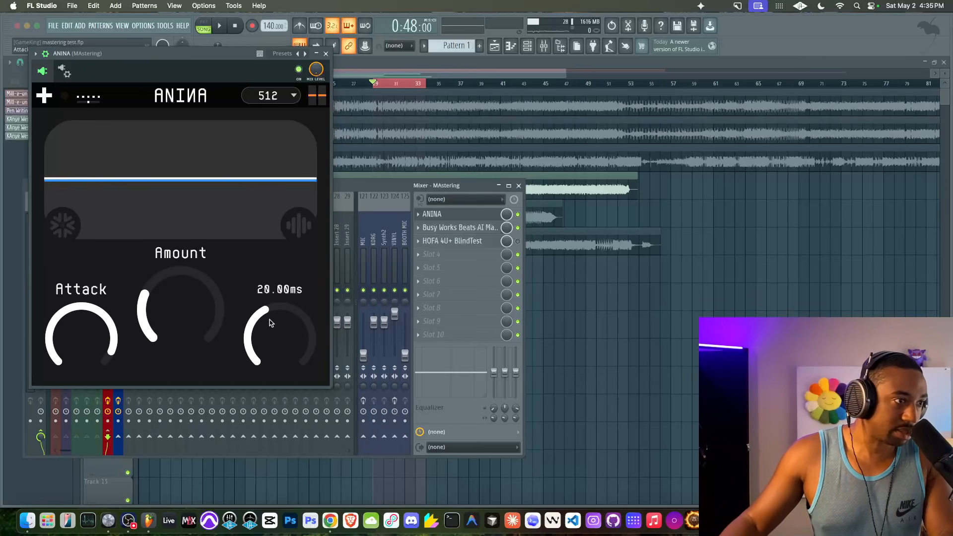
pyautogui.press('space')
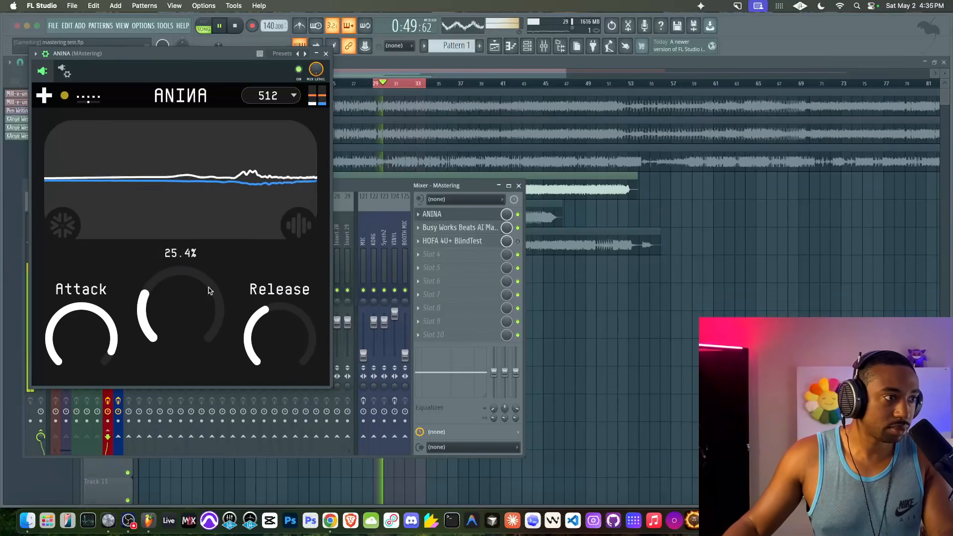
pyautogui.press('space')
# - Listen to the loop with ANINA bypassed and re-enabled to judge the longer Attack
pyautogui.click(298, 70)
pyautogui.press('space')
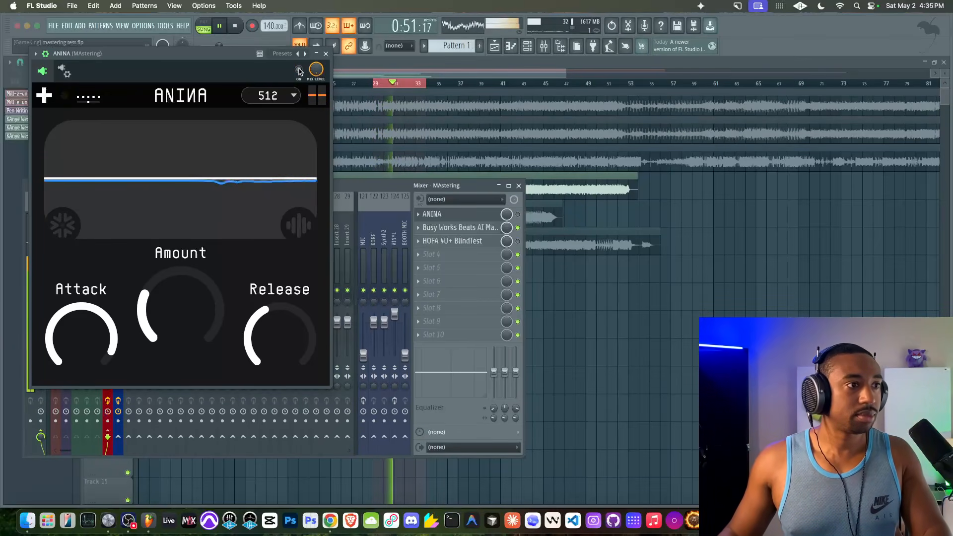
pyautogui.press('space')
pyautogui.click(298, 69)
pyautogui.press('space')
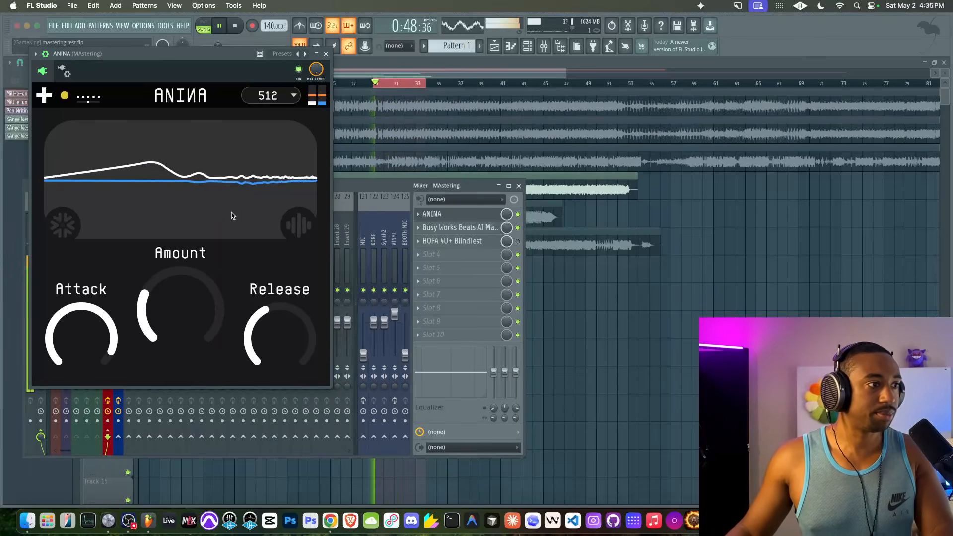
pyautogui.moveTo(198, 289)
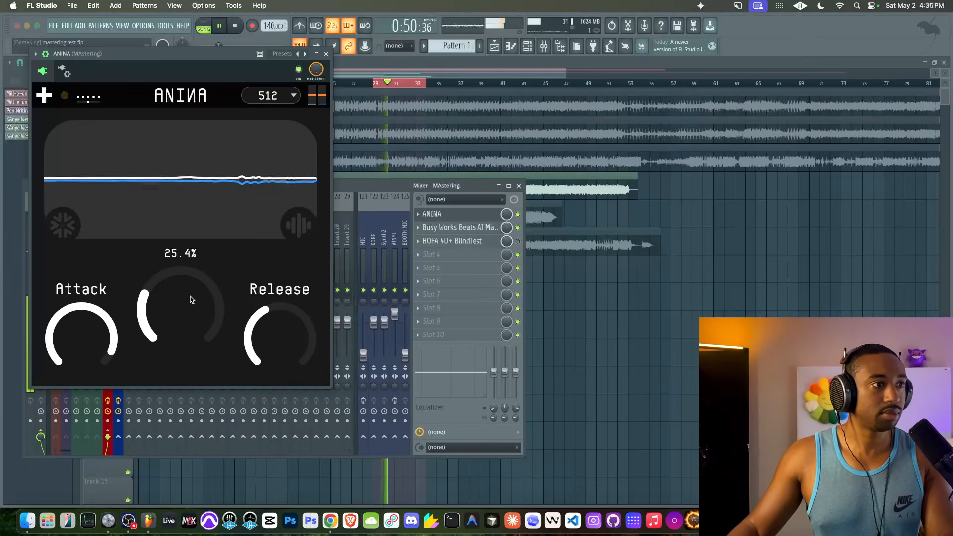
pyautogui.press('space')
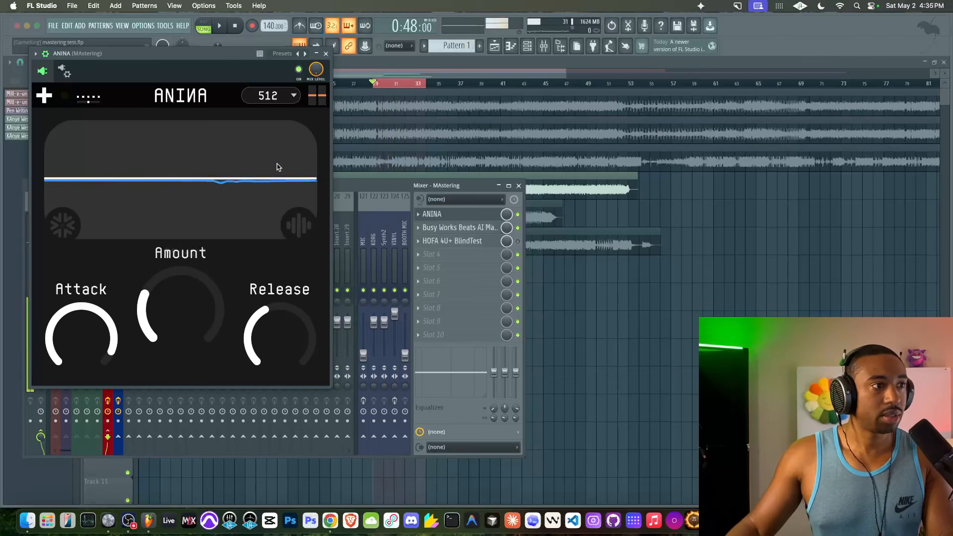
# - Bypass and close ANINA, open AI Mastering 4 and run Auto Clean while the loop plays
pyautogui.click(326, 54)
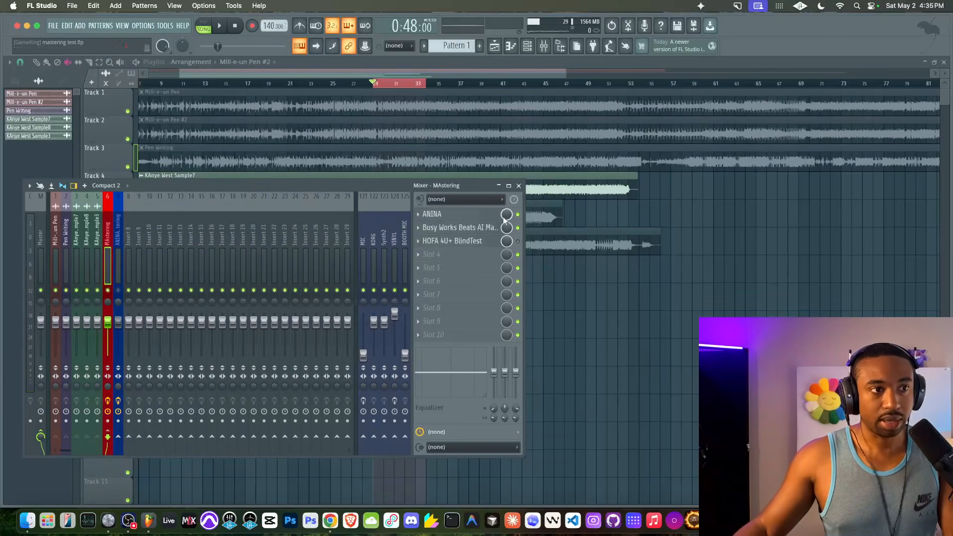
pyautogui.click(447, 227)
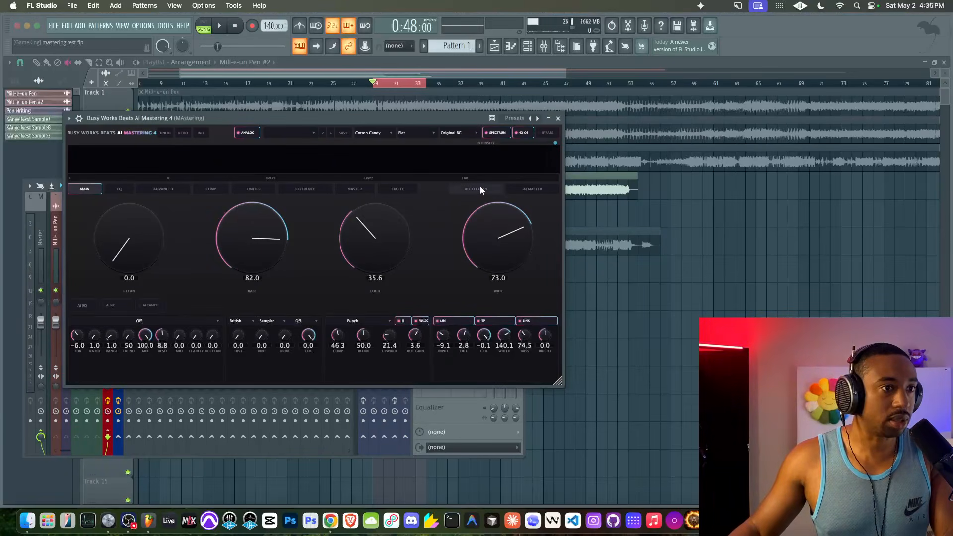
pyautogui.click(480, 189)
pyautogui.press('space')
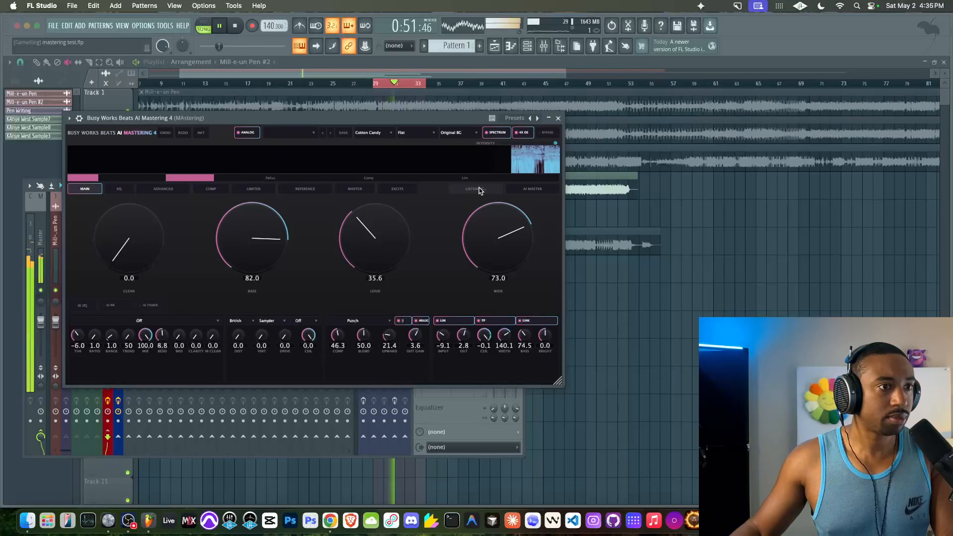
pyautogui.press('space')
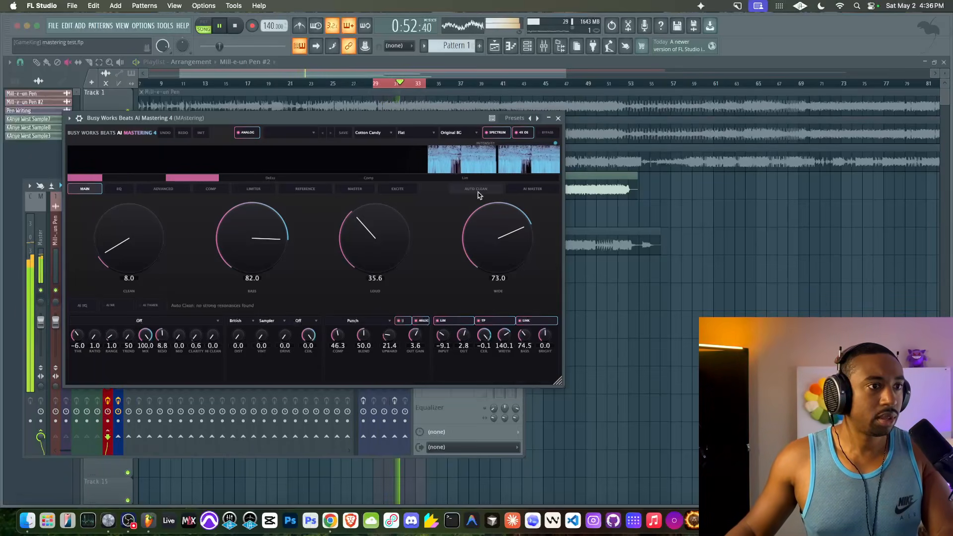
# - Stop playback, reset AI Mastering 4's Clean to 0.0 and close its window
pyautogui.press('space')
pyautogui.moveTo(143, 240); pyautogui.dragTo(137, 258)
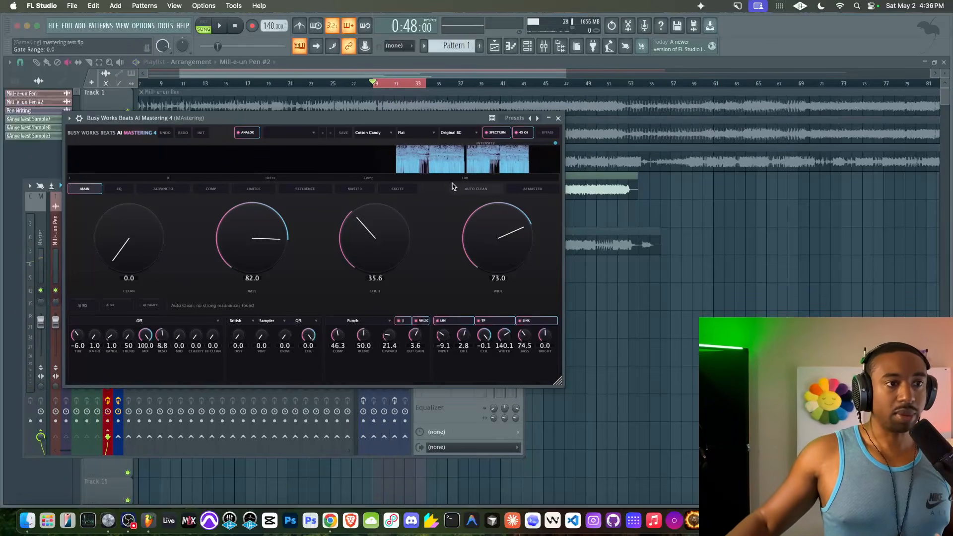
pyautogui.click(558, 119)
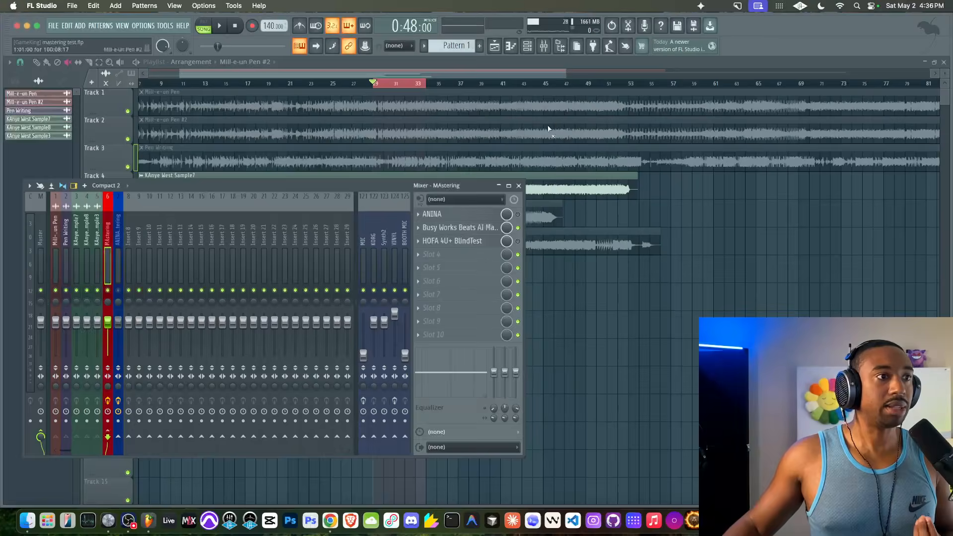
# - Reopen ANINA, play the loop with it active and set its Release to 0.00 ms
pyautogui.click(463, 218)
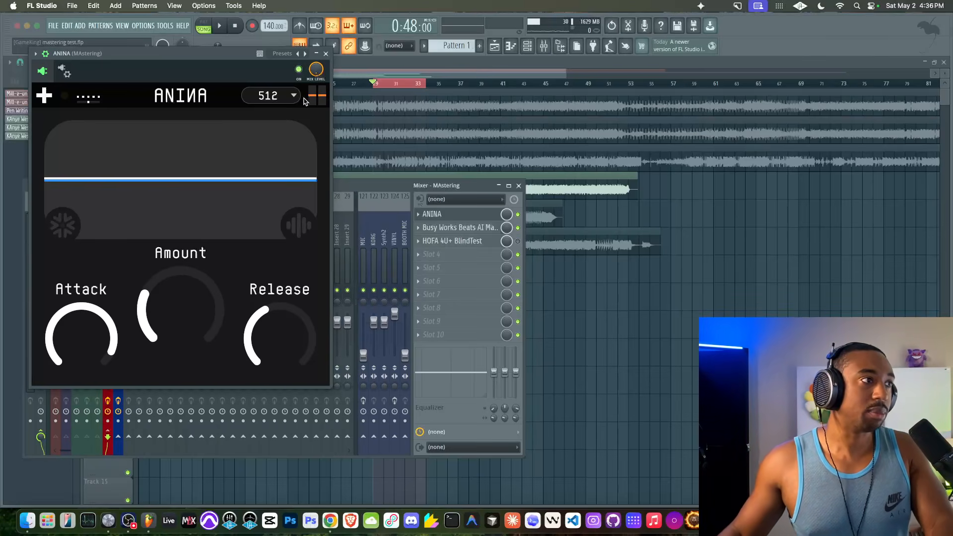
pyautogui.press('space')
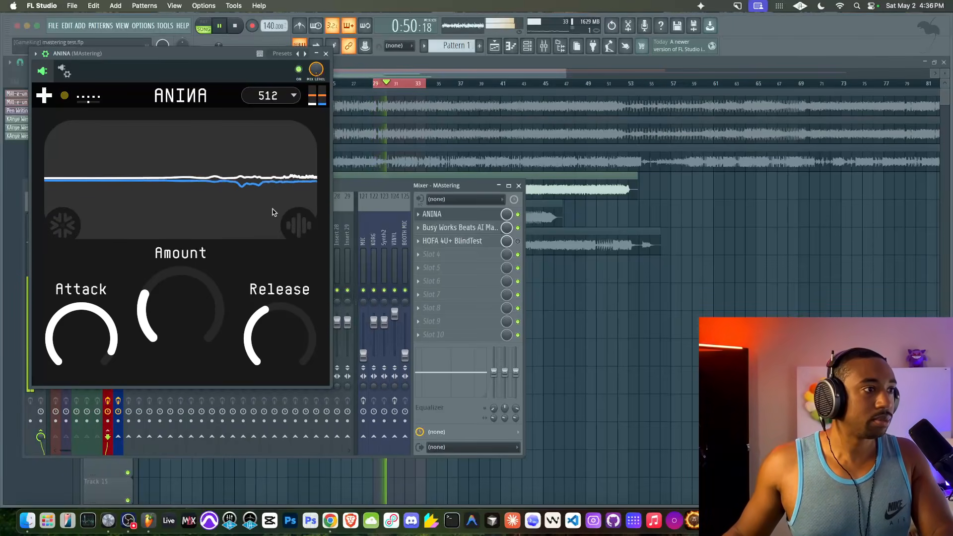
pyautogui.press('space')
pyautogui.moveTo(278, 313); pyautogui.dragTo(241, 387)
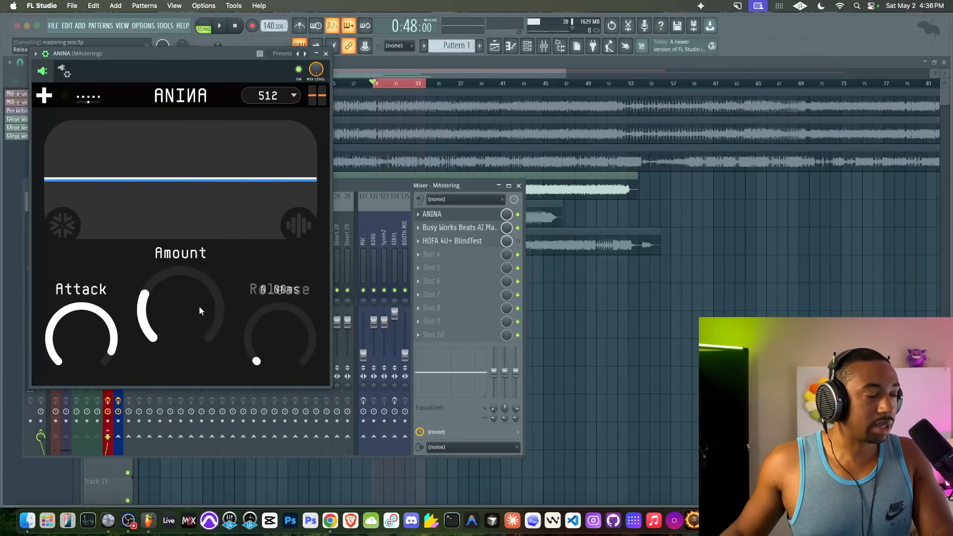
# - Listen to the loop with ANINA enabled, bypassed and re-enabled, and briefly check the AI Mastering 4 window
pyautogui.press('space')
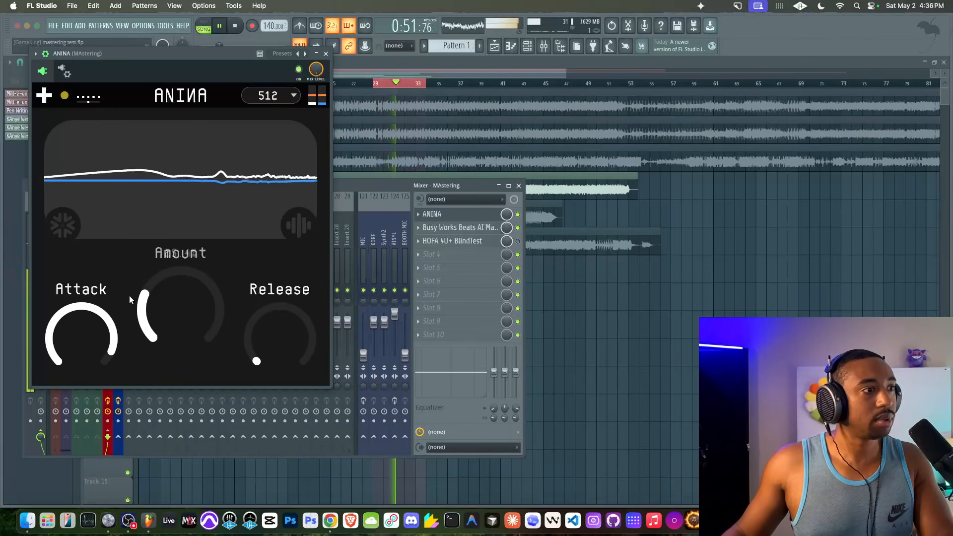
pyautogui.press('space')
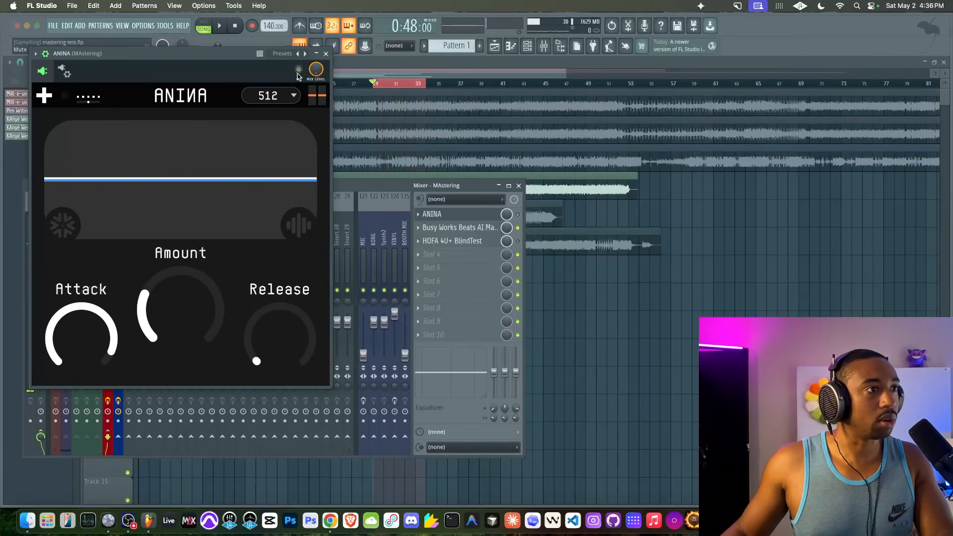
pyautogui.press('space')
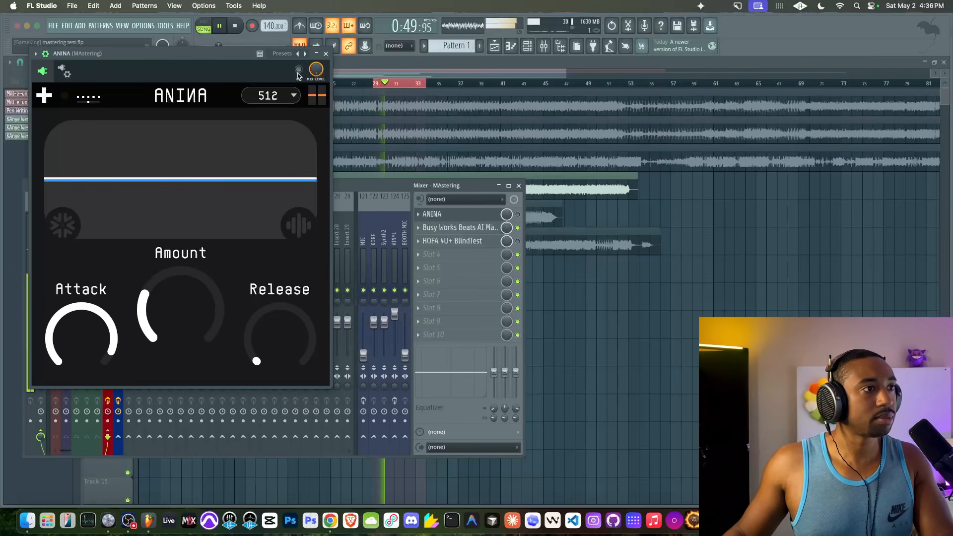
pyautogui.click(299, 70)
pyautogui.press('space')
pyautogui.press('space')
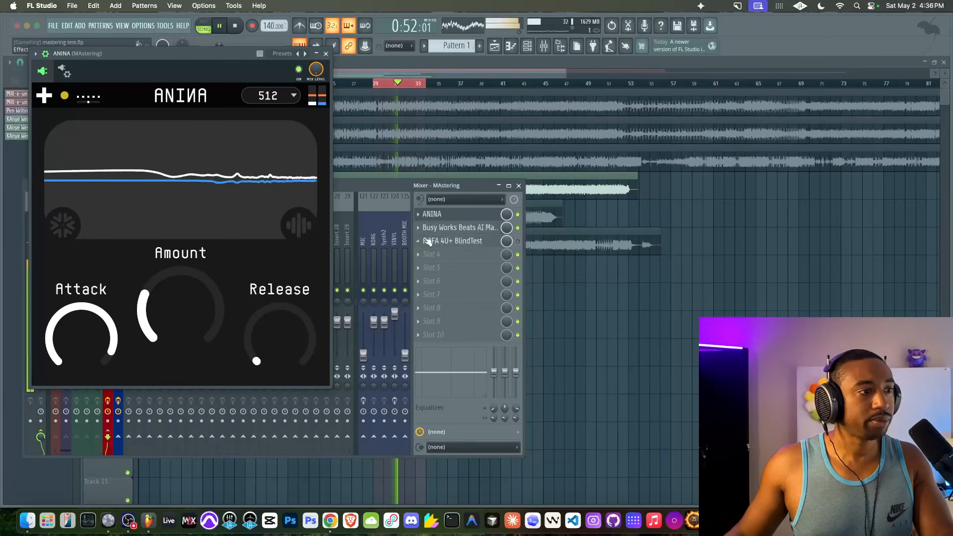
pyautogui.click(442, 228)
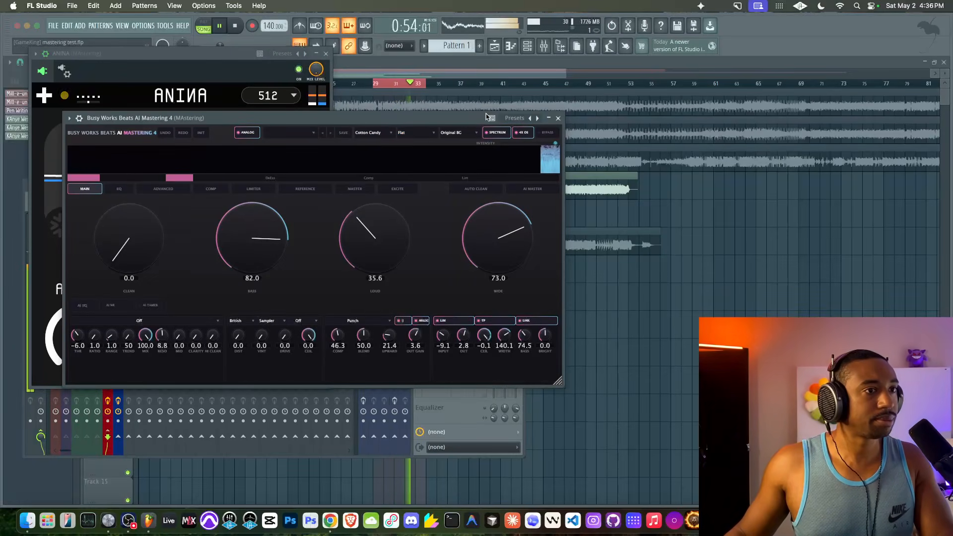
pyautogui.click(558, 119)
pyautogui.press('space')
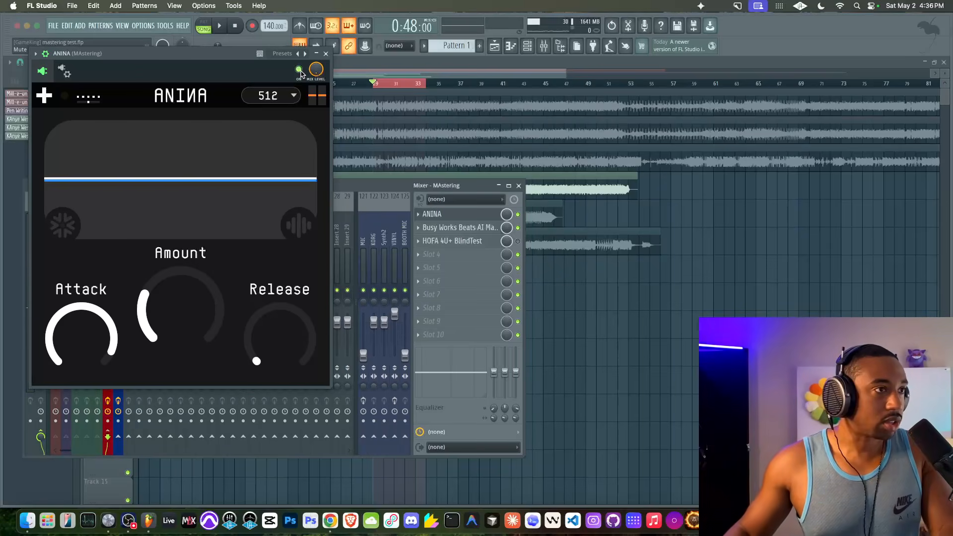
# - Raise AI Mastering 4's Loud to 63.4 while the loop plays, and clear the playlist's loop region
pyautogui.press('space')
pyautogui.click(447, 226)
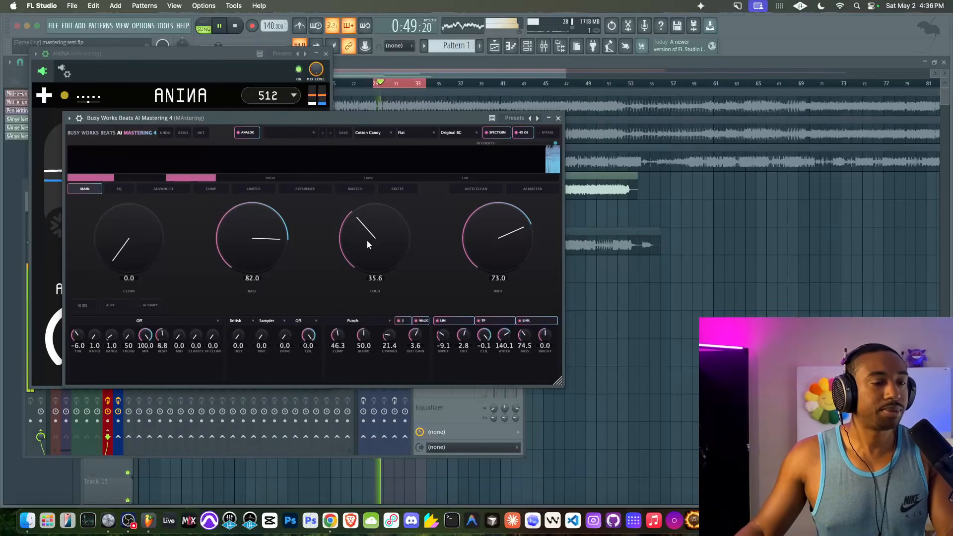
pyautogui.moveTo(369, 243)
pyautogui.mouseDown()
pyautogui.moveTo(376, 216)
pyautogui.moveTo(376, 234)
pyautogui.mouseUp()
pyautogui.rightClick(401, 83)
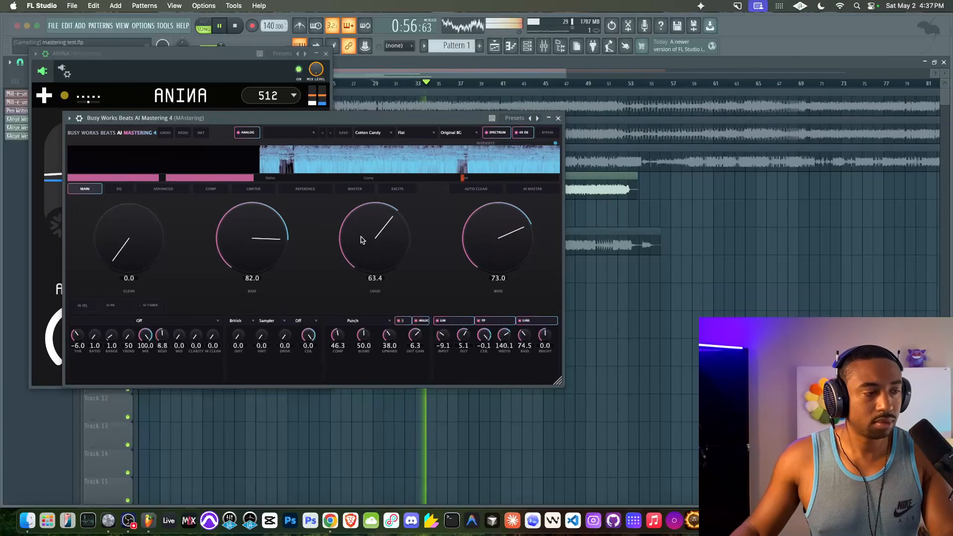
# - Check AI Mastering 4's compressor settings, stop playback and set Loud to 40.4
pyautogui.click(223, 190)
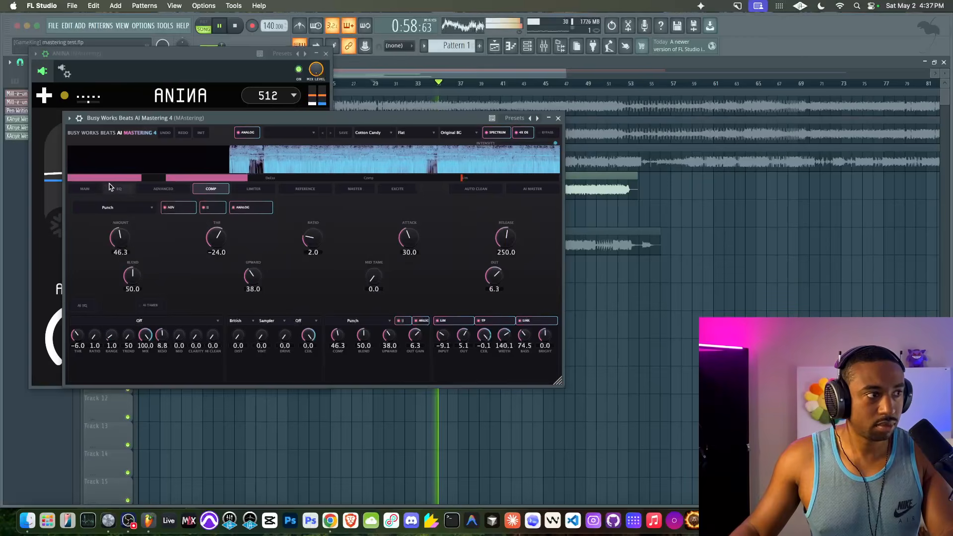
pyautogui.click(99, 189)
pyautogui.press('space')
pyautogui.moveTo(396, 234); pyautogui.dragTo(388, 246)
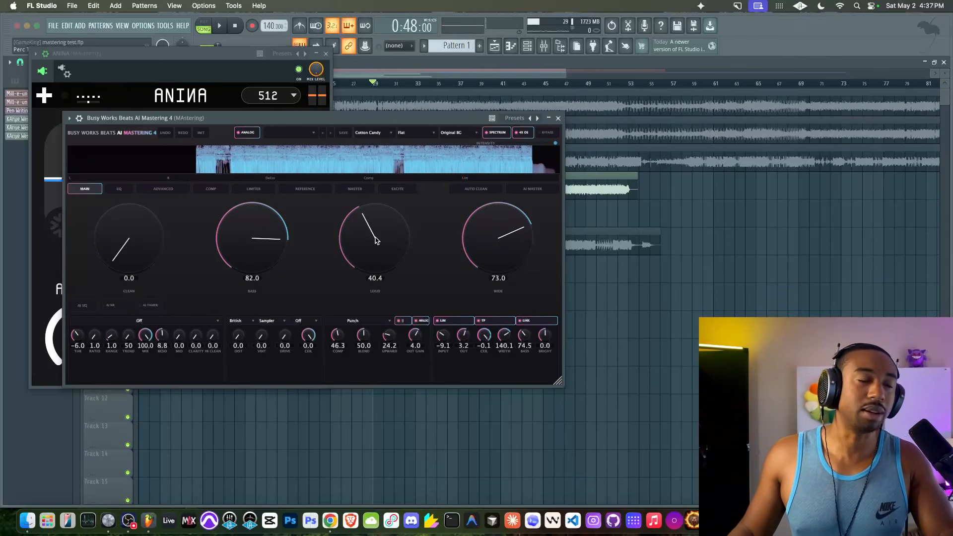
# - Close both plugin windows and play KAnye West Sample8 on Track 5 from about bar 4
pyautogui.moveTo(340, 122); pyautogui.dragTo(311, 109)
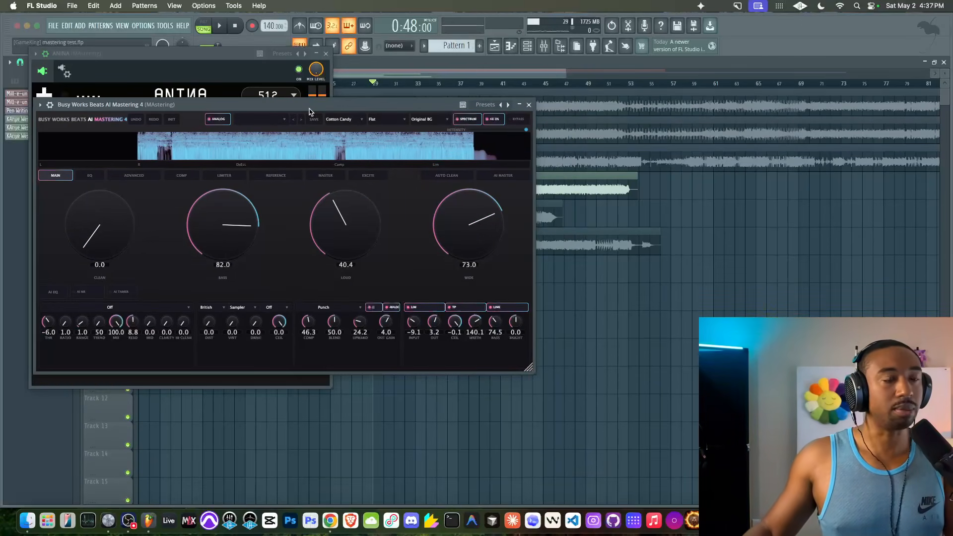
pyautogui.click(529, 104)
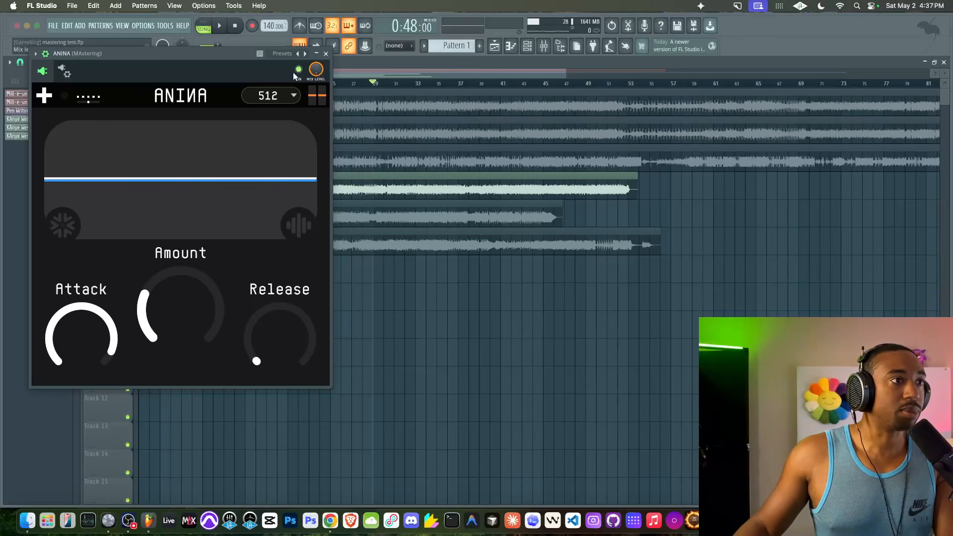
pyautogui.click(324, 54)
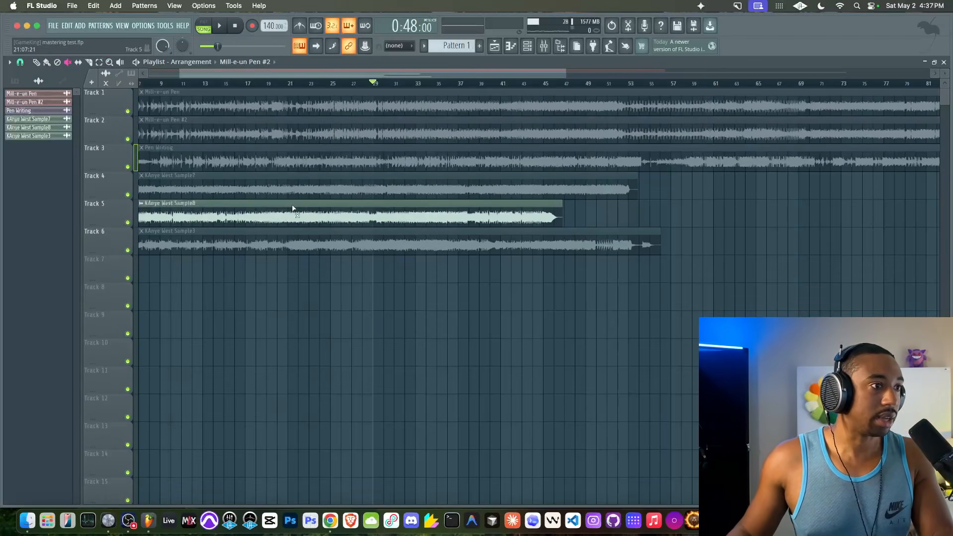
pyautogui.moveTo(219, 77); pyautogui.dragTo(190, 90)
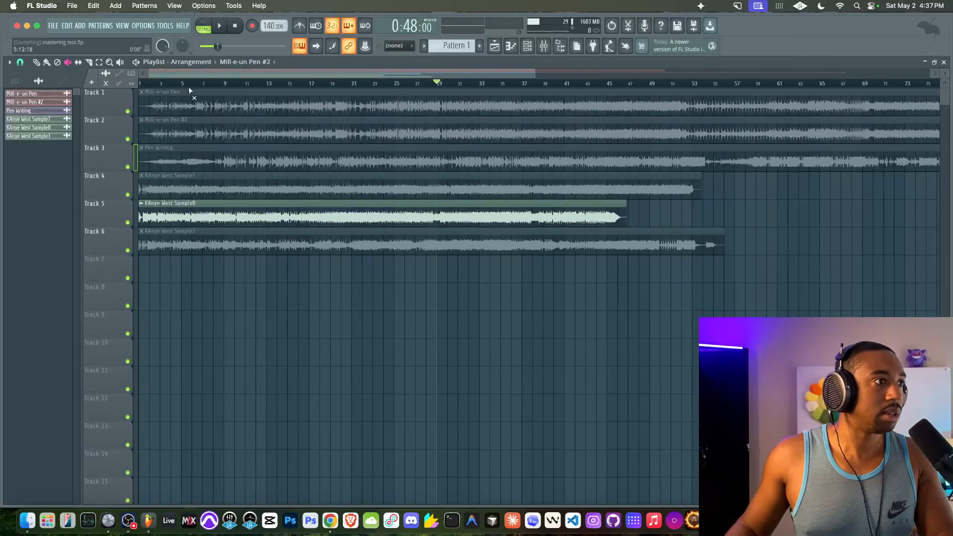
pyautogui.click(179, 84)
pyautogui.press('space')
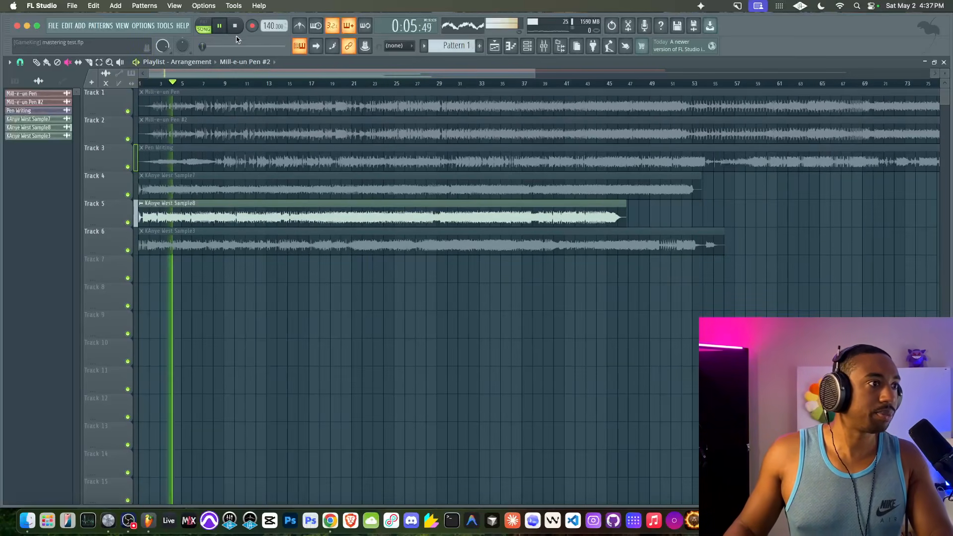
# - Open ANINA from the mastering mixer track and reset its Amount, Attack and Release to their defaults
pyautogui.click(543, 47)
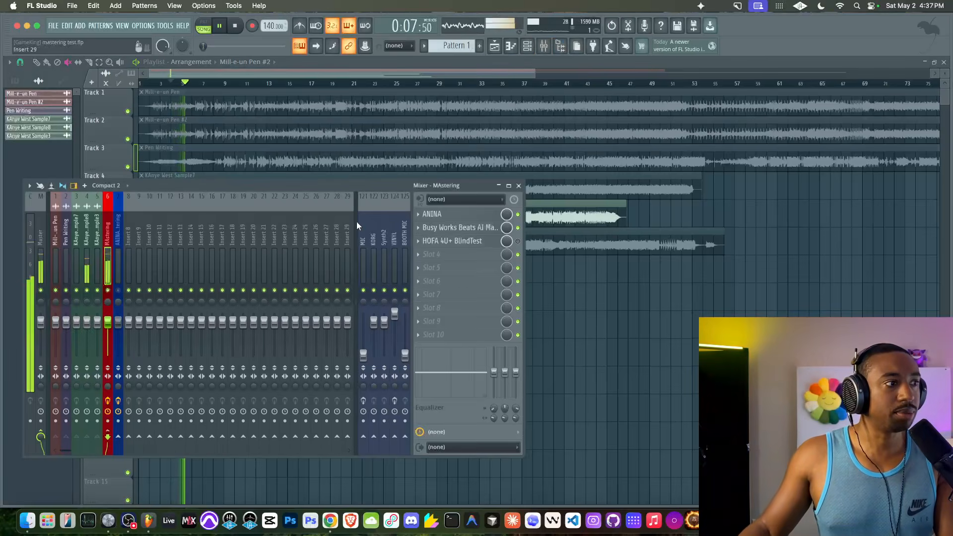
pyautogui.click(432, 214)
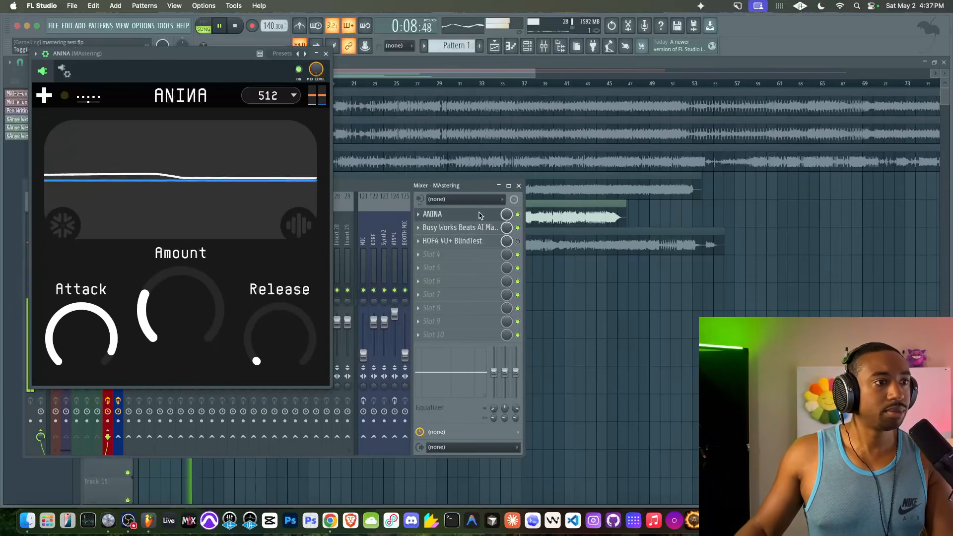
pyautogui.doubleClick(178, 299)
pyautogui.doubleClick(102, 326)
pyautogui.doubleClick(285, 319)
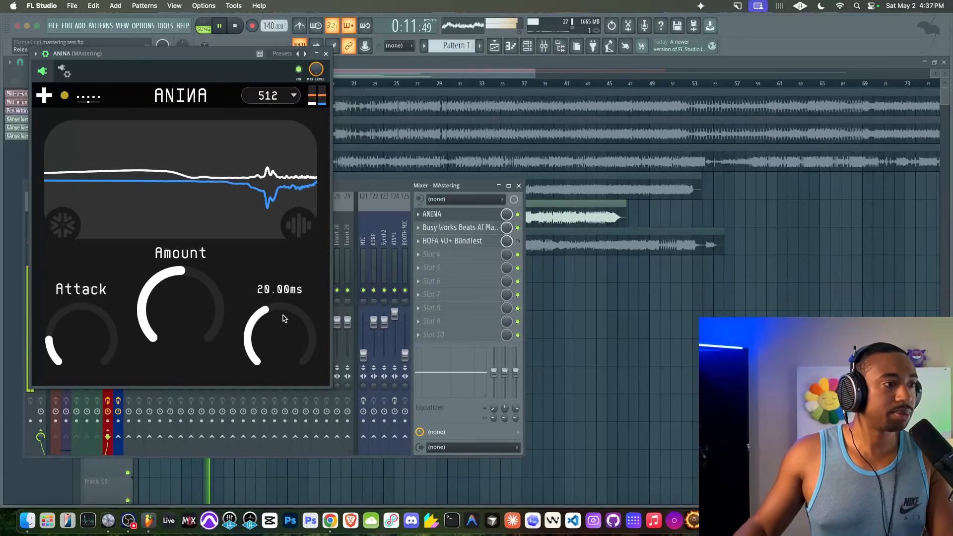
# - Close ANINA, open AI Mastering 4, audition its bypass and set Bass to 71.2
pyautogui.click(326, 54)
pyautogui.click(469, 228)
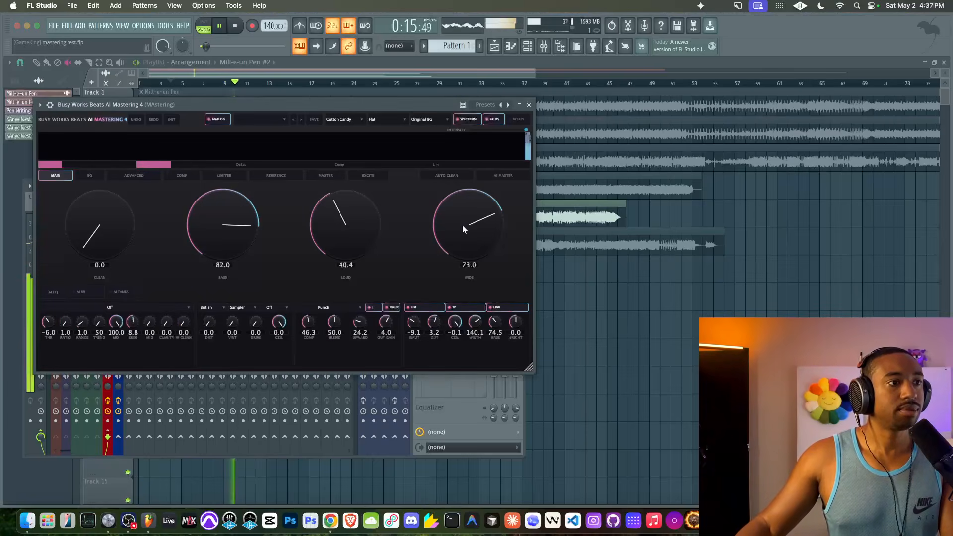
pyautogui.click(519, 119)
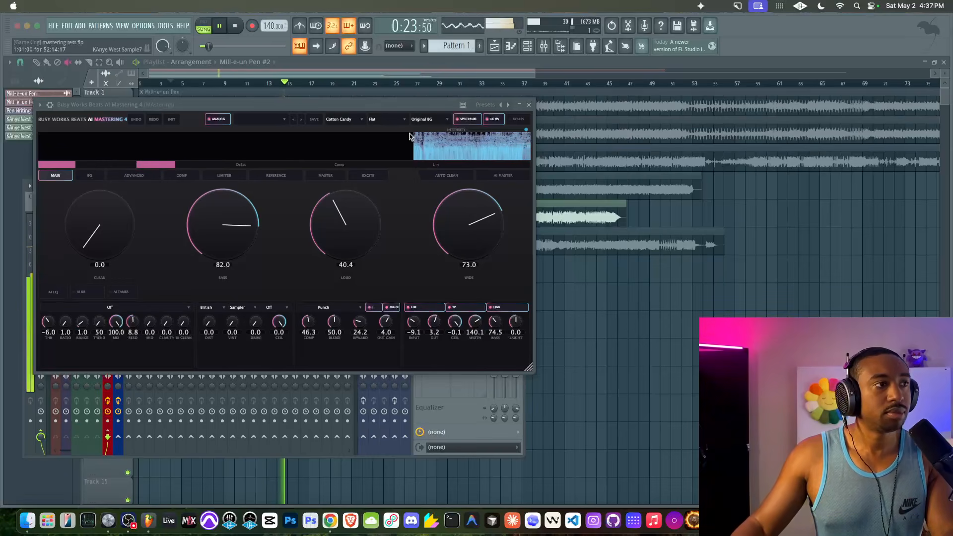
pyautogui.moveTo(234, 226)
pyautogui.mouseDown()
pyautogui.moveTo(237, 247)
pyautogui.moveTo(236, 238)
pyautogui.mouseUp()
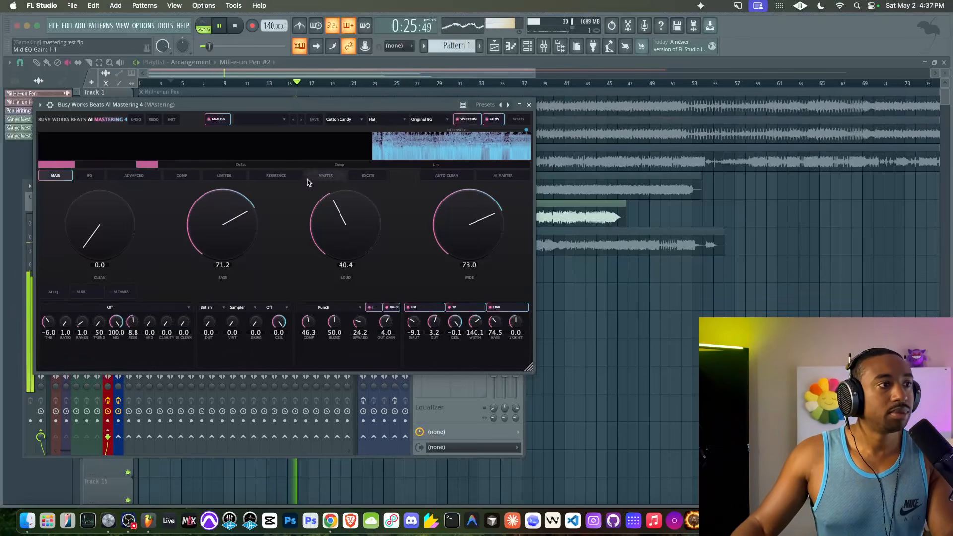
# - Try AI Mastering 4's analog Transformer with Mid routing and a Drive of 12.6
pyautogui.click(324, 175)
pyautogui.click(107, 217)
pyautogui.click(53, 235)
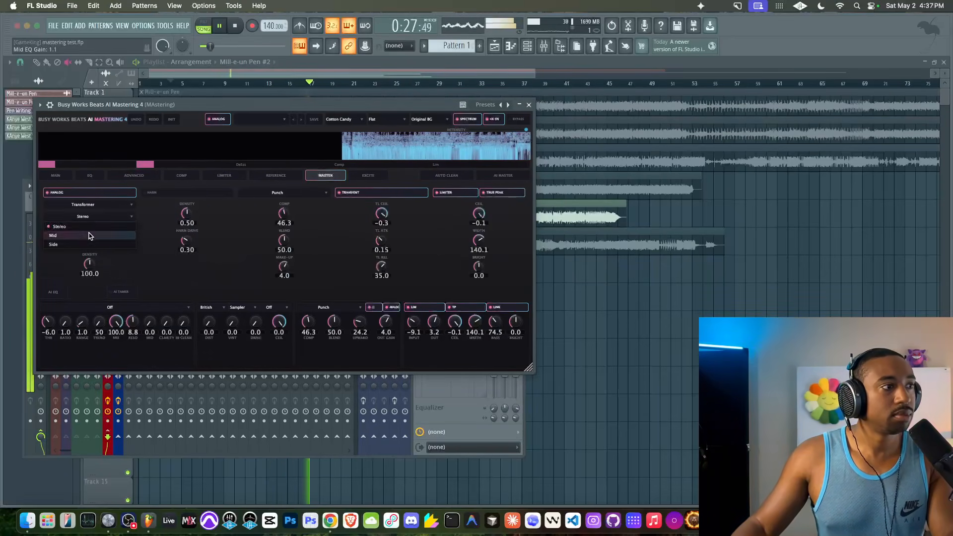
pyautogui.moveTo(88, 231); pyautogui.dragTo(88, 239)
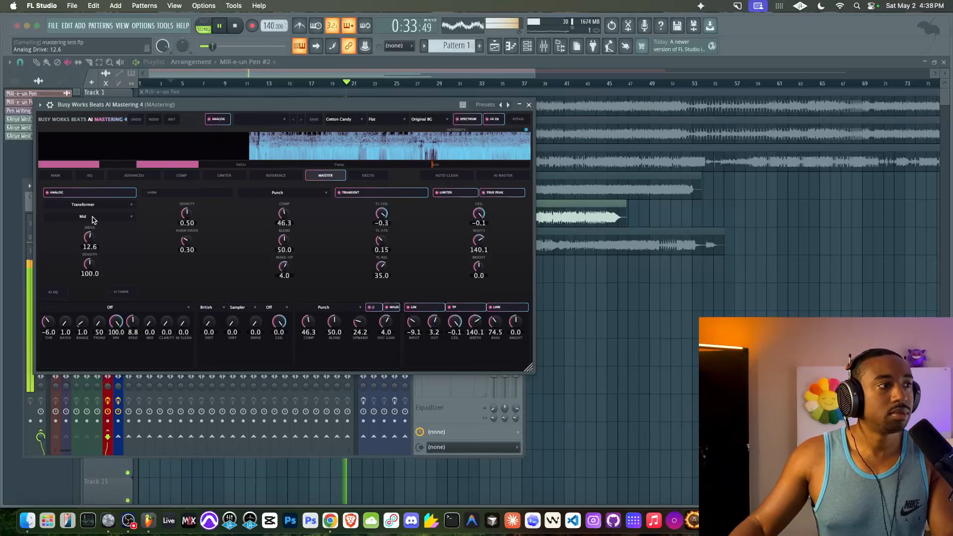
# - Set the analog routing to Stereo with Drive at 11.9, and return to AI Mastering 4's main controls
pyautogui.click(89, 219)
pyautogui.click(88, 226)
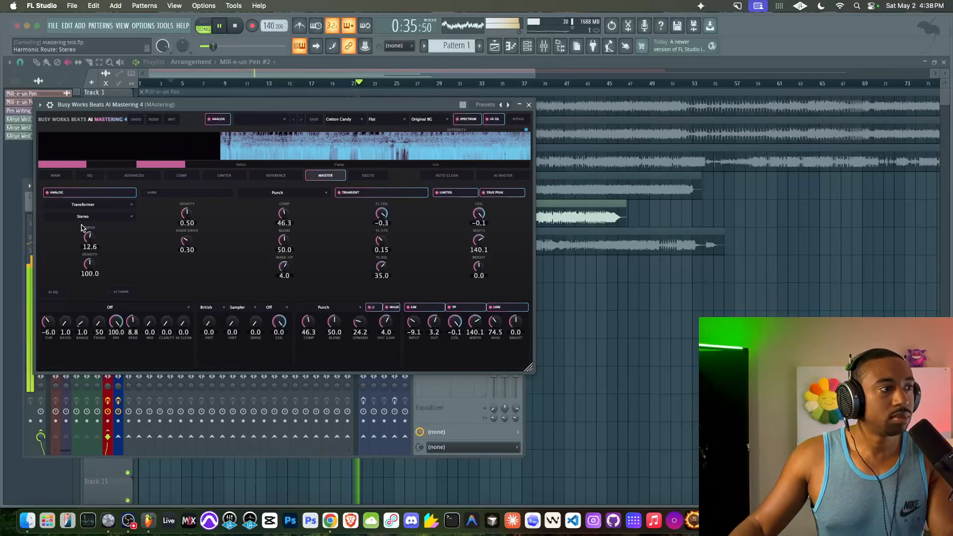
pyautogui.click(55, 176)
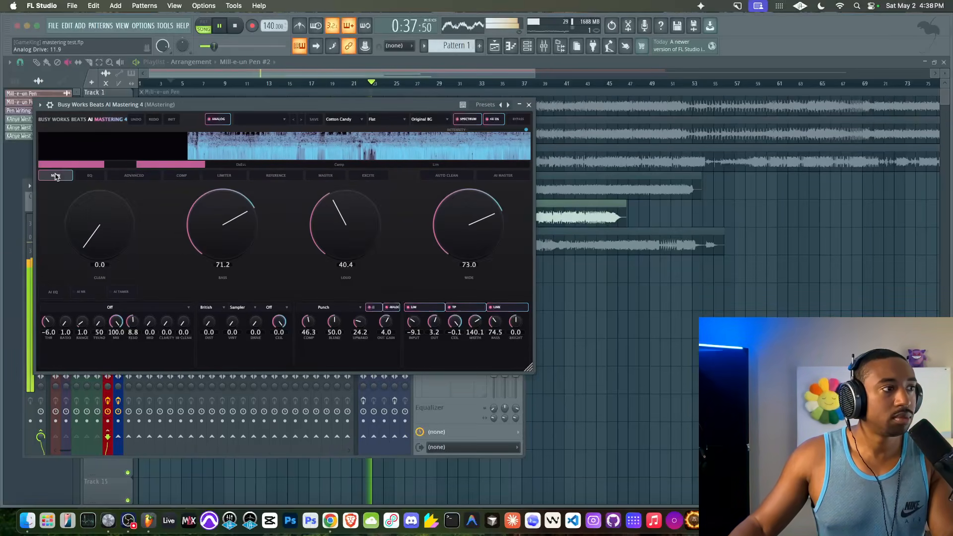
# - Stop playback, close AI Mastering 4 and loop the playlist from bar 21 to bar 24
pyautogui.press('space')
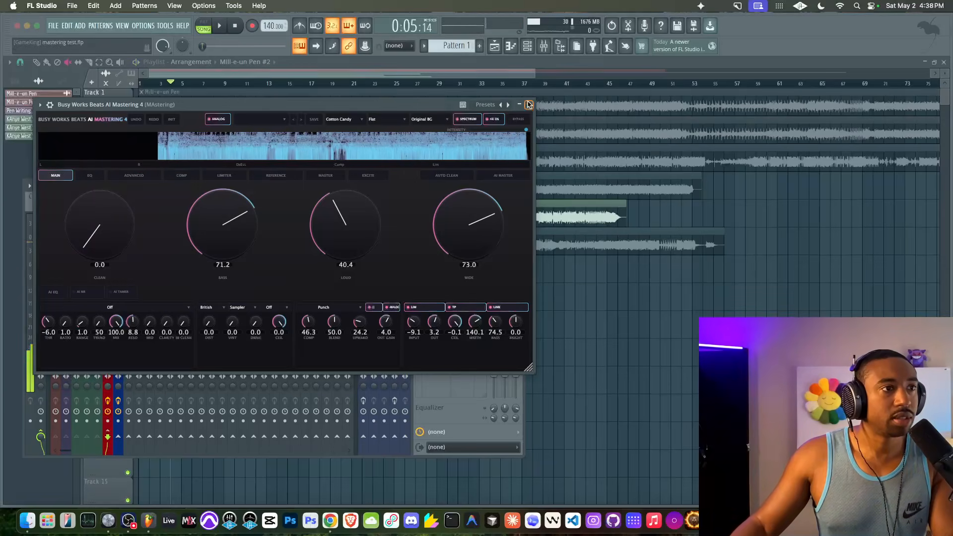
pyautogui.click(529, 104)
pyautogui.click(384, 74)
pyautogui.click(356, 86)
pyautogui.press('space')
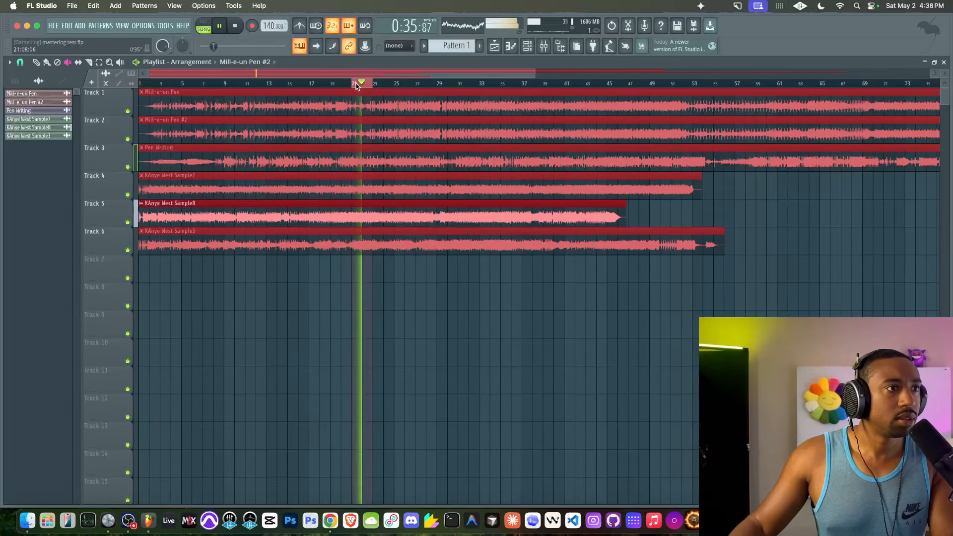
pyautogui.press('space')
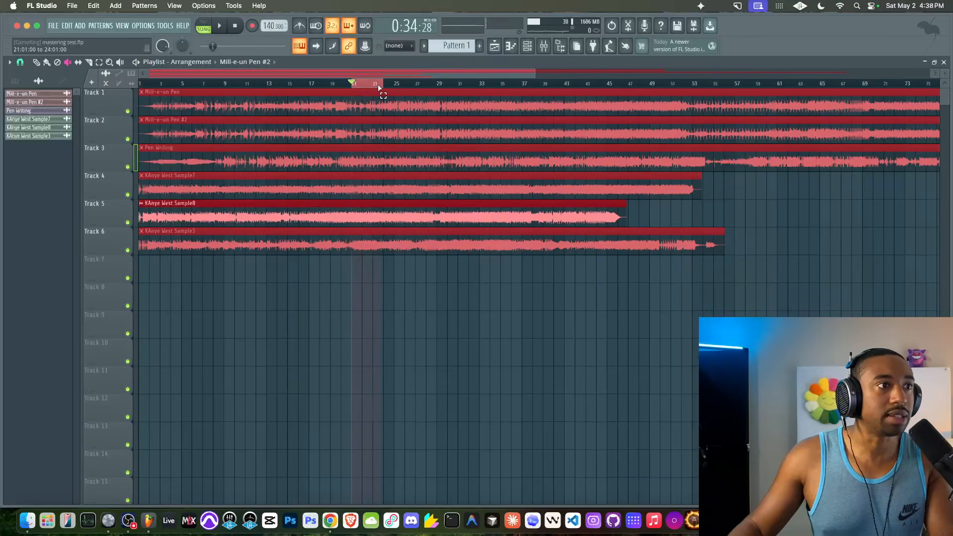
pyautogui.press('space')
# - Open the mixer and ANINA, and listen to the loop repeatedly with ANINA bypassed
pyautogui.press('F9')
pyautogui.press('space')
pyautogui.moveTo(446, 188); pyautogui.dragTo(420, 150)
pyautogui.click(441, 182)
pyautogui.press('space')
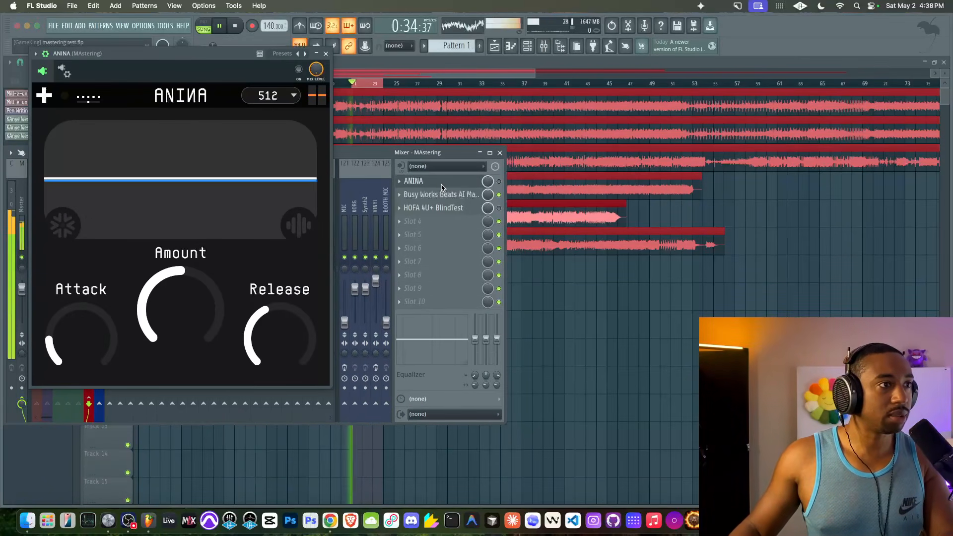
pyautogui.press('space')
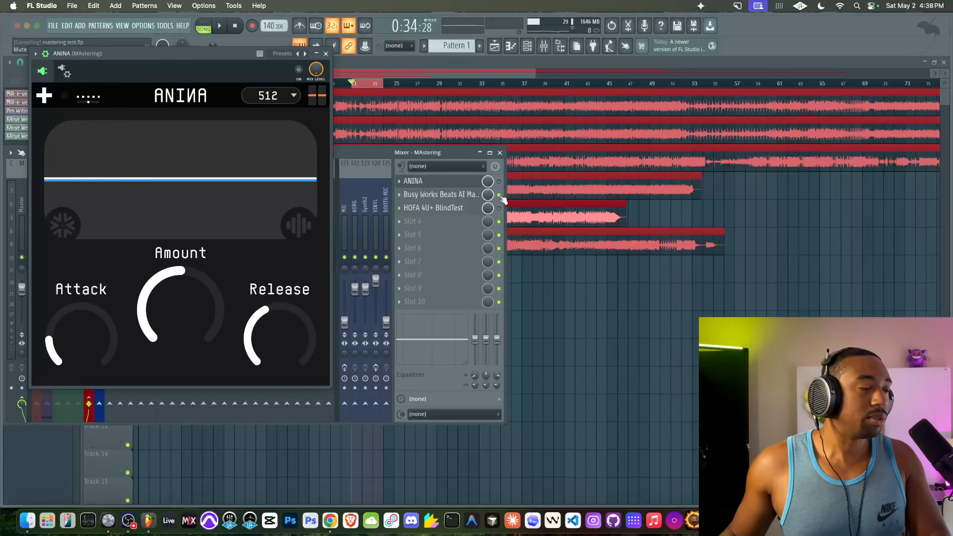
pyautogui.press('space')
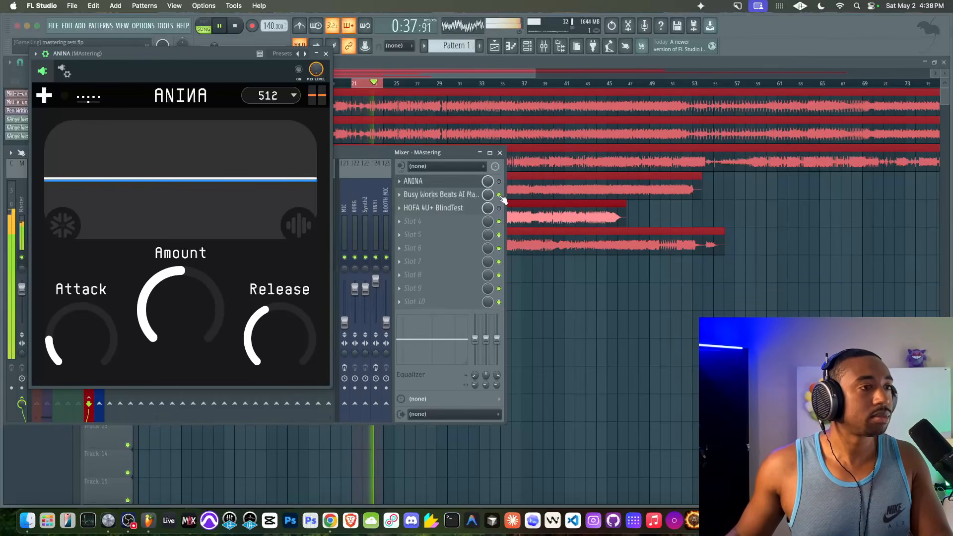
pyautogui.press('space')
pyautogui.press('space')
# - Extend the loop region to bars 20 through 25 and play it with ANINA enabled
pyautogui.moveTo(338, 85); pyautogui.dragTo(390, 87)
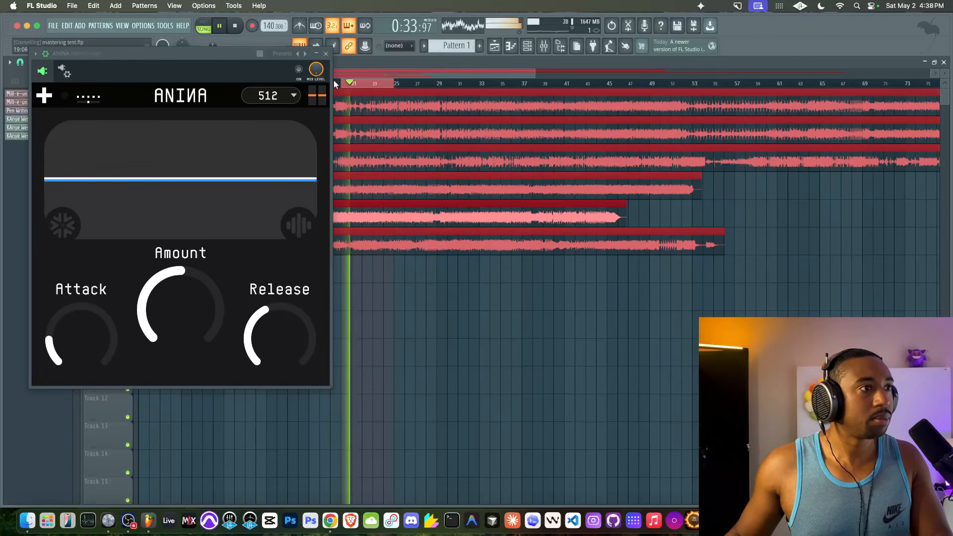
pyautogui.click(551, 49)
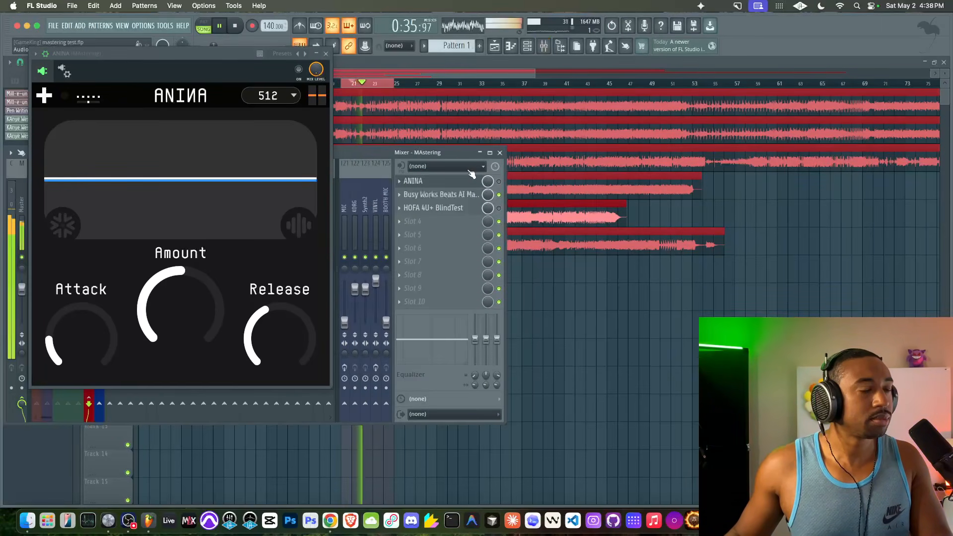
pyautogui.press('space')
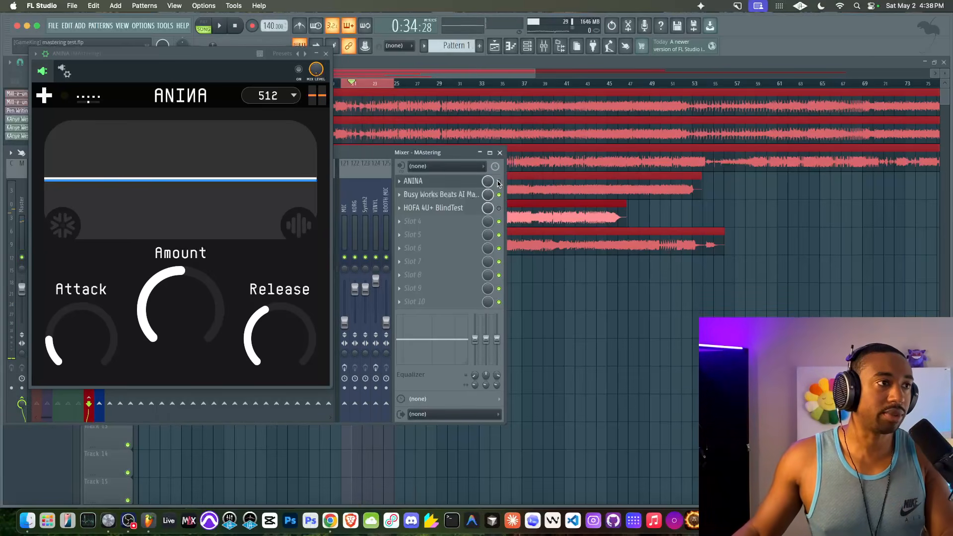
pyautogui.press('space')
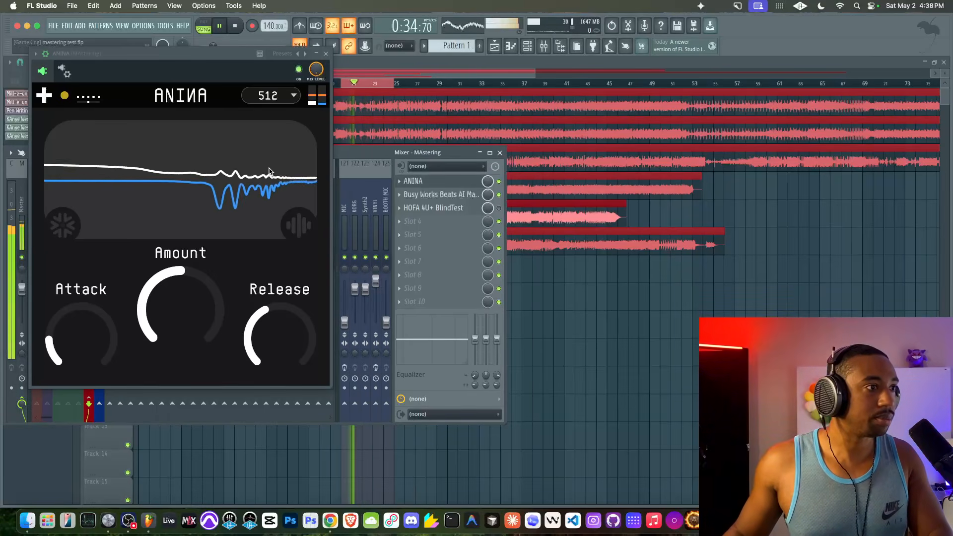
# - Replay the looped section from its start with ANINA enabled and stop playback
pyautogui.press('space')
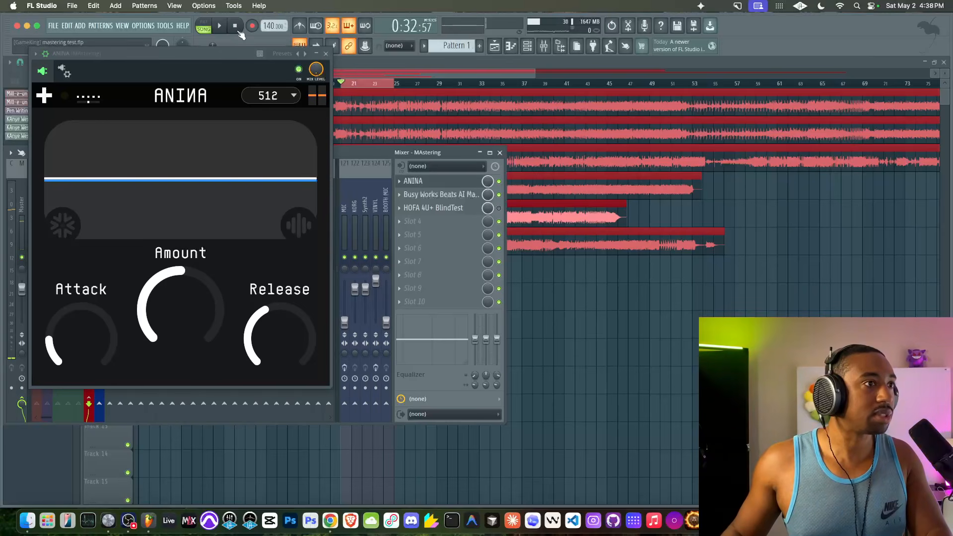
pyautogui.press('space')
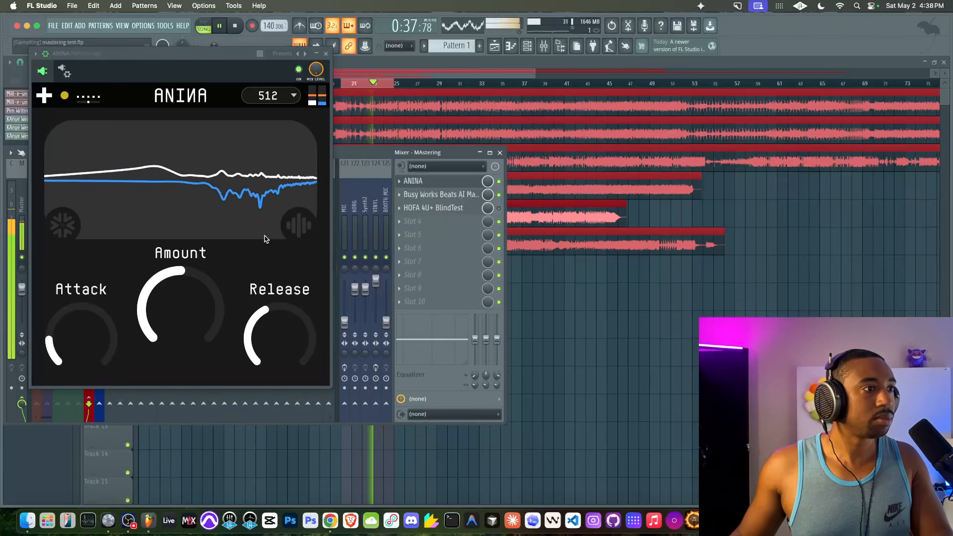
pyautogui.press('space')
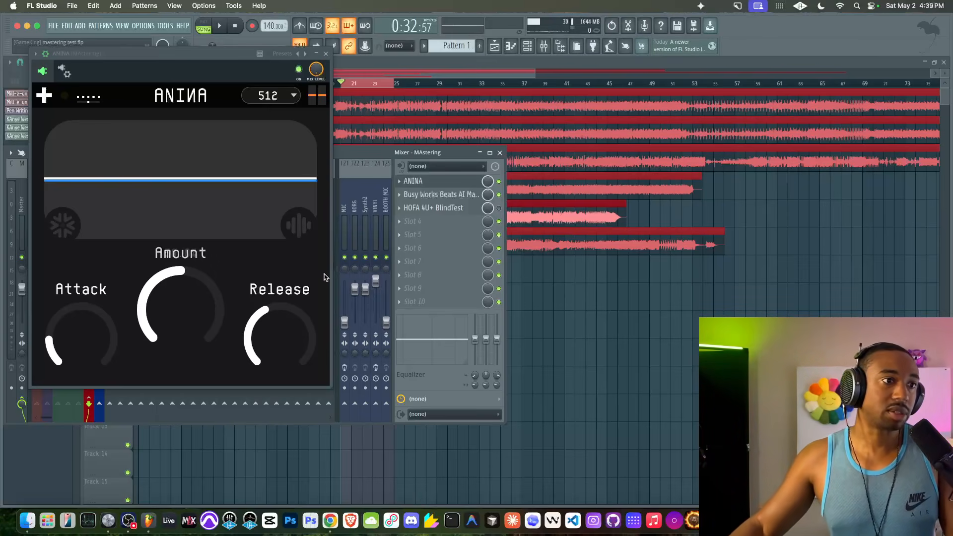
# - Open AI Mastering 4 alongside ANINA and bring ANINA back to the front
pyautogui.click(443, 197)
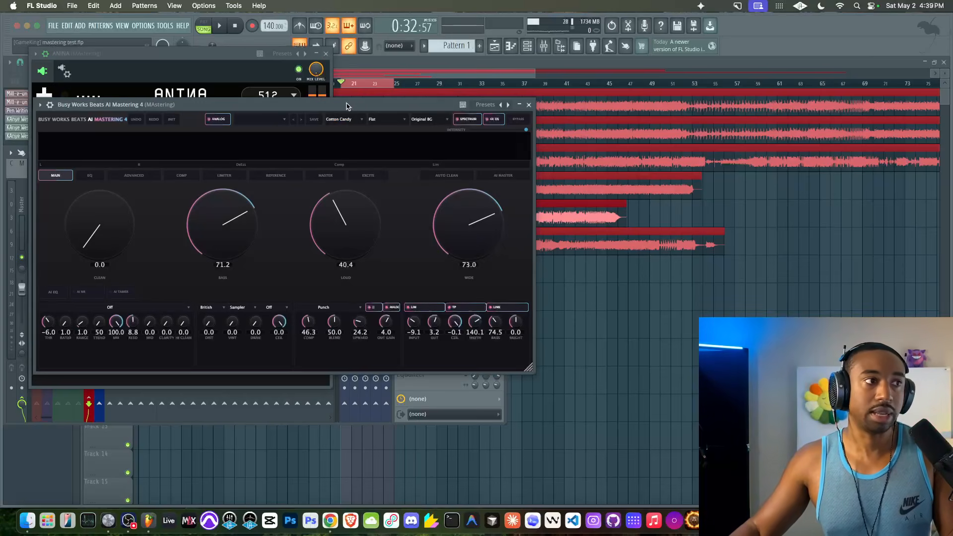
pyautogui.click(528, 105)
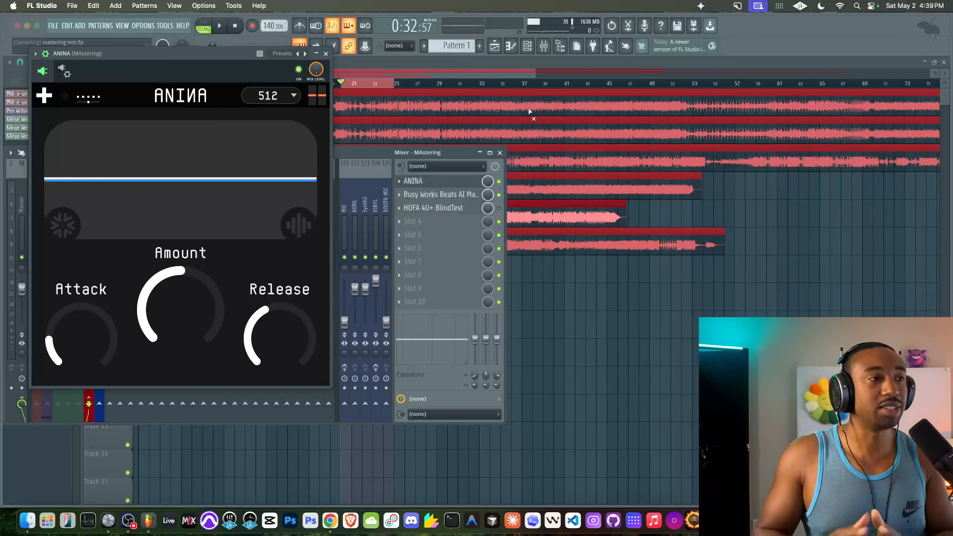
pyautogui.click(437, 194)
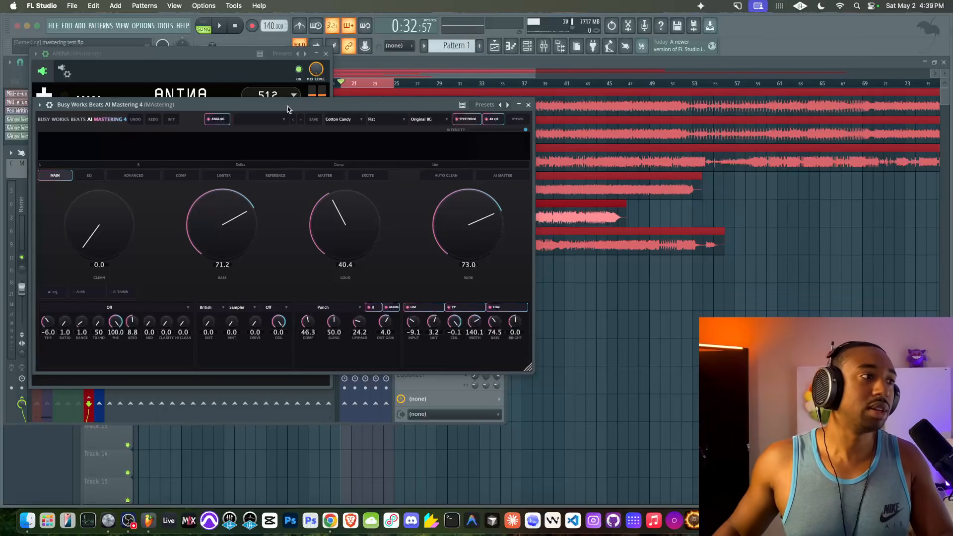
pyautogui.click(231, 61)
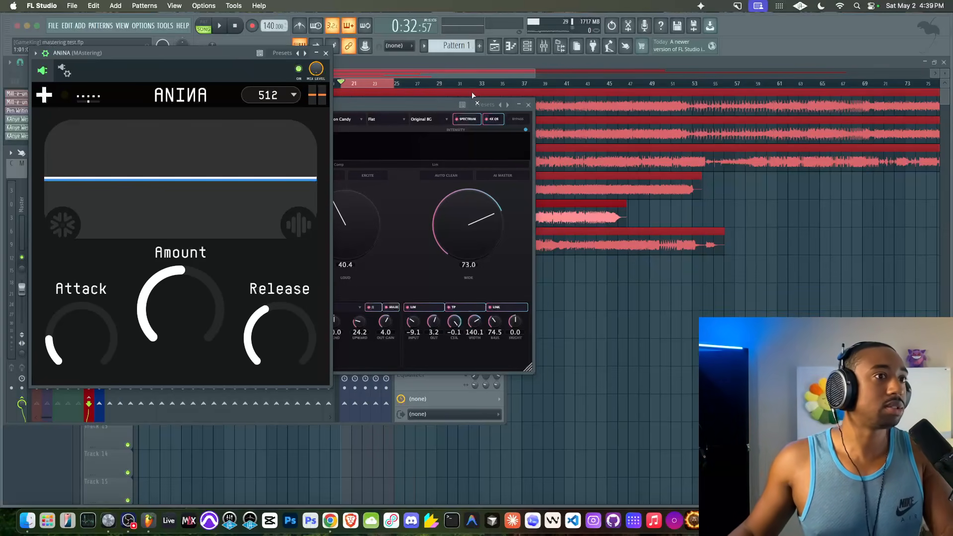
# - Compare the loop with ANINA enabled and bypassed, then play it with ANINA enabled again
pyautogui.press('space')
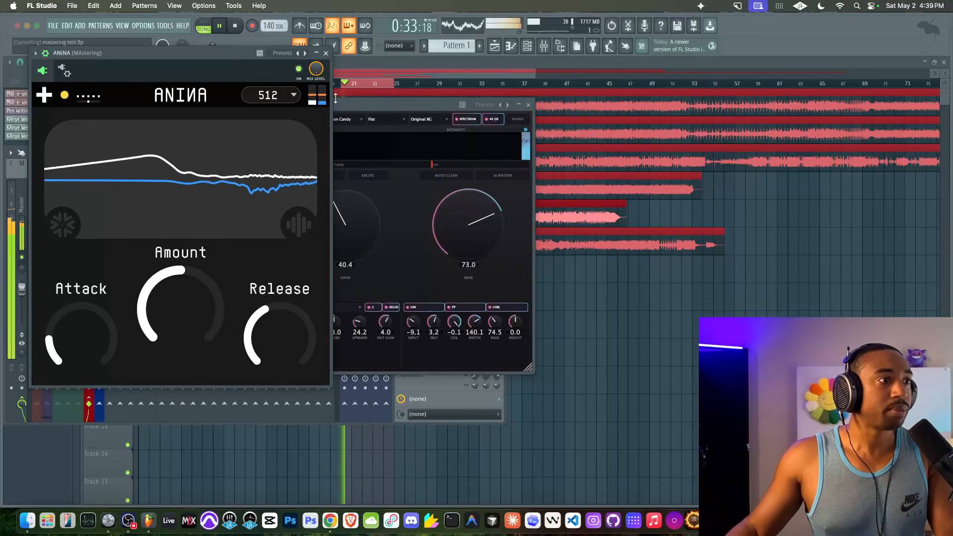
pyautogui.press('space')
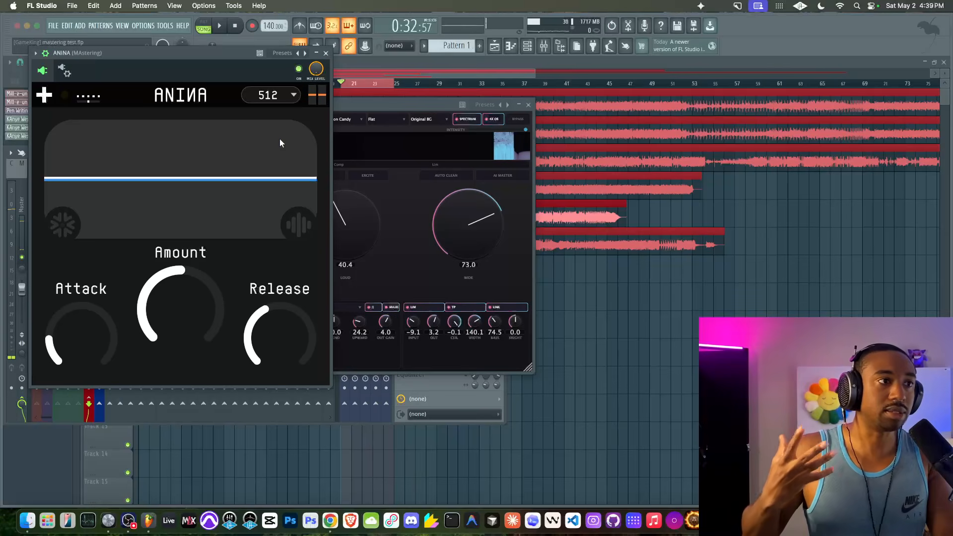
pyautogui.click(299, 69)
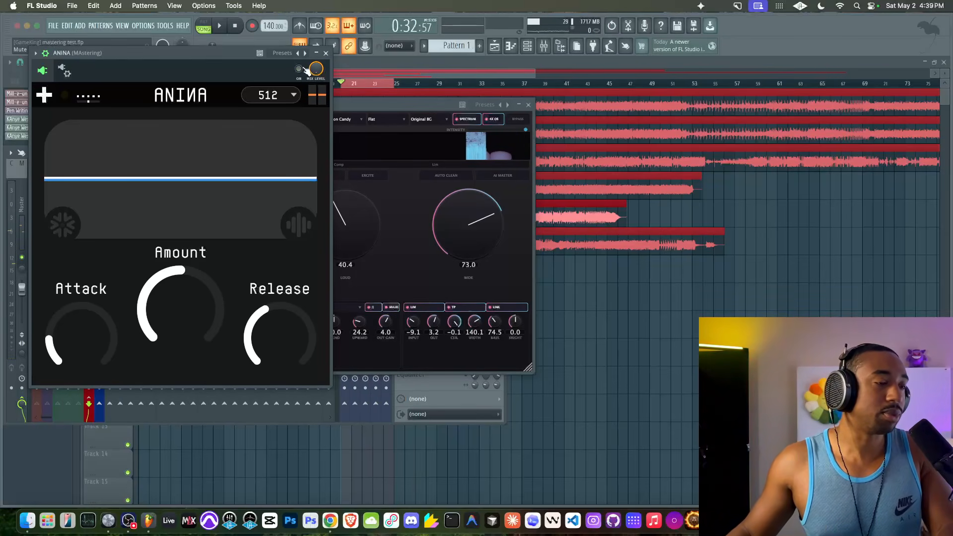
pyautogui.press('space')
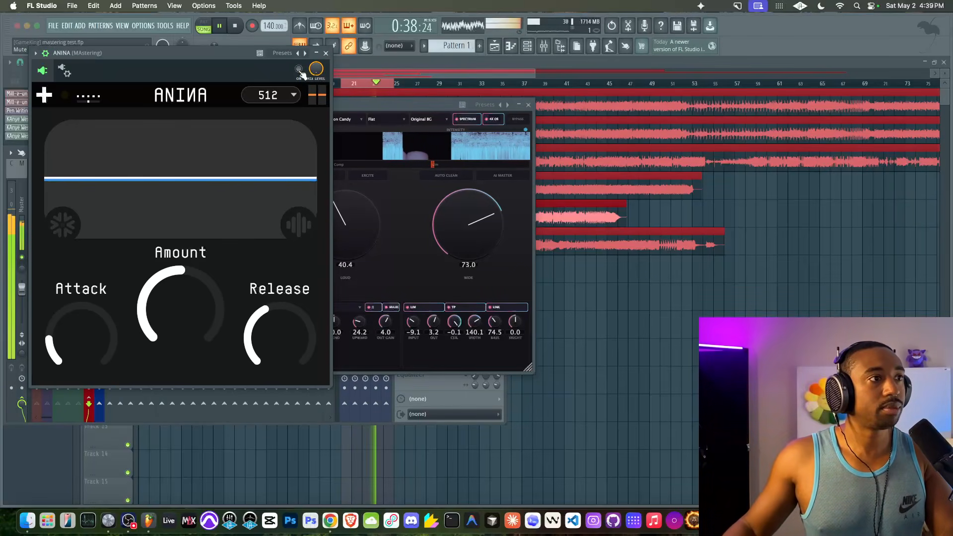
pyautogui.press('space')
pyautogui.click(299, 69)
pyautogui.press('space')
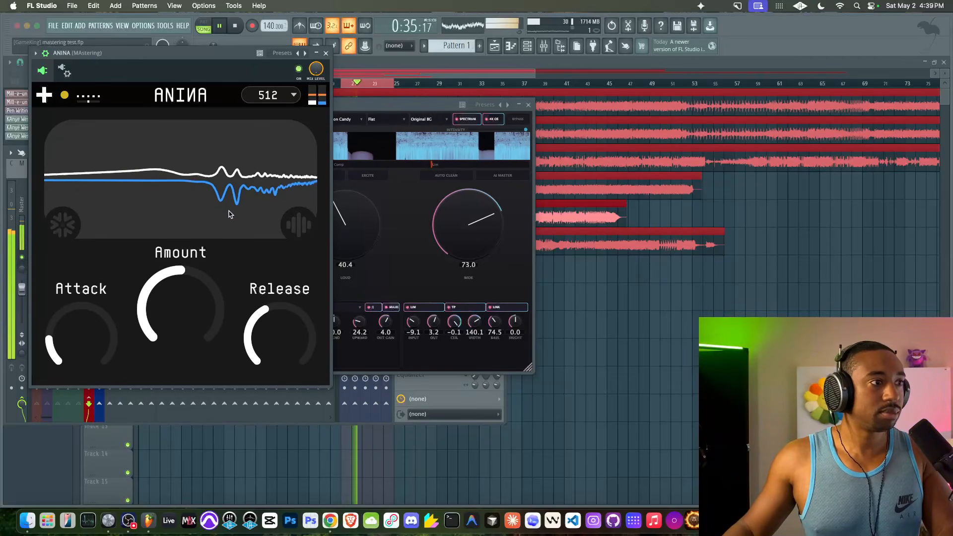
# - Set ANINA's Attack to 10.48 ms and its Amount to 10.5%, auditioning the loop during the adjustment
pyautogui.press('space')
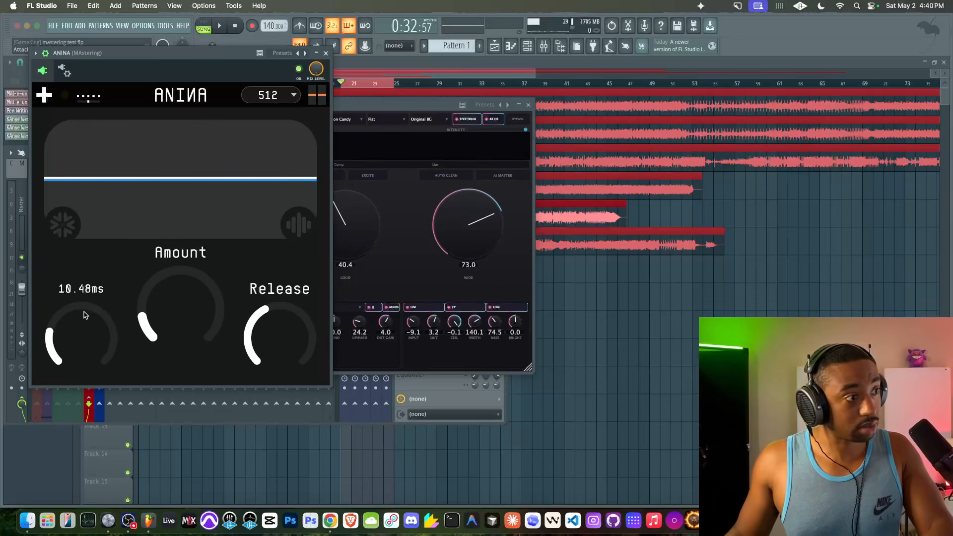
pyautogui.rightClick(201, 305)
pyautogui.click(174, 305)
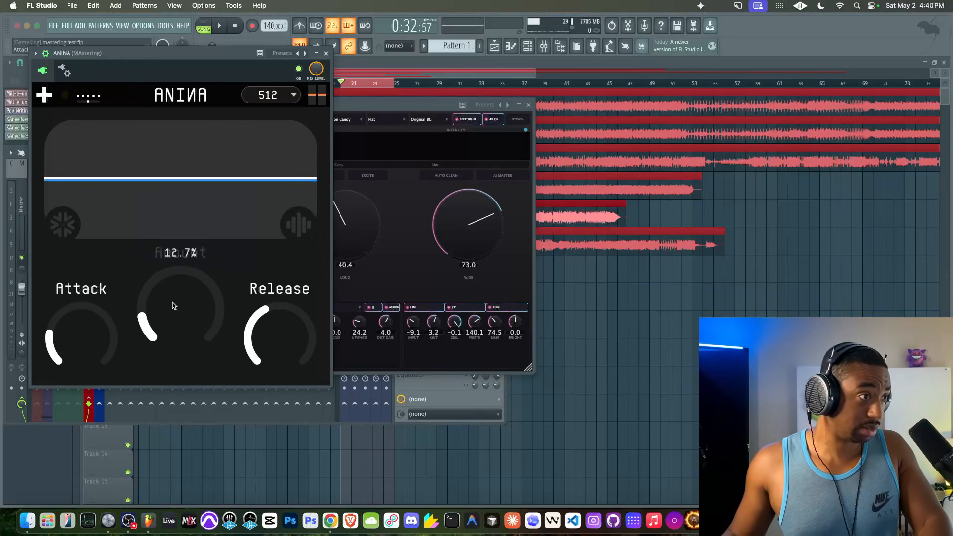
pyautogui.press('space')
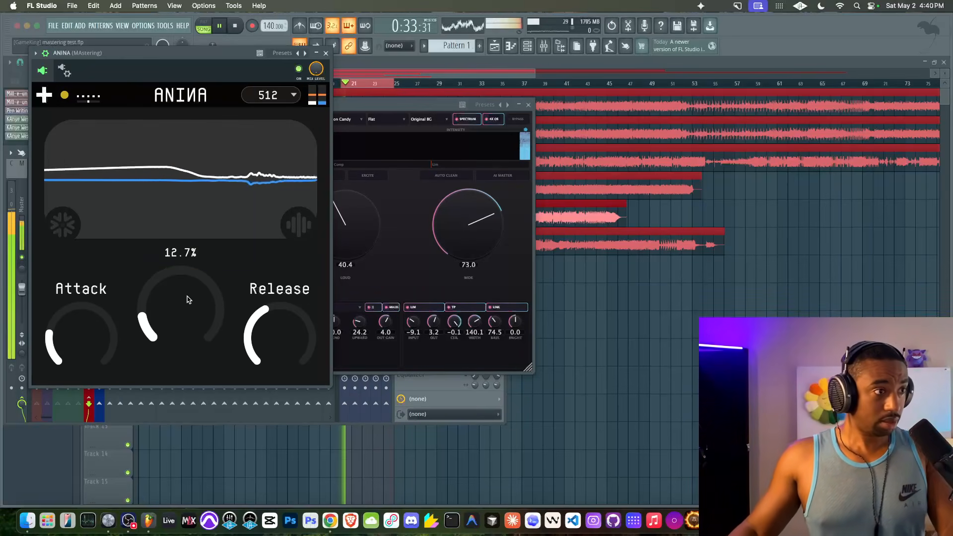
pyautogui.press('space')
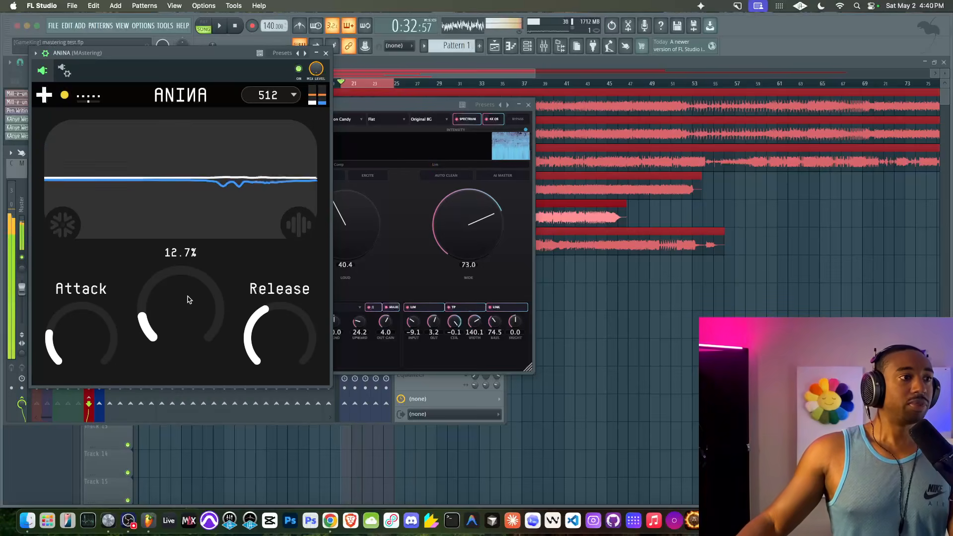
pyautogui.press('space')
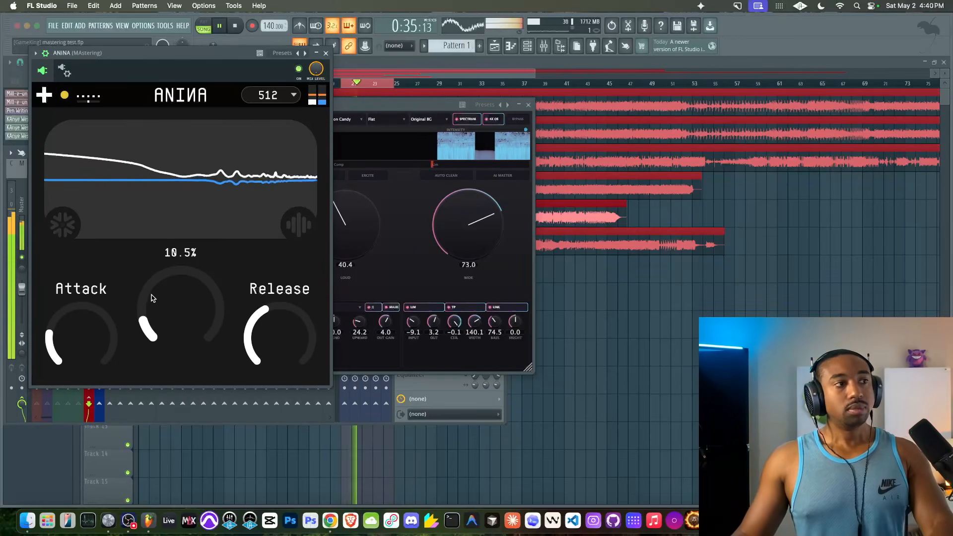
# - Compare the loop with ANINA's new settings active and bypassed, finishing with ANINA enabled and playback stopped
pyautogui.moveTo(276, 310)
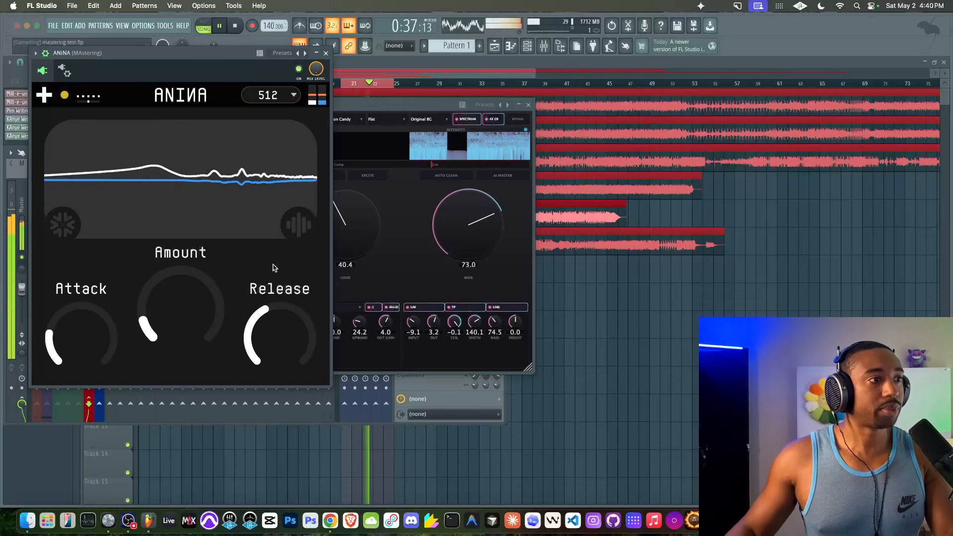
pyautogui.press('space')
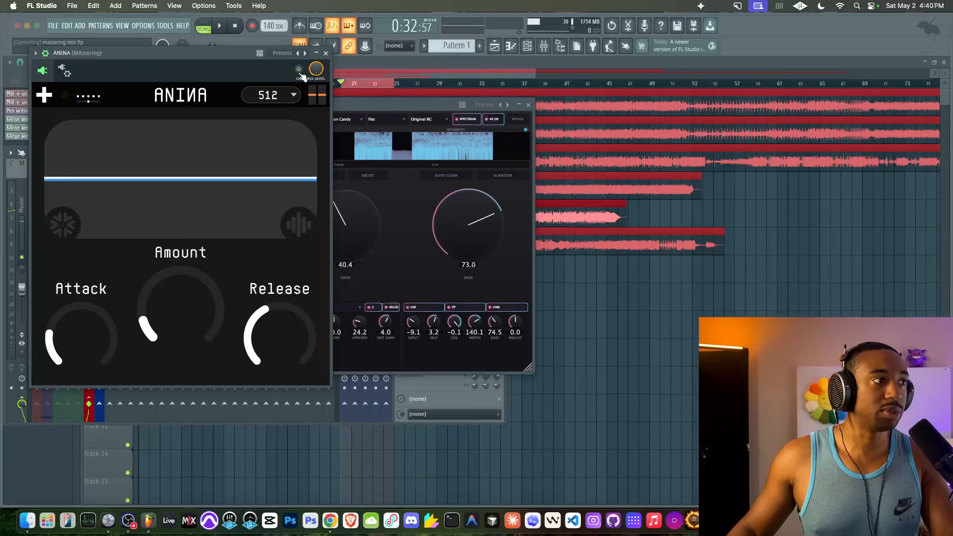
pyautogui.press('space')
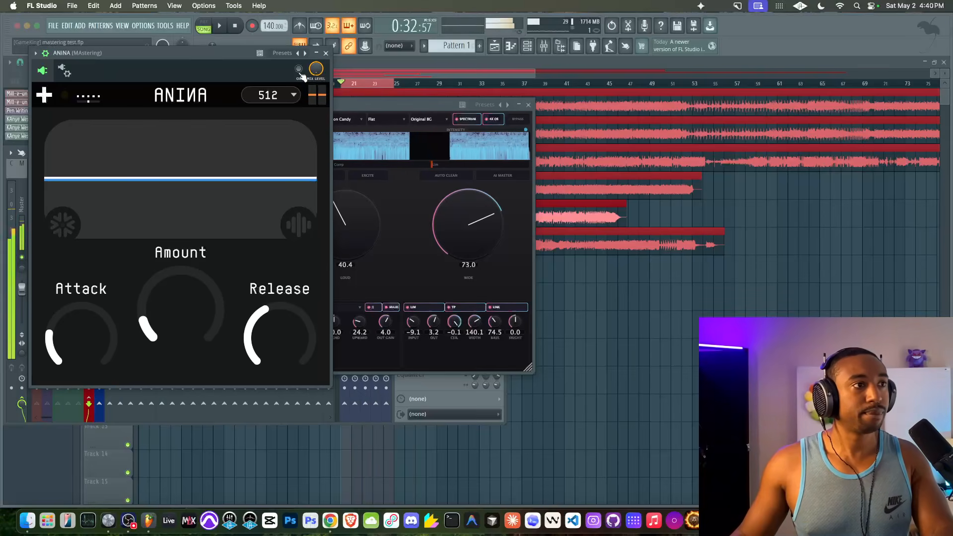
pyautogui.press('space')
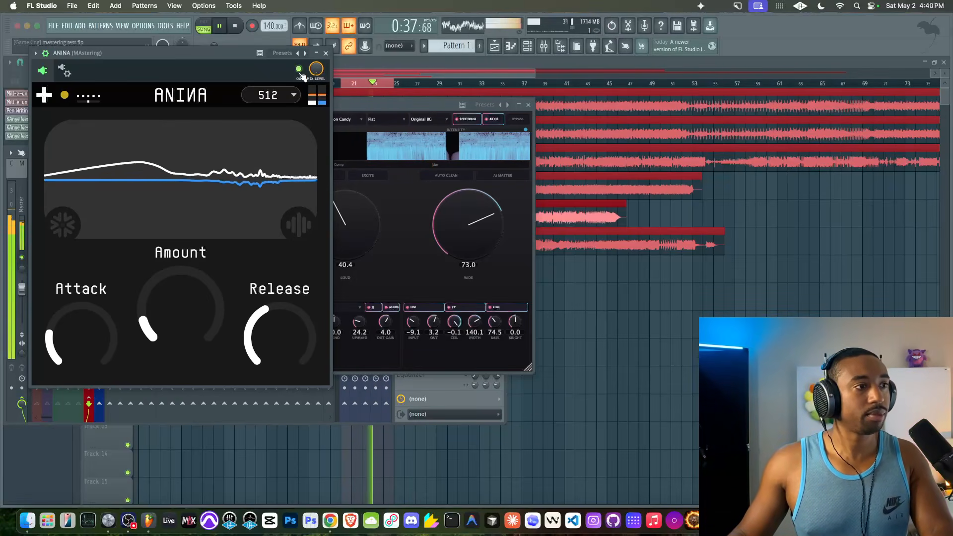
pyautogui.press('space')
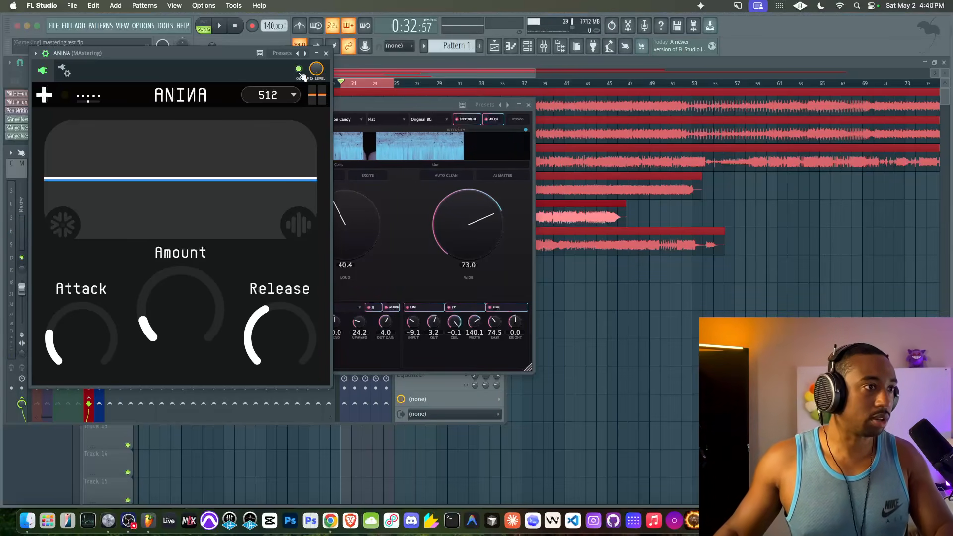
# - View ANINA's sidechain, cutoff and gate settings, return to its main display, and close ANINA
pyautogui.moveTo(208, 290)
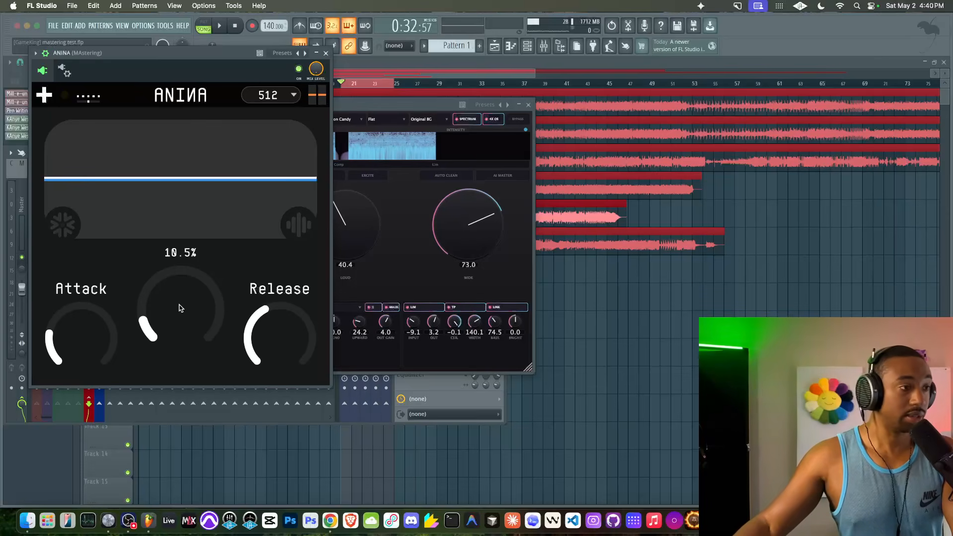
pyautogui.click(45, 93)
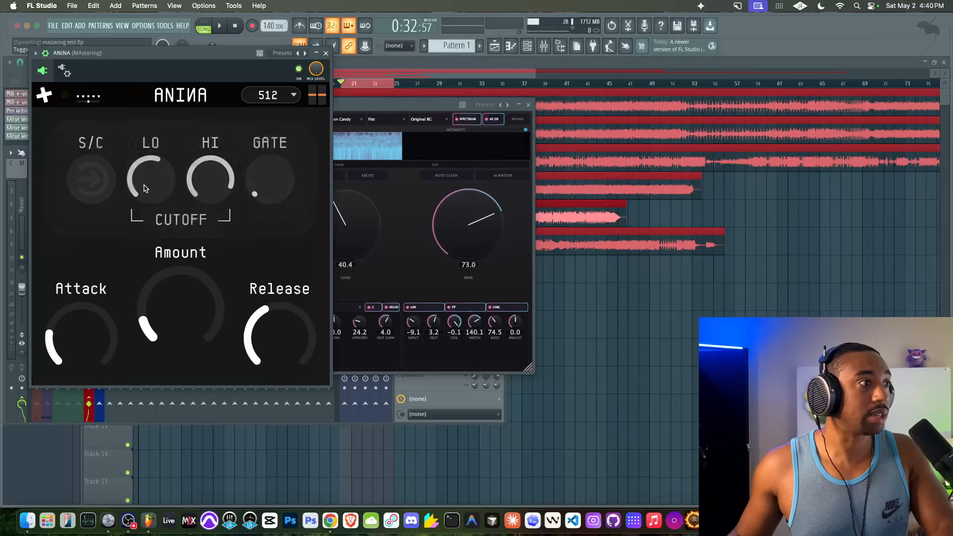
pyautogui.click(44, 95)
pyautogui.click(327, 53)
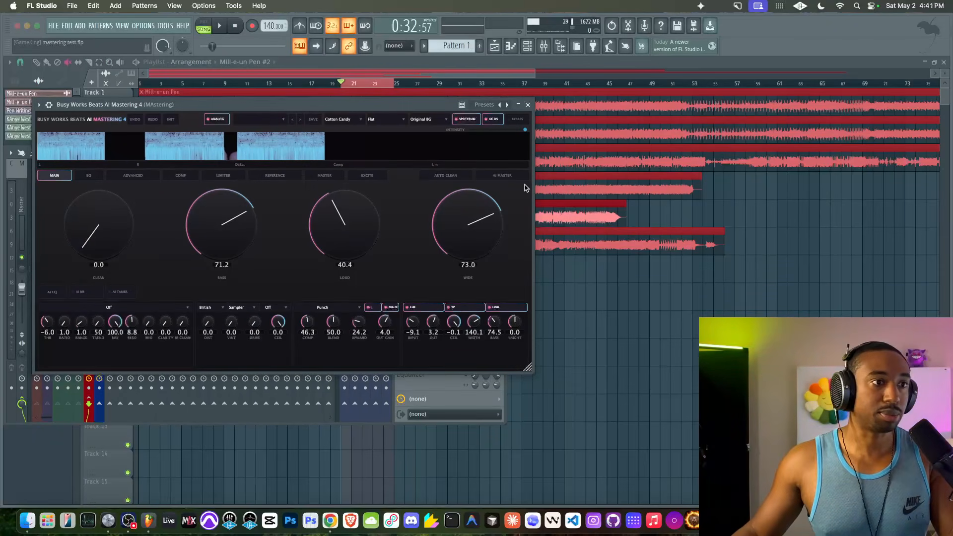
# - Run Auto Clean and AI Master in AI Mastering 4 on the playing loop
pyautogui.click(449, 180)
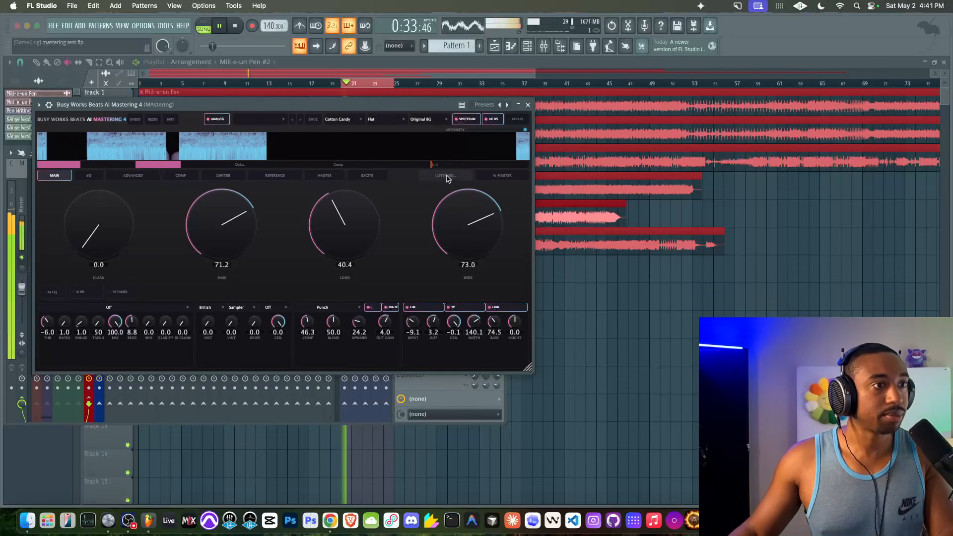
pyautogui.moveTo(415, 103)
pyautogui.mouseDown()
pyautogui.moveTo(398, 209)
pyautogui.moveTo(424, 146)
pyautogui.moveTo(422, 93)
pyautogui.mouseUp()
pyautogui.press('space')
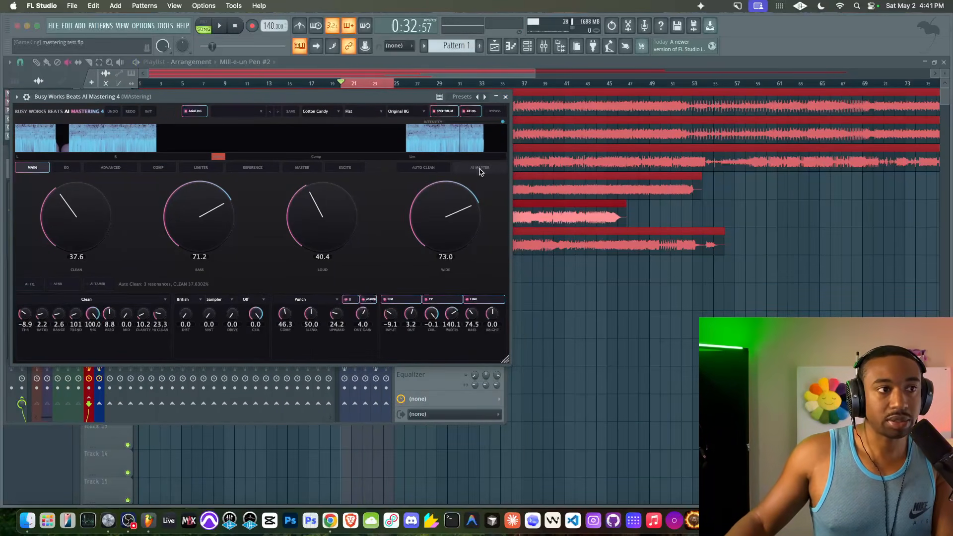
pyautogui.press('space')
pyautogui.click(480, 170)
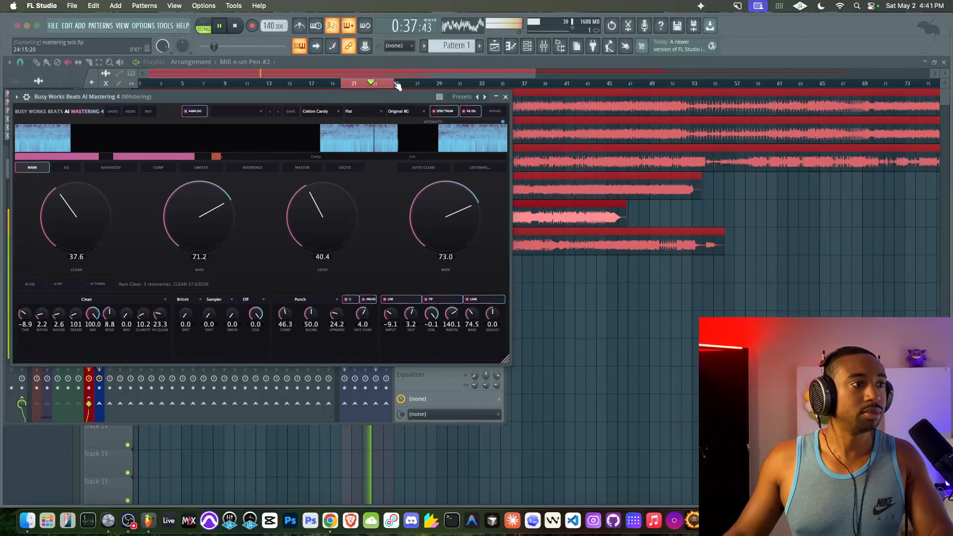
# - Clear the playlist's loop region and raise AI Mastering 4's Loud control to 68.9 during playback
pyautogui.rightClick(395, 83)
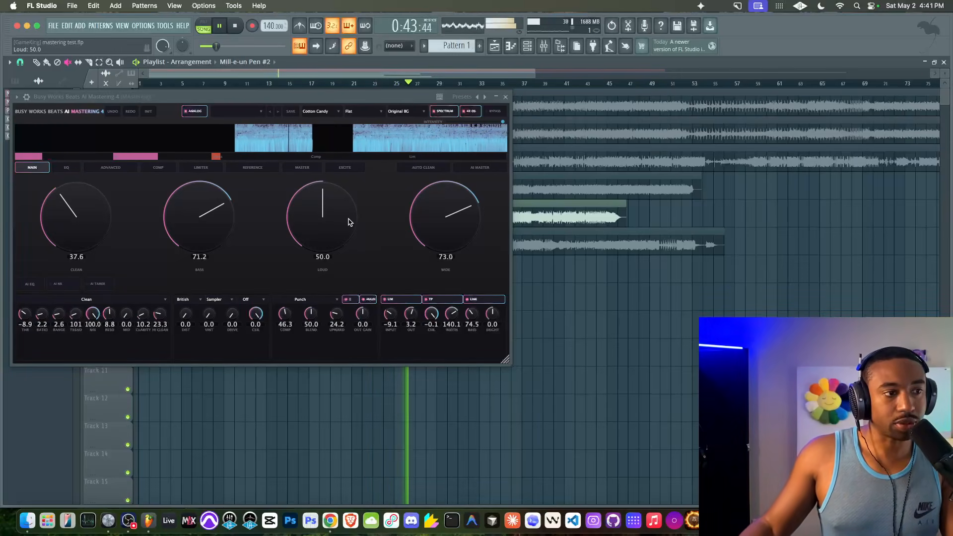
pyautogui.scroll(10, 314, 211)
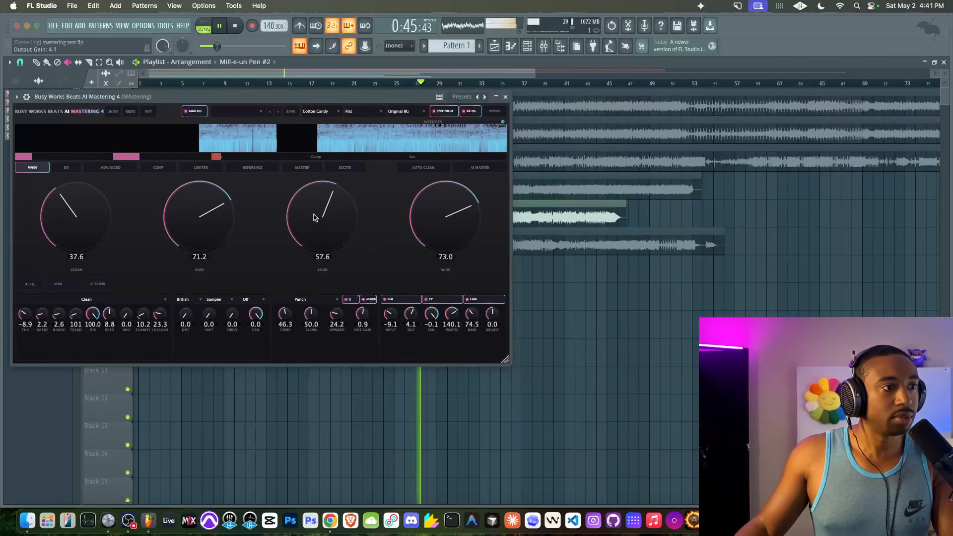
pyautogui.scroll(4, 315, 208)
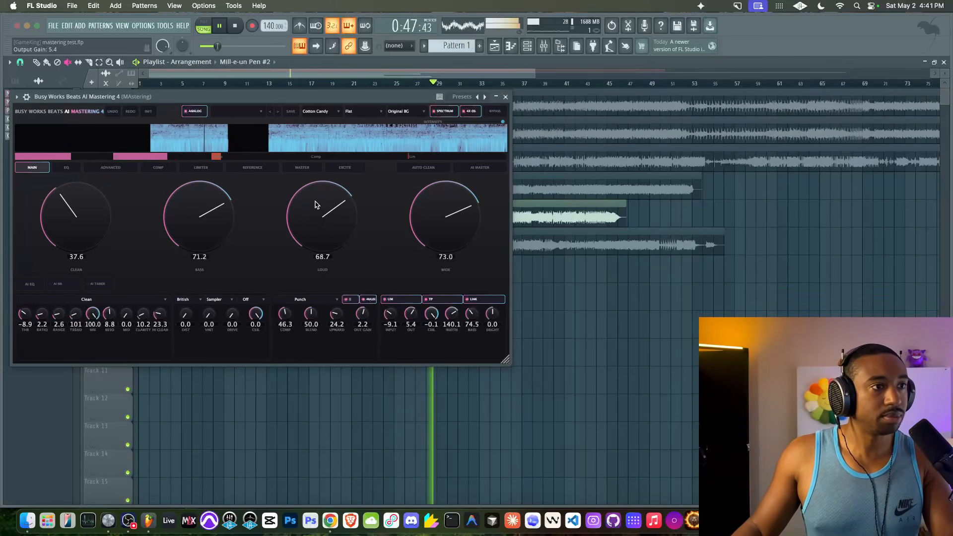
pyautogui.scroll(1, 318, 206)
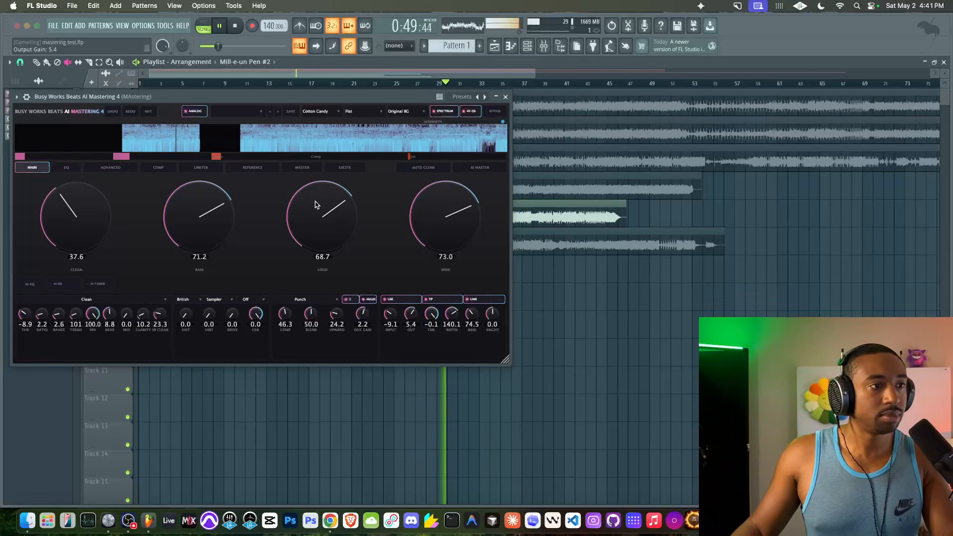
# - Compare the playing track with AI Mastering 4 bypassed and active, then close the plugin
pyautogui.click(494, 112)
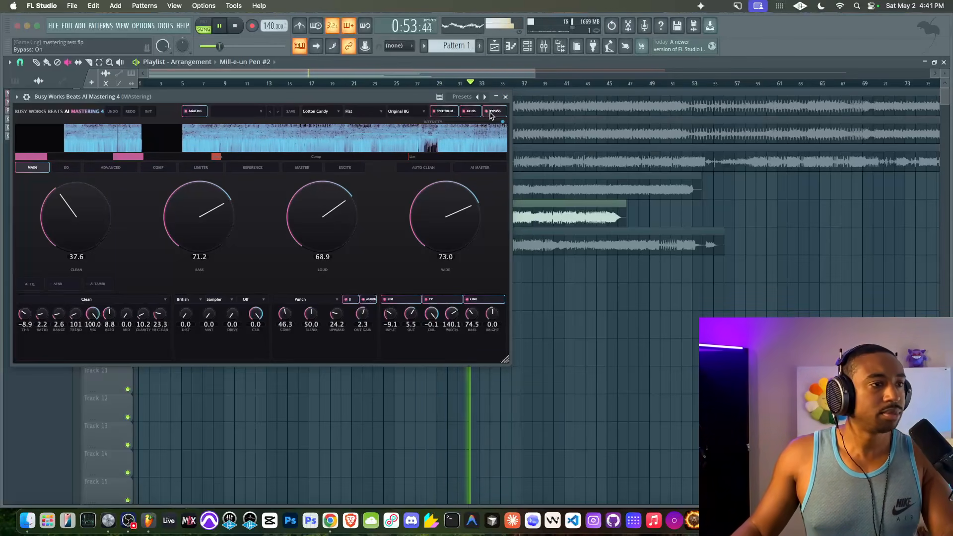
pyautogui.click(493, 112)
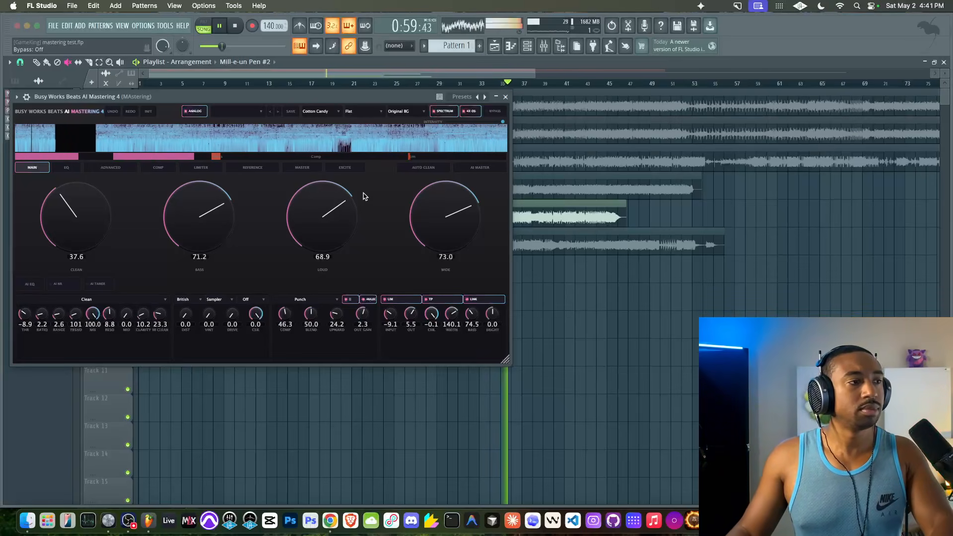
pyautogui.click(506, 98)
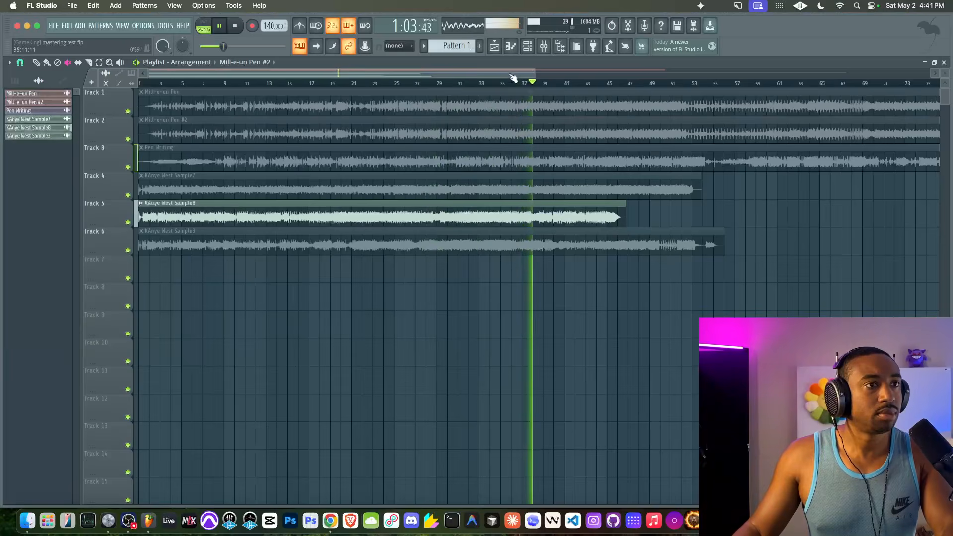
# - Open ANINA from the mastering track and play the song from about bar 26
pyautogui.click(541, 50)
pyautogui.press('space')
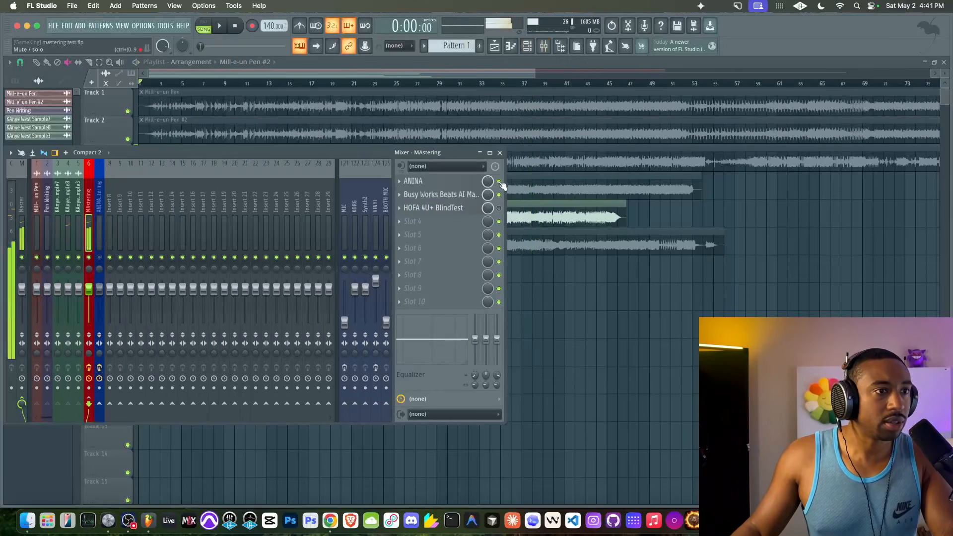
pyautogui.click(413, 180)
pyautogui.click(459, 85)
pyautogui.press('space')
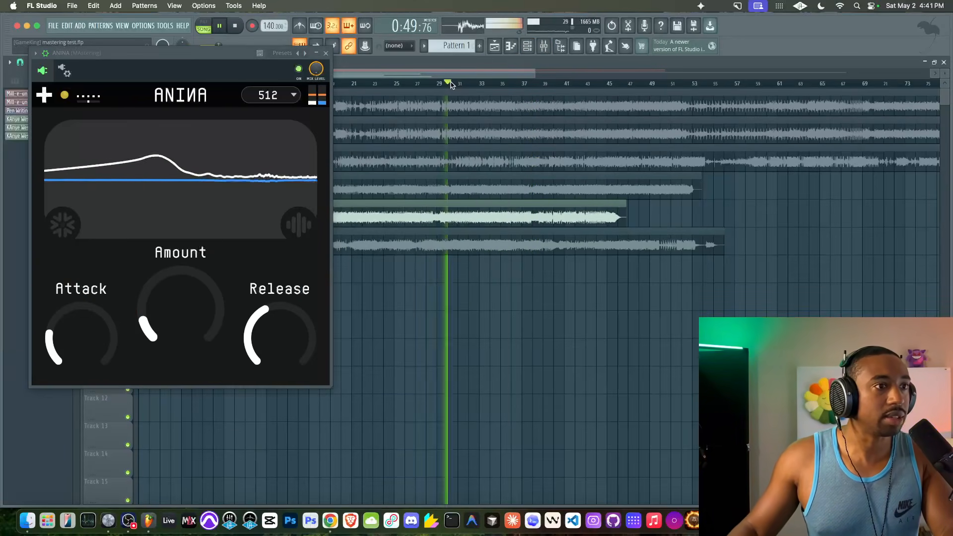
pyautogui.click(410, 84)
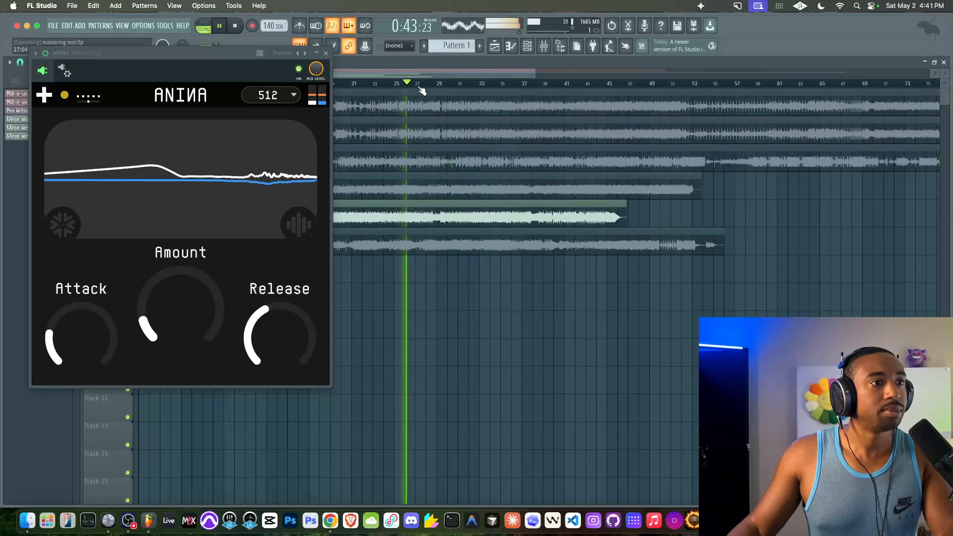
# - Open Busy Works Beats AI Mastering 4 from the mastering track and place its window beside ANINA
pyautogui.click(544, 46)
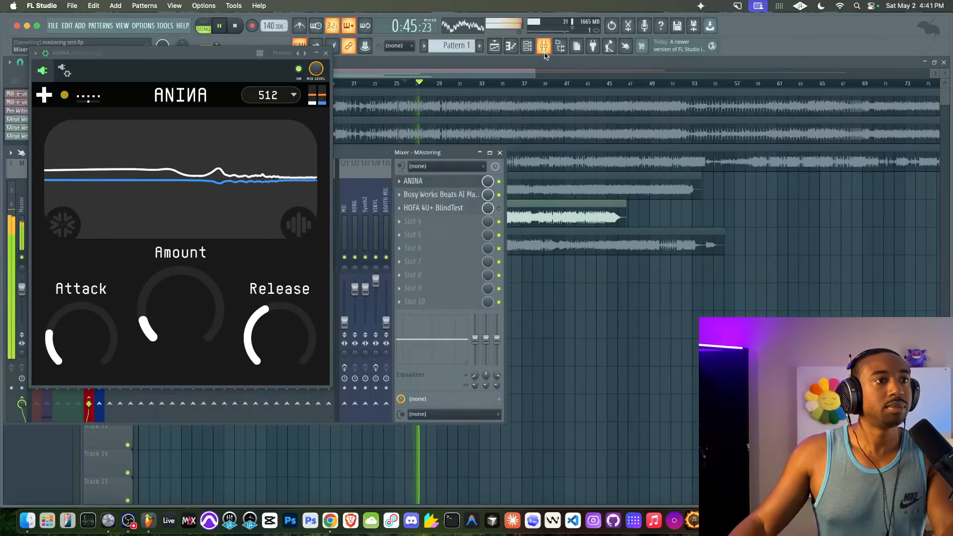
pyautogui.click(445, 198)
pyautogui.moveTo(387, 99); pyautogui.dragTo(727, 119)
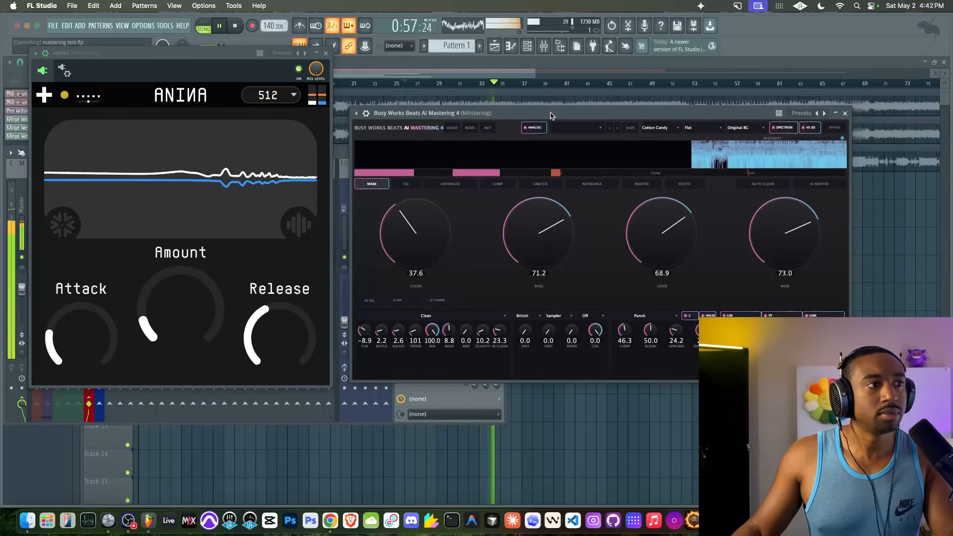
# - Compare the playing track with ANINA switched off and back on, then stop playback
pyautogui.click(299, 69)
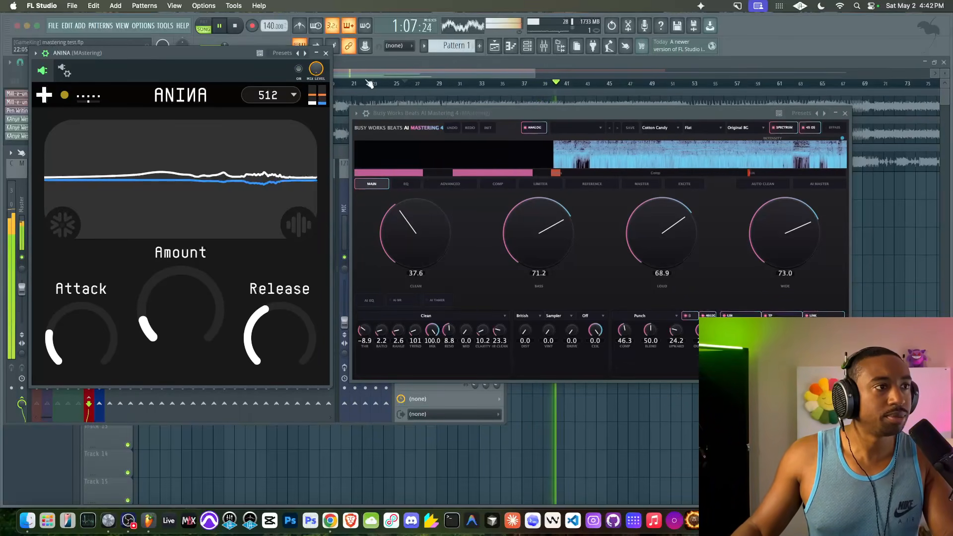
pyautogui.click(298, 69)
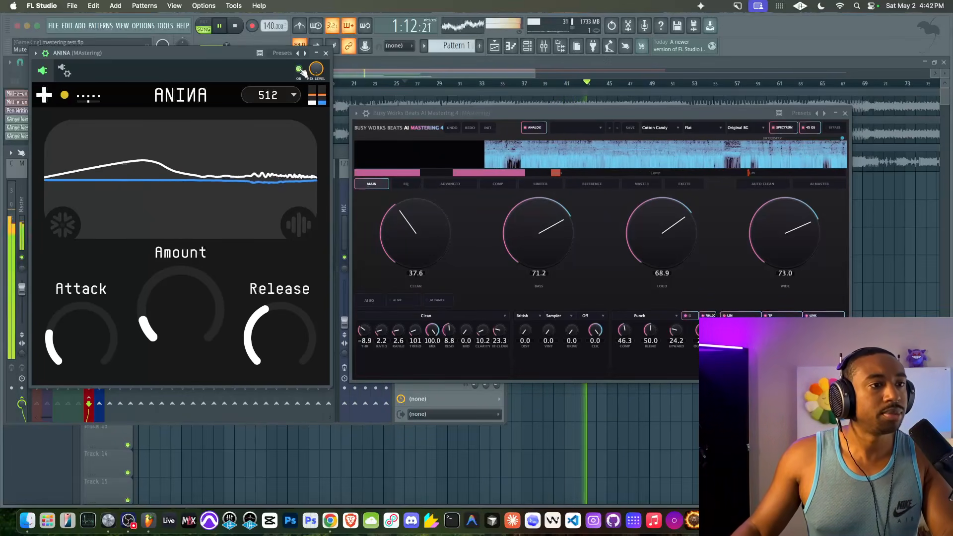
pyautogui.press('space')
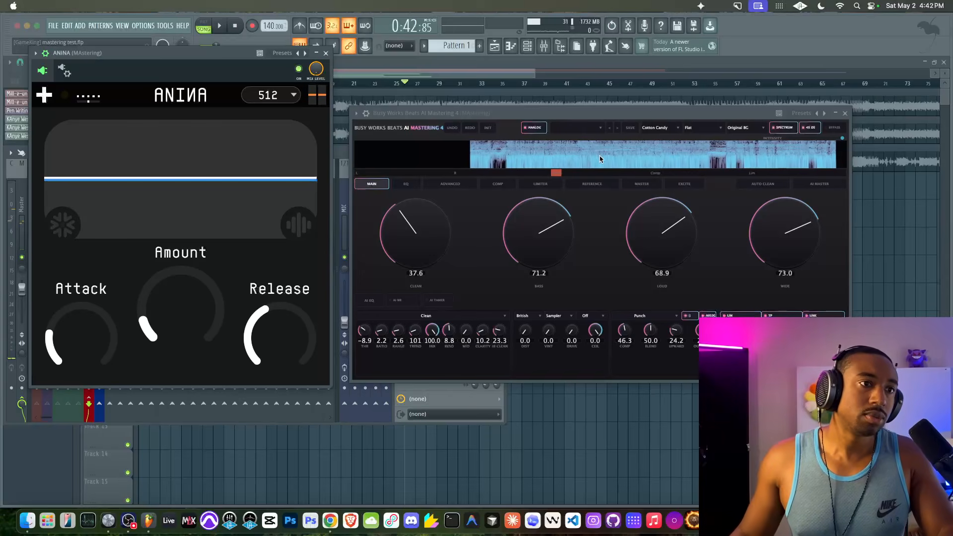